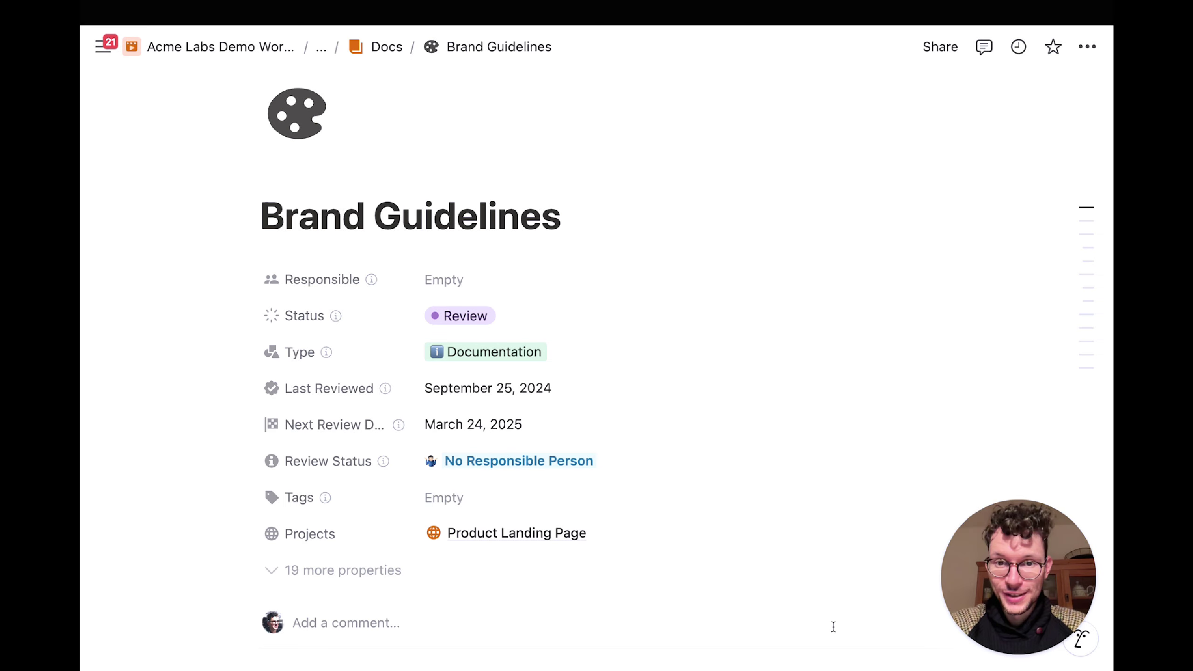
# Step: Review the Brand Guidelines page from its properties through logo, font, colors, tone and other assets to the DO's and DON'Ts
pyautogui.scroll(-2, 833, 627)
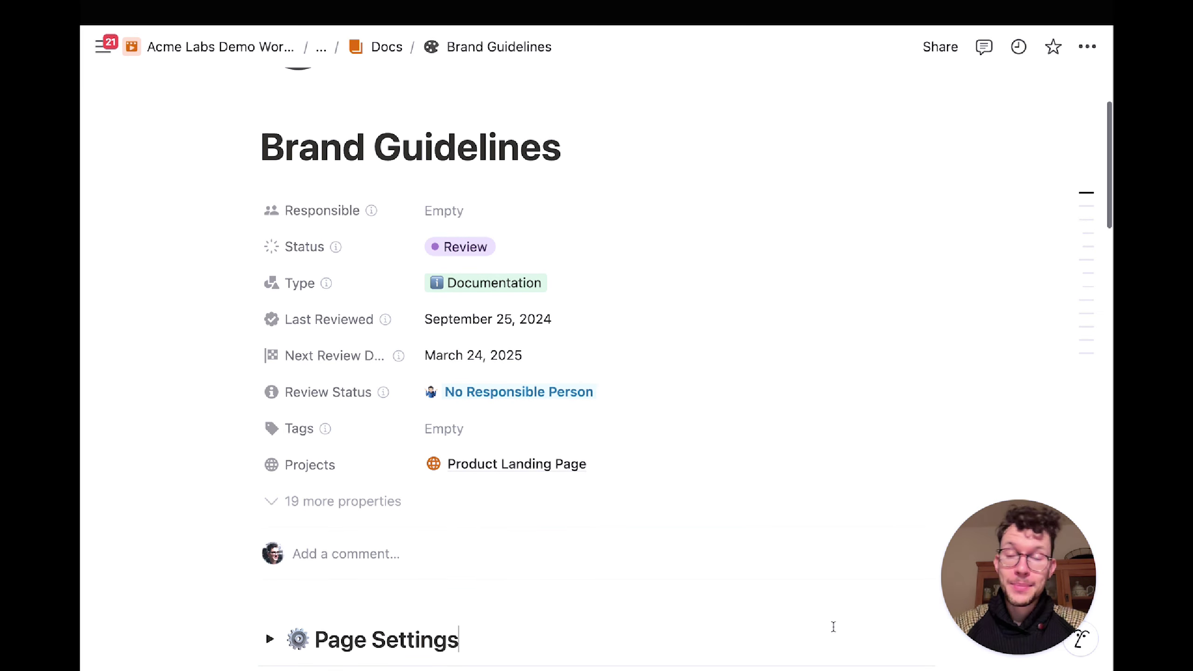
pyautogui.scroll(-3, 750, 466)
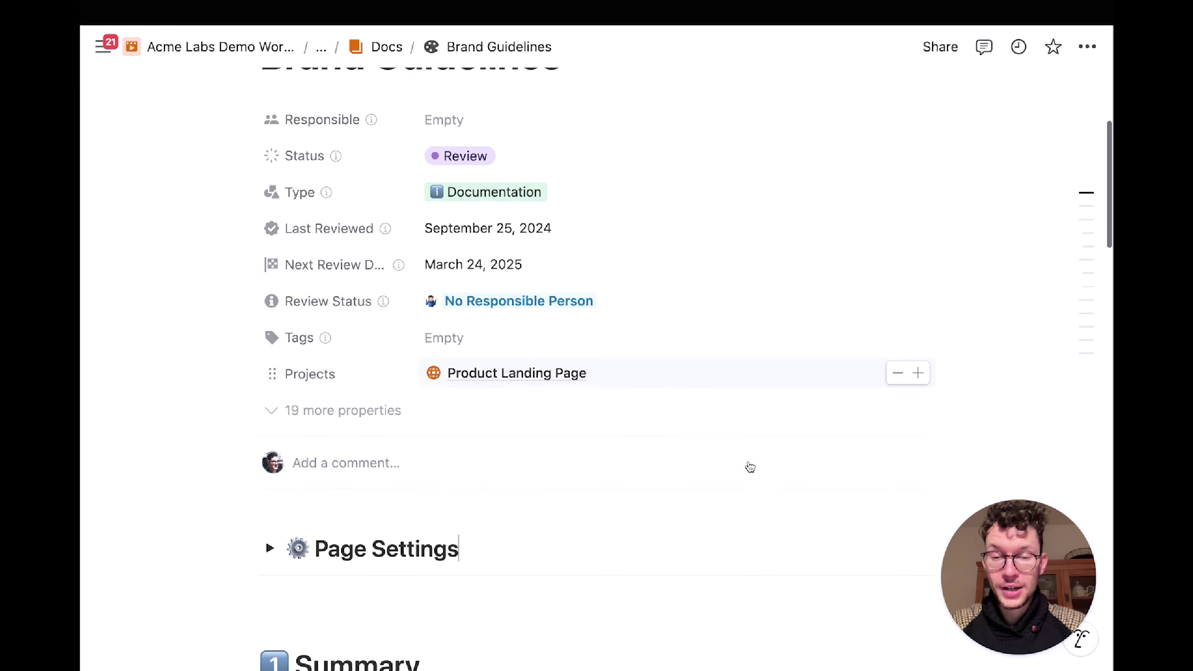
pyautogui.scroll(-15, 750, 466)
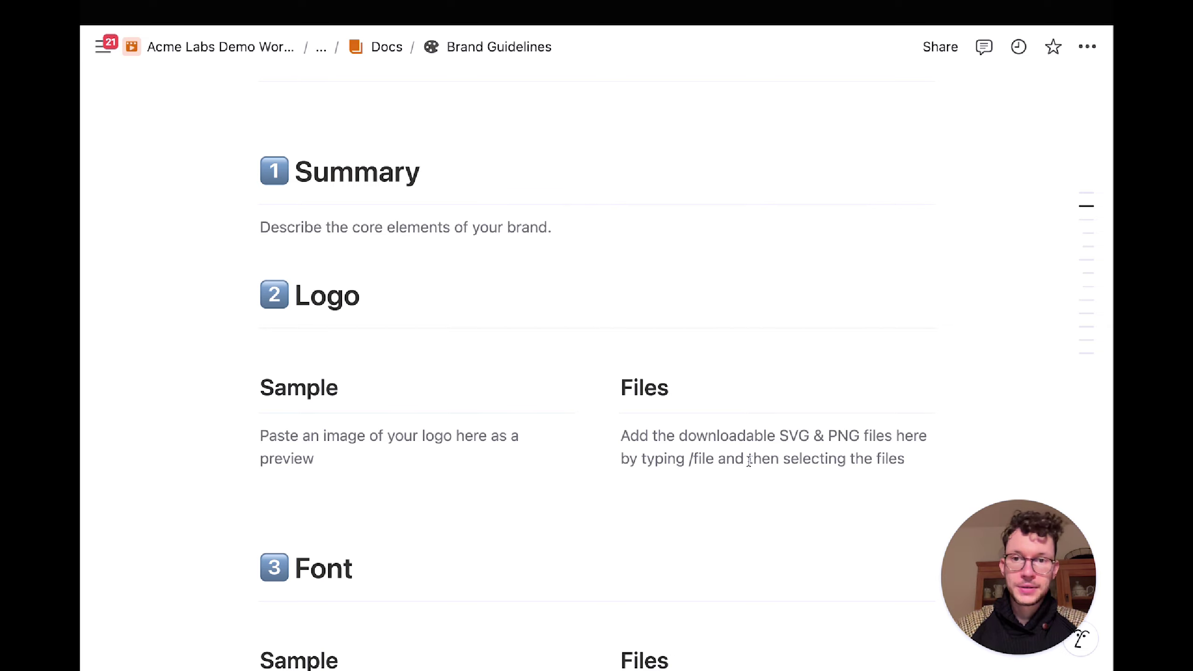
pyautogui.scroll(-2, 749, 461)
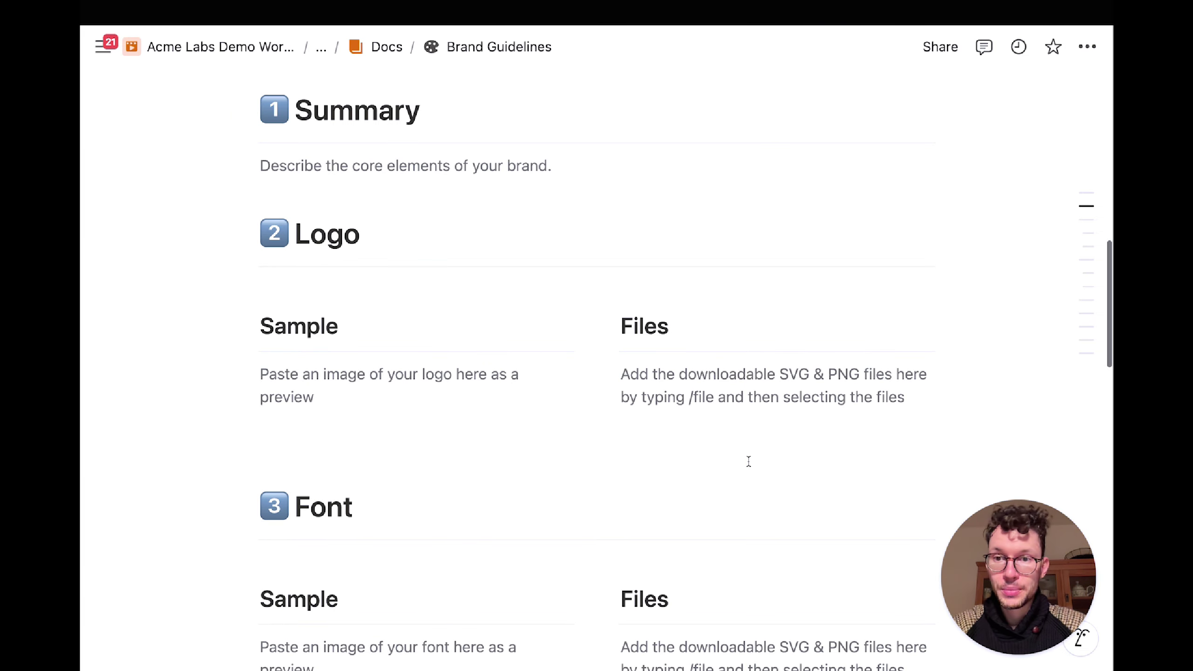
pyautogui.scroll(-11, 433, 376)
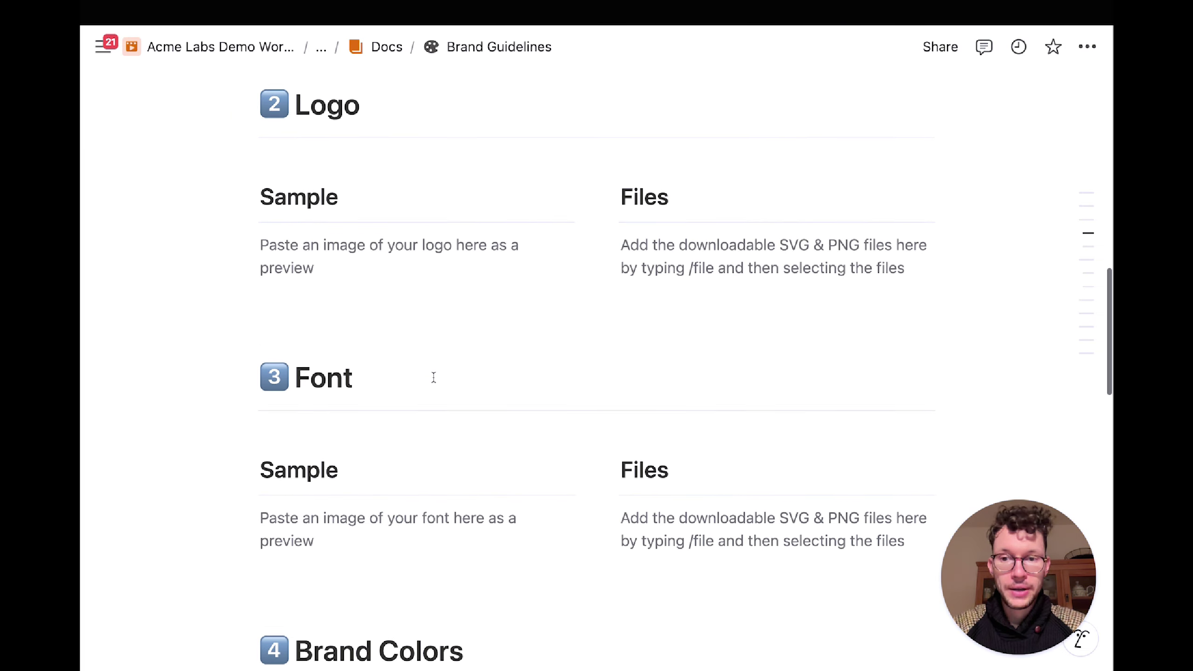
pyautogui.scroll(-9, 433, 376)
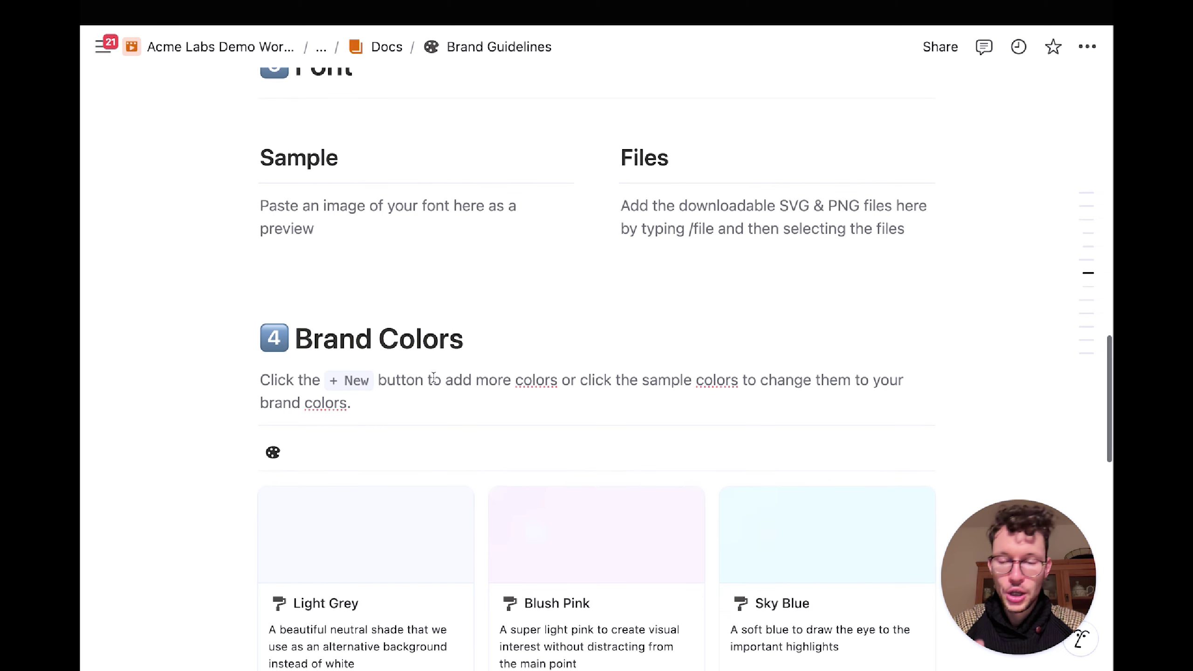
pyautogui.scroll(-7, 400, 457)
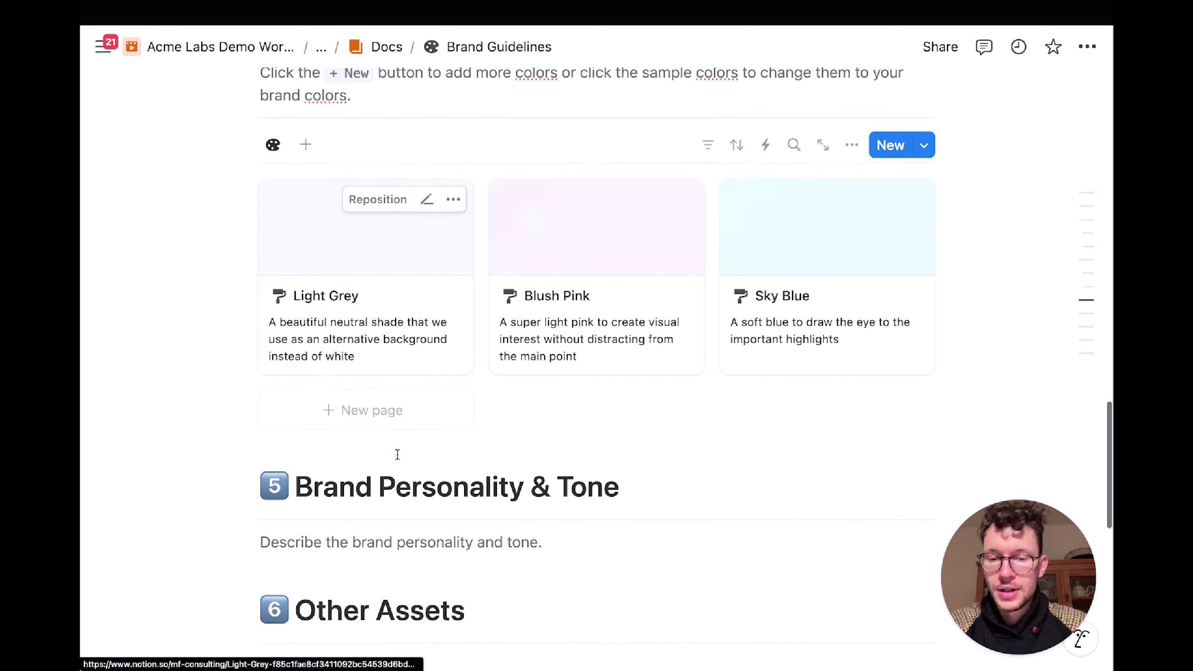
pyautogui.scroll(-2, 397, 453)
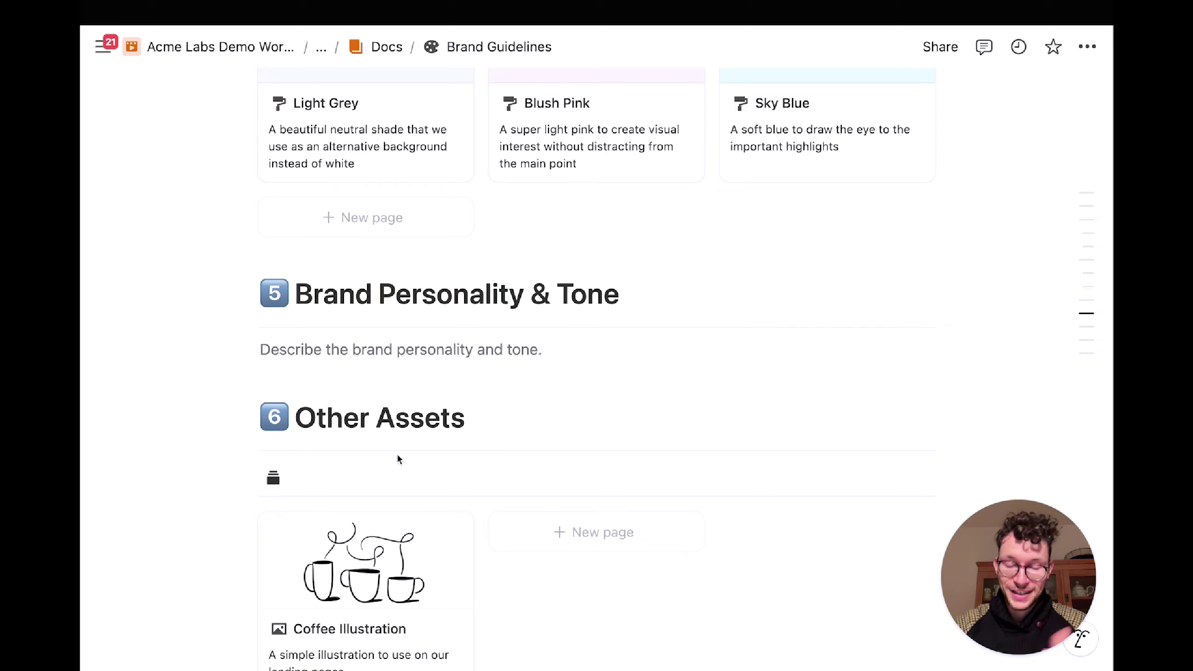
pyautogui.scroll(-8, 397, 459)
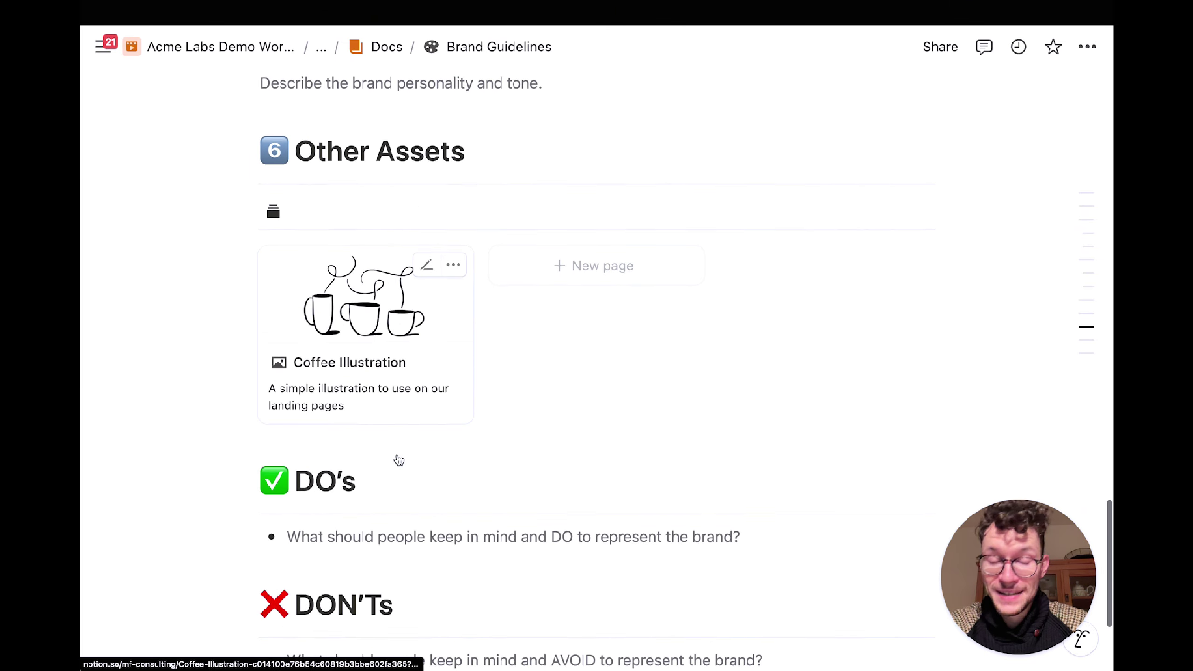
pyautogui.scroll(-3, 399, 460)
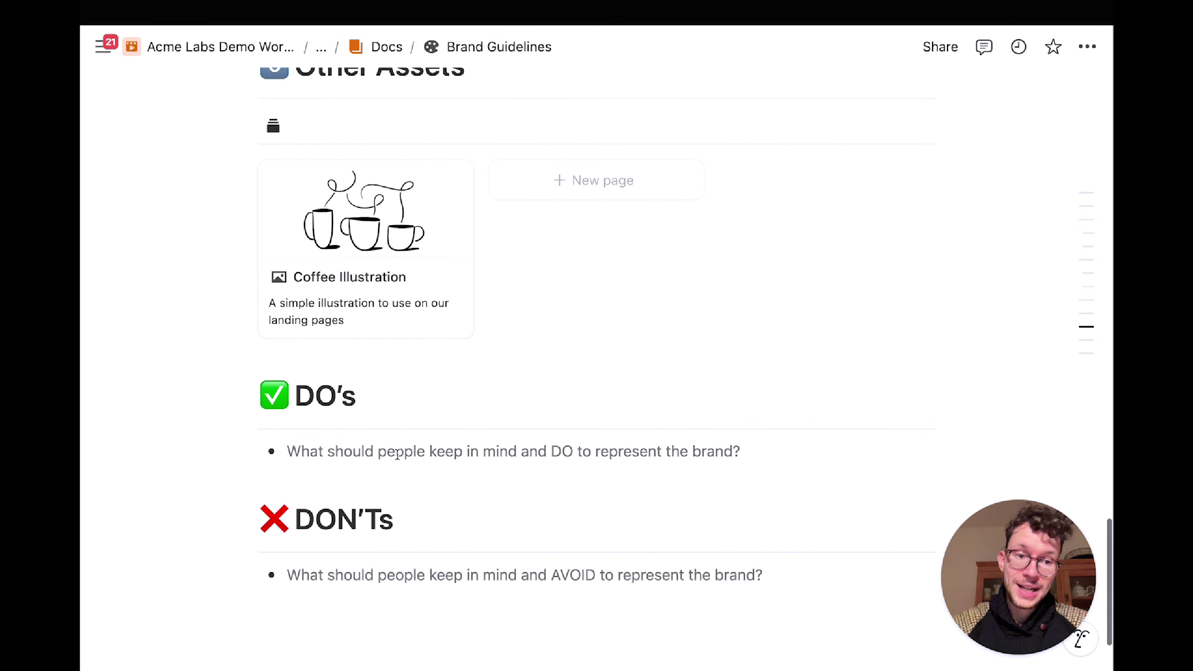
pyautogui.scroll(9, 397, 454)
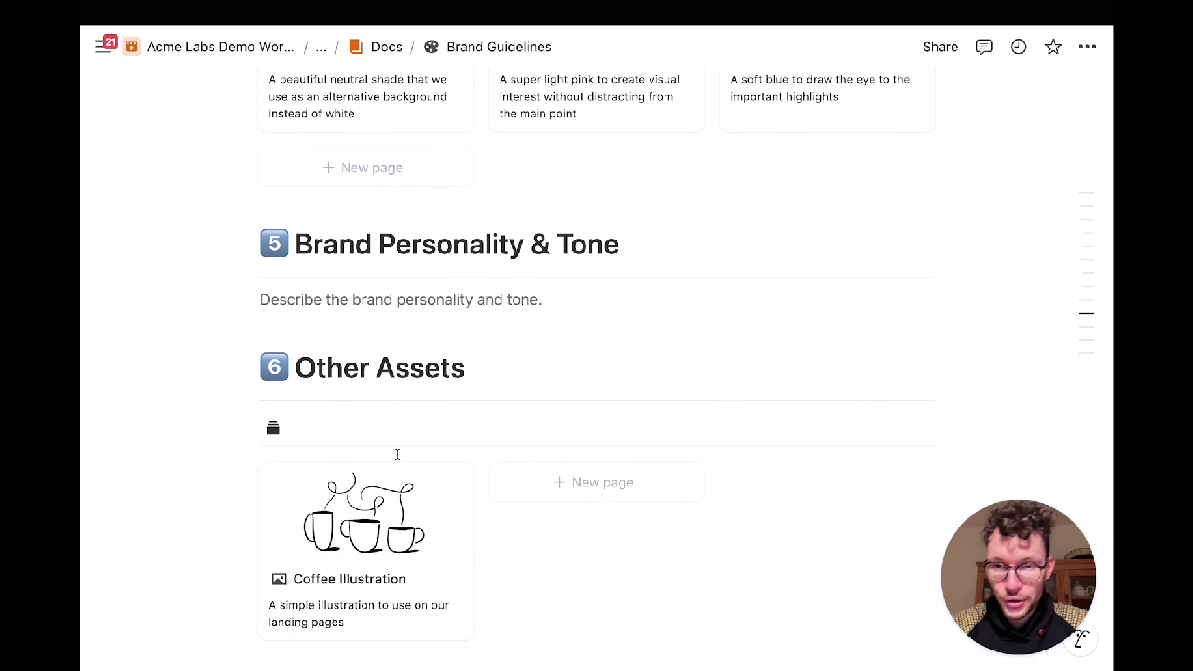
pyautogui.scroll(11, 397, 453)
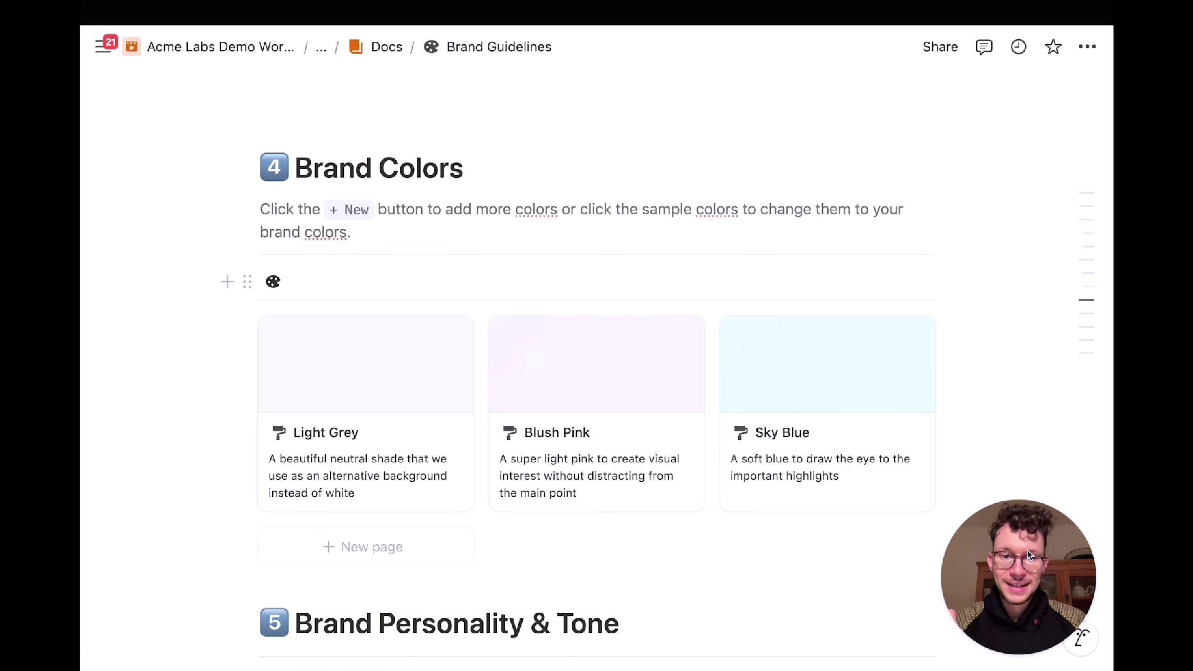
pyautogui.scroll(7, 706, 371)
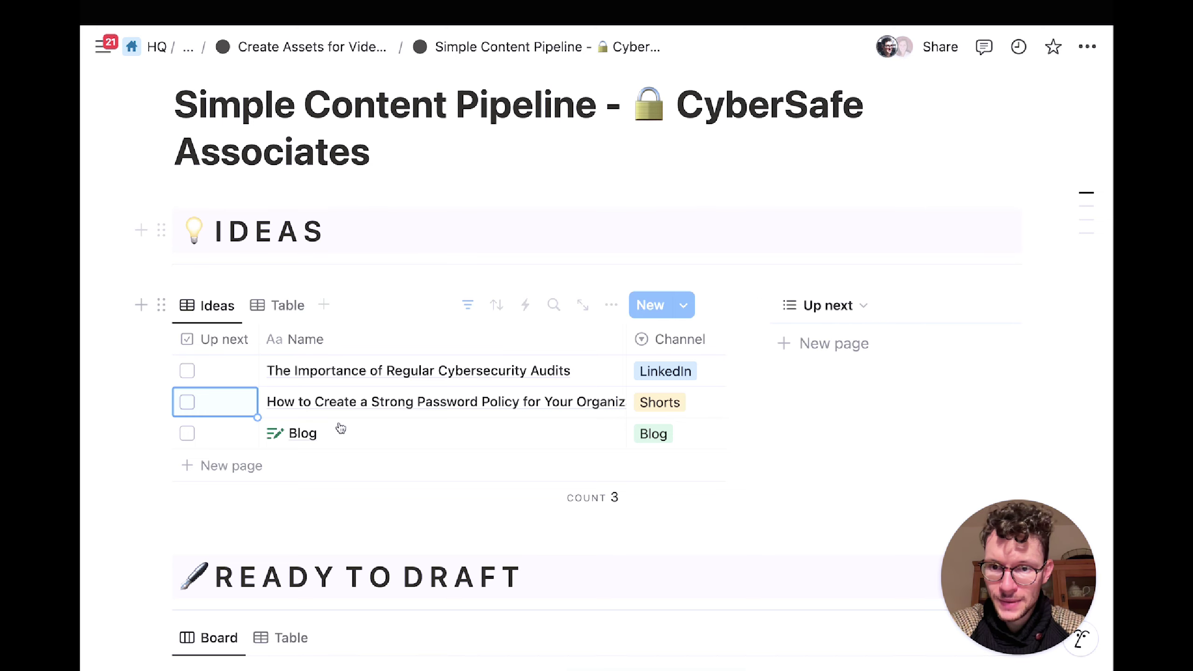
# Step: Look over the content pipeline's Ideas, Ready to Draft, Publication Calendar and Leaderboard sections
pyautogui.scroll(-6, 341, 428)
pyautogui.scroll(-4, 339, 311)
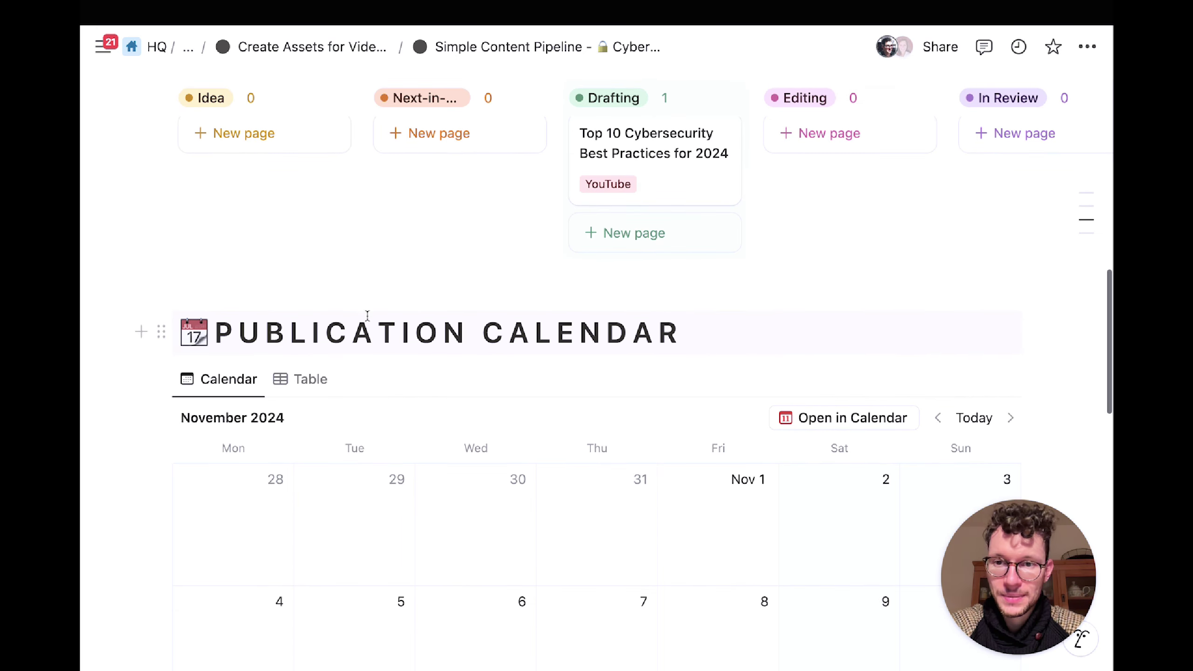
pyautogui.scroll(-10, 362, 329)
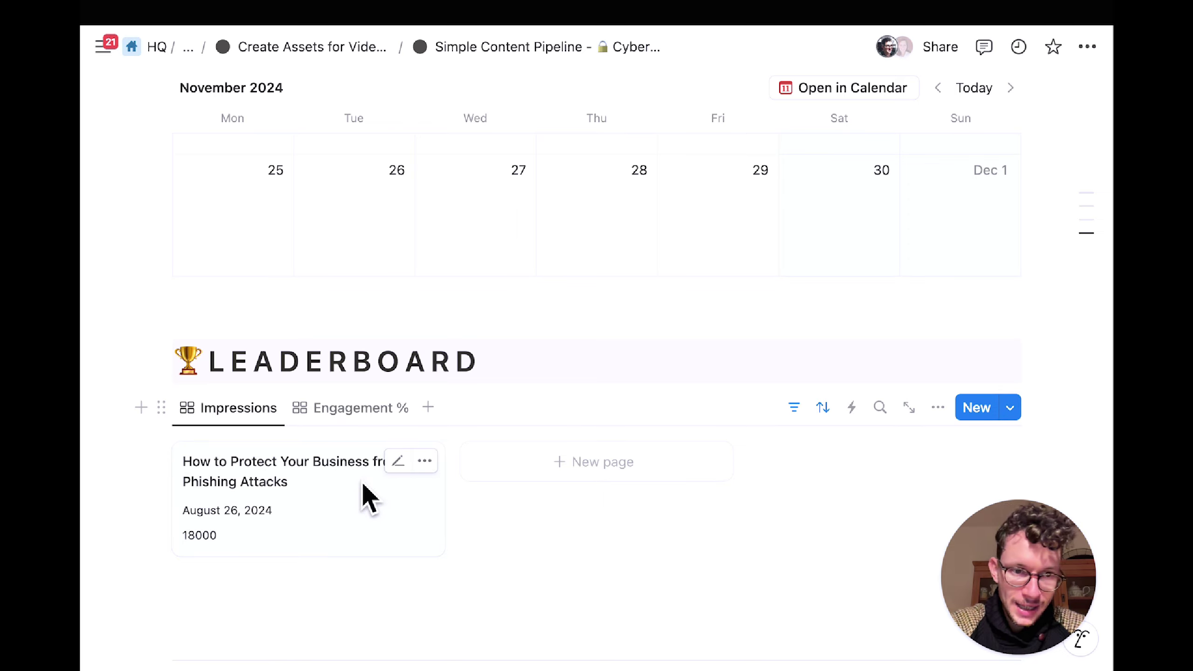
pyautogui.scroll(20, 505, 499)
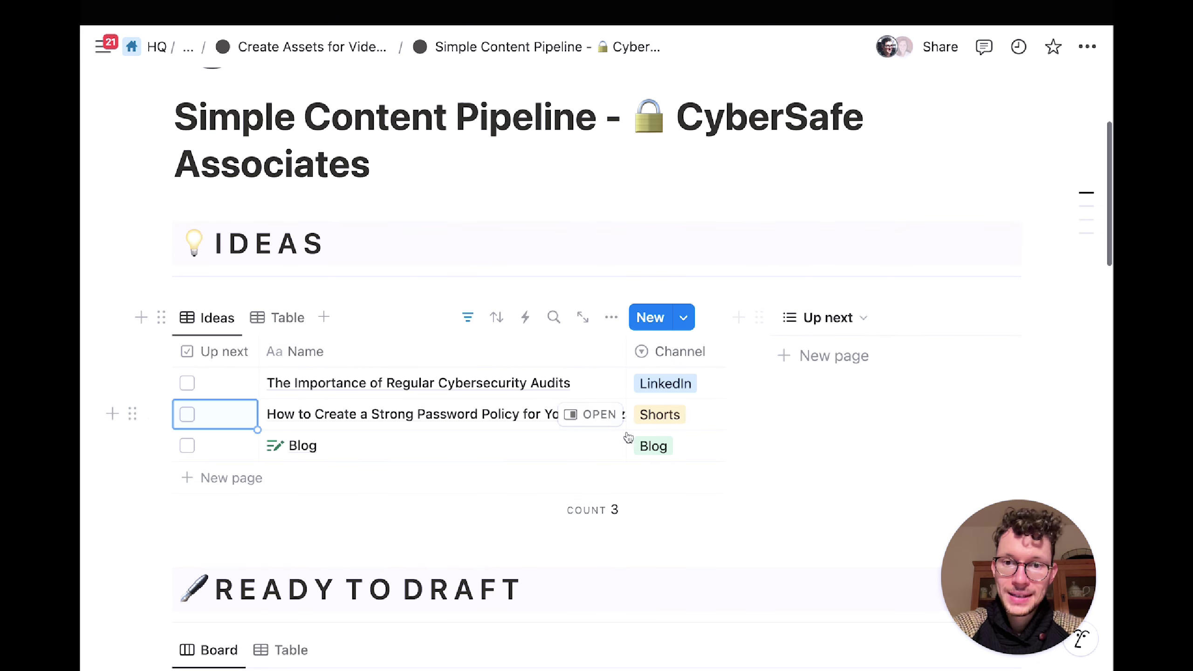
# Step: Narrow the Up next column in the Ideas table and mark "How to Create a Strong Password Policy for Your Organization" as up next
pyautogui.scroll(-2, 568, 421)
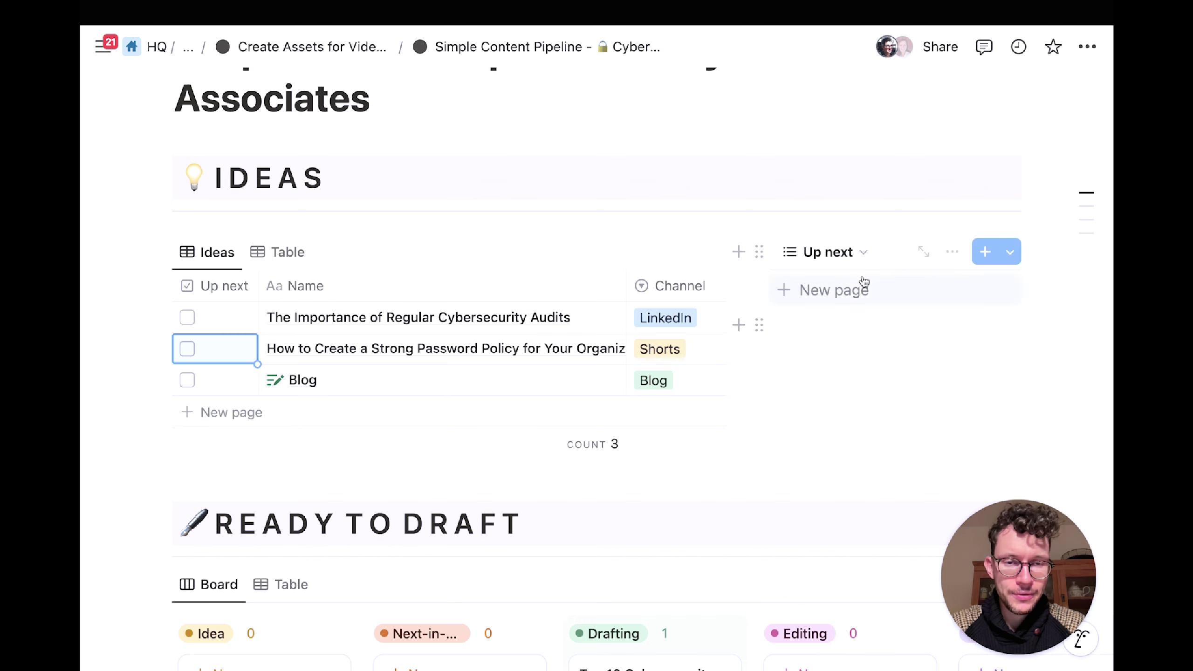
pyautogui.moveTo(258, 282); pyautogui.dragTo(202, 283)
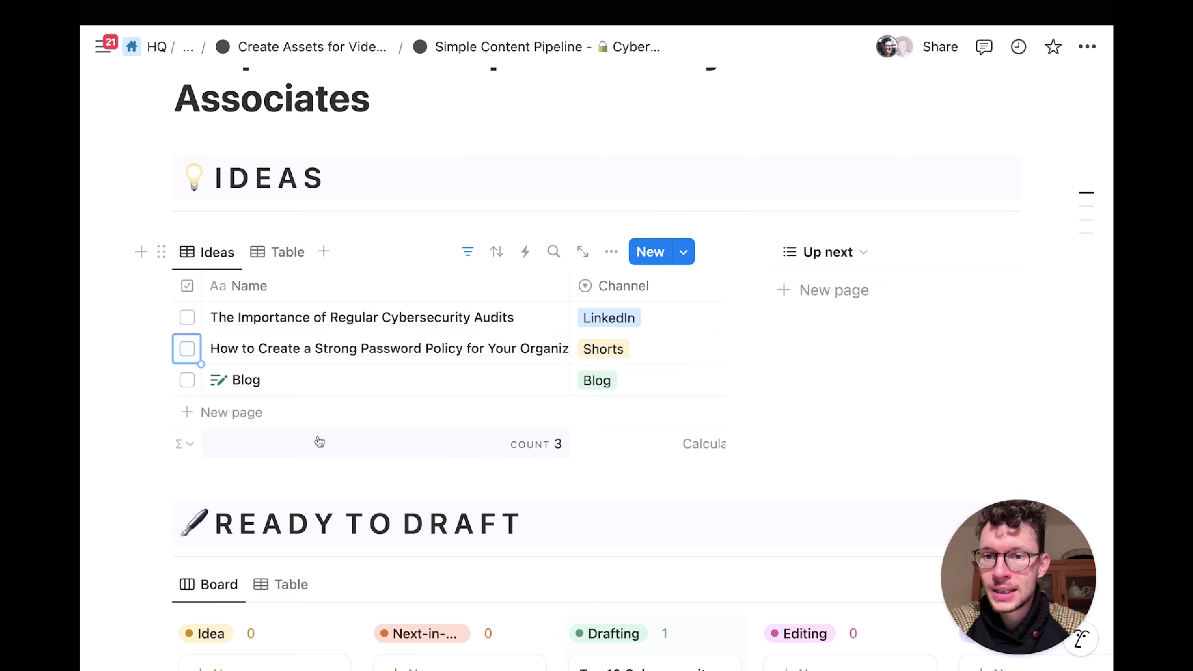
pyautogui.scroll(-1, 238, 380)
pyautogui.scroll(-2, 239, 380)
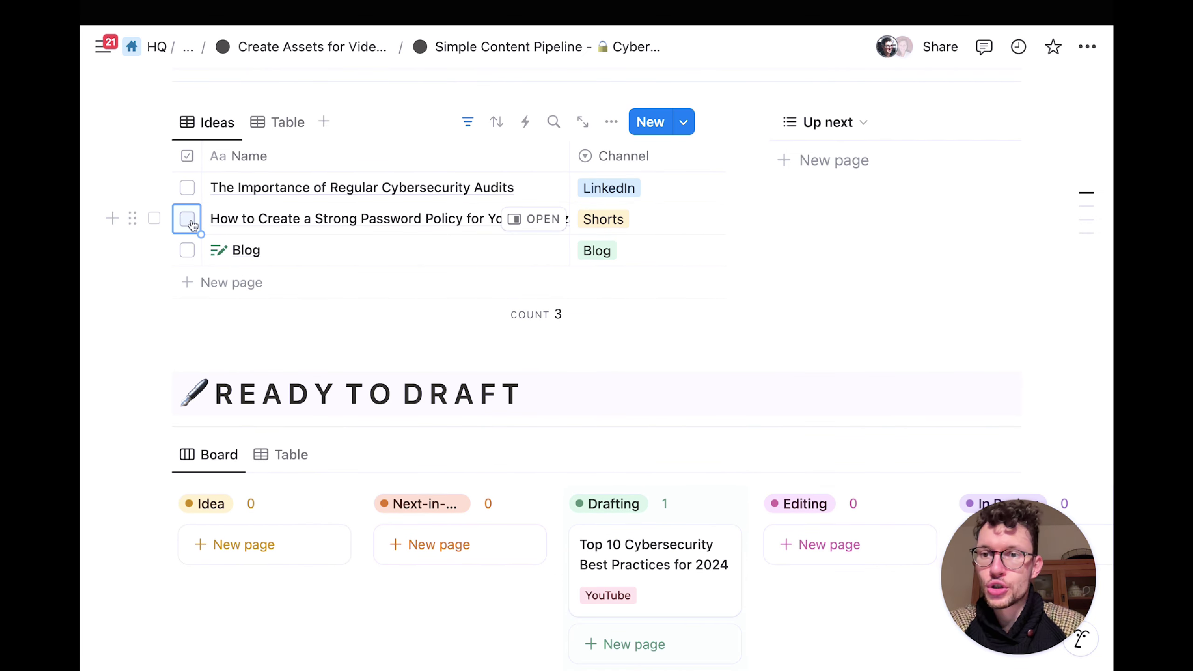
pyautogui.click(187, 218)
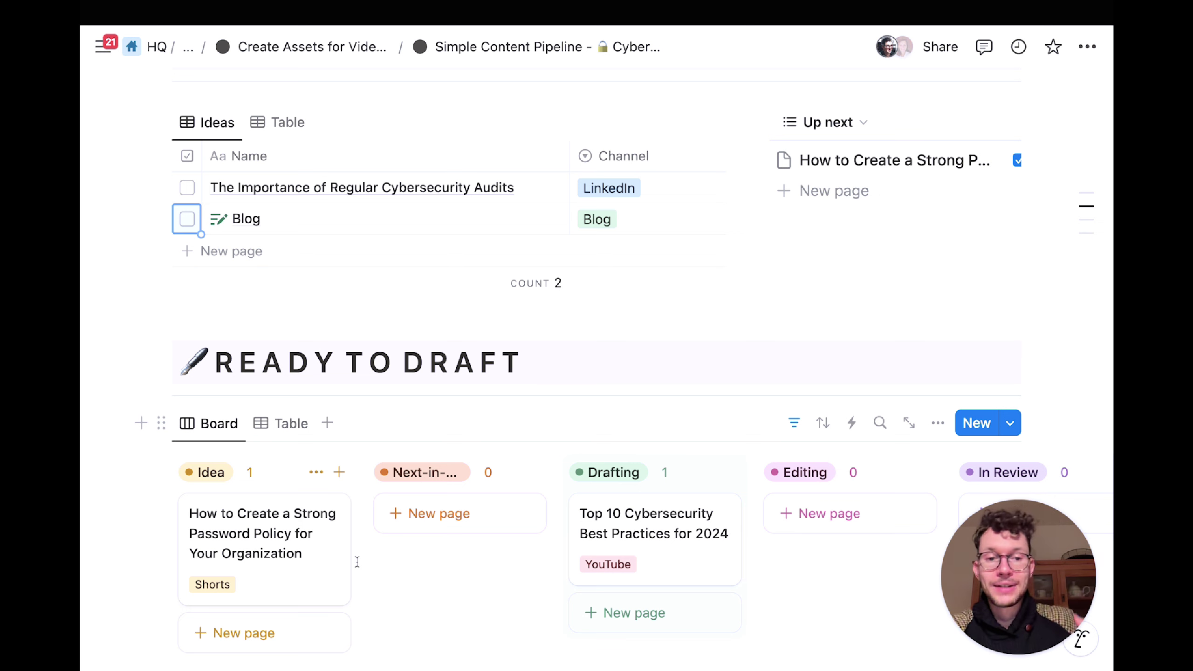
# Step: Inspect the filter rules on the Ideas view, including the conditions for Status and Up next
pyautogui.scroll(1, 612, 332)
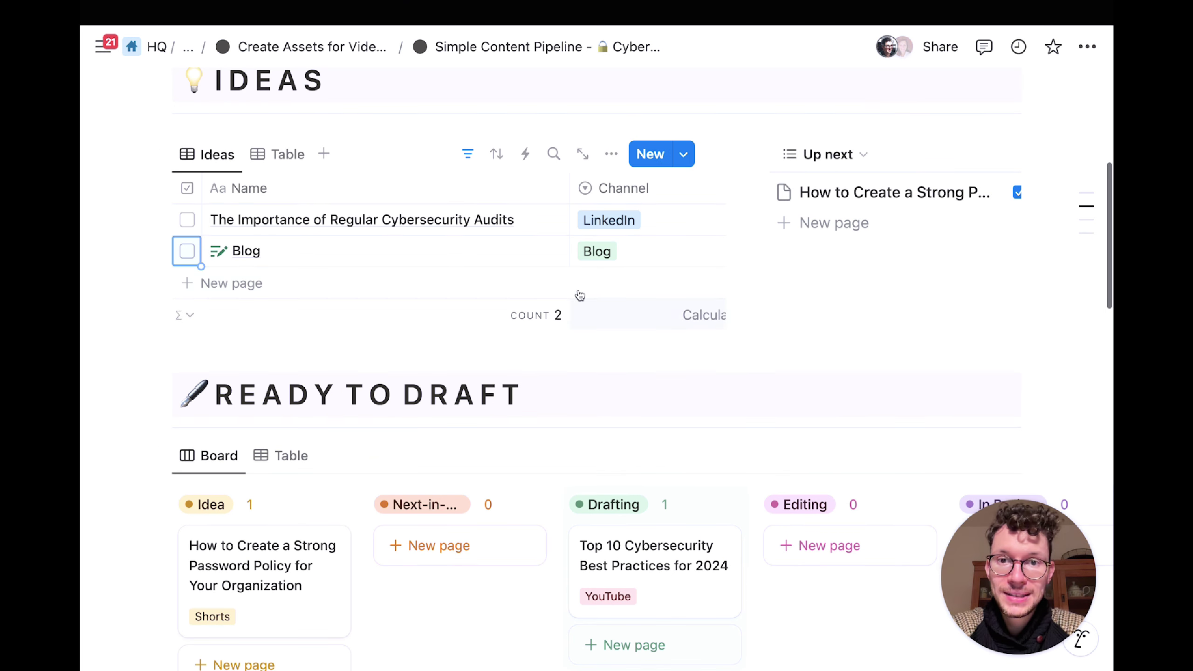
pyautogui.click(468, 159)
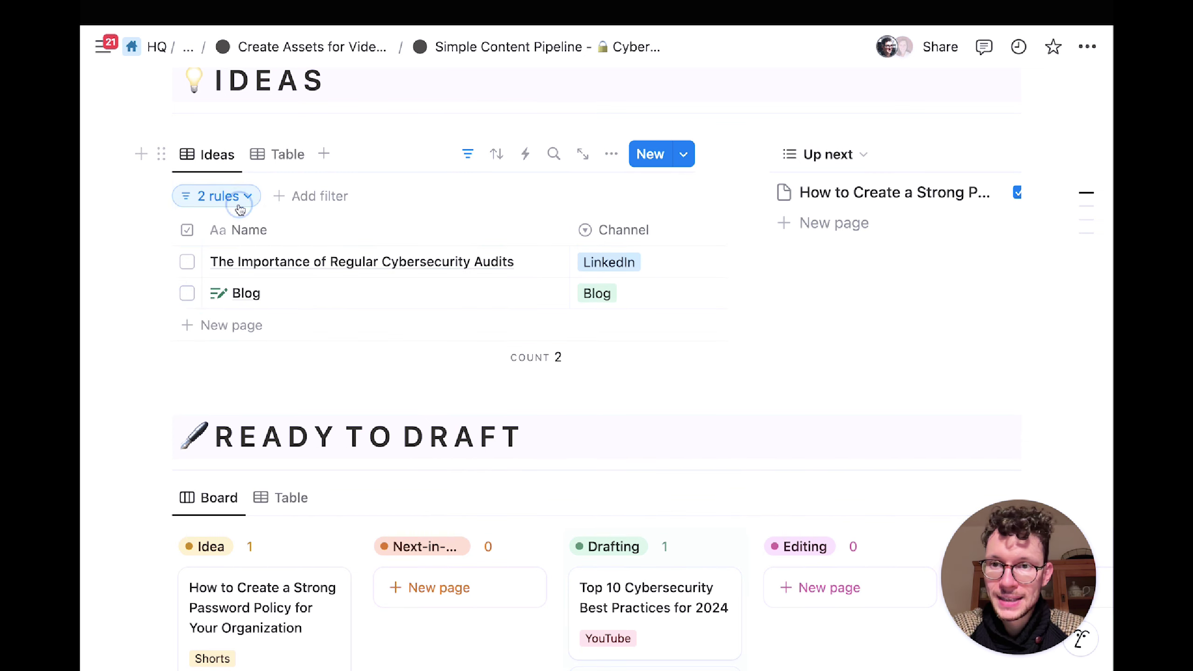
pyautogui.click(214, 198)
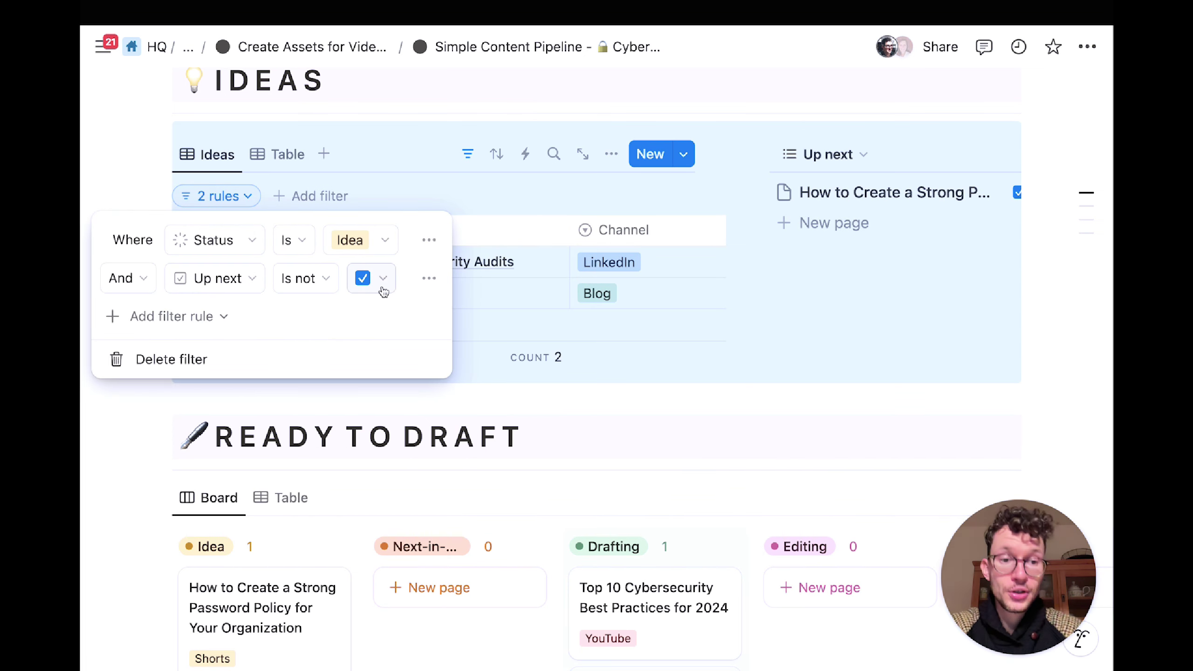
pyautogui.click(578, 438)
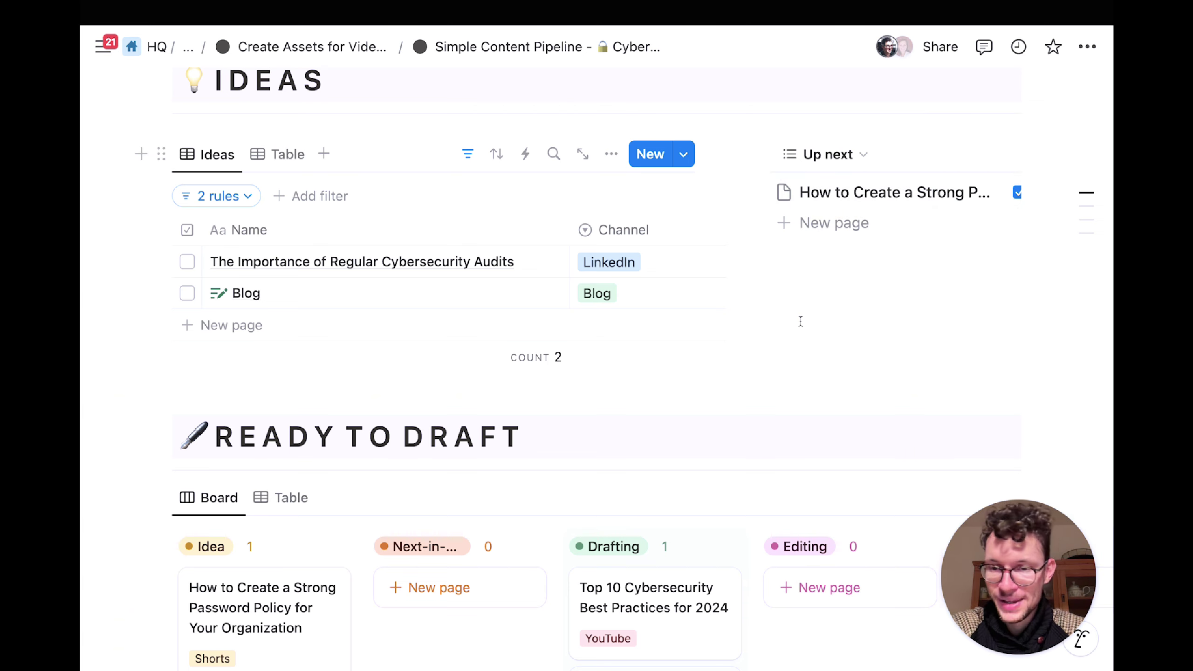
# Step: Move the password policy card from Idea to Next-in-Line on the Ready to Draft board
pyautogui.scroll(-5, 800, 322)
pyautogui.scroll(1, 298, 383)
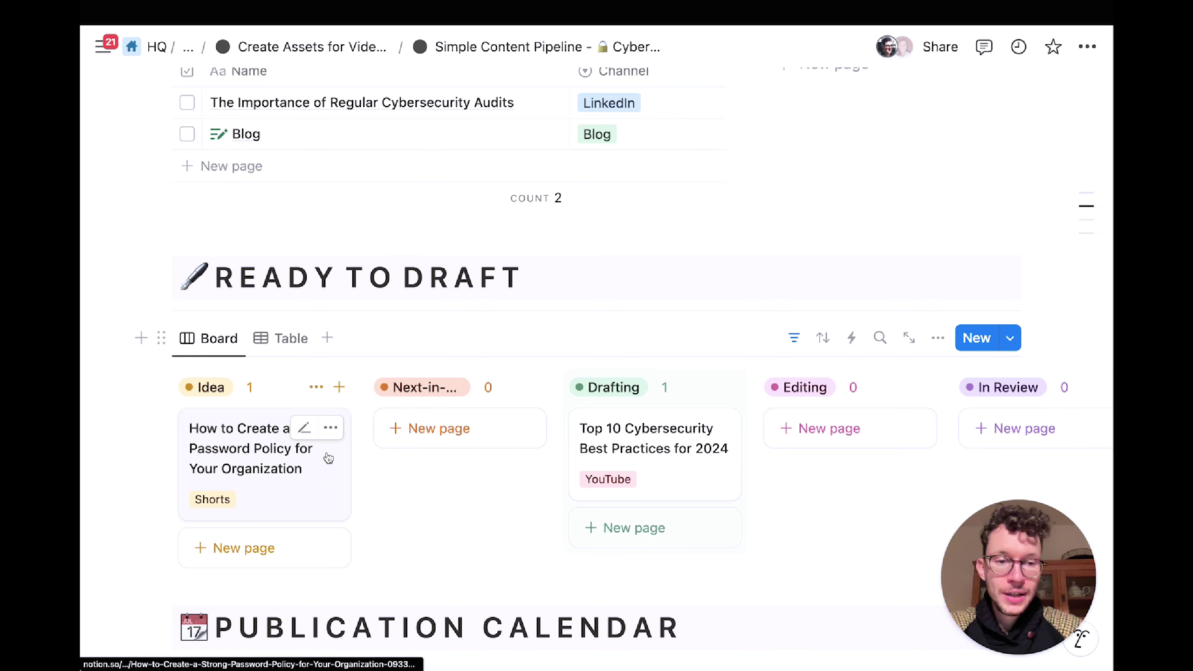
pyautogui.scroll(3, 329, 458)
pyautogui.moveTo(241, 555); pyautogui.dragTo(425, 547)
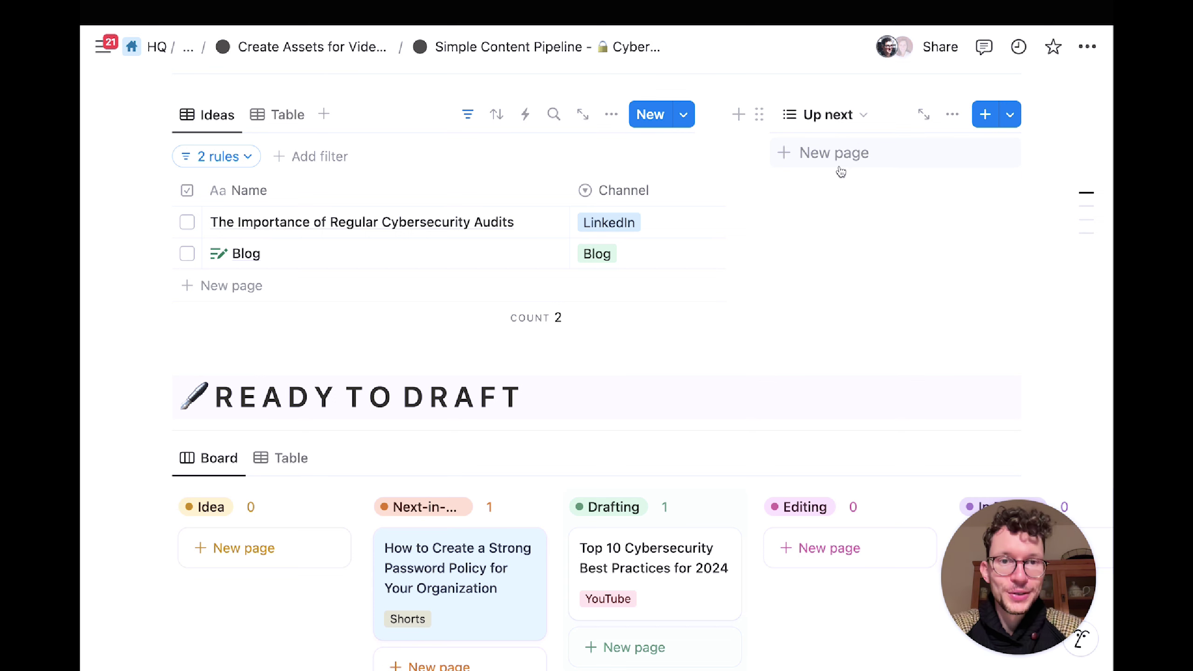
pyautogui.scroll(1, 841, 172)
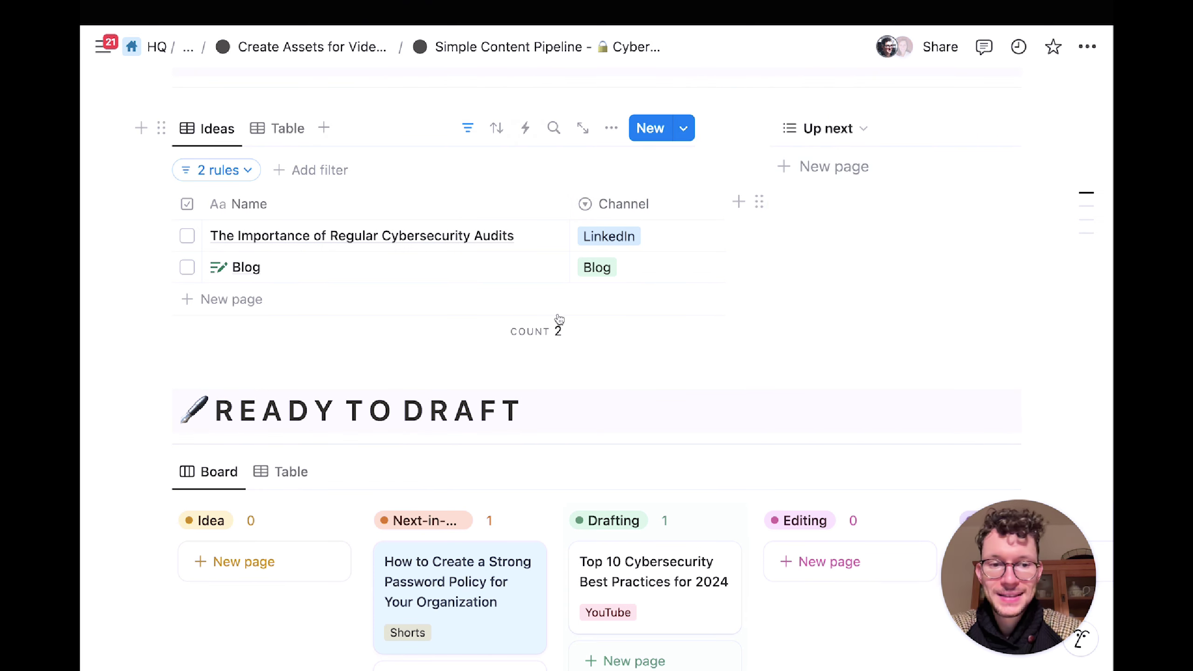
# Step: Set the password policy item's publish date to November 12, 2024 and return to the pipeline page
pyautogui.scroll(-5, 557, 455)
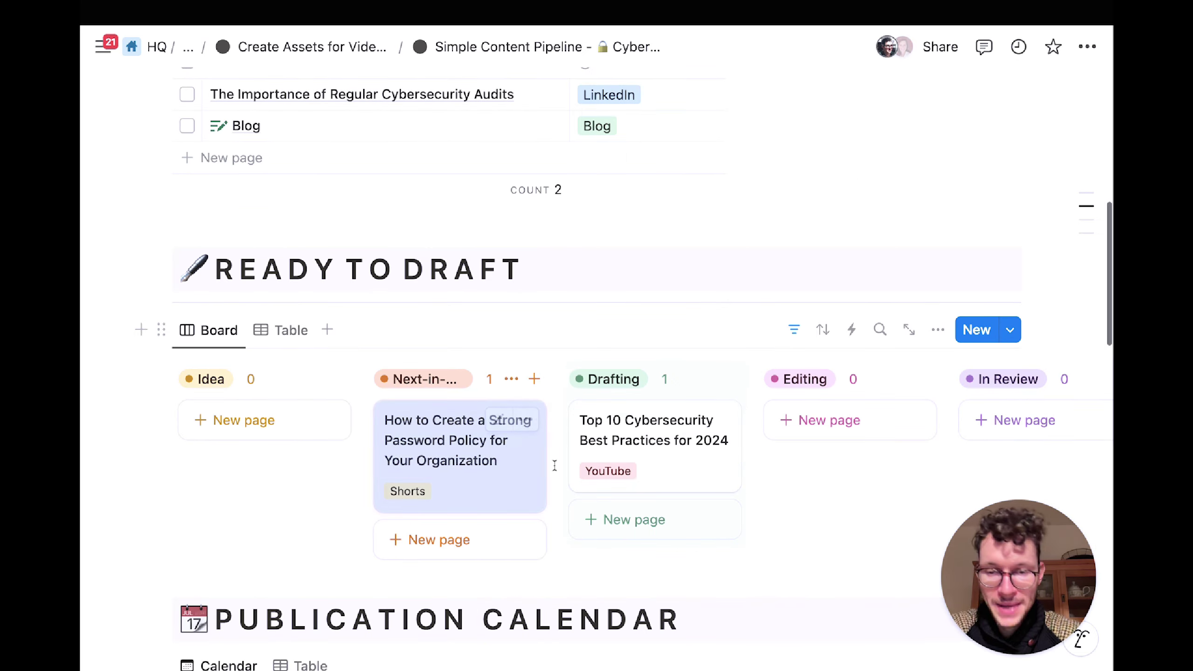
pyautogui.scroll(-5, 554, 454)
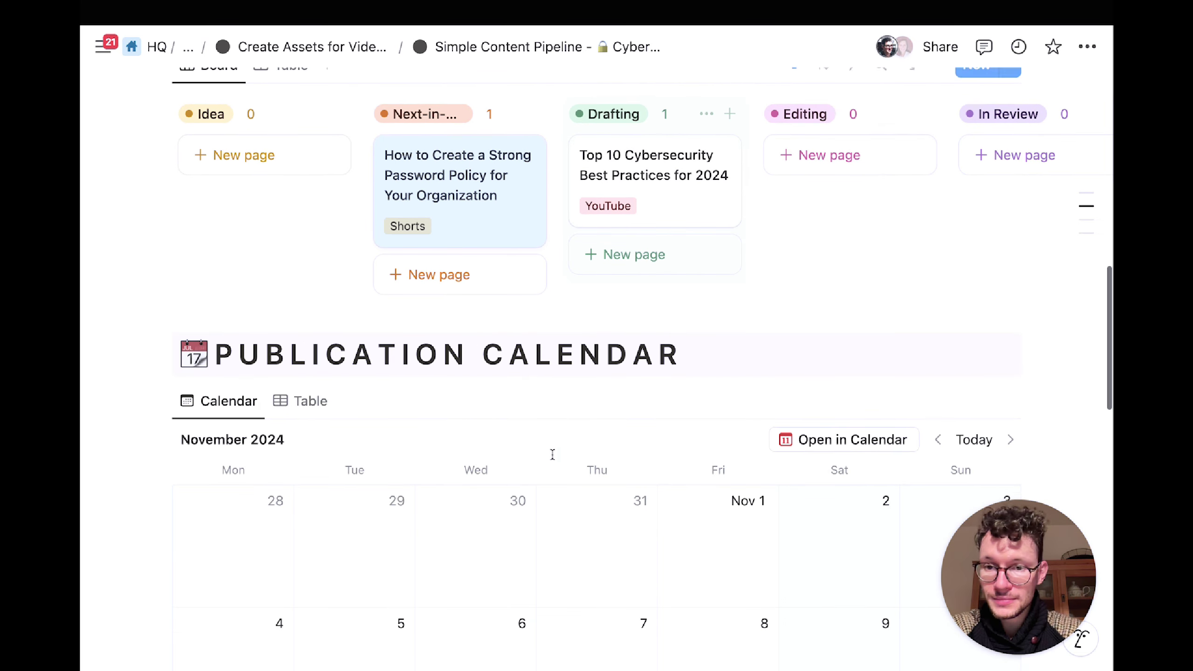
pyautogui.scroll(-2, 428, 493)
pyautogui.scroll(6, 426, 528)
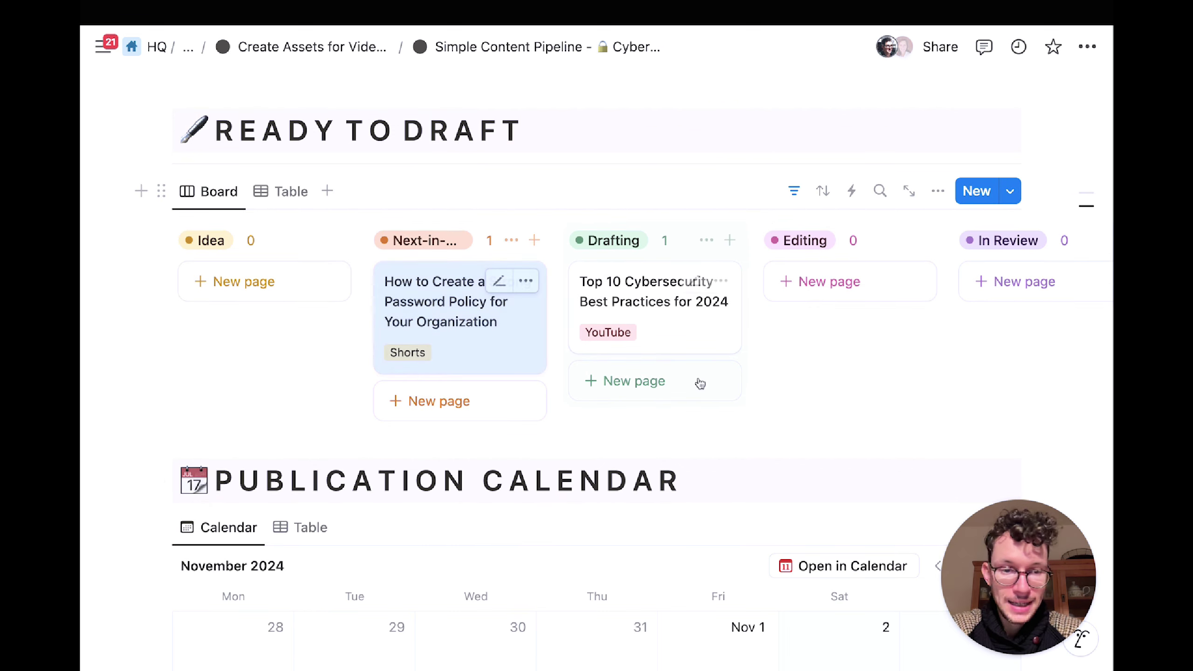
pyautogui.click(429, 294)
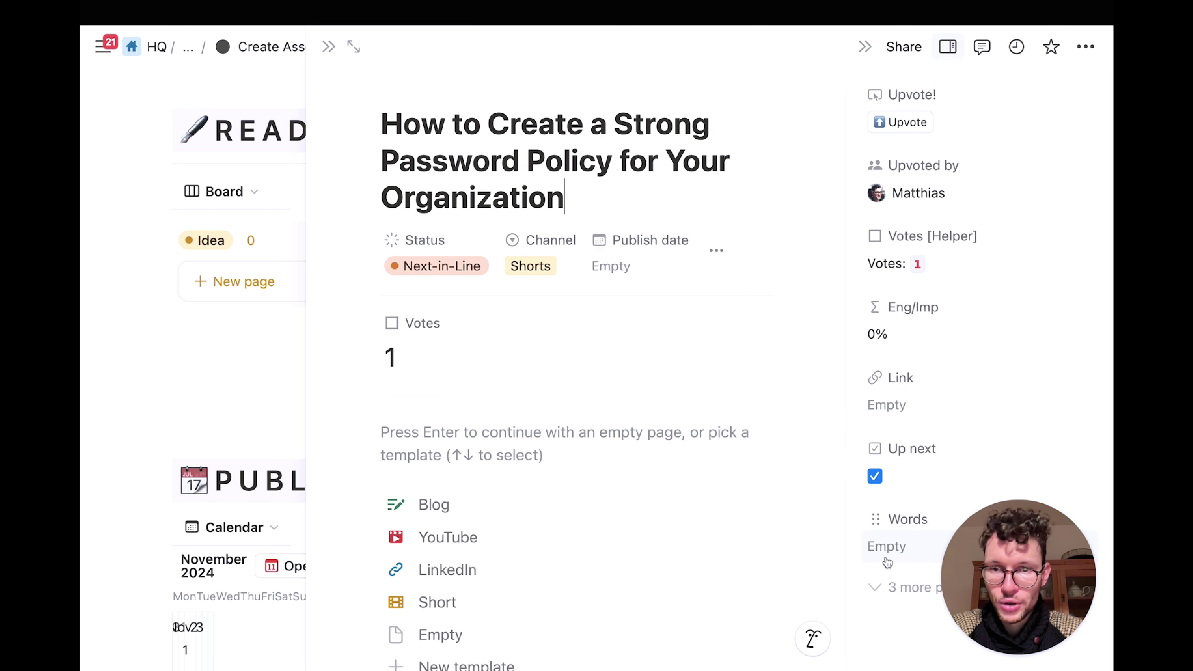
pyautogui.click(611, 266)
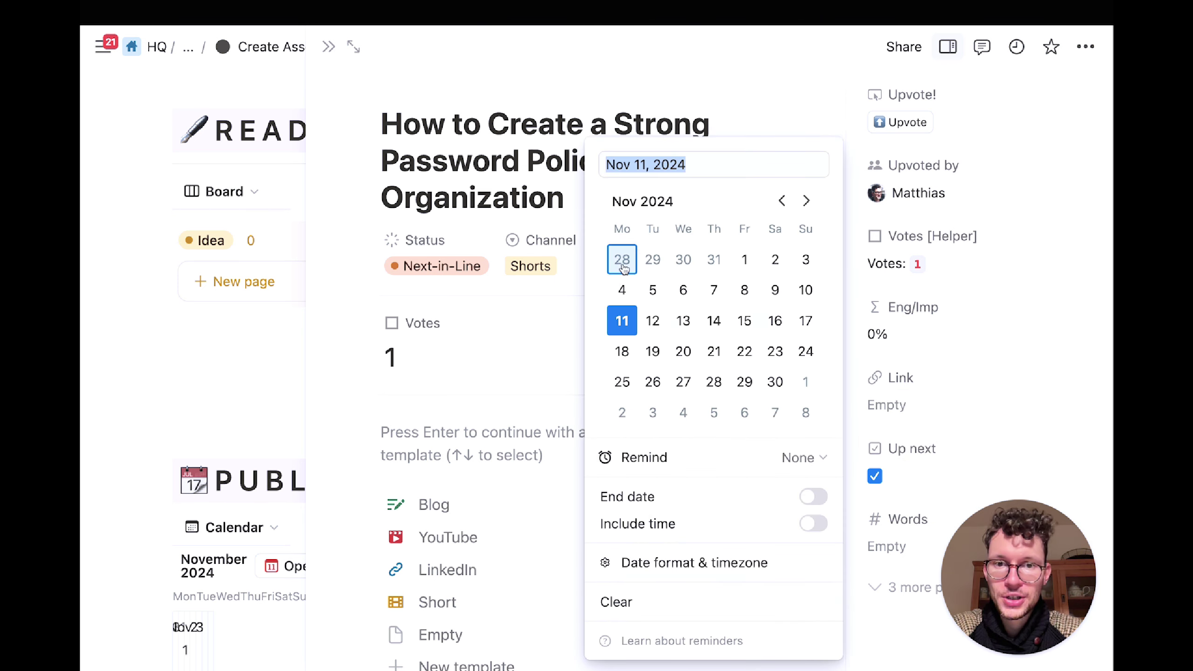
pyautogui.click(652, 321)
pyautogui.click(278, 346)
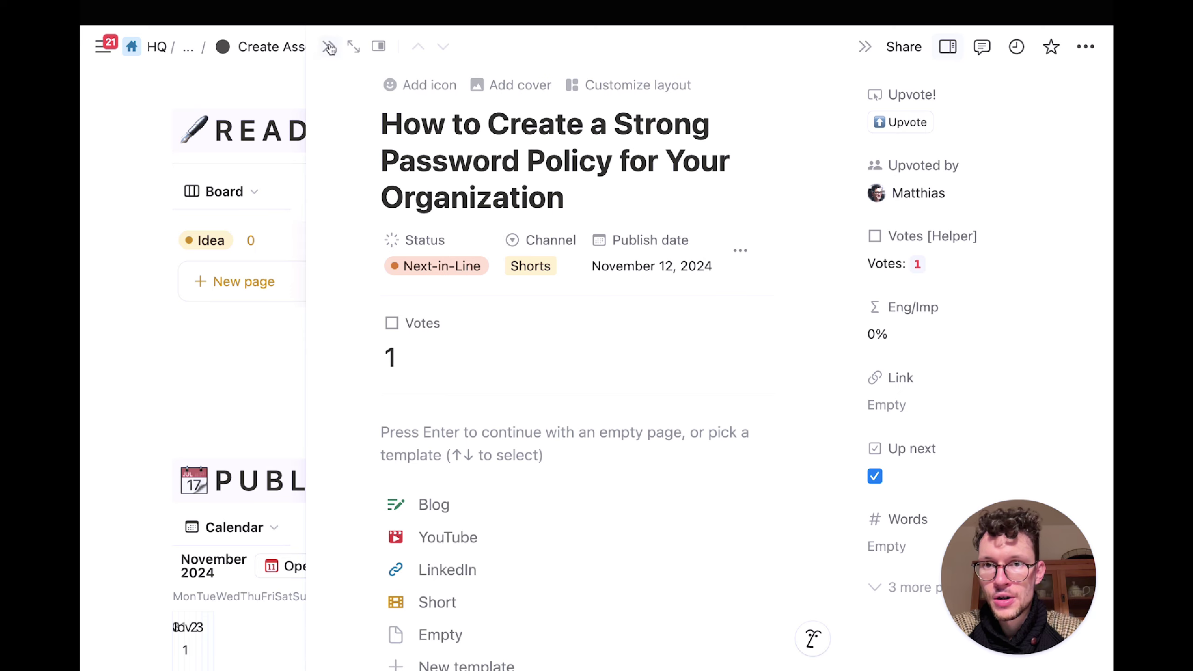
pyautogui.click(278, 346)
# Step: Check where the password policy item is scheduled in the Publication Calendar
pyautogui.scroll(-10, 339, 470)
pyautogui.scroll(-1, 348, 498)
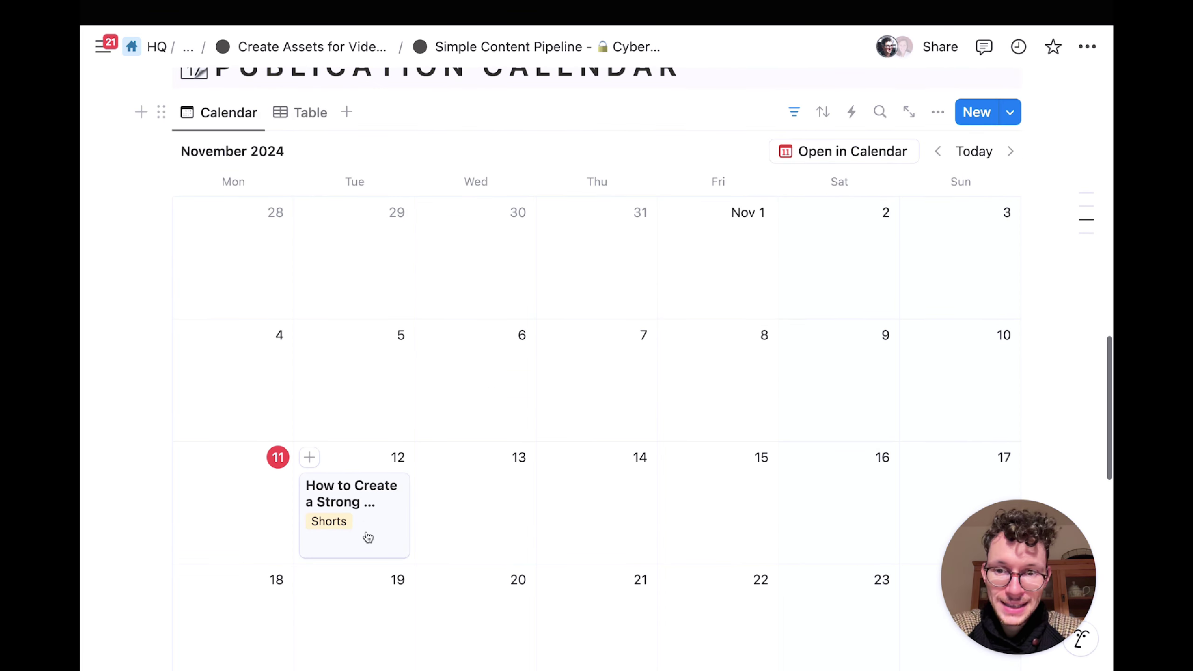
pyautogui.scroll(7, 364, 529)
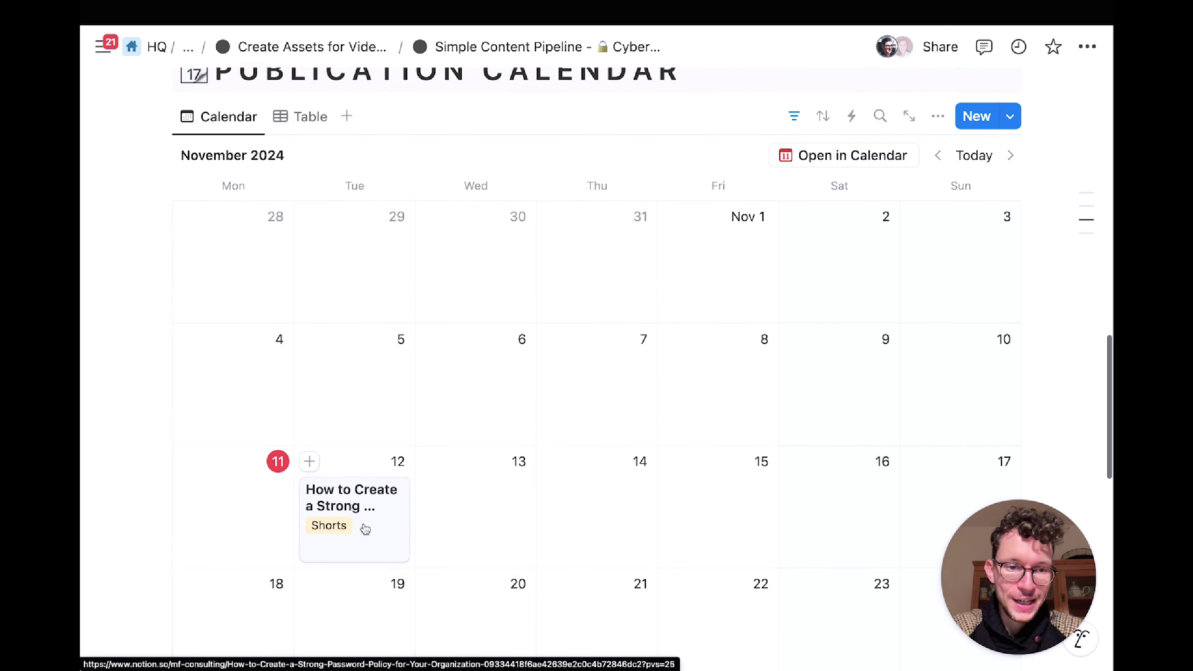
# Step: Examine the Content pipeline table, including its status options and the columns from Publish date through Created
pyautogui.scroll(1, 364, 526)
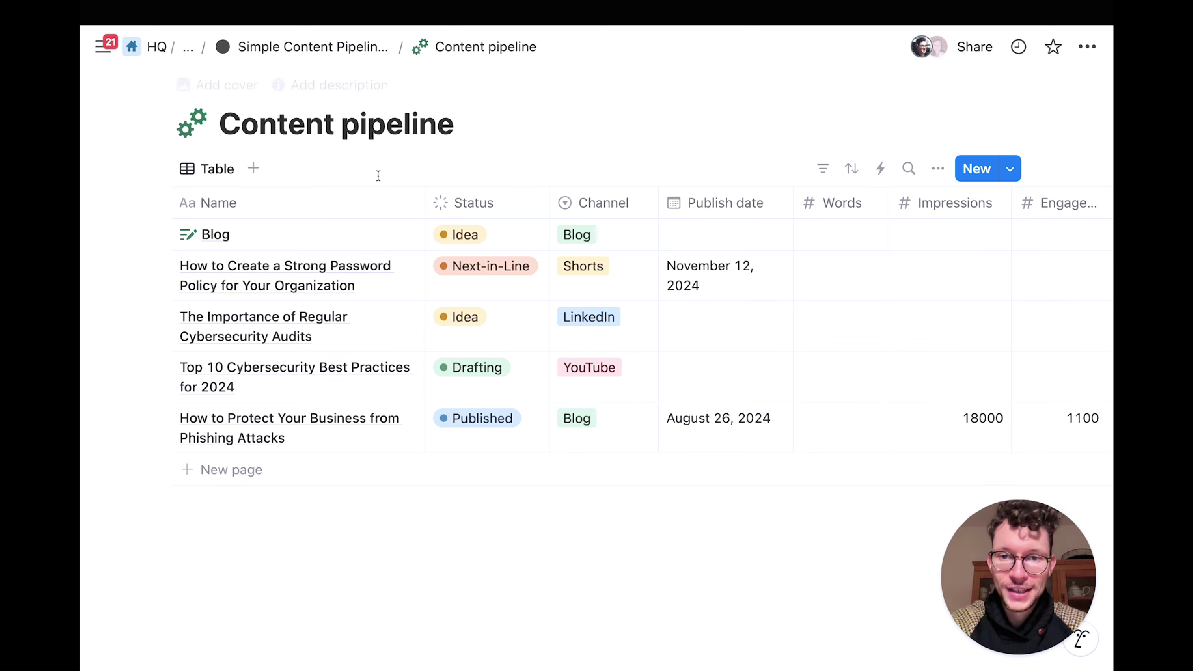
pyautogui.click(495, 234)
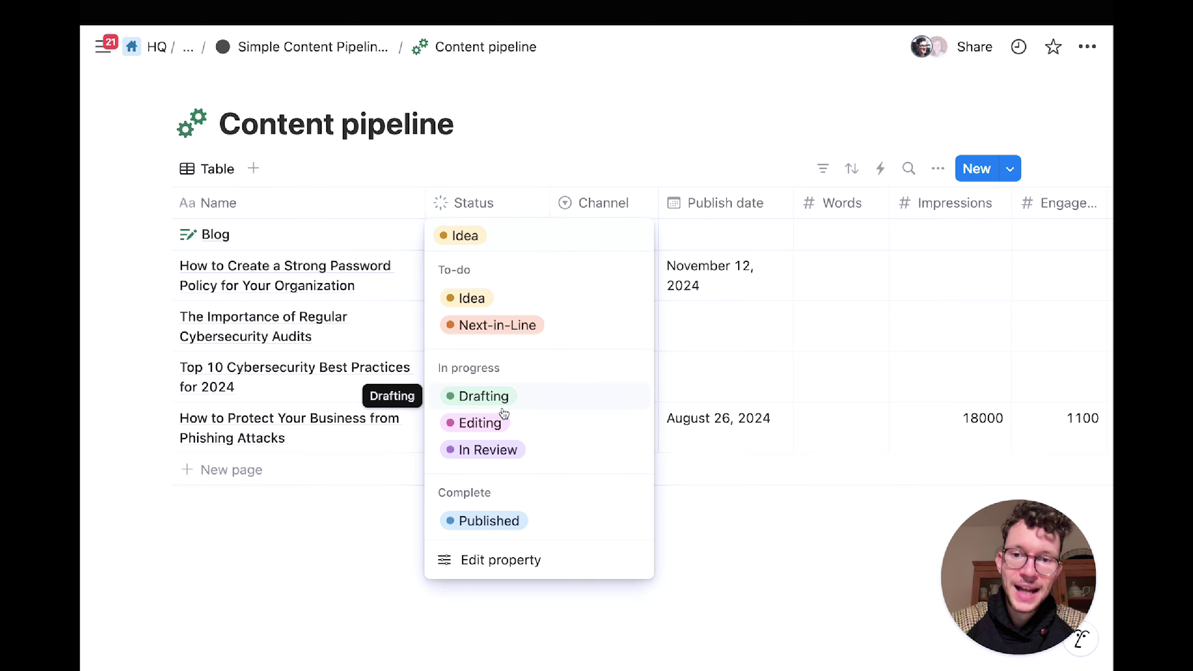
pyautogui.press('Escape')
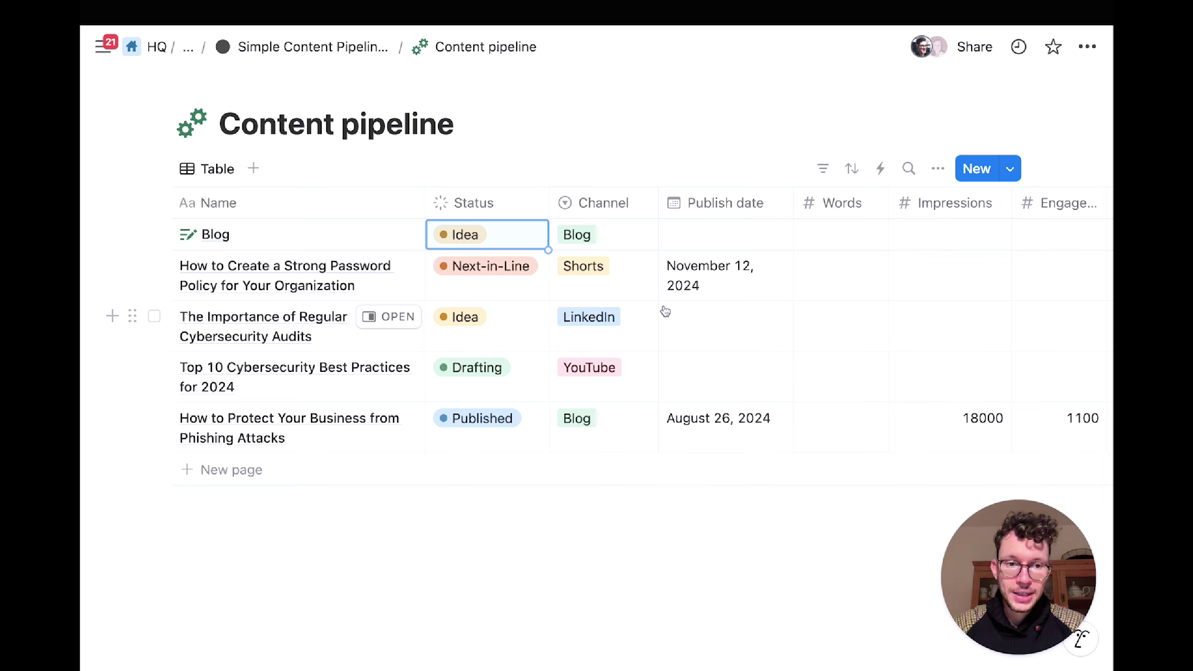
pyautogui.hscroll(2, 715, 331)
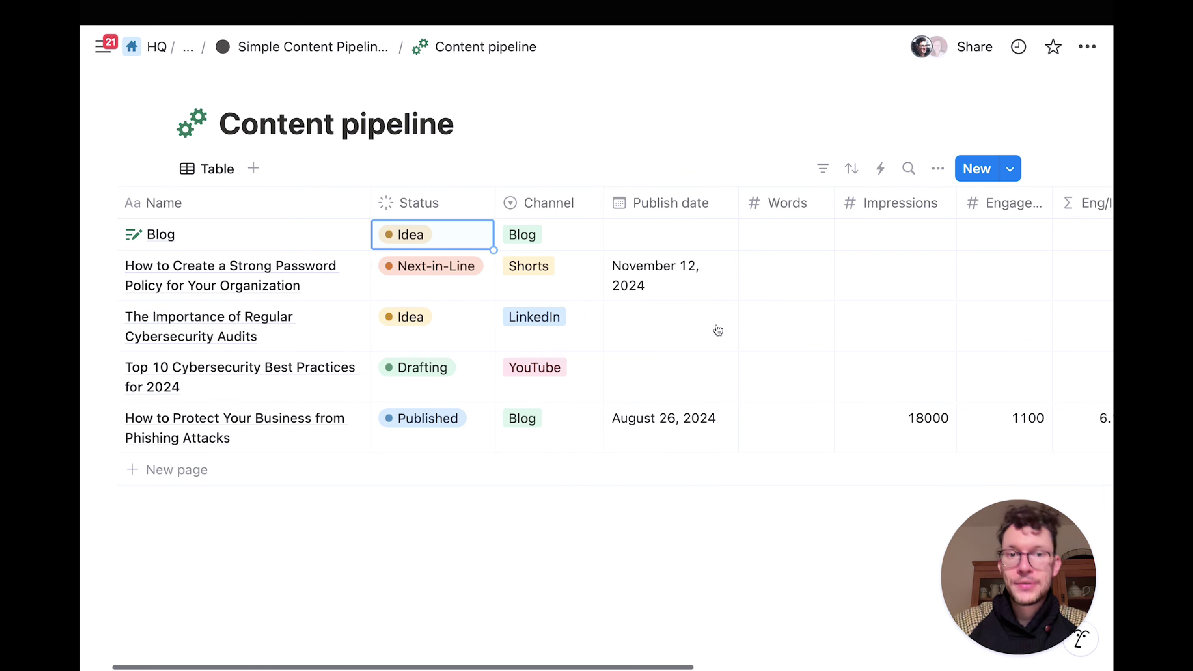
pyautogui.hscroll(3, 780, 275)
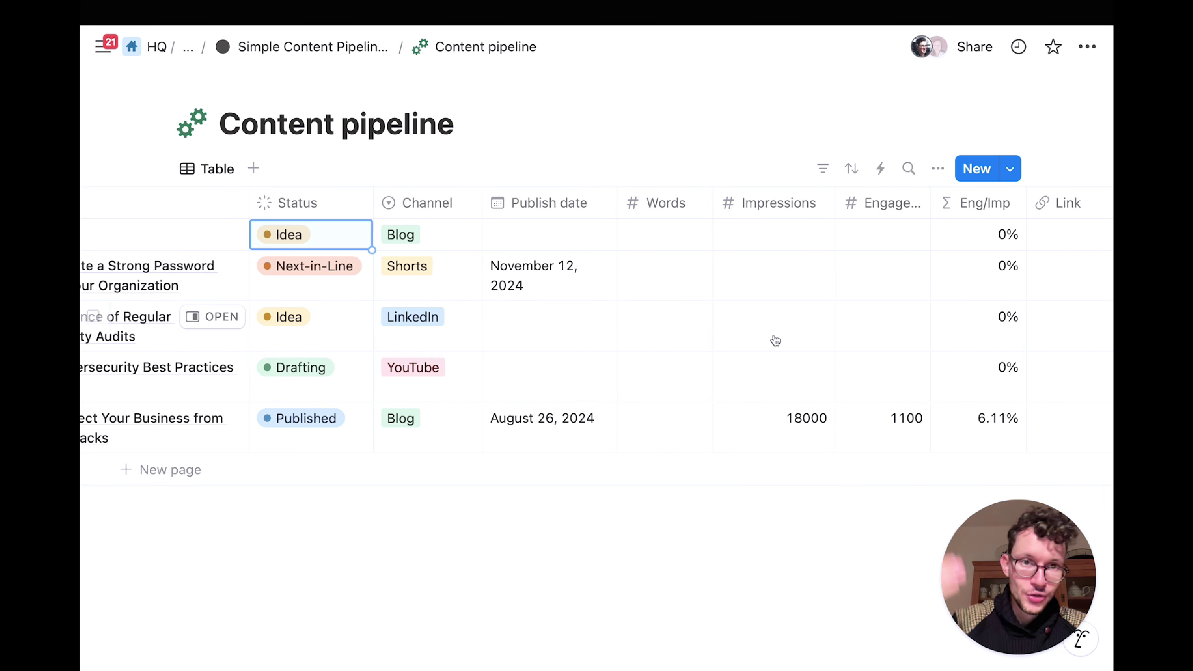
pyautogui.hscroll(5, 892, 324)
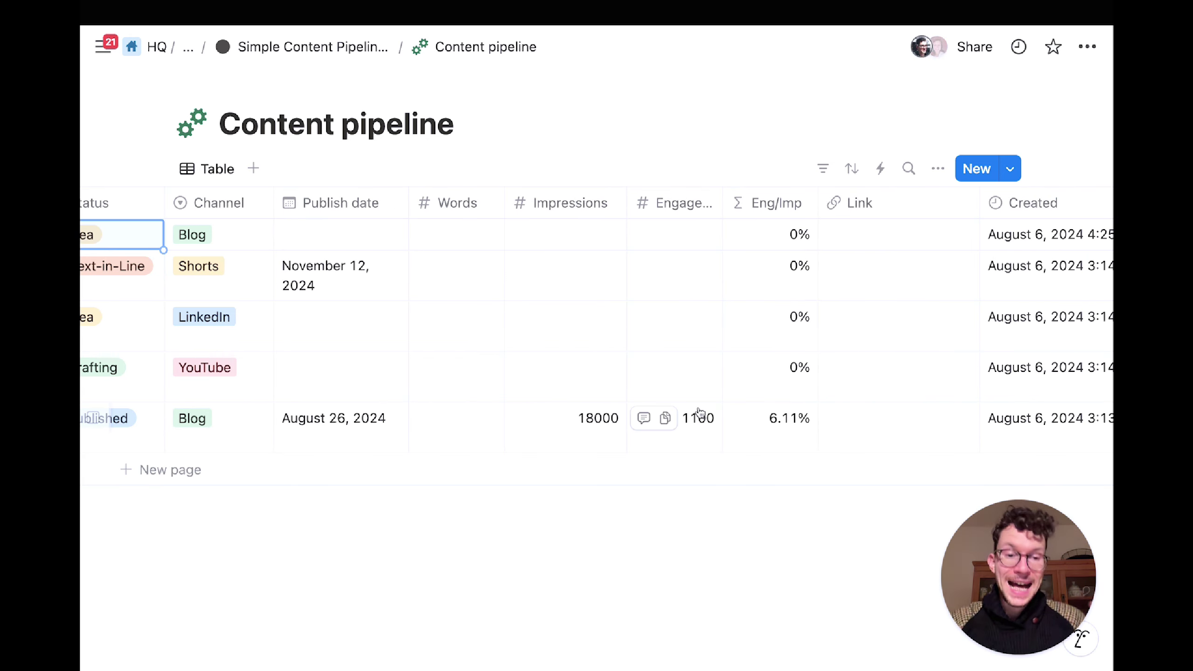
pyautogui.hscroll(-5, 699, 411)
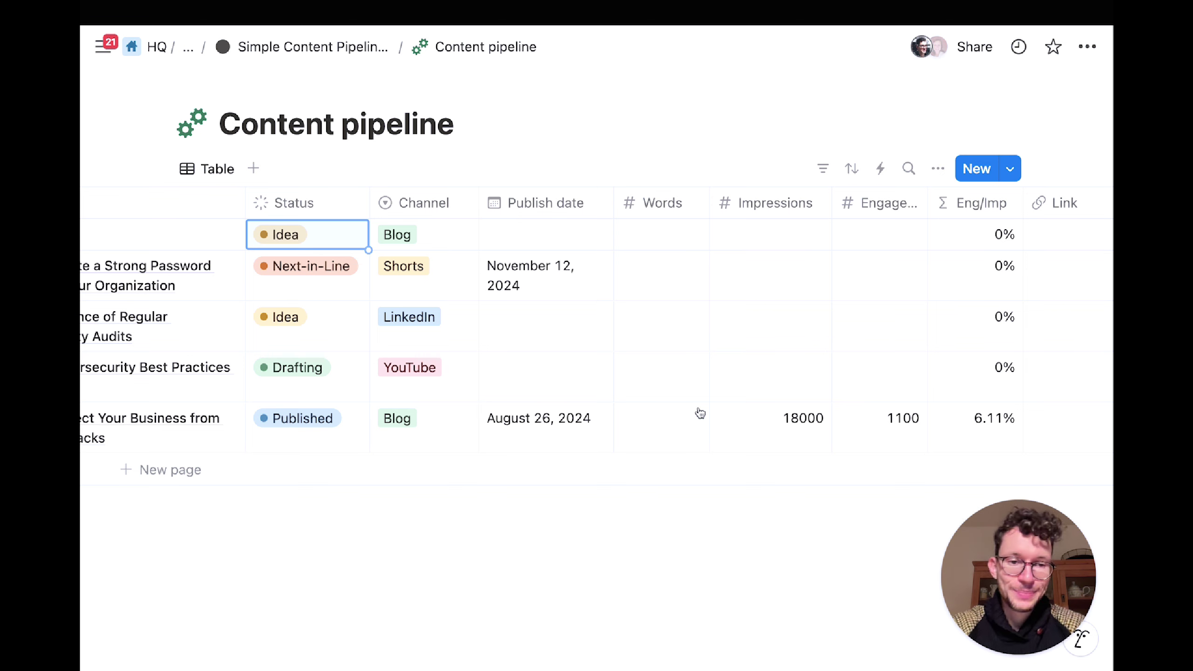
pyautogui.hscroll(-4, 700, 412)
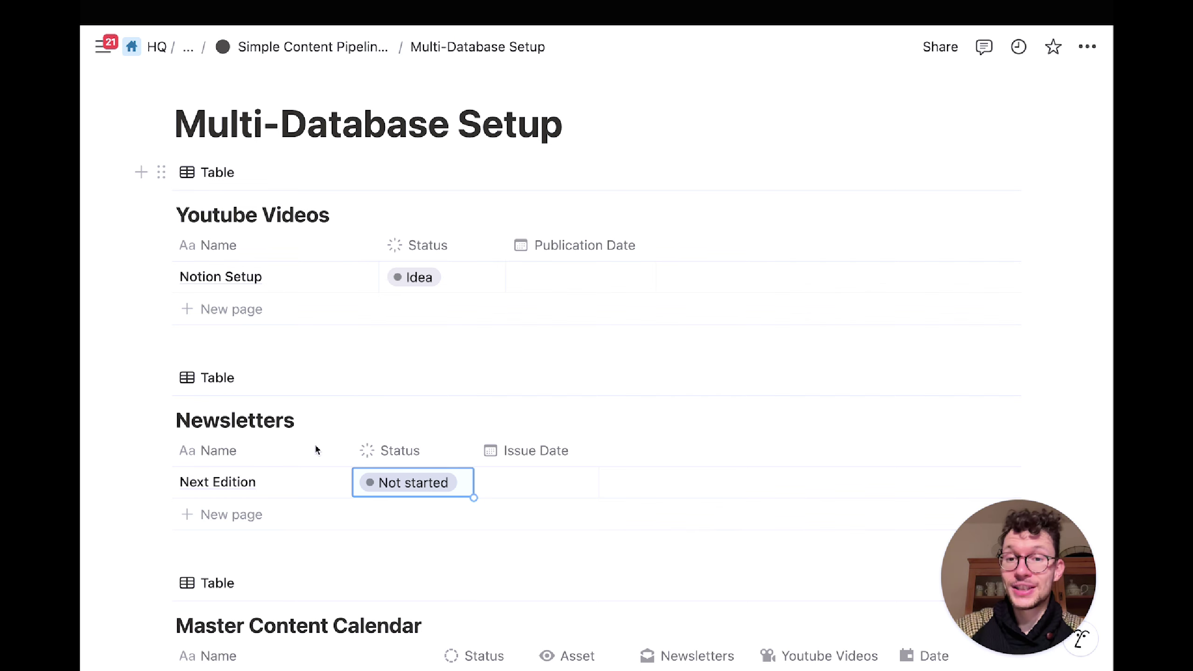
# Step: Compare the available status options for Notion Setup in Youtube Videos and Next Edition in Newsletters
pyautogui.click(446, 280)
pyautogui.click(322, 337)
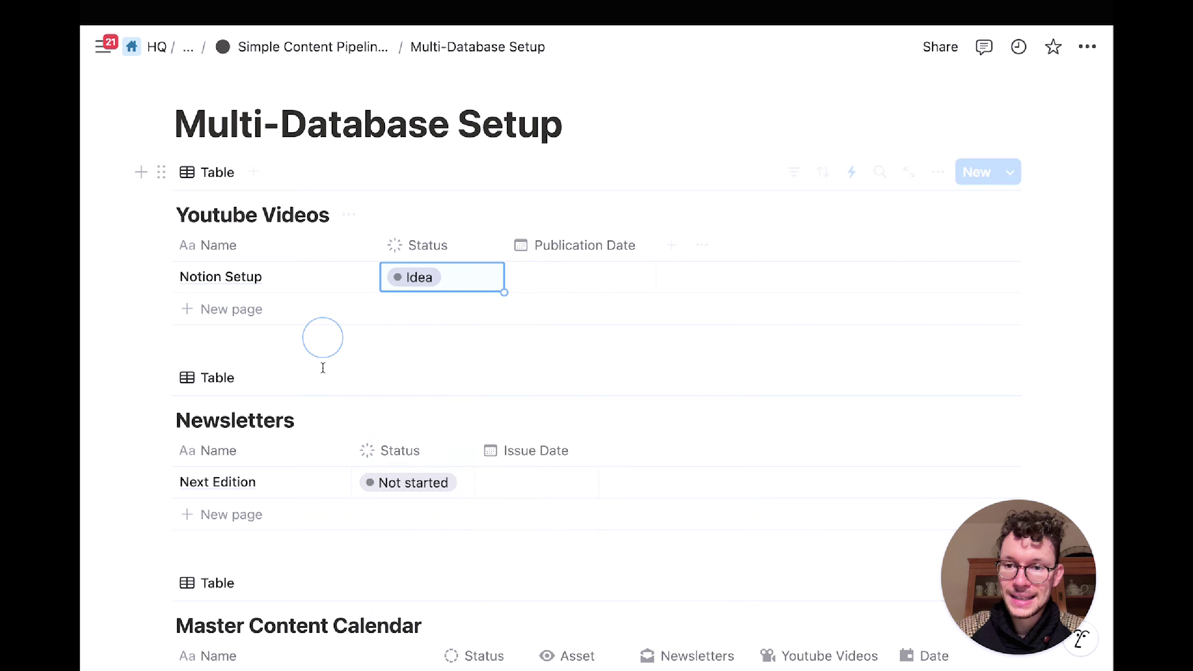
pyautogui.click(414, 481)
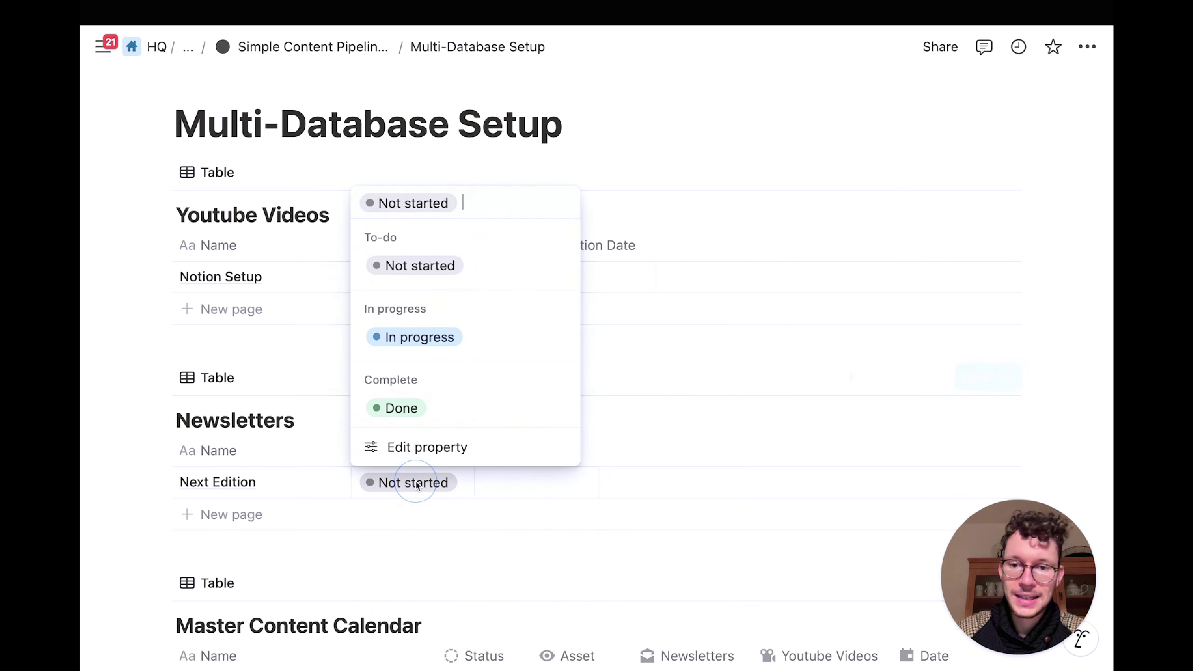
pyautogui.click(305, 353)
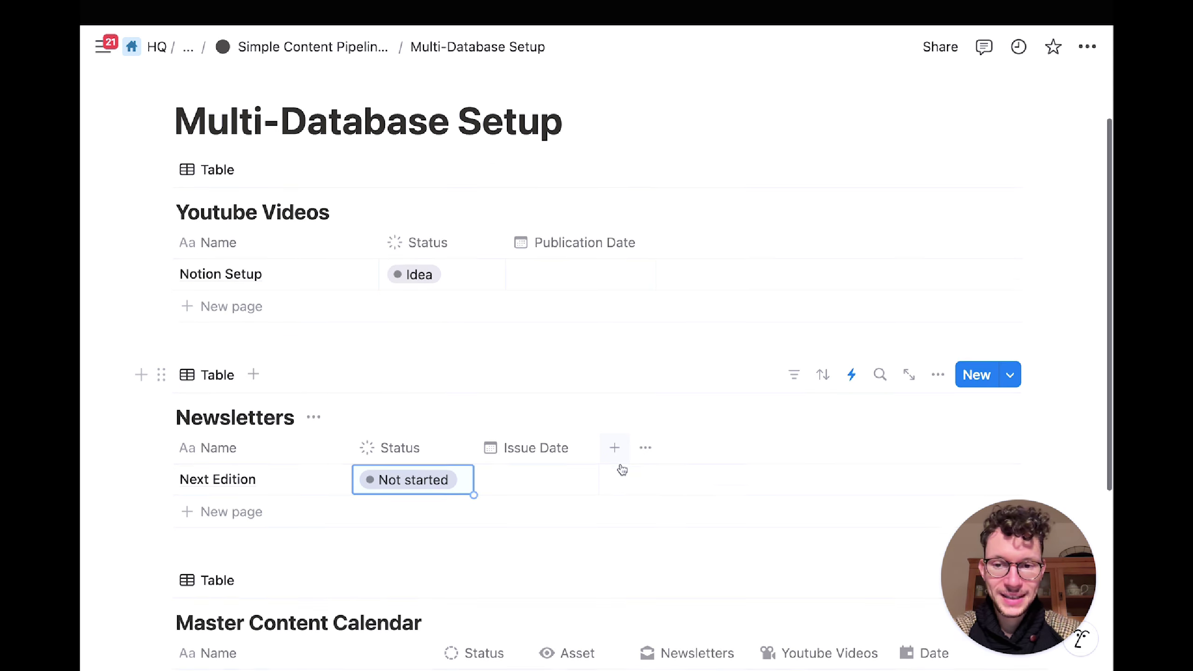
# Step: Compare the Master Content Calendar's properties with those of the Youtube Videos and Newsletters databases
pyautogui.scroll(-3, 620, 467)
pyautogui.scroll(-2, 441, 545)
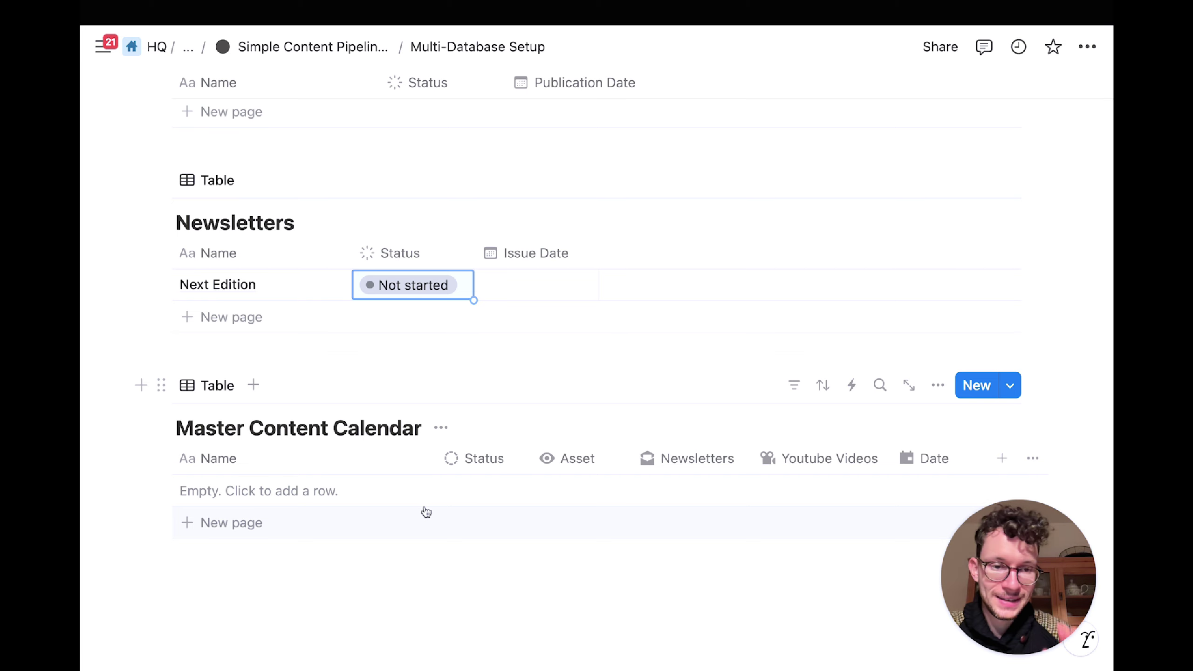
pyautogui.scroll(3, 408, 341)
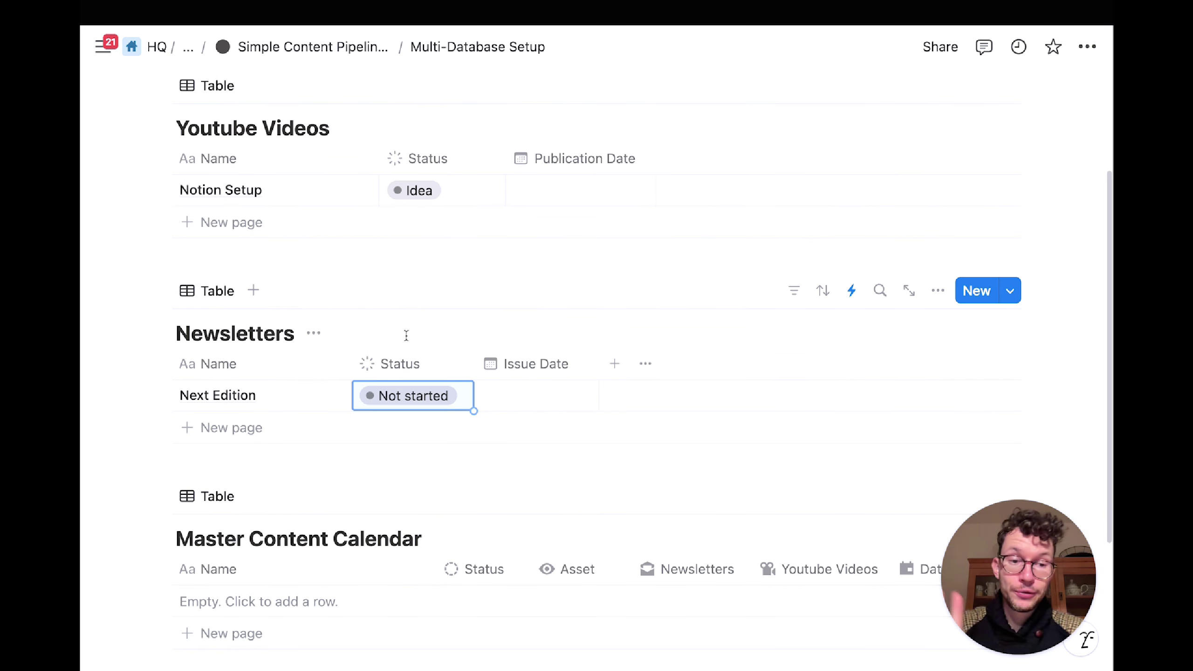
pyautogui.scroll(2, 407, 335)
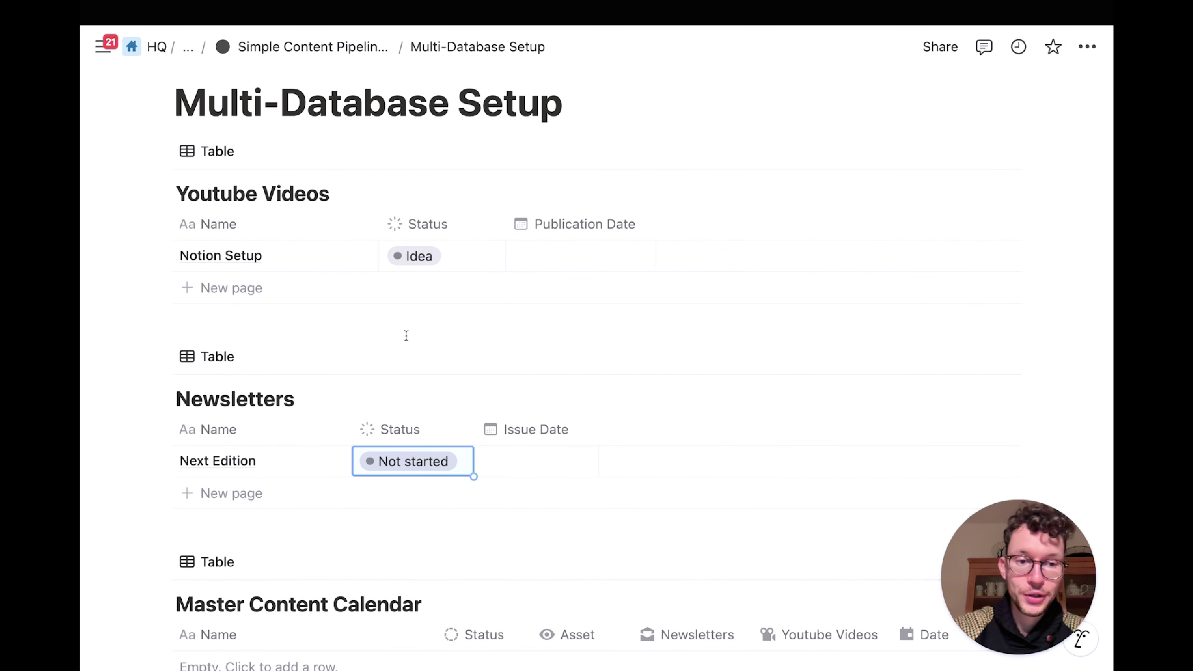
pyautogui.scroll(-1, 407, 335)
pyautogui.scroll(-5, 405, 333)
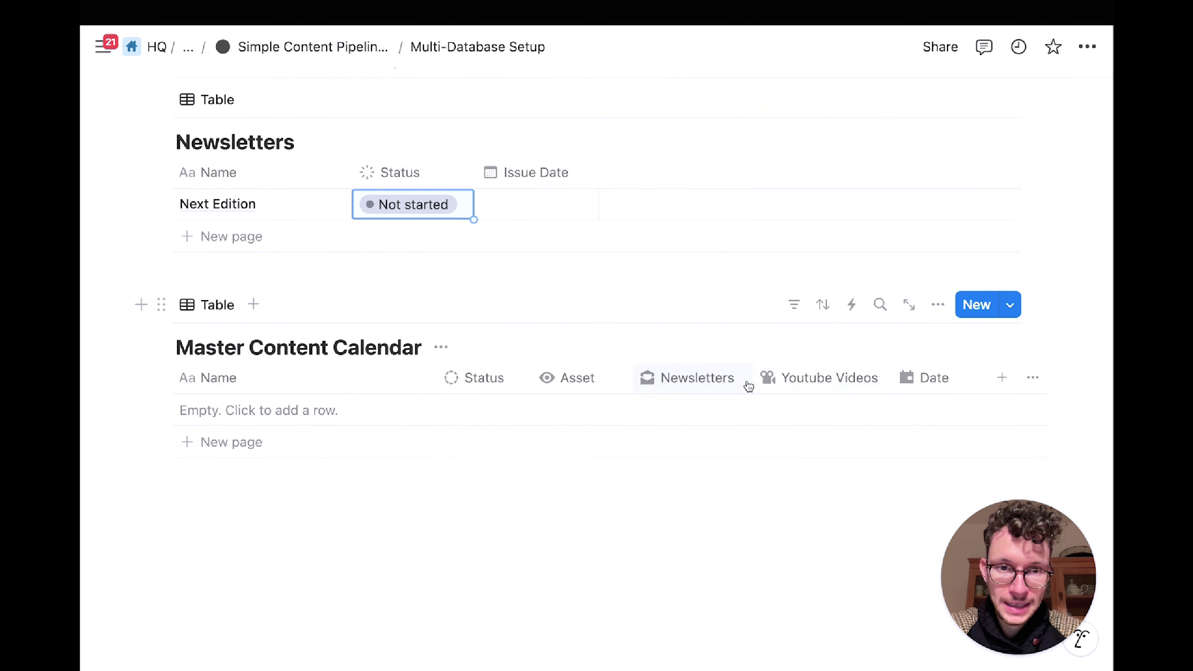
pyautogui.scroll(5, 415, 333)
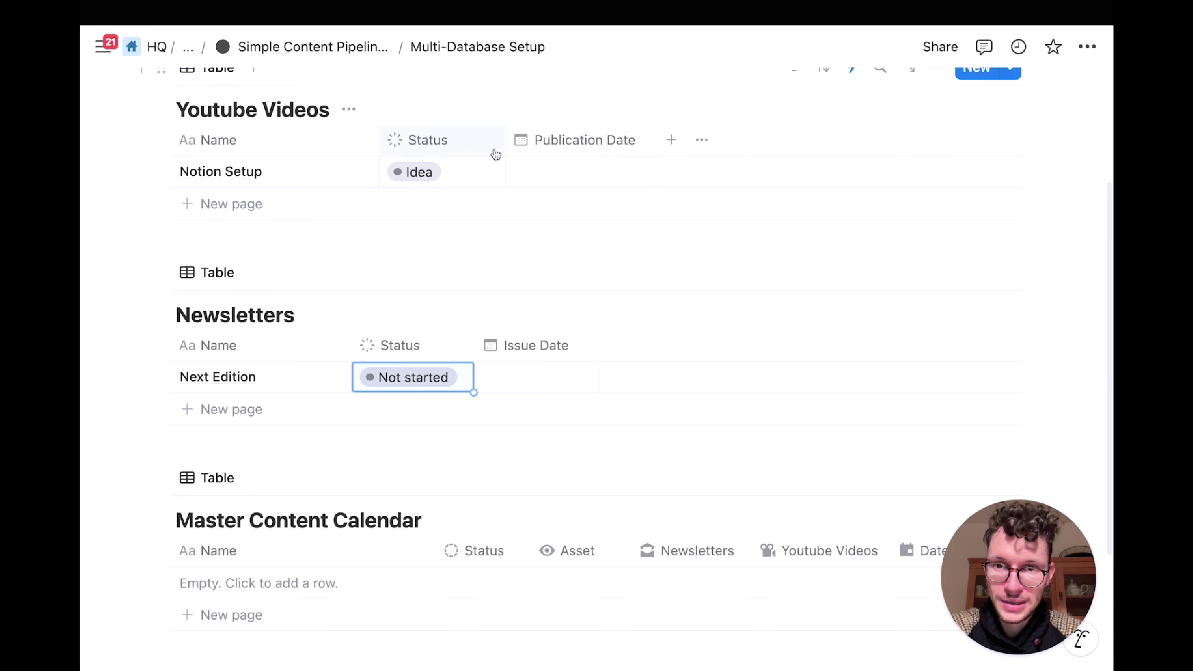
pyautogui.scroll(3, 368, 287)
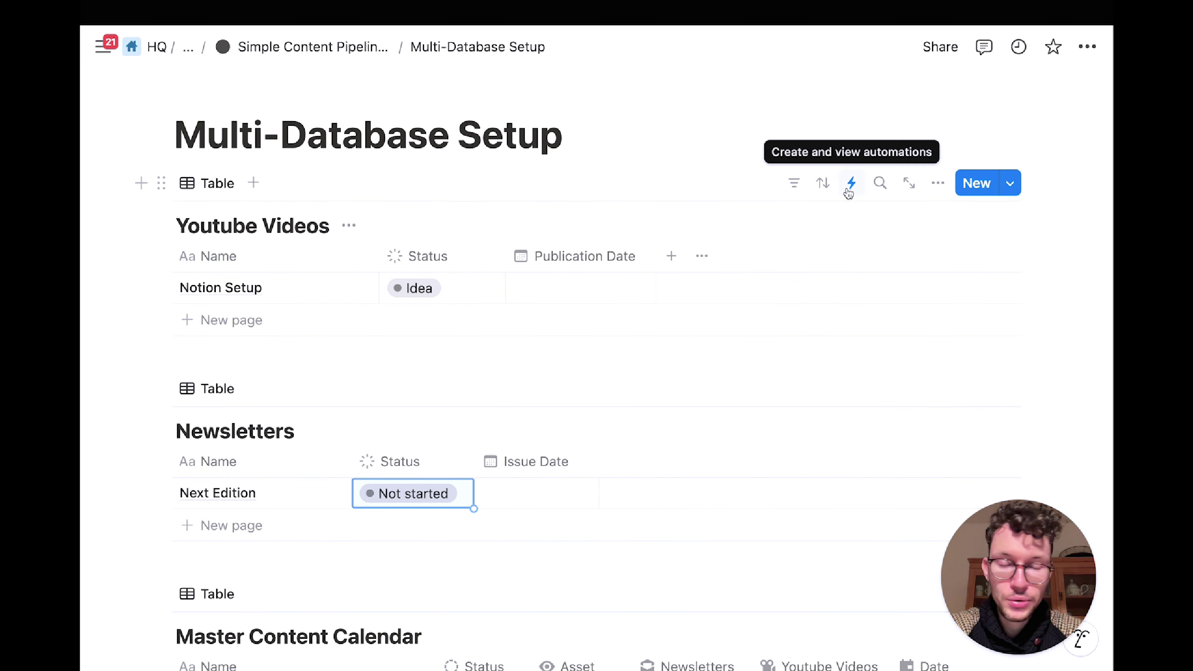
# Step: Check which automations are set up on the Youtube Videos and Newsletters databases
pyautogui.click(851, 184)
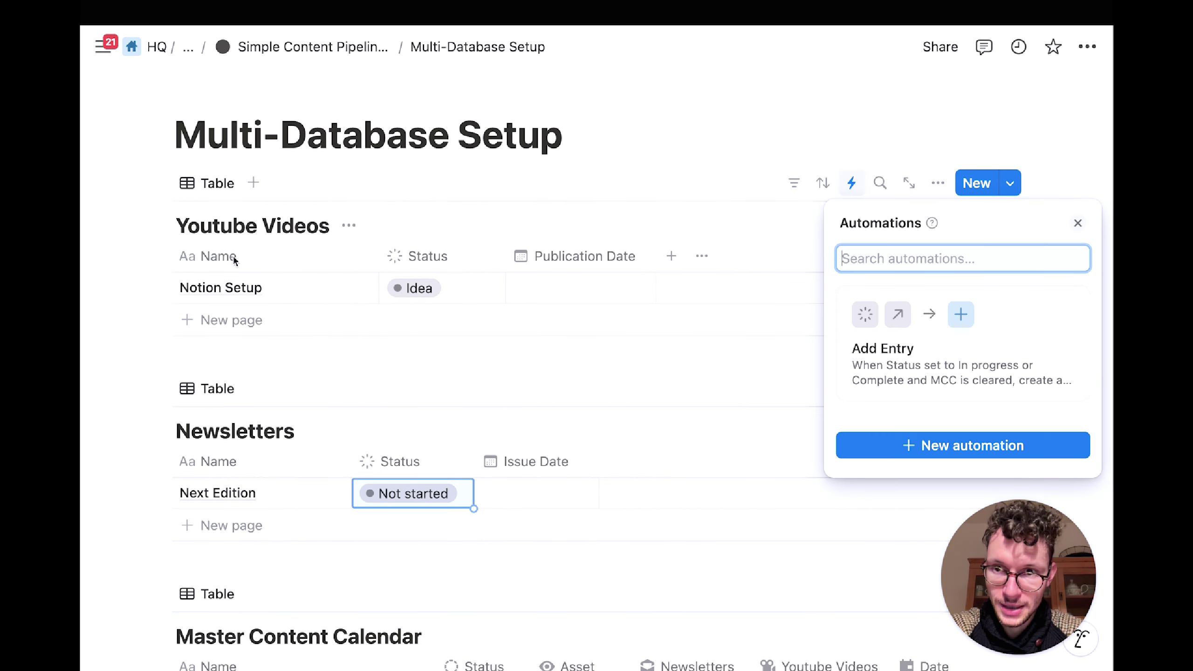
pyautogui.click(304, 373)
pyautogui.scroll(-4, 491, 325)
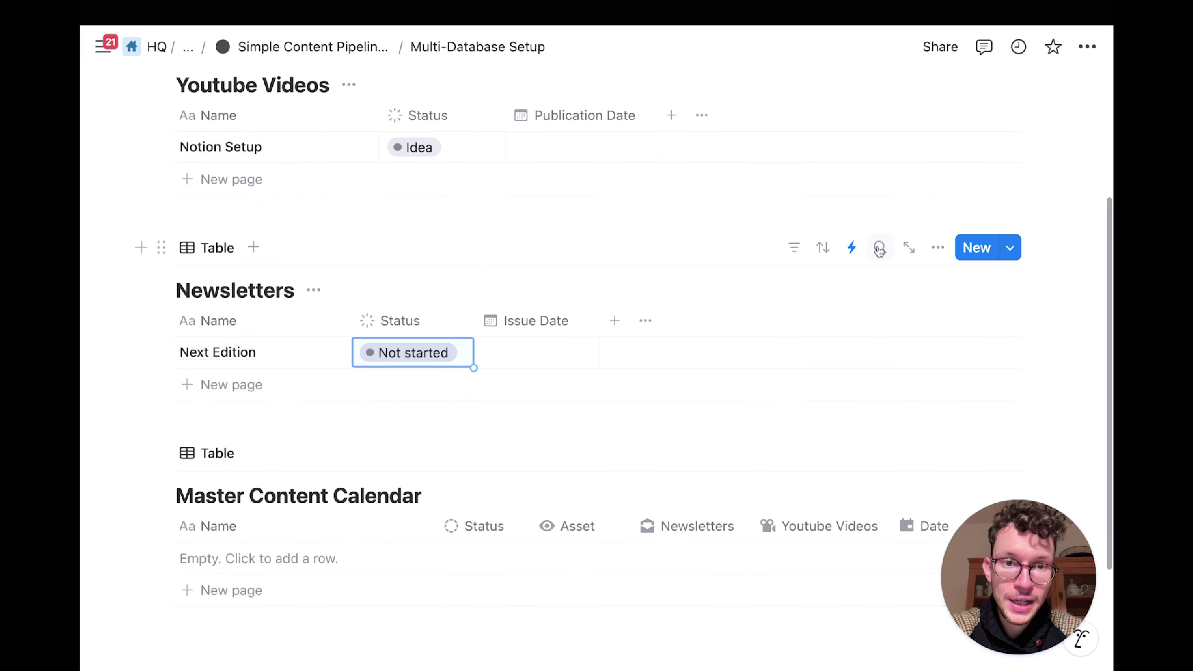
pyautogui.click(851, 246)
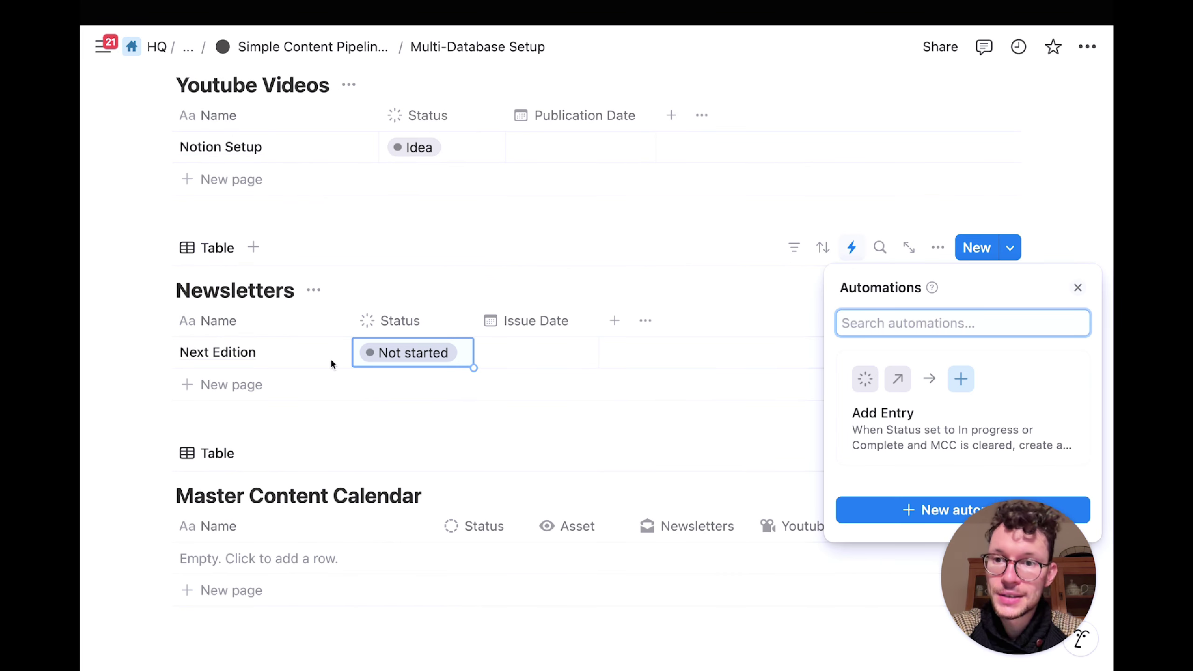
pyautogui.click(347, 431)
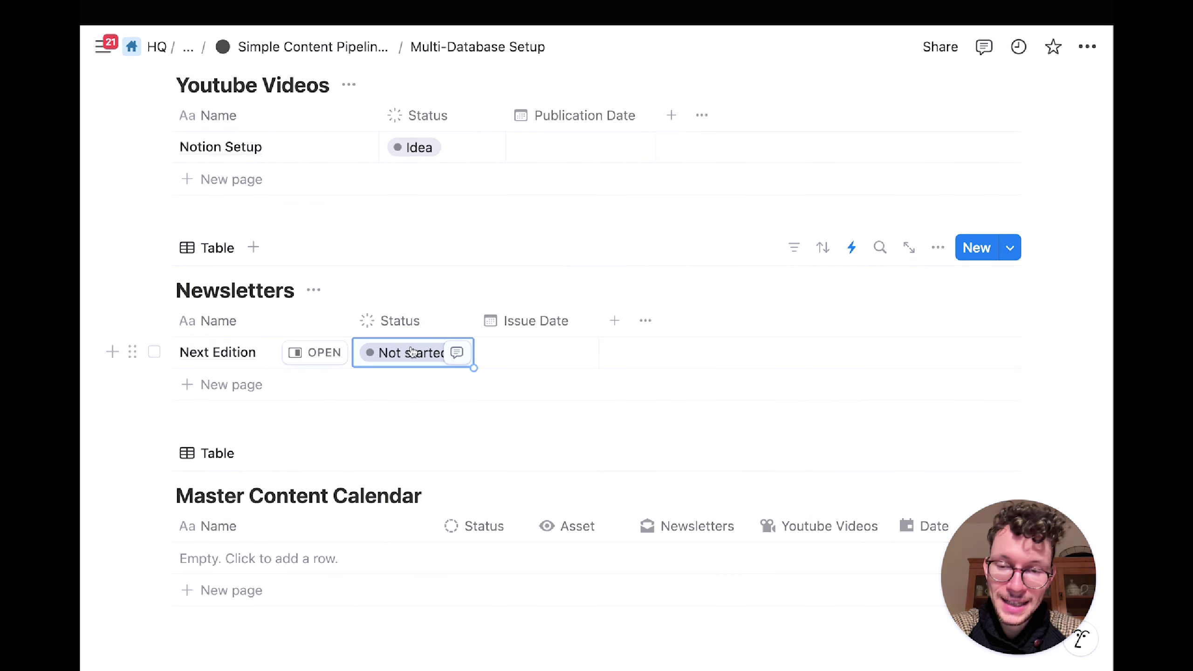
pyautogui.click(380, 363)
pyautogui.press('Escape')
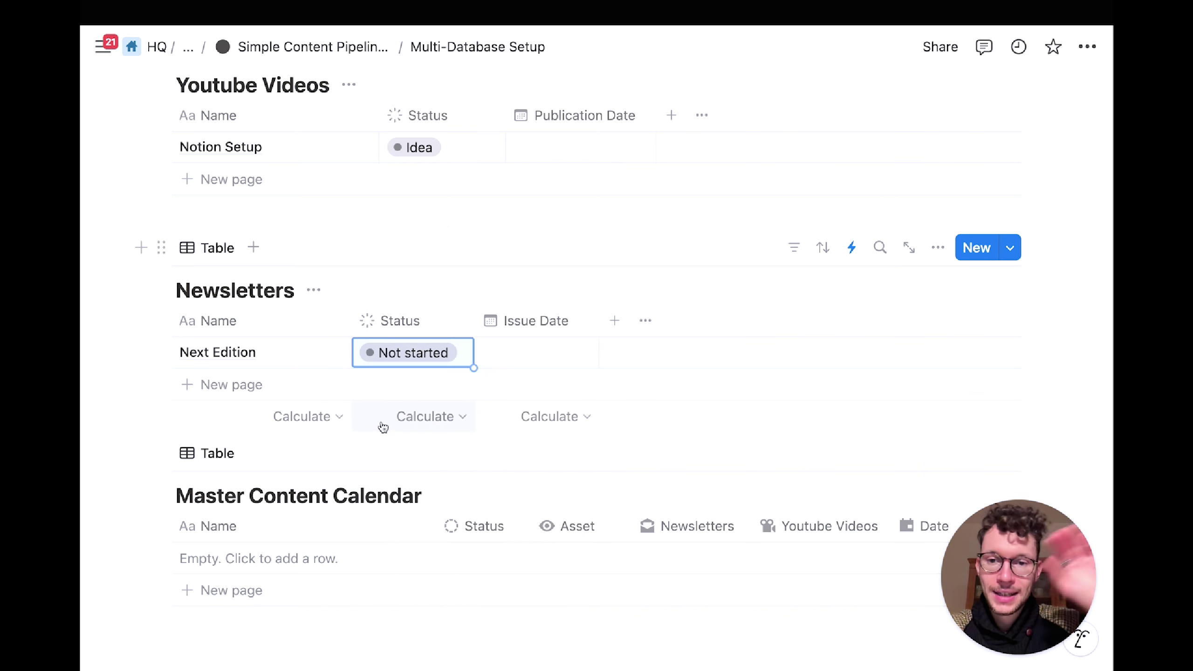
# Step: Set Notion Setup's publication date to November 13, 2024 and its status to Filming in Youtube Videos
pyautogui.scroll(-4, 338, 546)
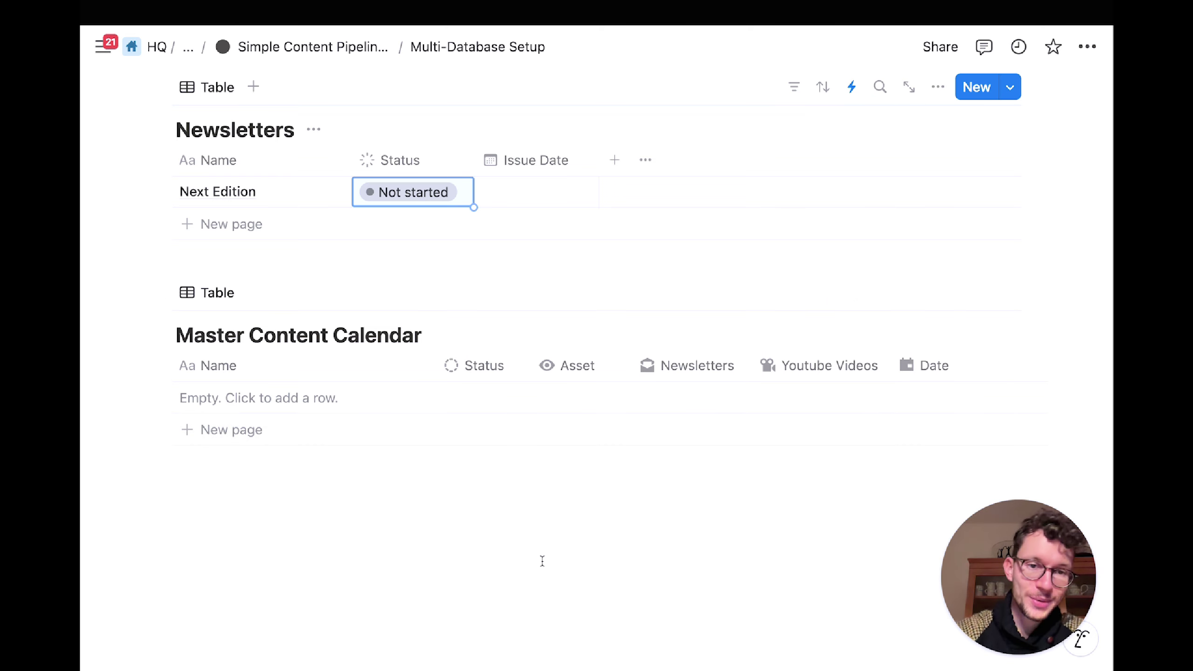
pyautogui.scroll(5, 541, 561)
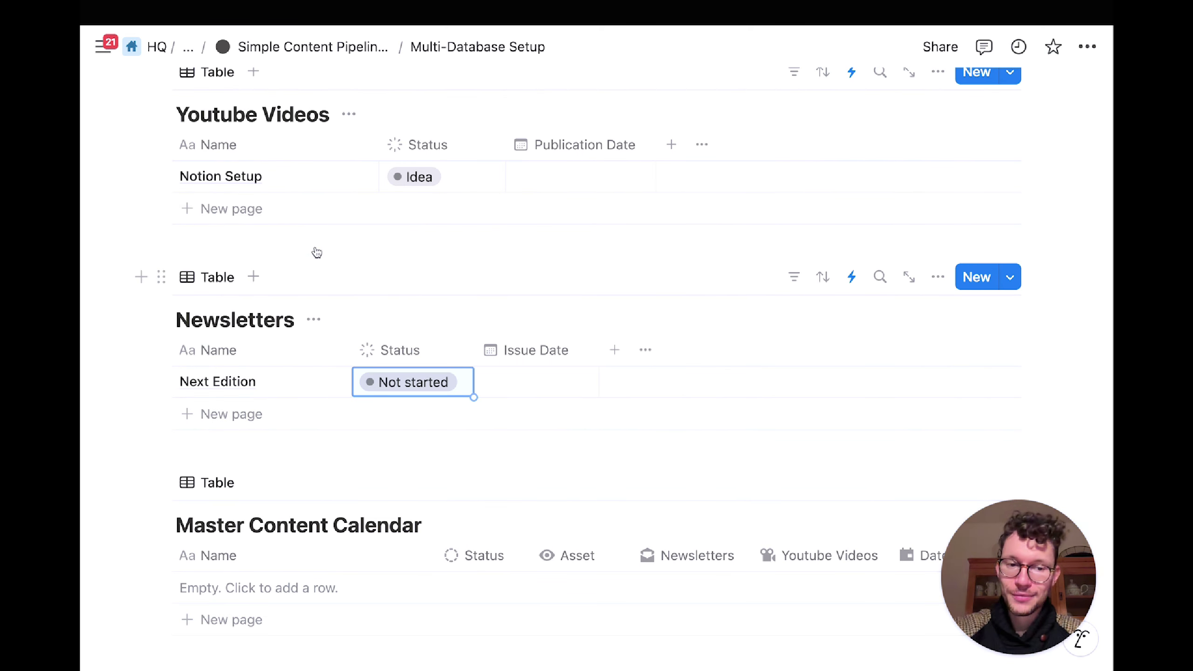
pyautogui.scroll(-5, 329, 319)
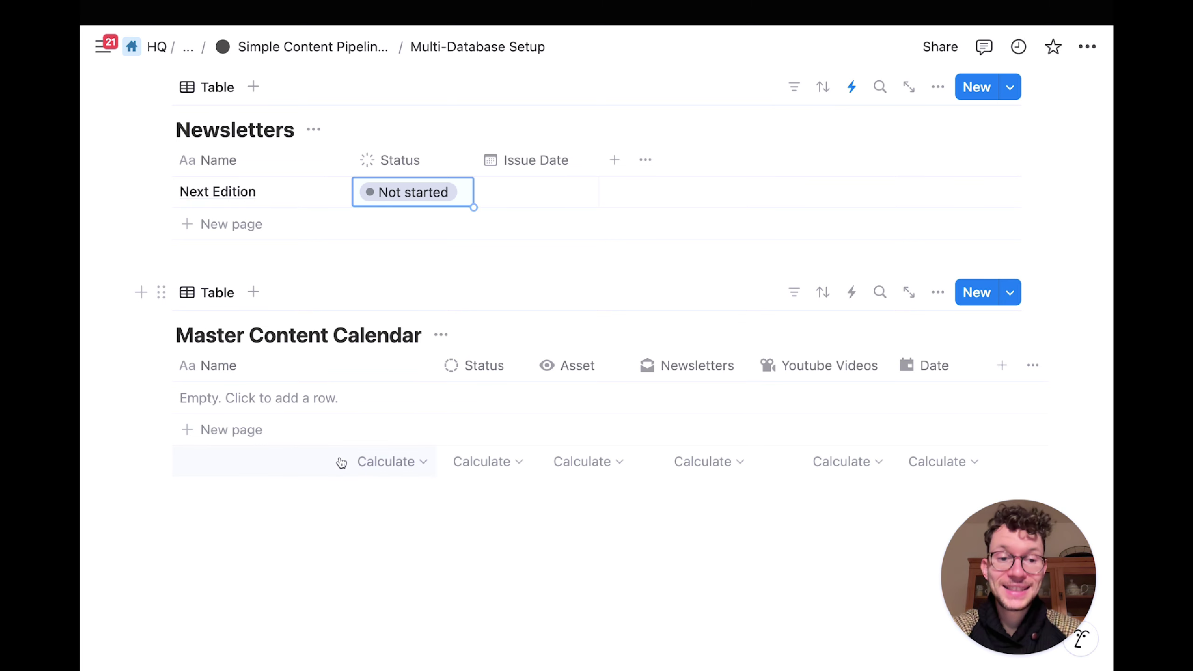
pyautogui.scroll(5, 341, 463)
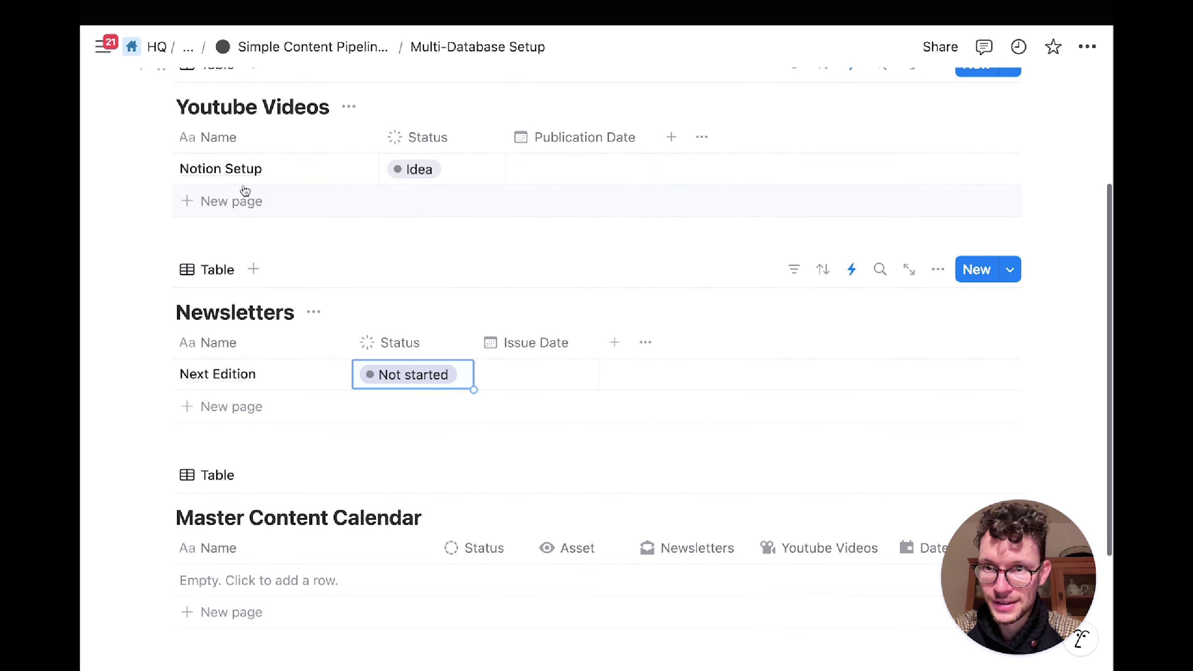
pyautogui.click(508, 171)
pyautogui.click(603, 321)
pyautogui.click(447, 256)
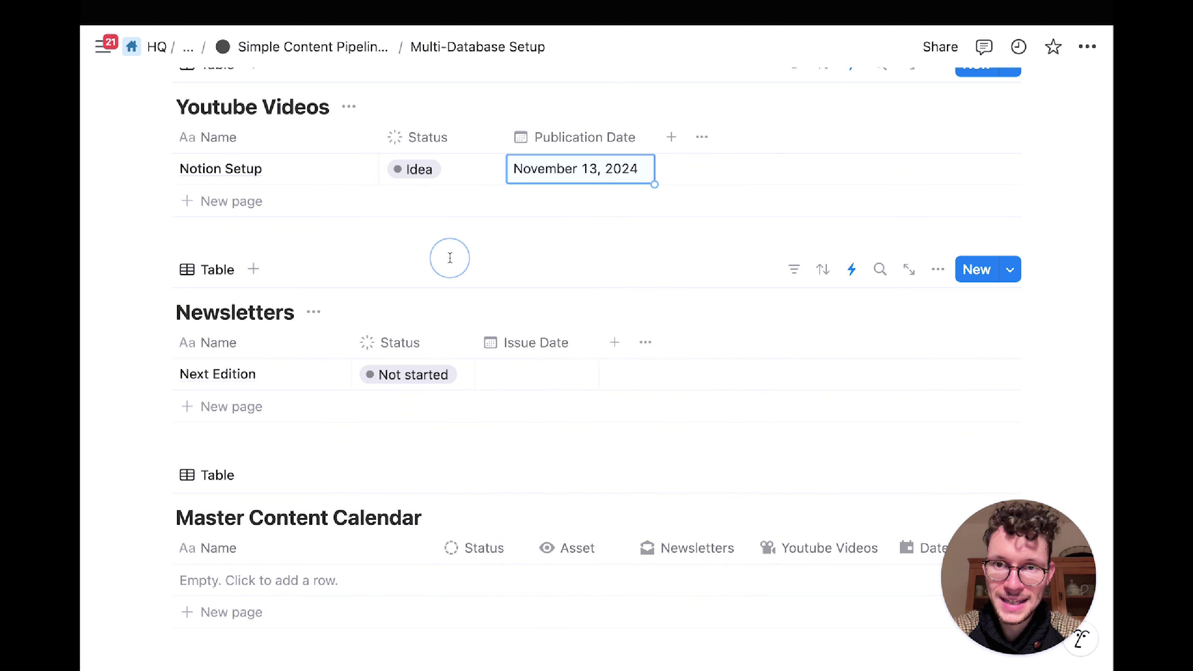
pyautogui.click(413, 169)
pyautogui.click(458, 357)
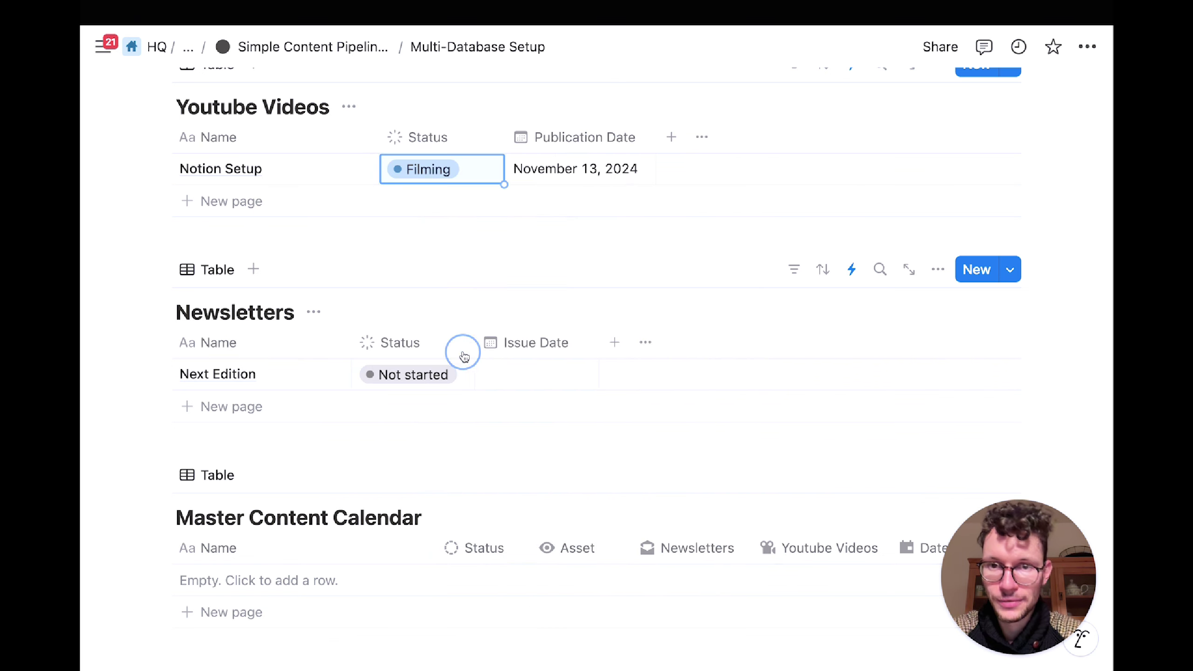
# Step: Set Next Edition's issue date to November 21, 2024 and its status to Done in Newsletters
pyautogui.scroll(-2, 447, 344)
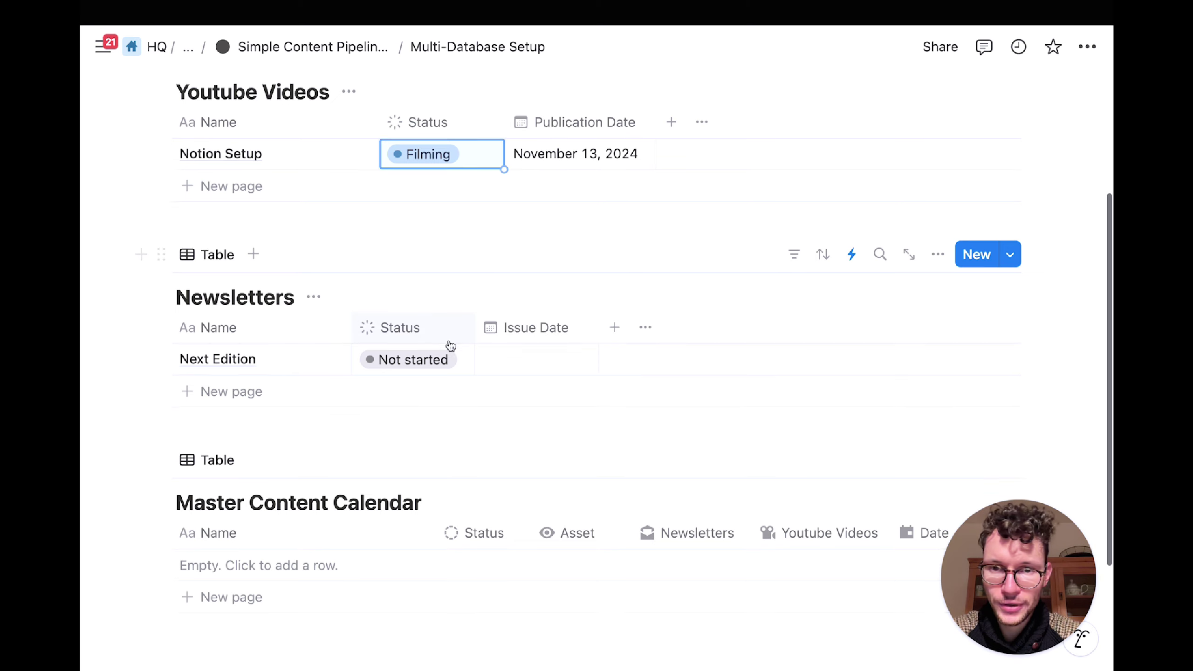
pyautogui.click(510, 347)
pyautogui.click(617, 359)
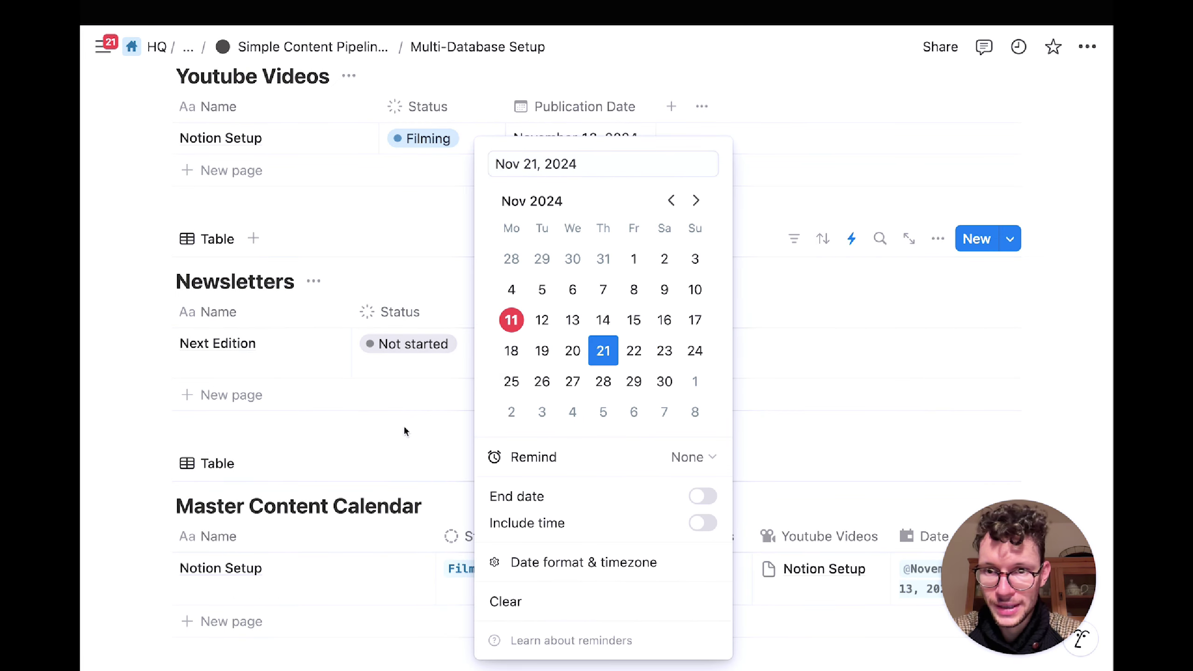
pyautogui.press('Escape')
pyautogui.click(402, 362)
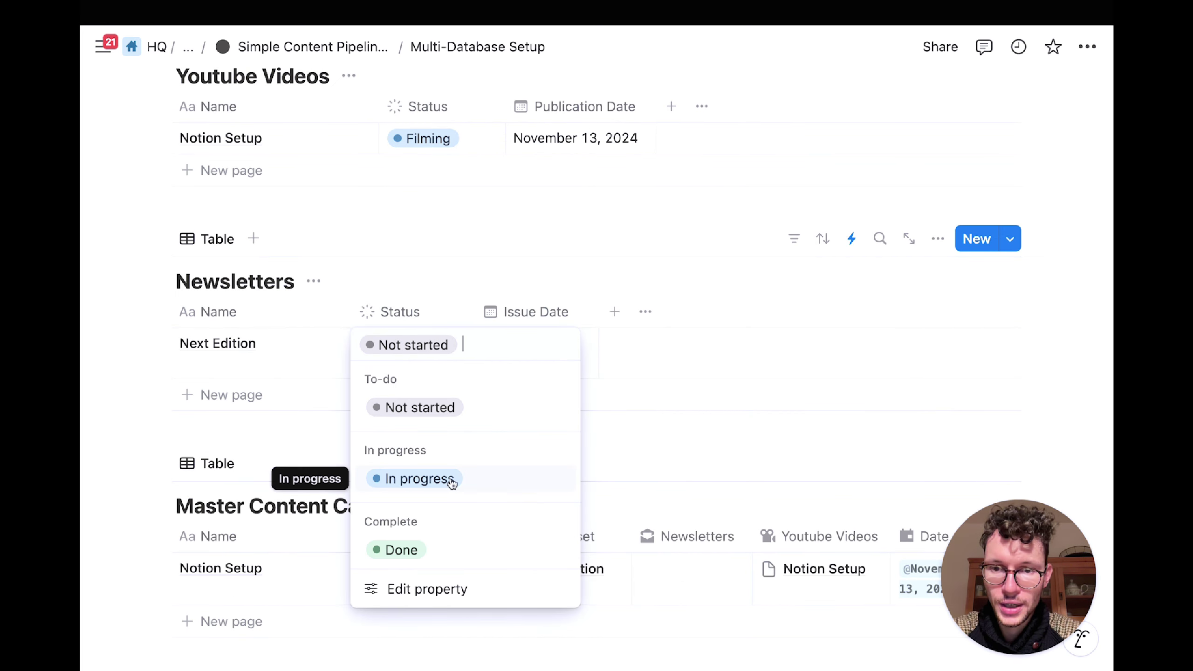
pyautogui.click(413, 548)
# Step: Widen the Date column of the Master Content Calendar so each date fits on one line
pyautogui.scroll(-5, 436, 435)
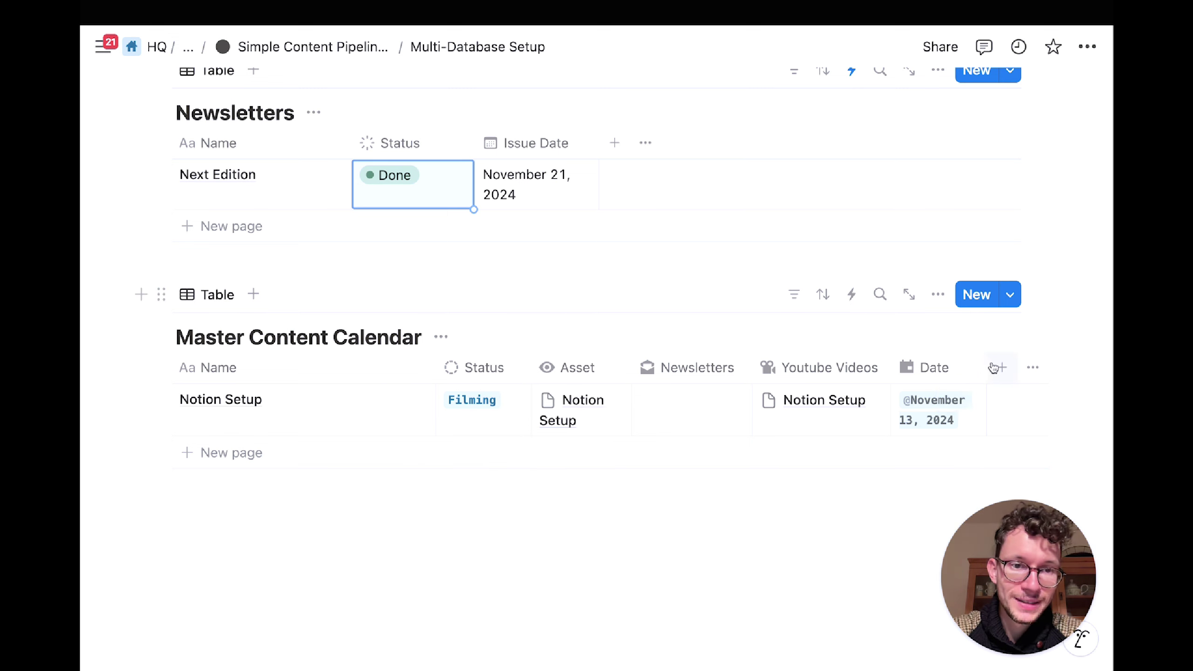
pyautogui.moveTo(988, 366); pyautogui.dragTo(1057, 359)
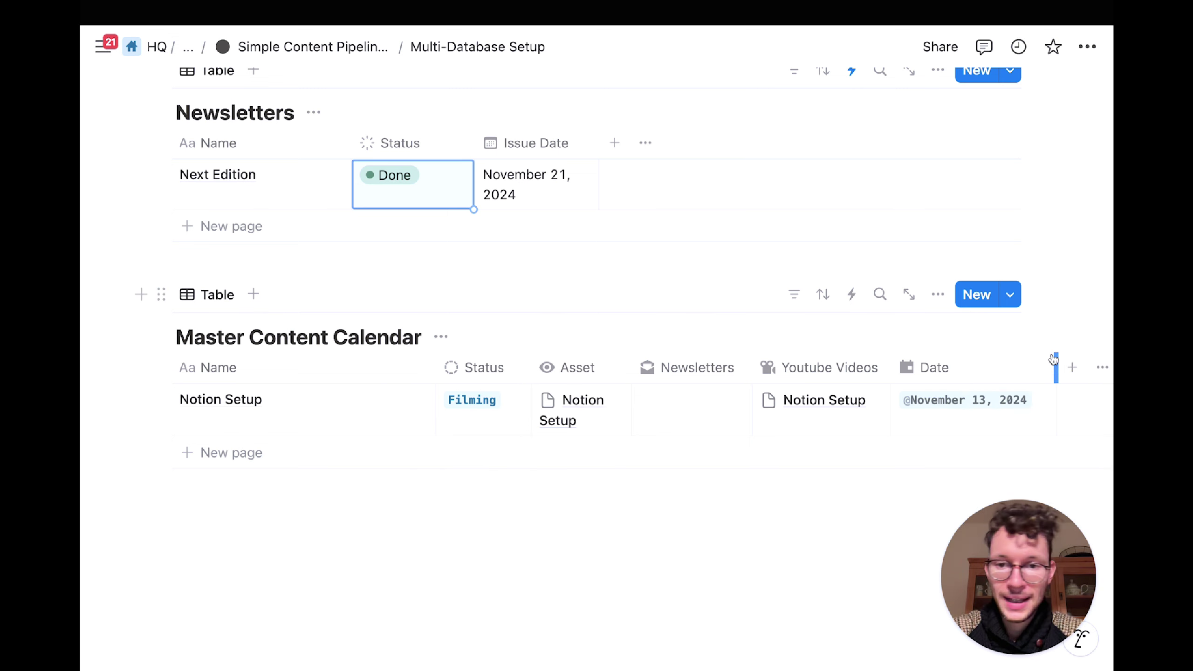
# Step: Change Notion Setup's status to Editing in Youtube Videos and check its entry in the Master Content Calendar
pyautogui.scroll(7, 907, 339)
pyautogui.click(418, 294)
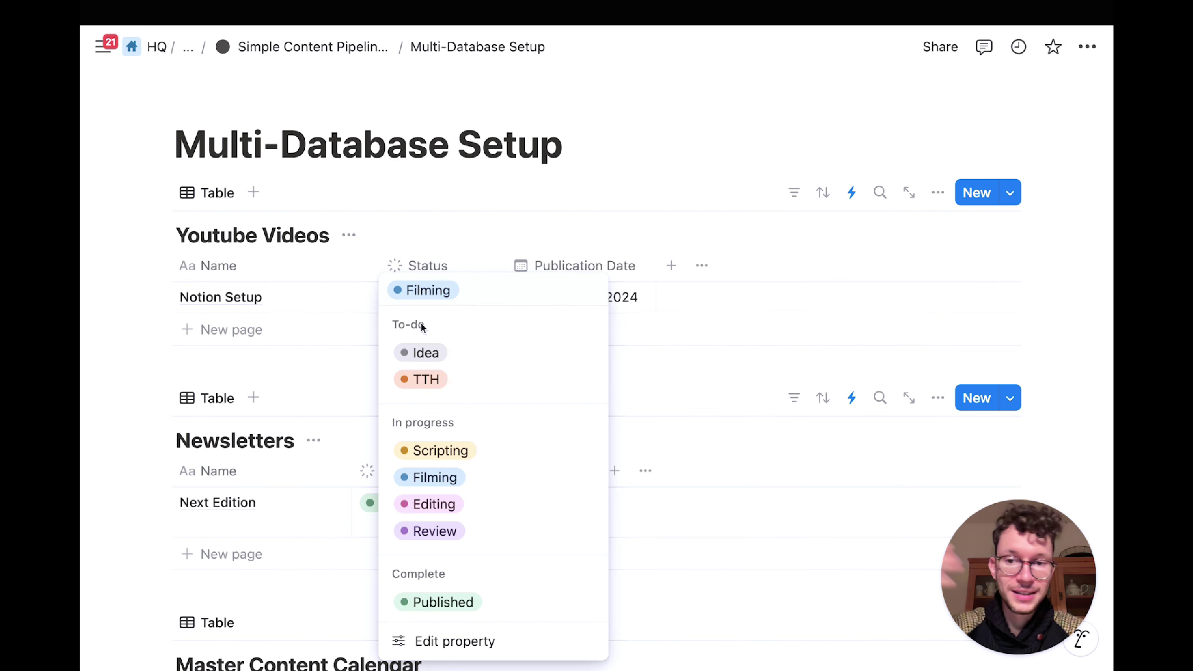
pyautogui.click(444, 503)
pyautogui.scroll(-6, 446, 469)
pyautogui.scroll(-2, 447, 465)
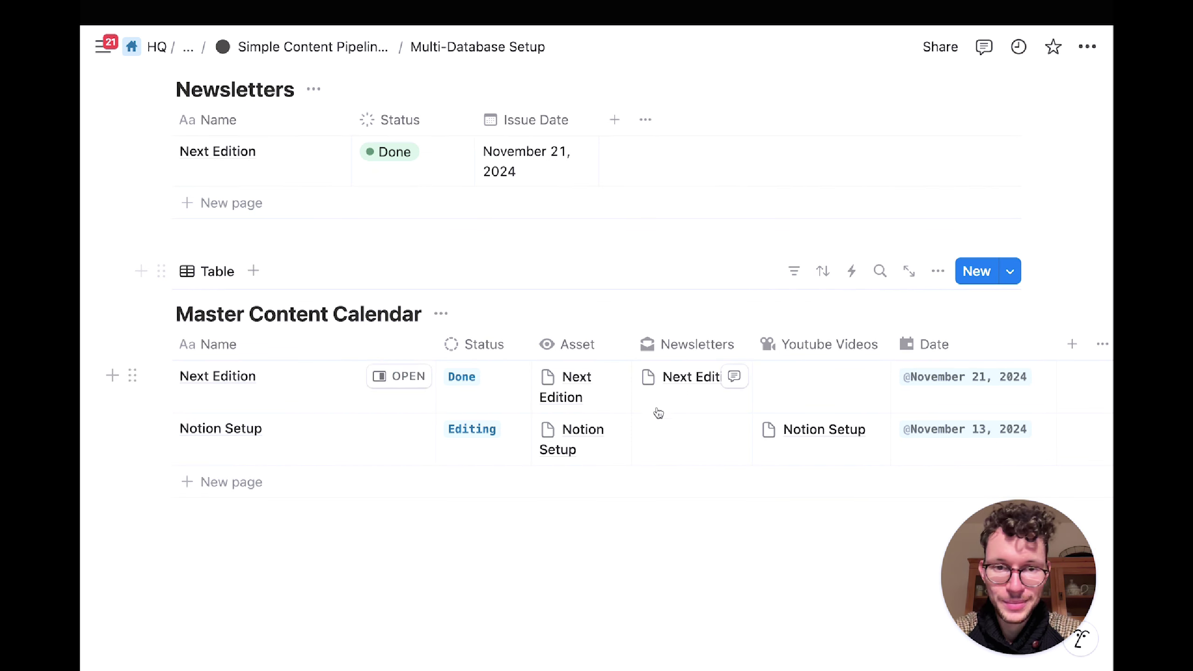
# Step: Move the Date column between Status and Asset in the Master Content Calendar
pyautogui.moveTo(969, 337); pyautogui.dragTo(570, 339)
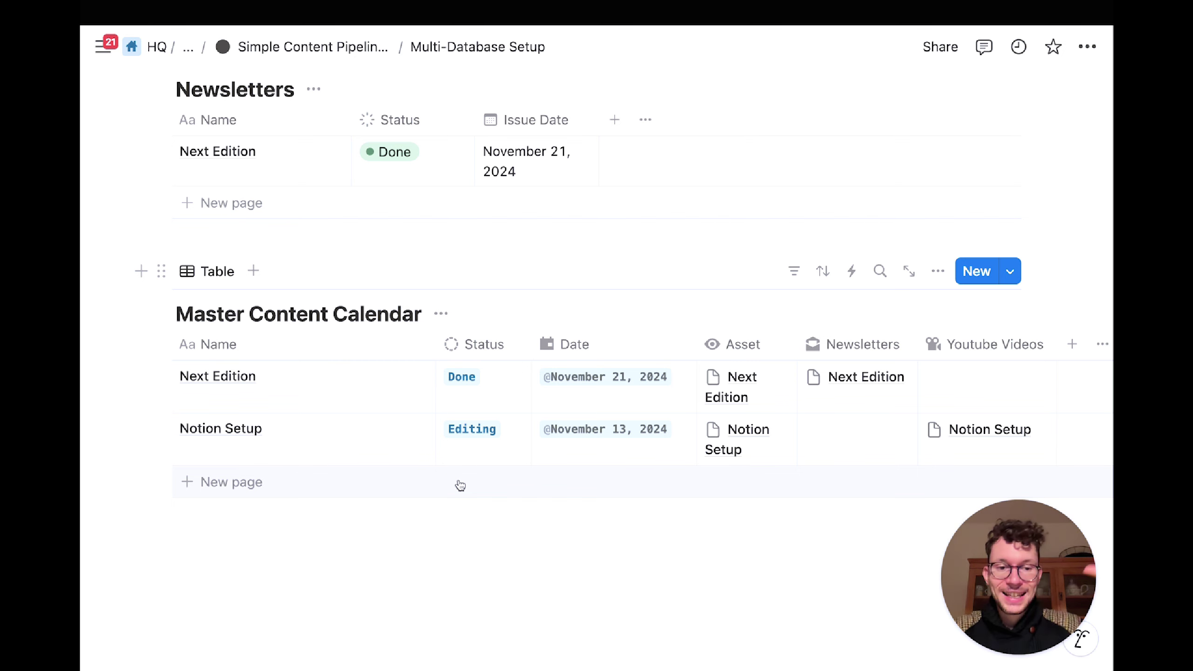
pyautogui.scroll(5, 372, 298)
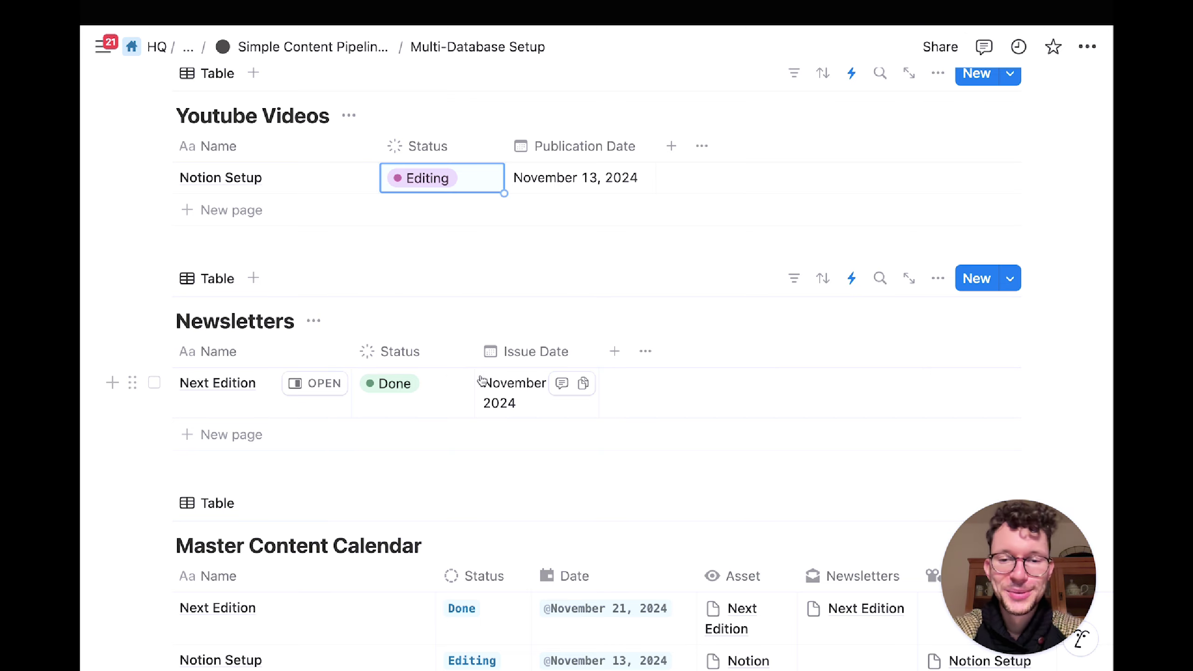
pyautogui.scroll(3, 497, 383)
pyautogui.scroll(-2, 488, 413)
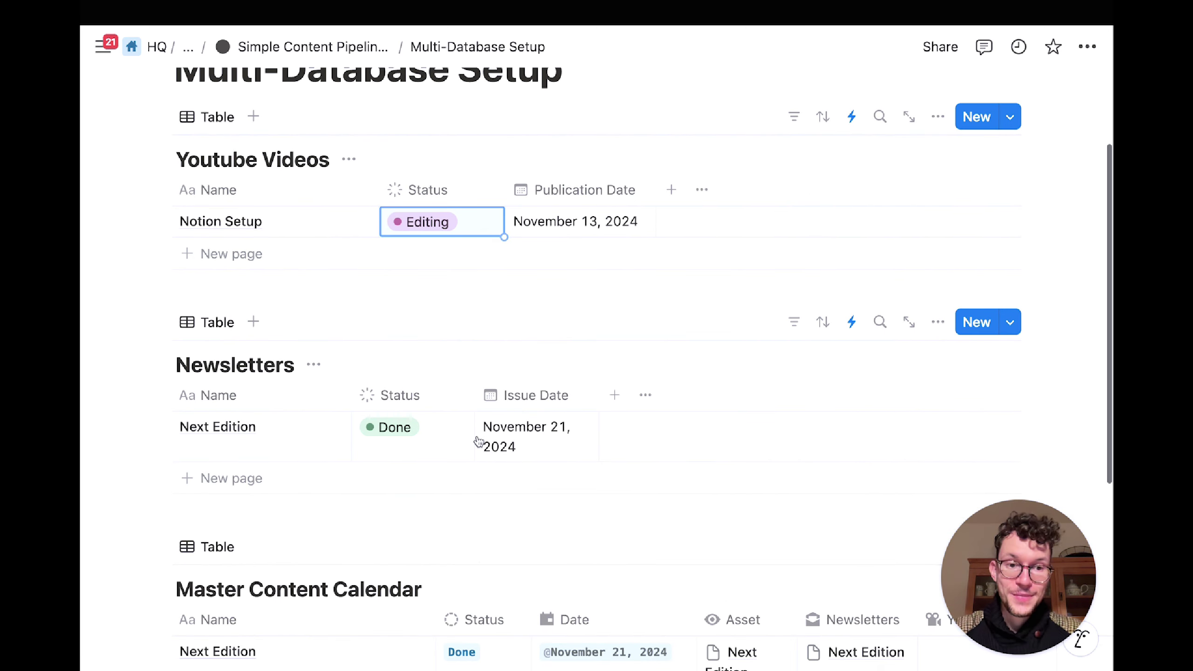
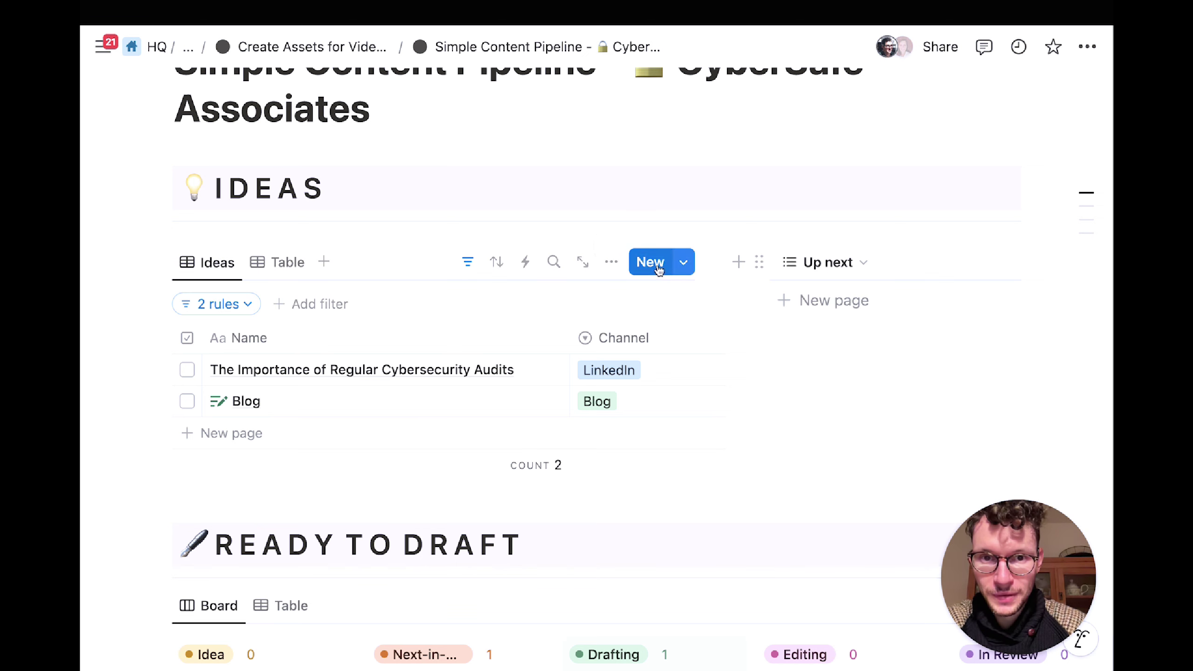
# Step: Create an idea from the LinkedIn template in the CyberSafe content pipeline, review its Hook, Story, CTA and Assets sections, and close it
pyautogui.click(682, 264)
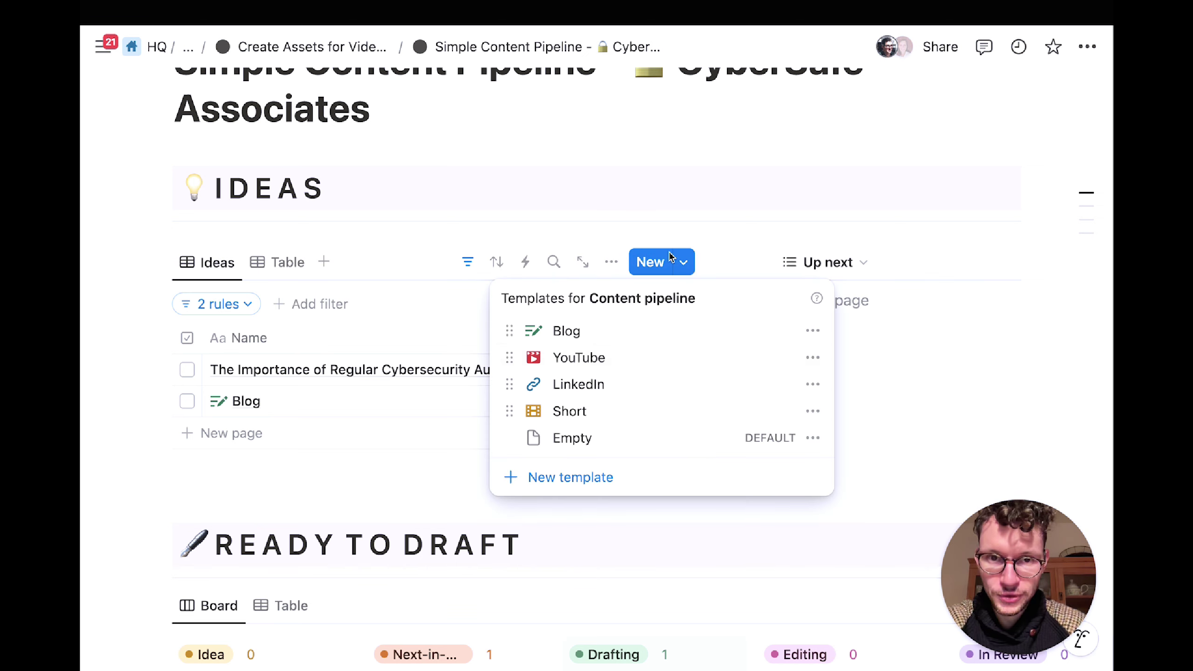
pyautogui.click(683, 260)
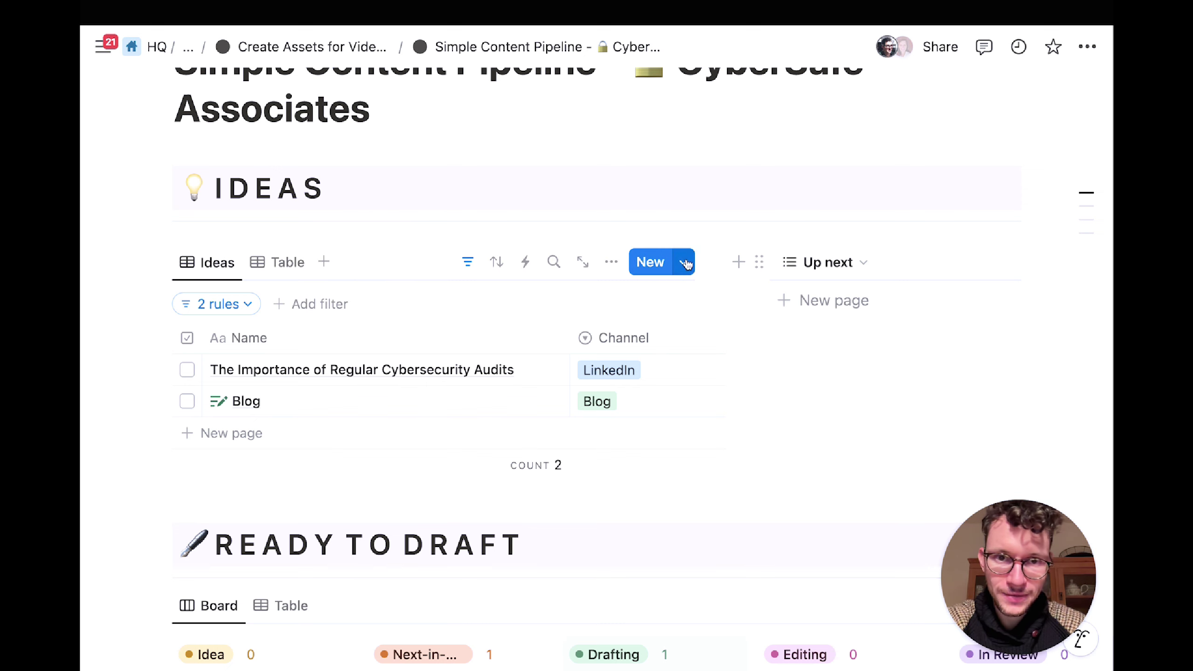
pyautogui.click(685, 263)
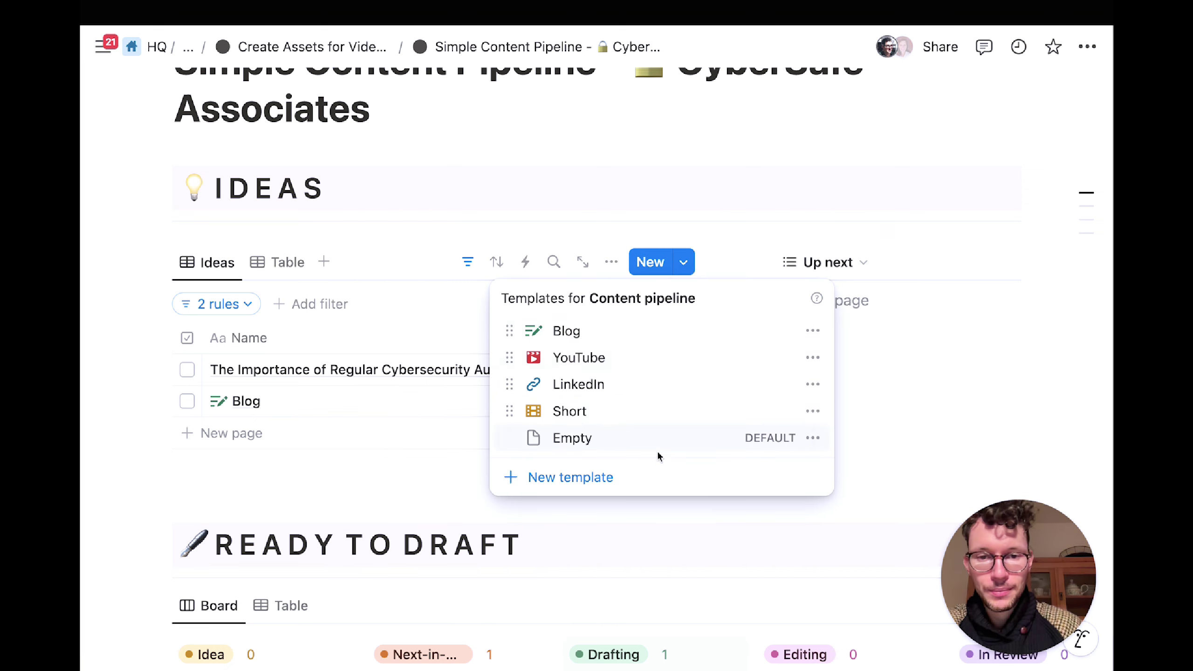
pyautogui.click(601, 390)
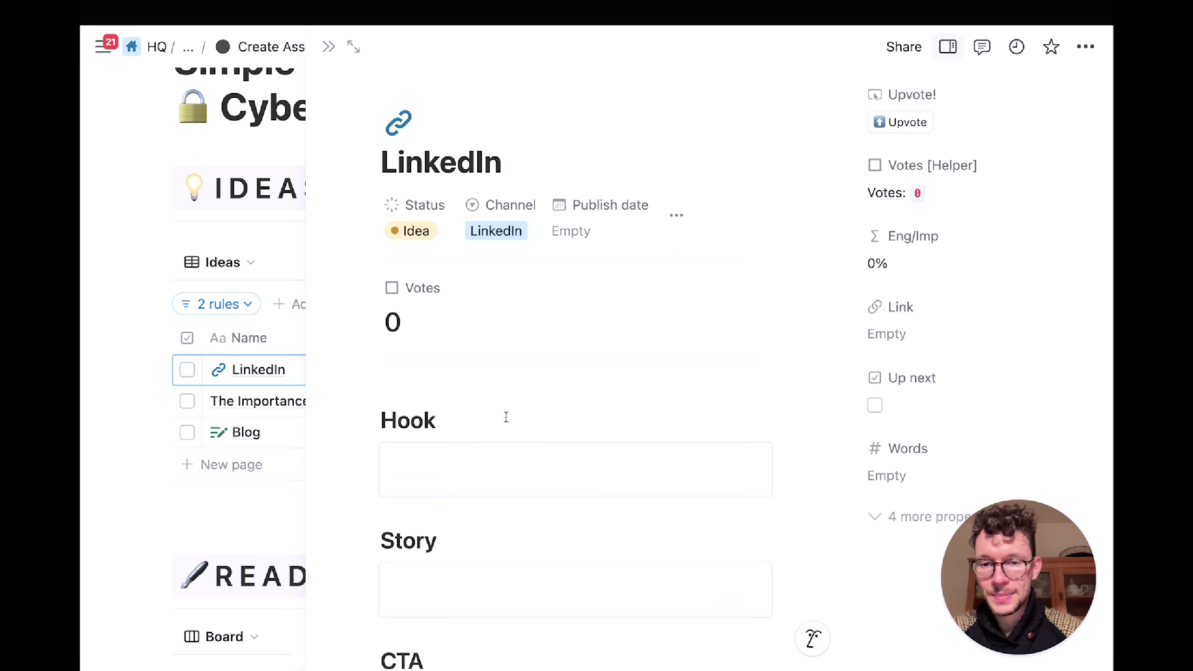
pyautogui.scroll(-4, 506, 416)
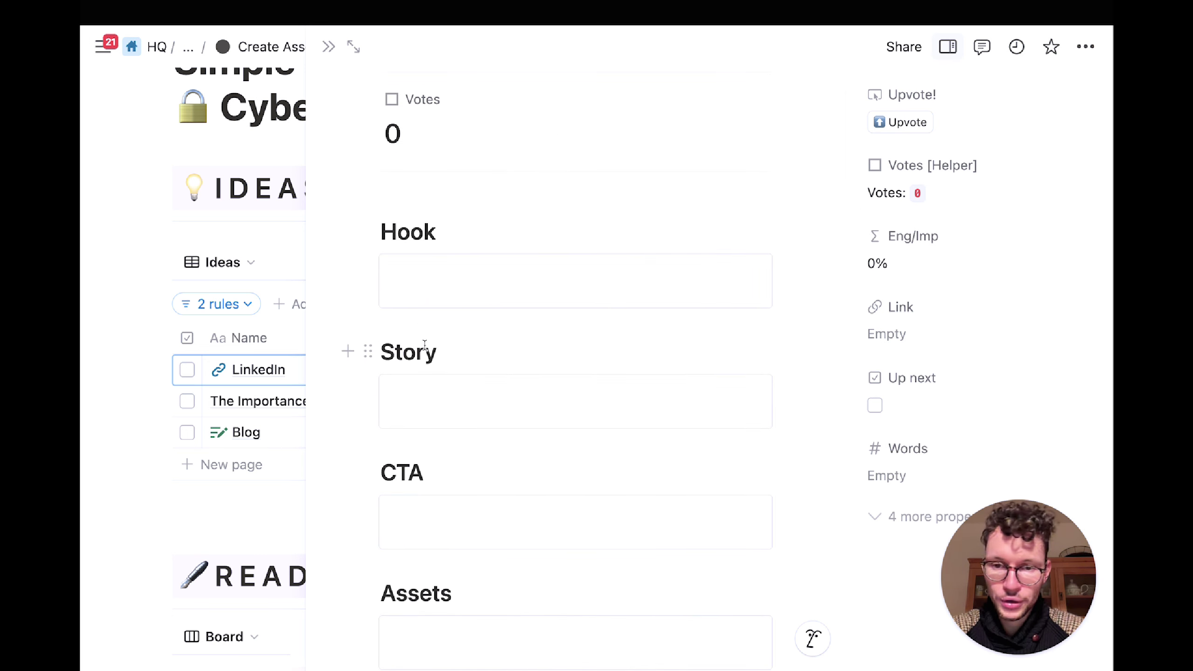
pyautogui.scroll(-2, 430, 423)
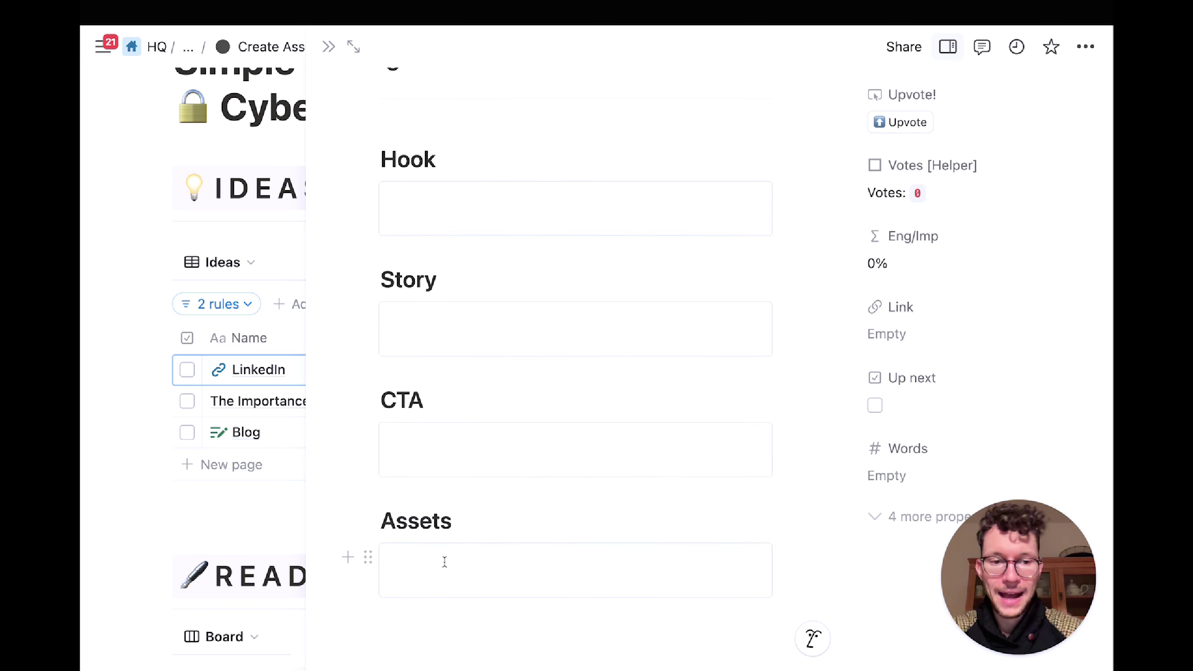
pyautogui.click(217, 511)
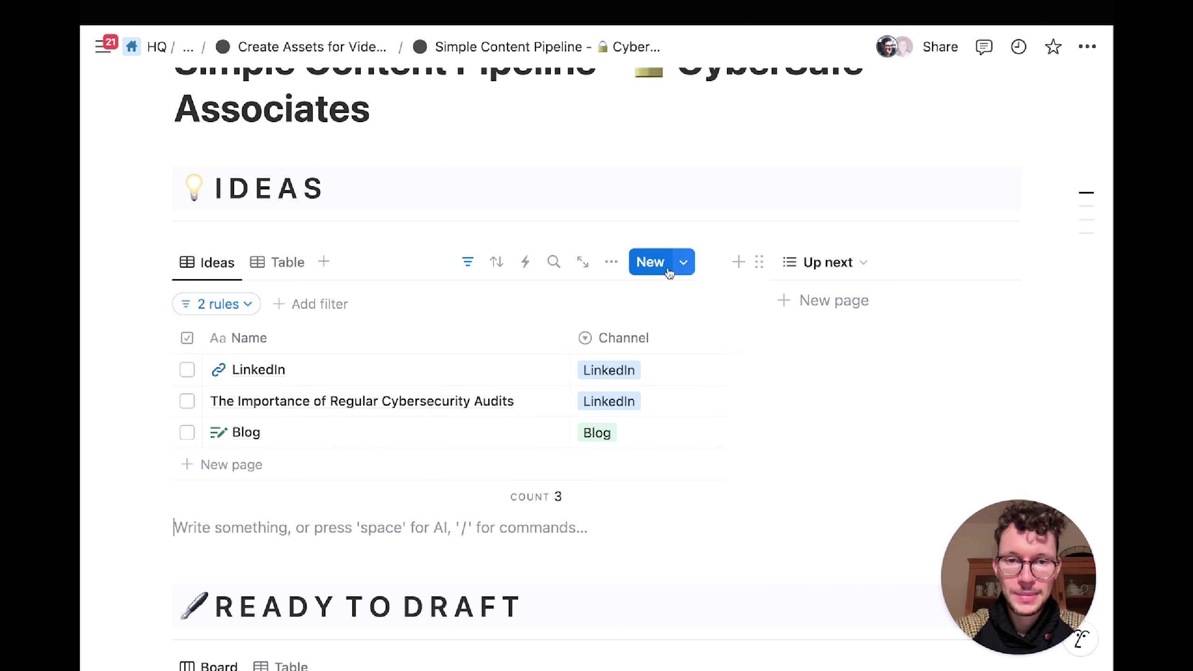
# Step: Create an idea from the YouTube template and look inside its Thumbnail Inspiration section
pyautogui.click(683, 262)
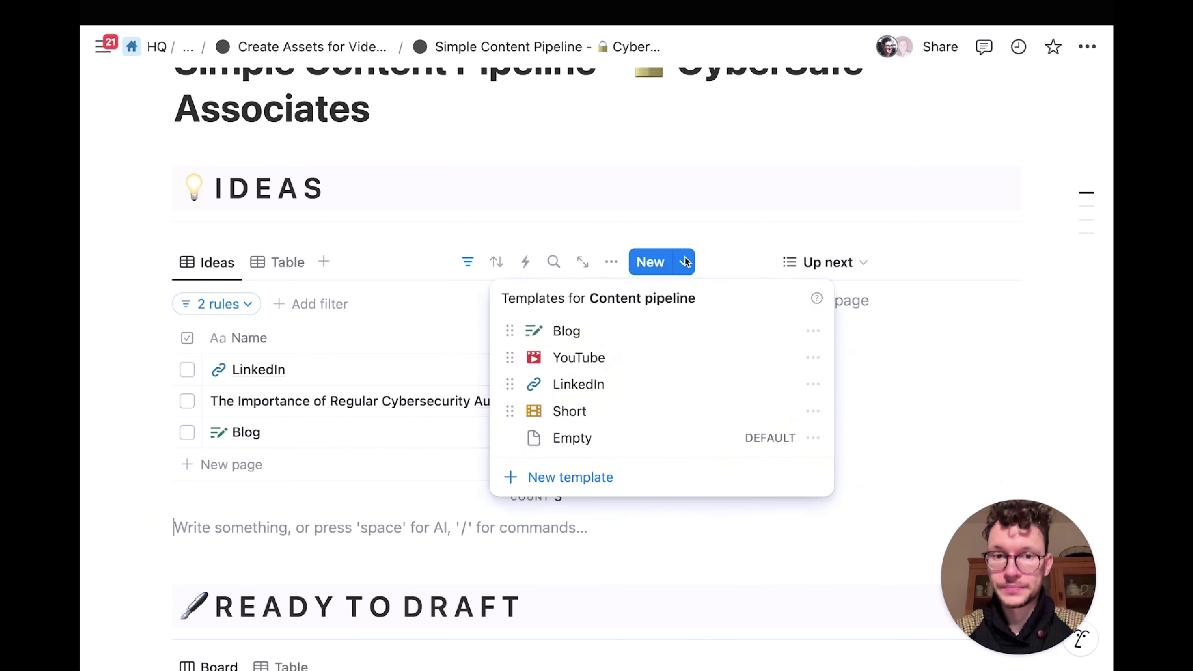
pyautogui.click(690, 356)
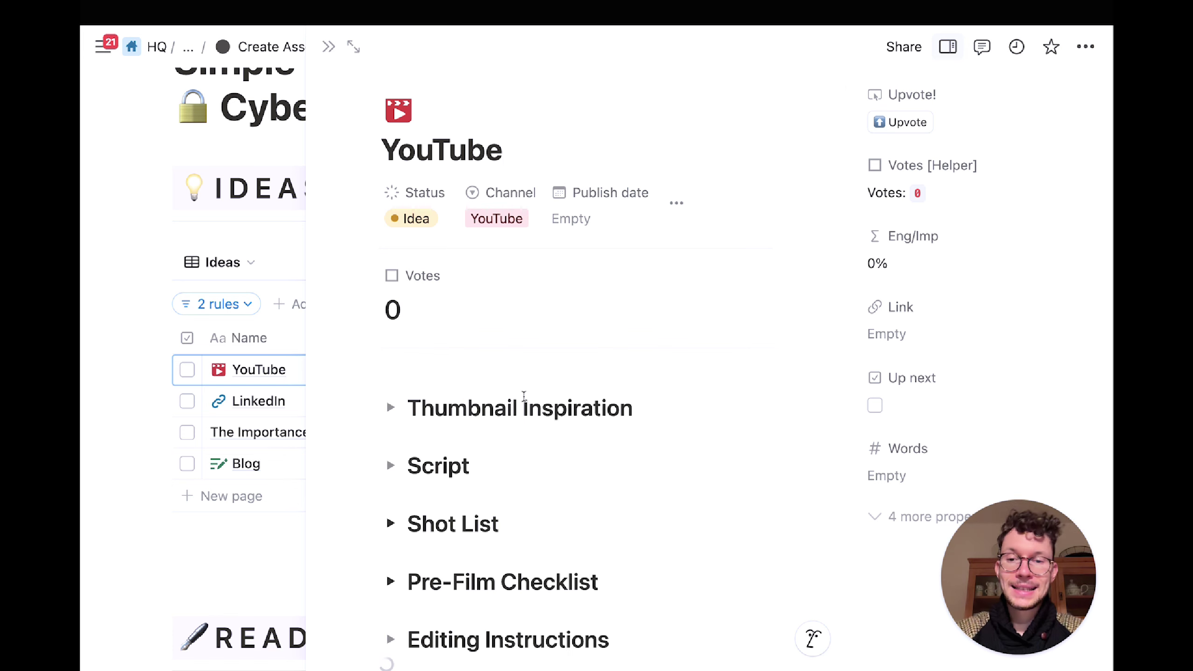
pyautogui.scroll(-2, 524, 396)
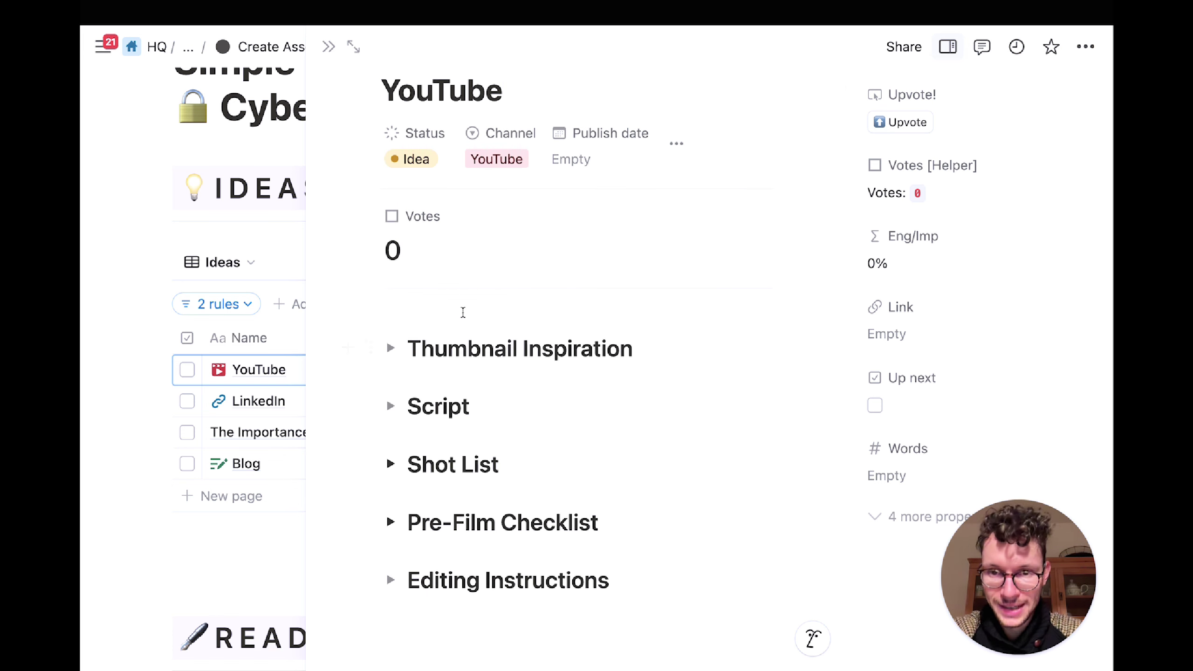
pyautogui.click(385, 351)
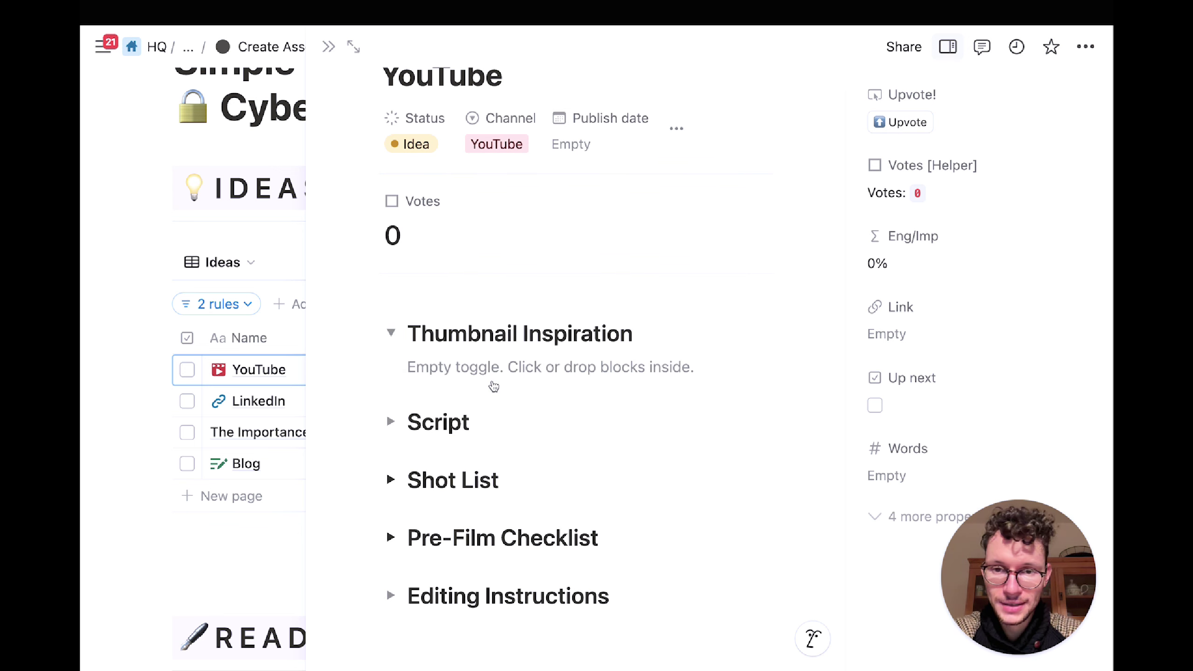
pyautogui.click(389, 332)
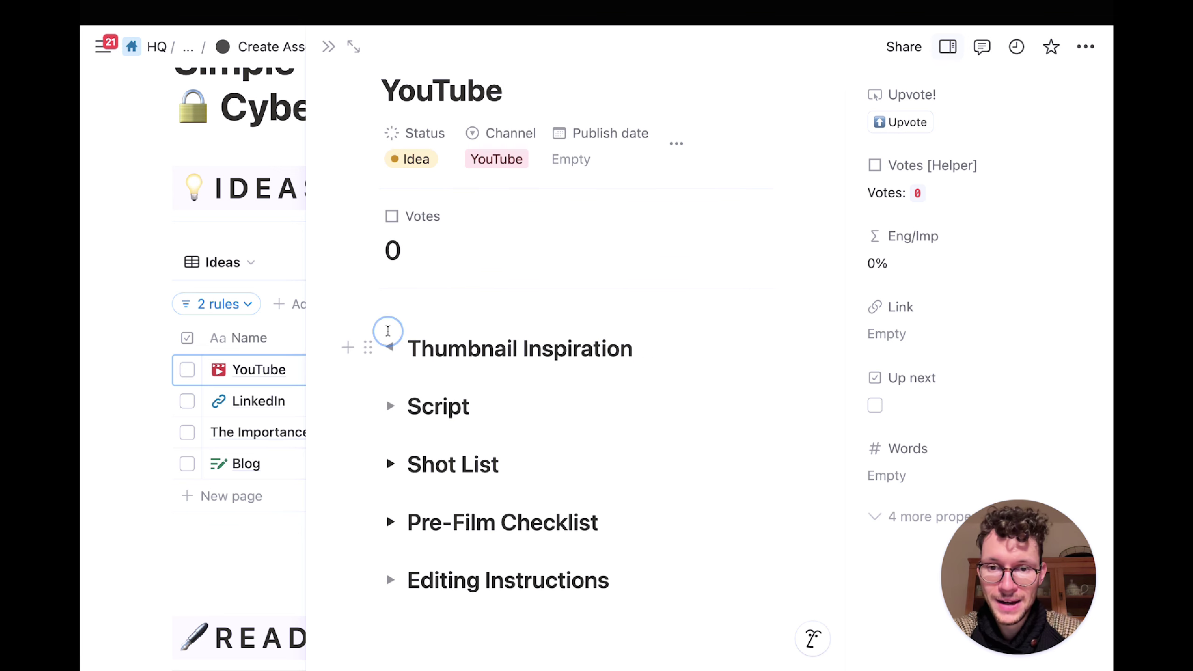
# Step: Mark Establishing Shot, Close-up and Transition as done in the YouTube page's Shot List, and collapse the list
pyautogui.click(392, 464)
pyautogui.scroll(-3, 407, 421)
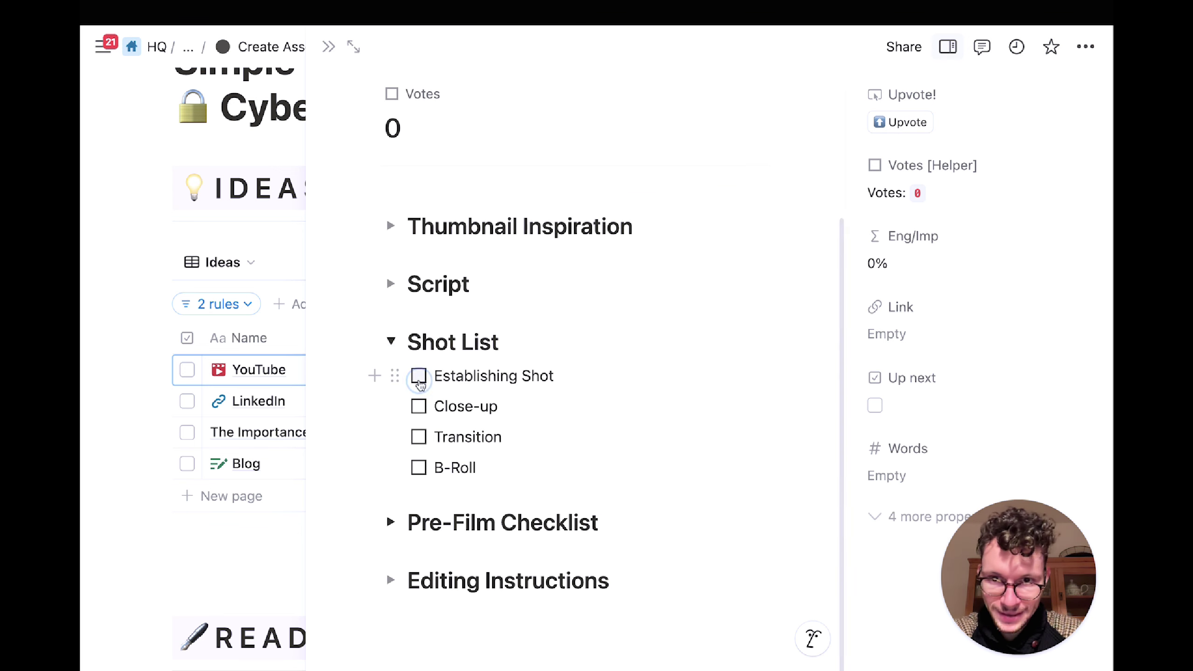
pyautogui.click(419, 375)
pyautogui.click(419, 406)
pyautogui.click(419, 436)
pyautogui.click(391, 342)
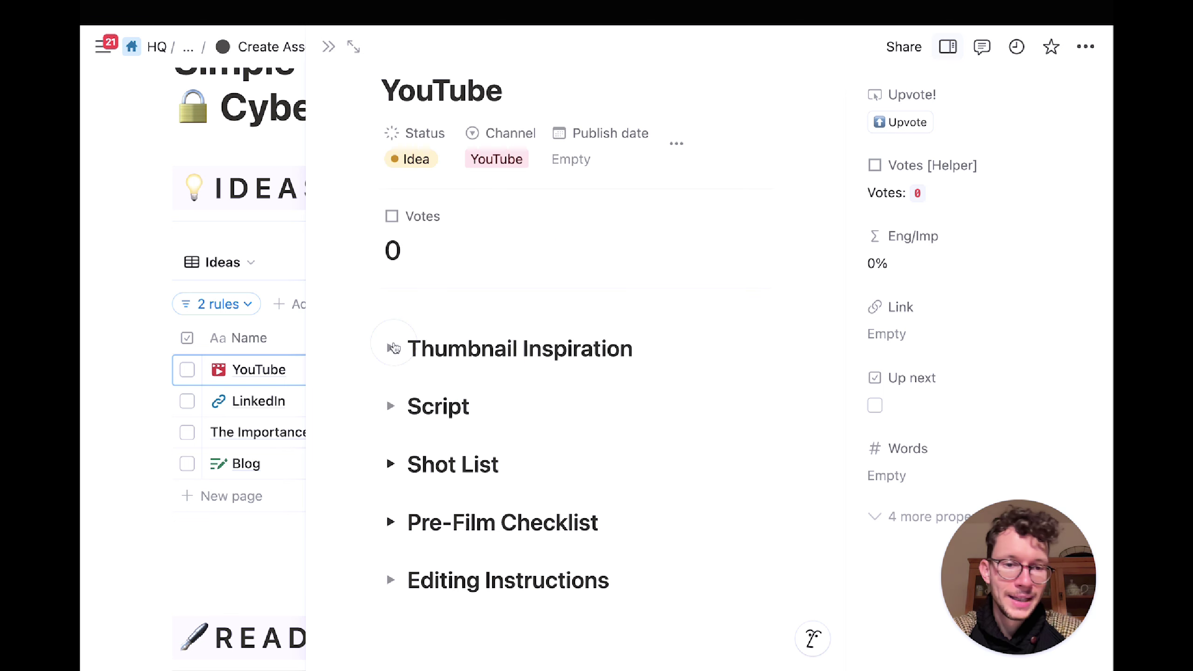
# Step: Expand the Pre-Film Checklist and mark Audio Test and Mic plugged in as done
pyautogui.click(390, 522)
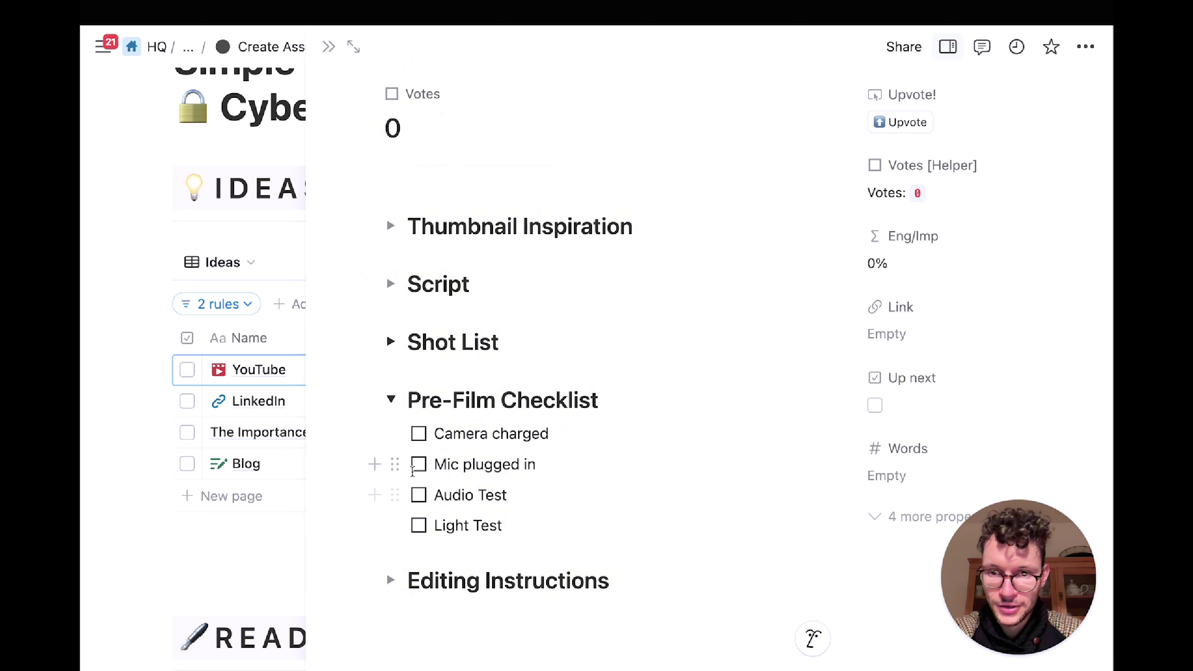
pyautogui.click(418, 494)
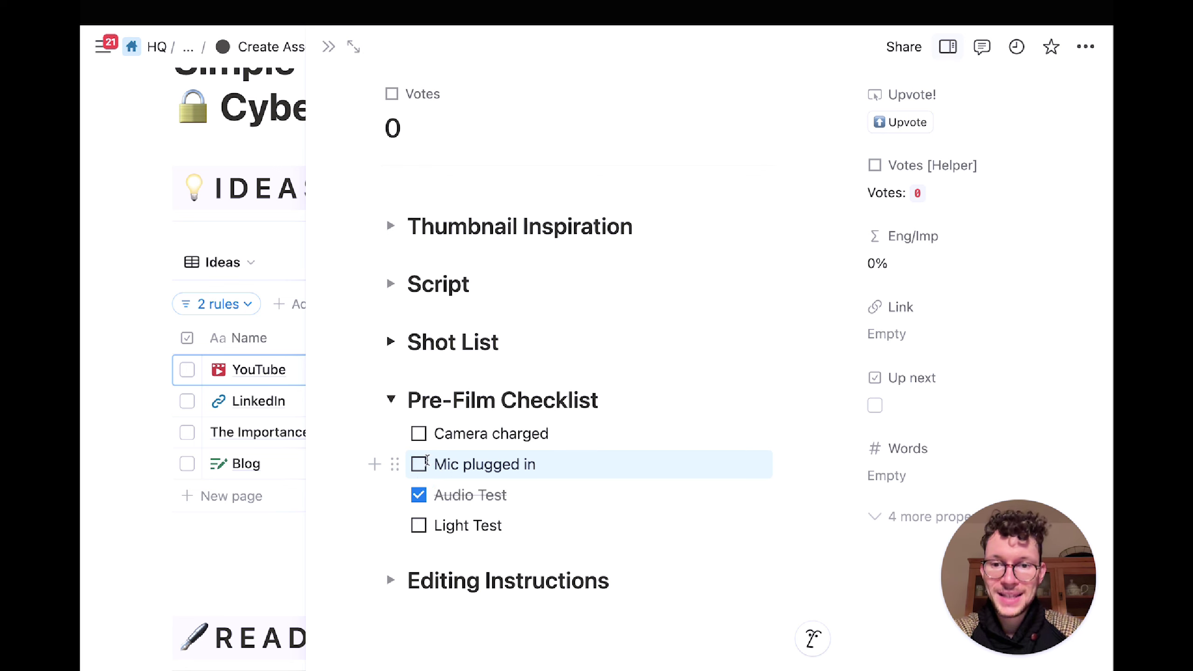
pyautogui.click(423, 464)
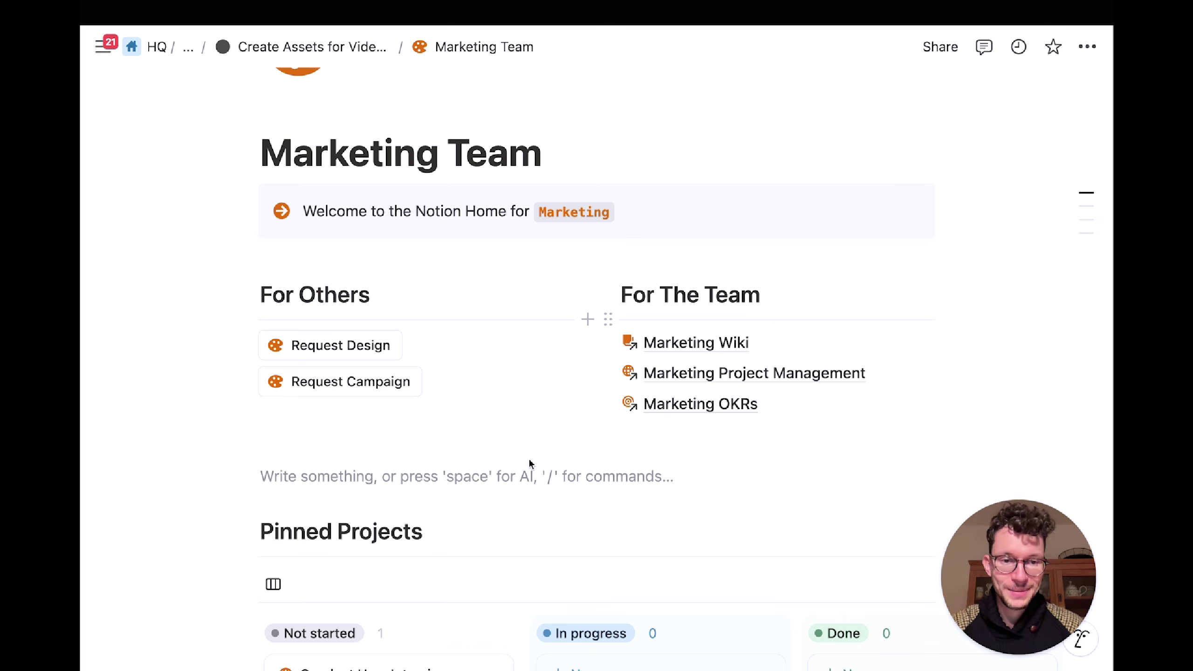
# Step: Start a new design request from the Marketing Team page and accept its confirmation
pyautogui.scroll(3, 528, 462)
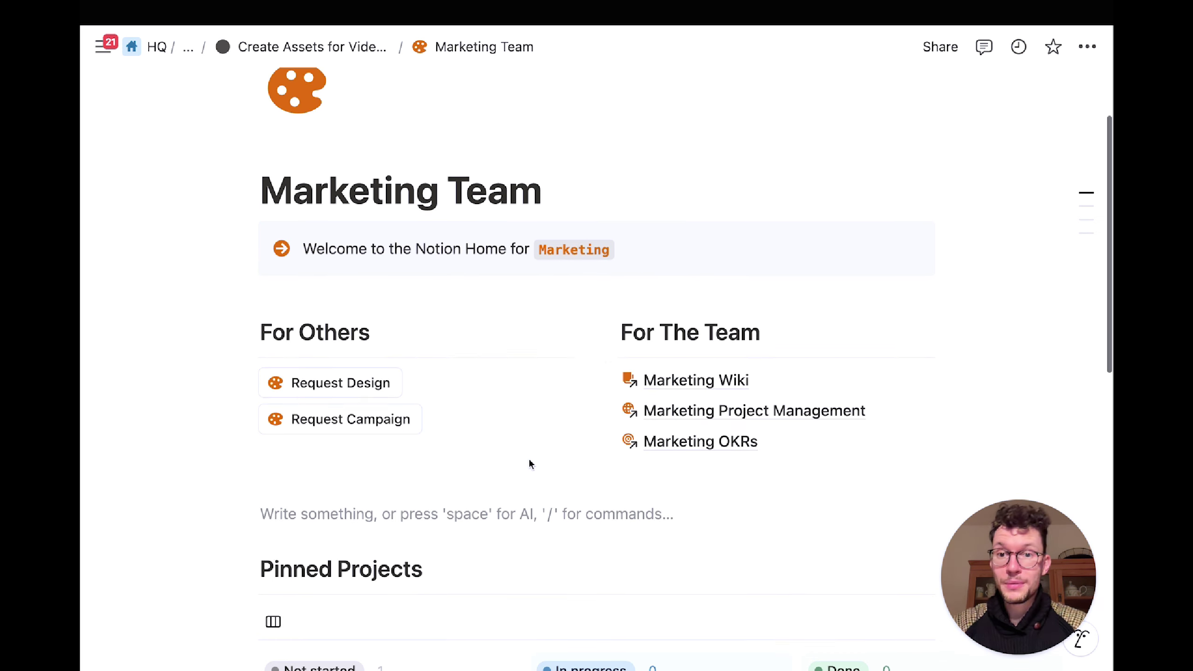
pyautogui.scroll(-3, 468, 429)
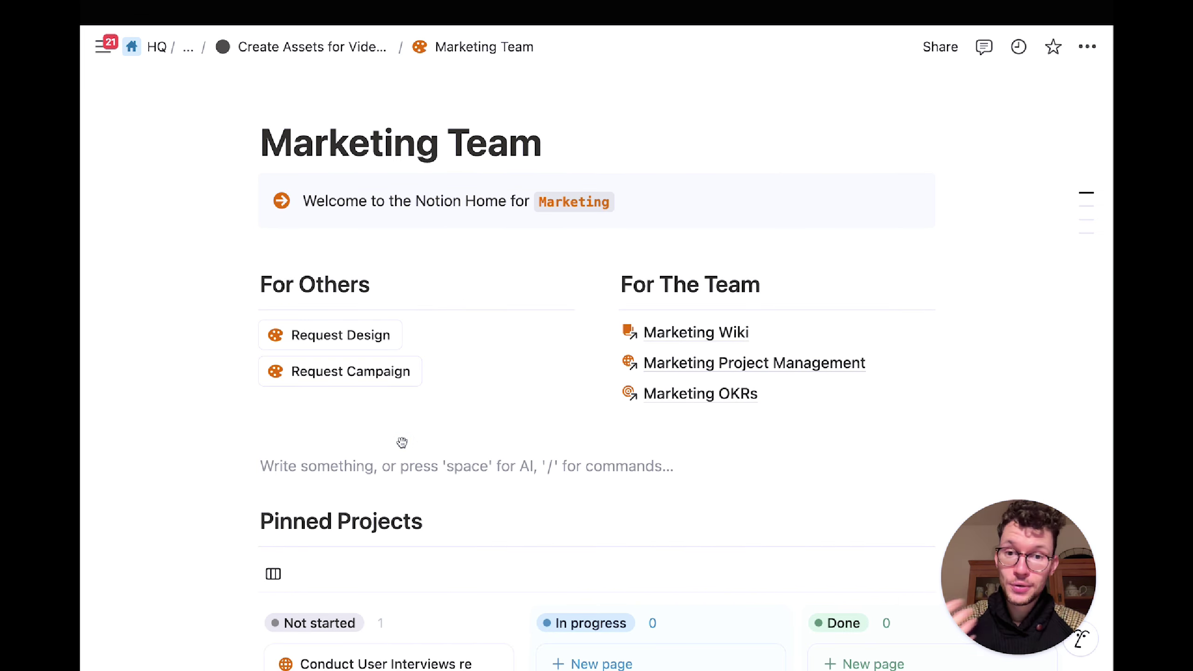
pyautogui.scroll(-2, 401, 442)
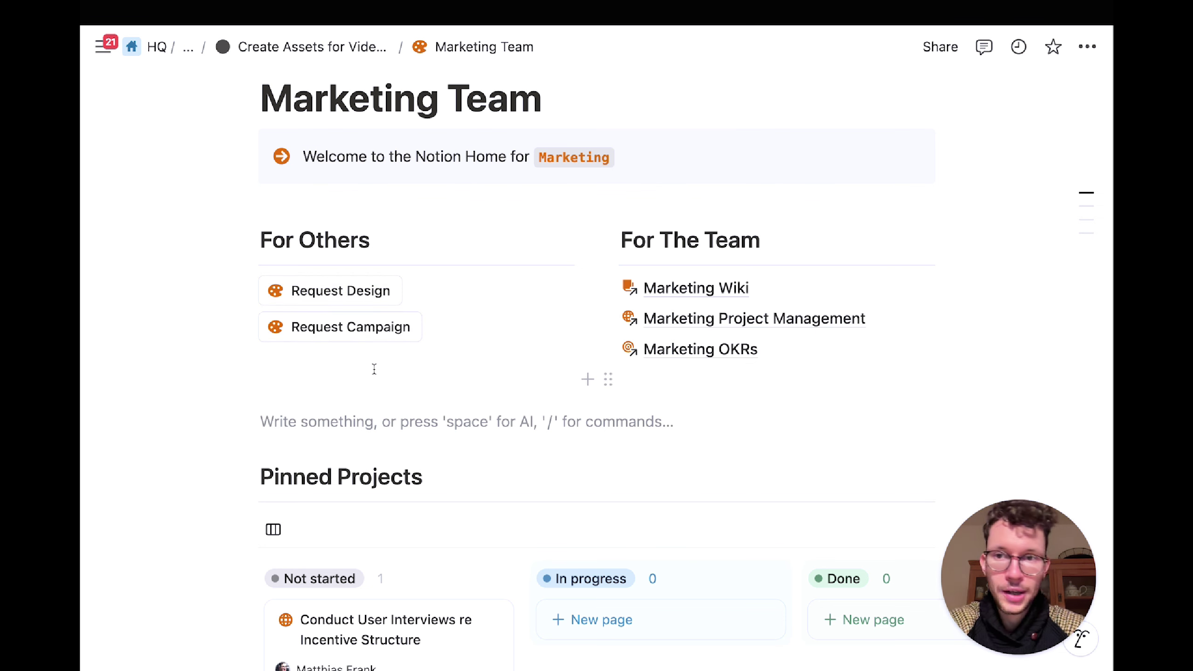
pyautogui.scroll(2, 374, 369)
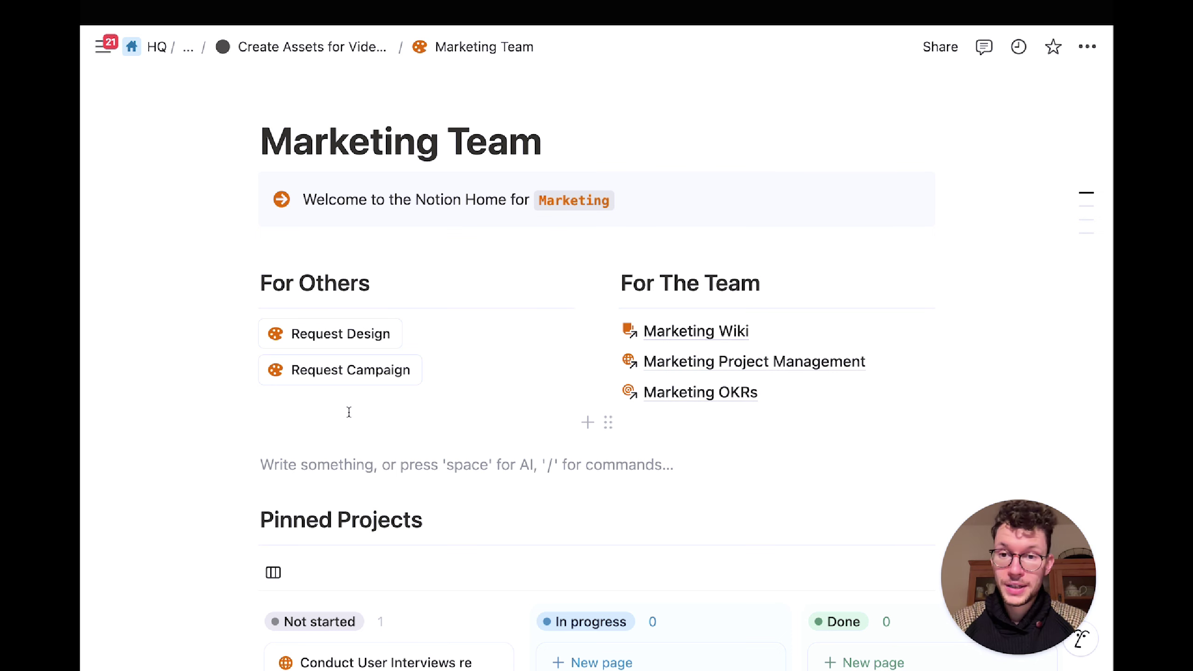
pyautogui.click(343, 349)
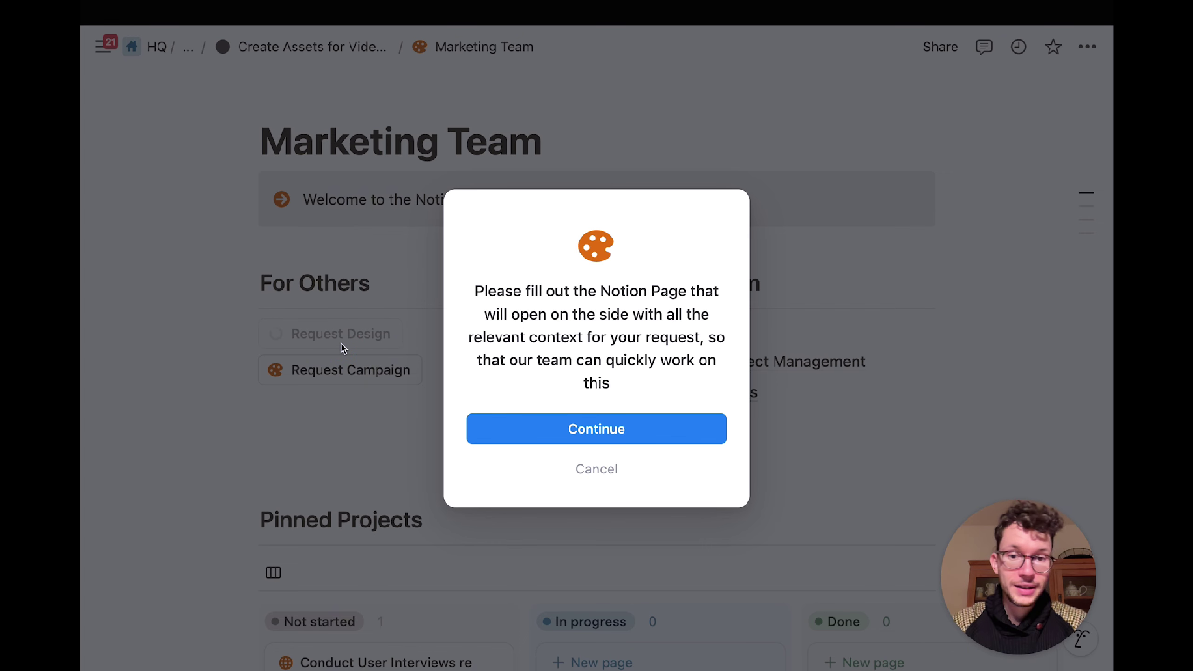
pyautogui.click(553, 421)
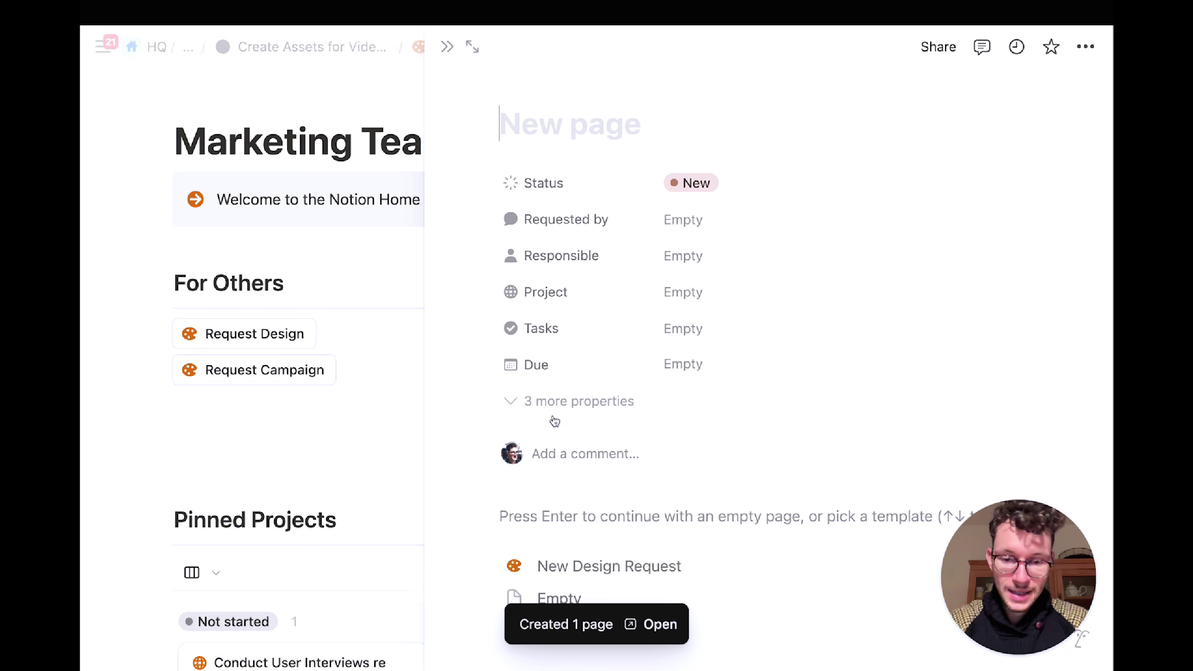
# Step: Title the design request Something, apply the New Design Request template, and close the page
pyautogui.write('Something')
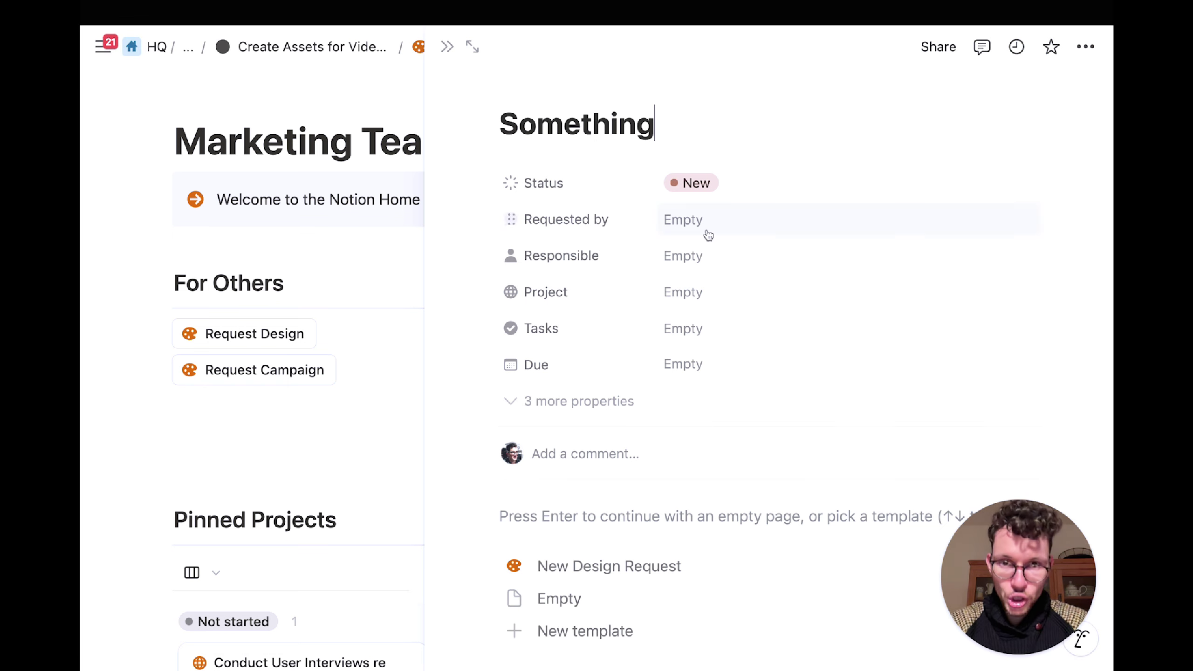
pyautogui.click(679, 565)
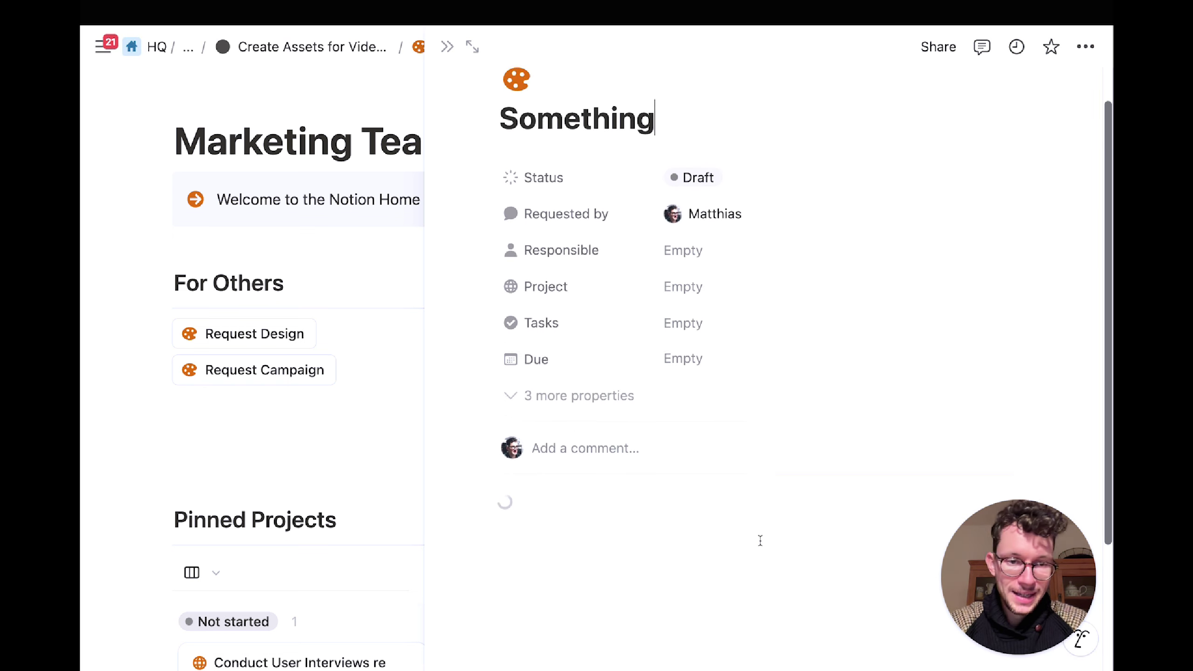
pyautogui.scroll(-2, 760, 540)
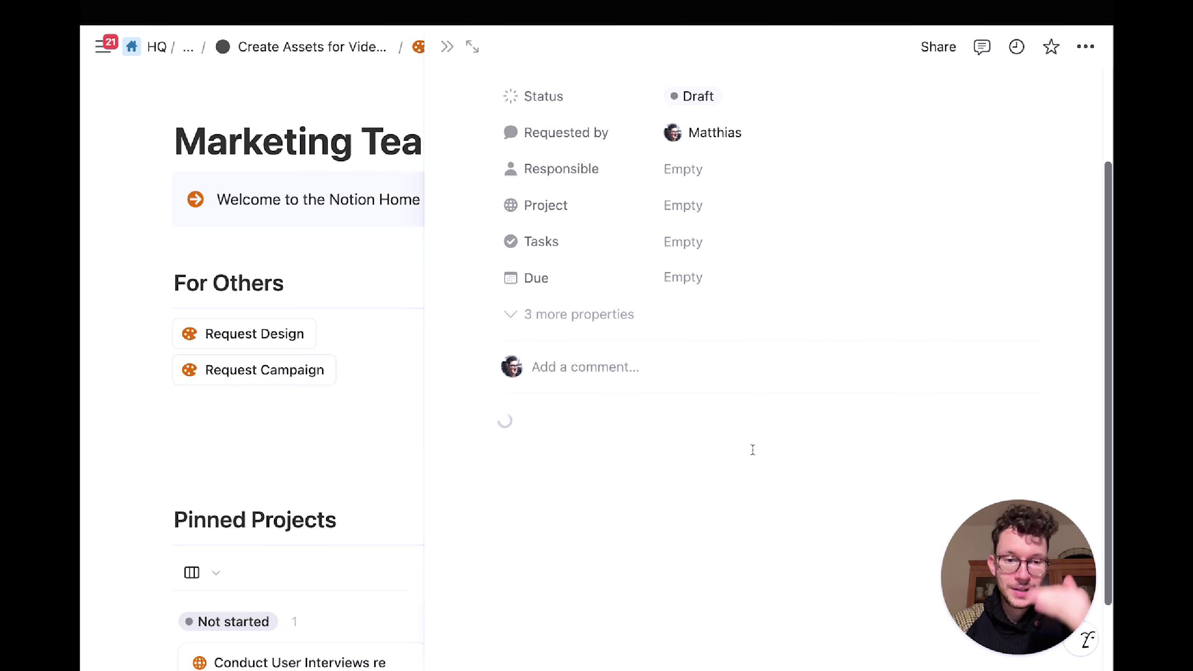
pyautogui.scroll(-3, 753, 450)
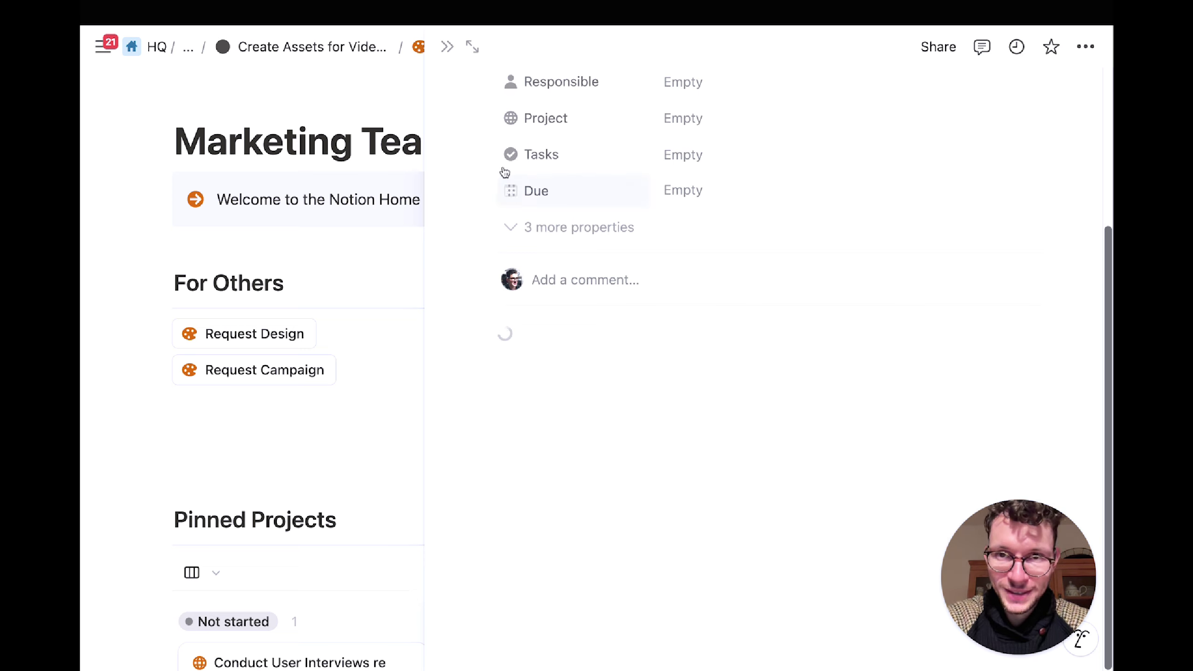
pyautogui.click(446, 48)
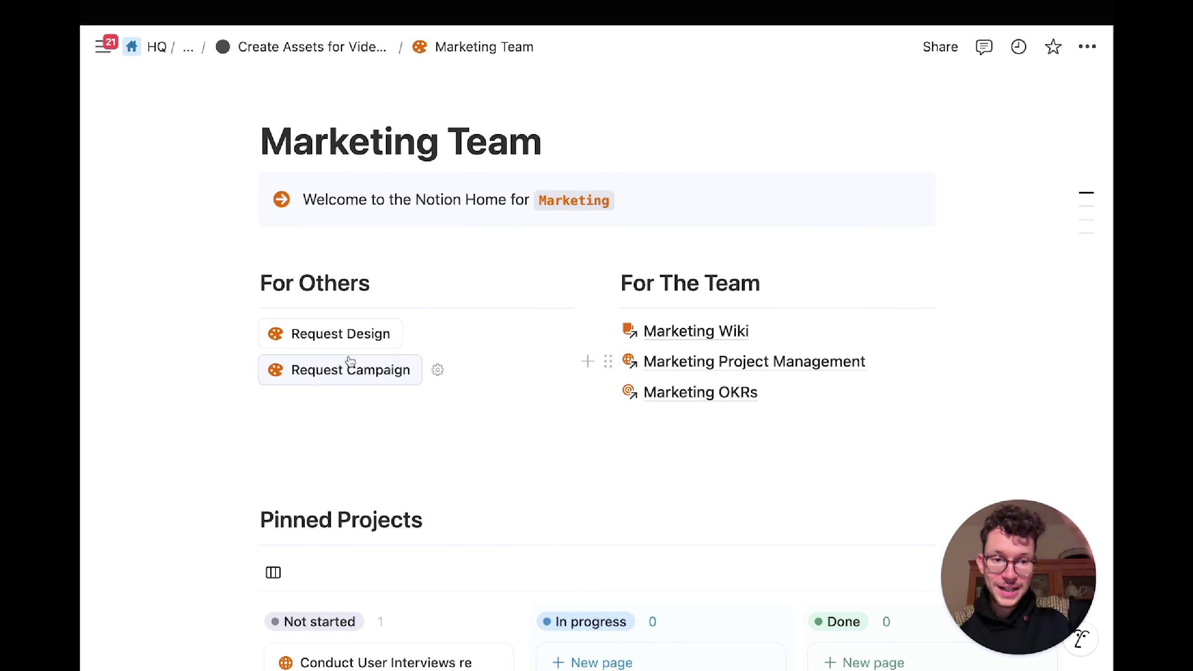
# Step: Open the Request Design button's automation settings and review its confirmation message, page-creation action and page-opening action
pyautogui.click(434, 331)
pyautogui.scroll(-5, 413, 342)
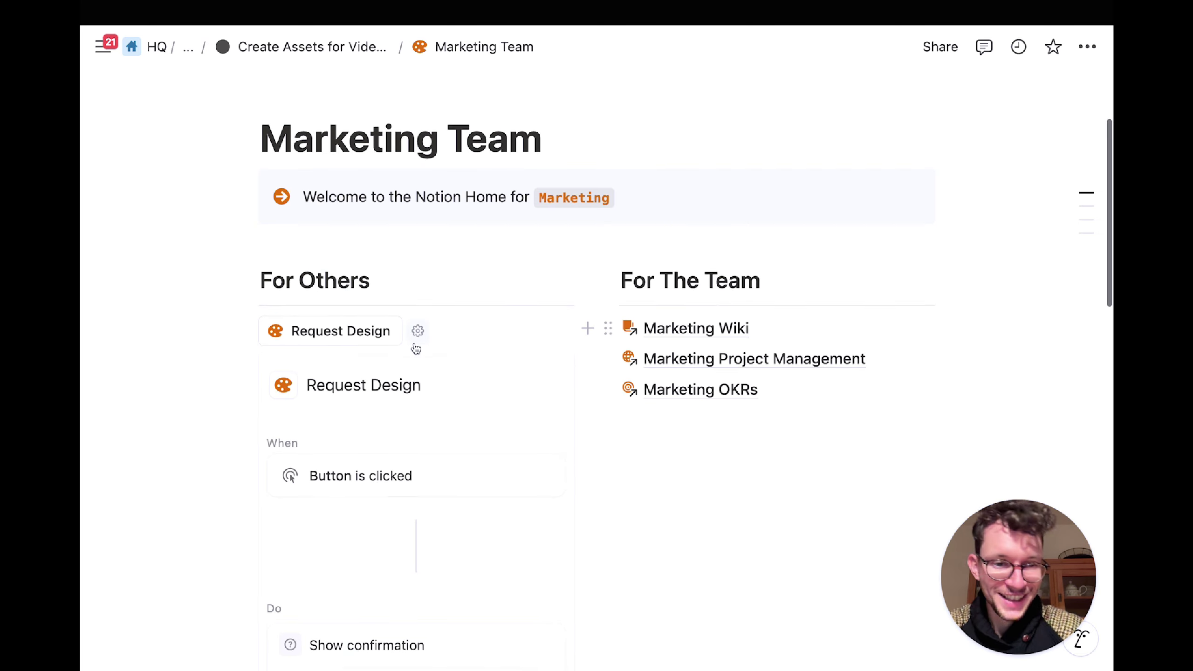
pyautogui.scroll(4, 436, 423)
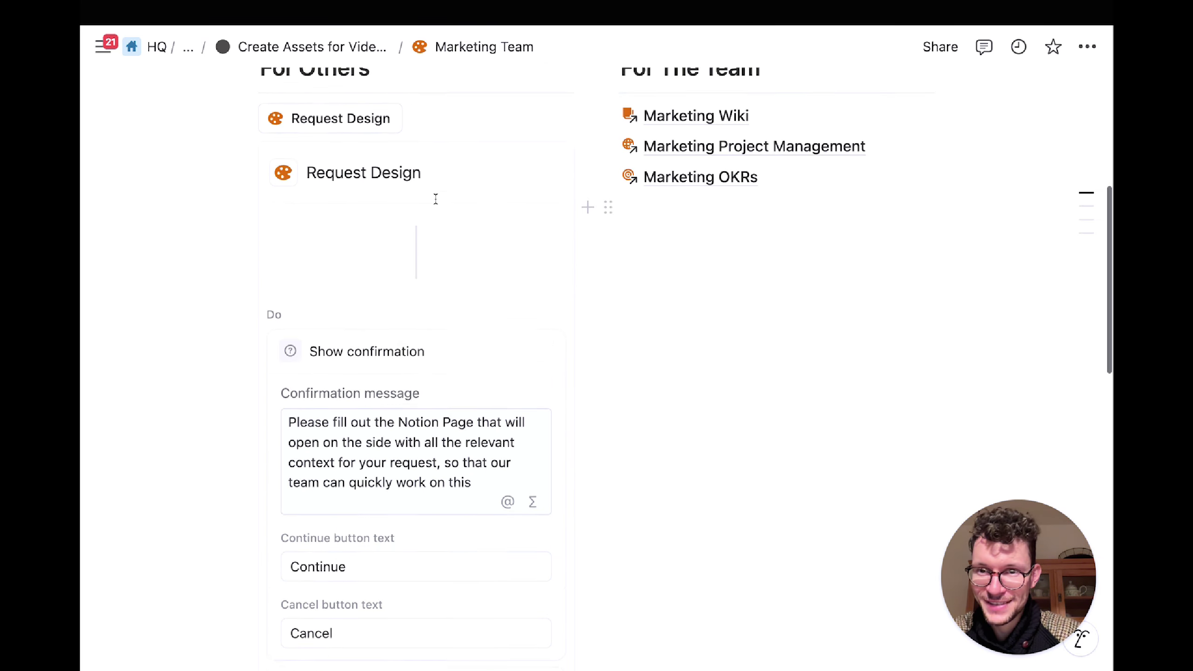
pyautogui.rightClick(435, 424)
pyautogui.press('Escape')
pyautogui.scroll(-5, 334, 423)
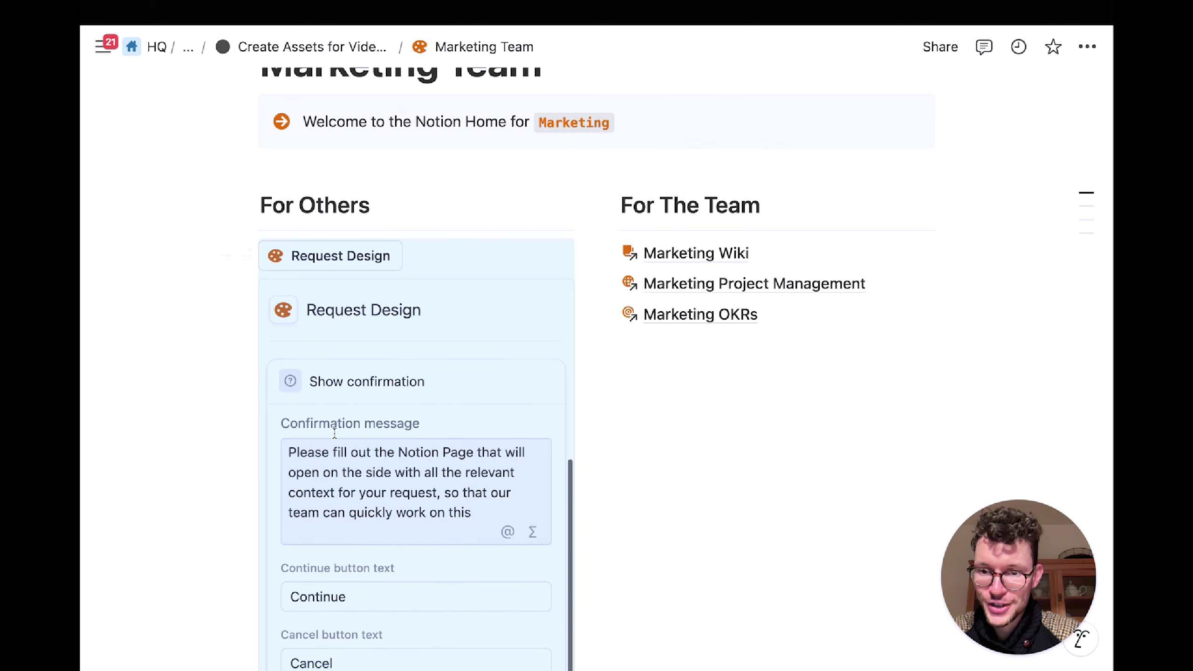
pyautogui.scroll(3, 349, 464)
pyautogui.scroll(-2, 348, 460)
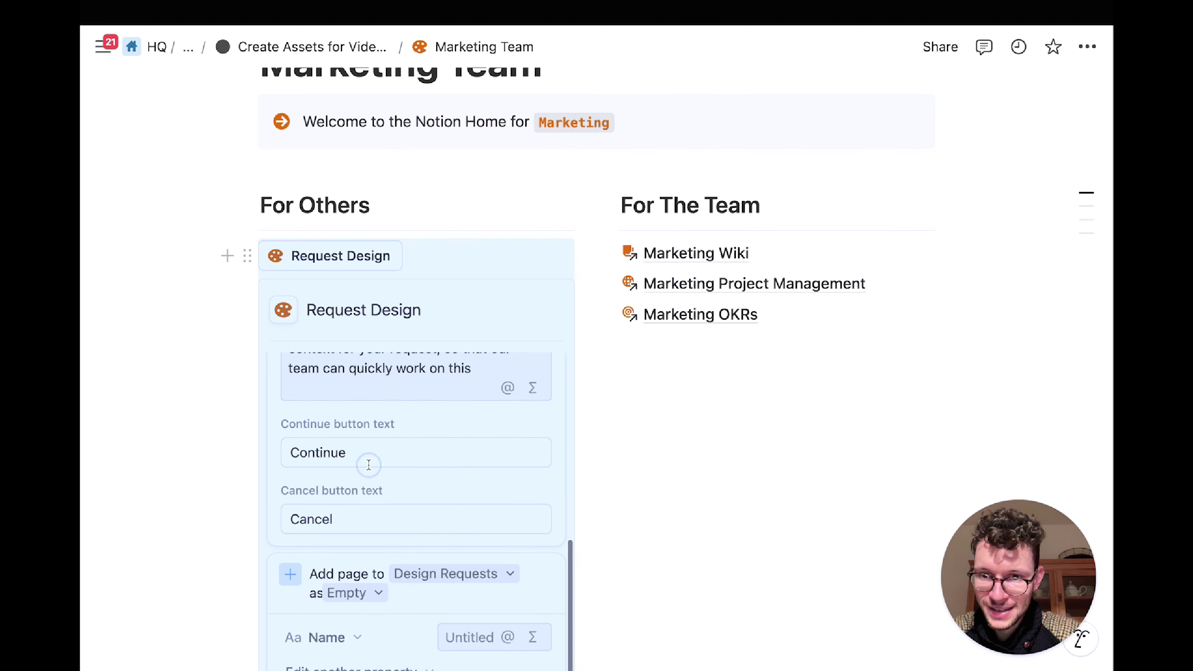
pyautogui.scroll(-2, 375, 498)
pyautogui.click(660, 453)
pyautogui.scroll(-2, 470, 526)
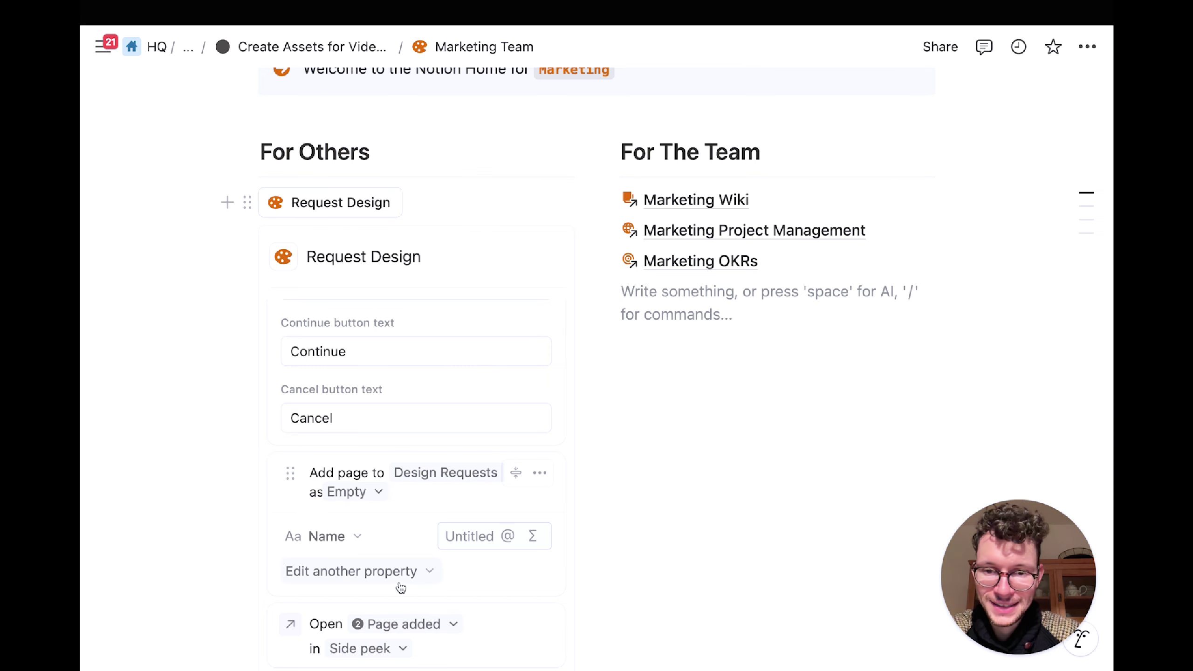
pyautogui.scroll(-2, 399, 588)
pyautogui.scroll(-2, 500, 482)
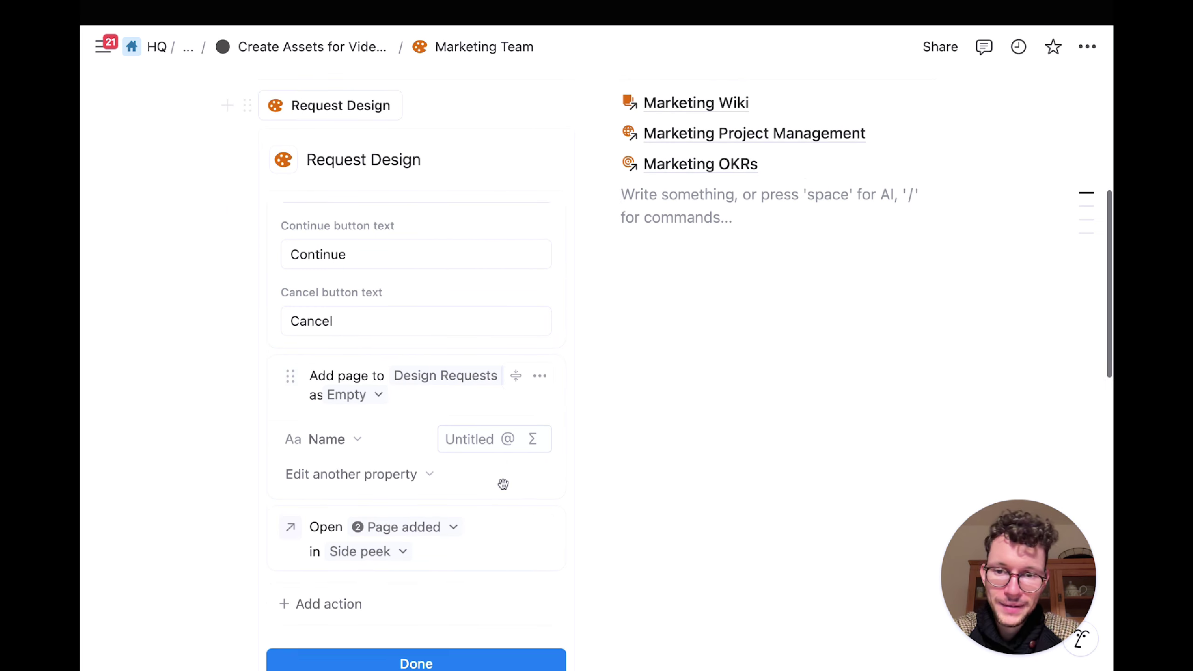
# Step: Make the Request Design button set the Requested by property to Whoever clicked, and save the button
pyautogui.click(378, 441)
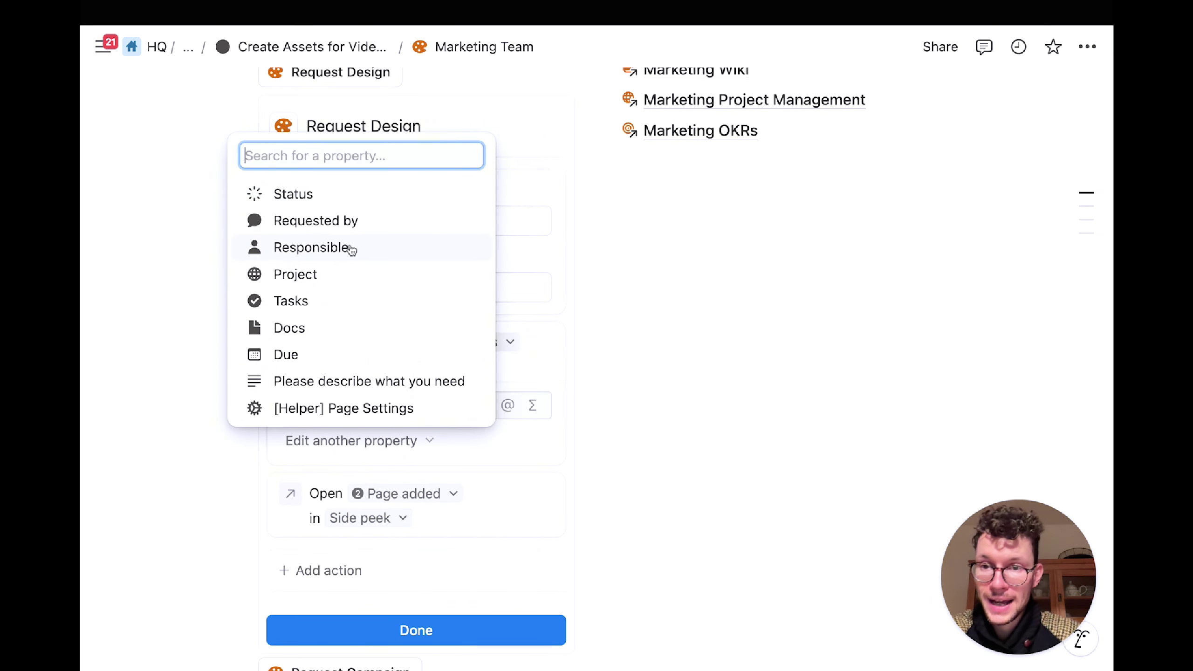
pyautogui.click(335, 222)
pyautogui.click(458, 443)
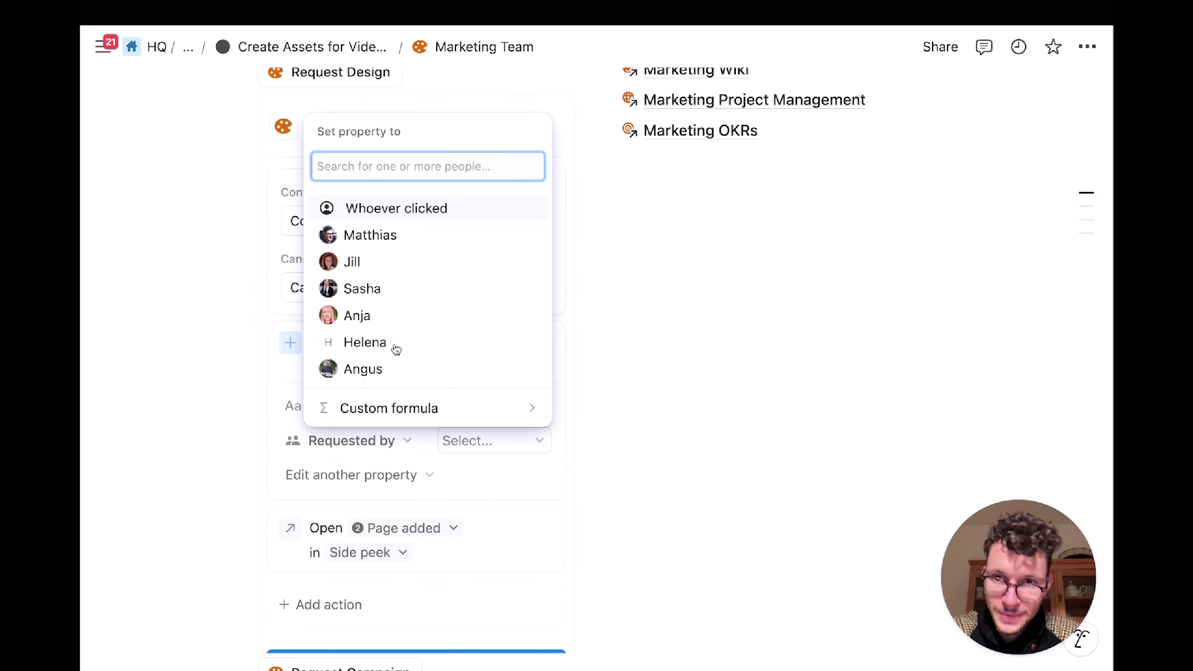
pyautogui.click(378, 205)
pyautogui.click(426, 458)
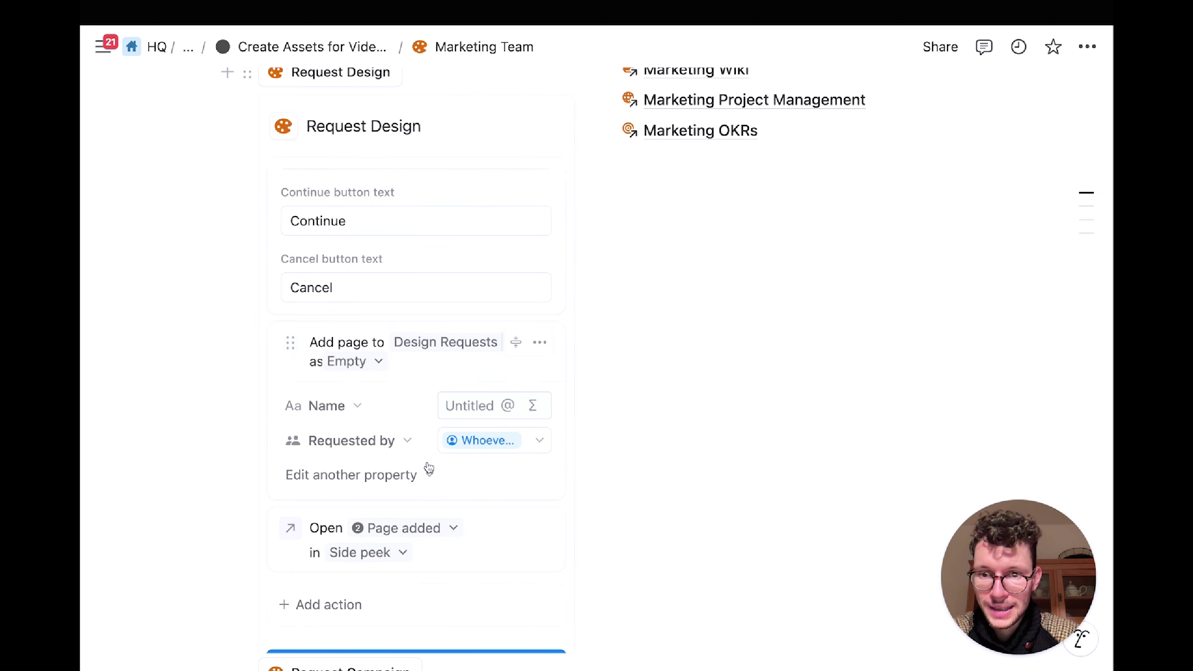
pyautogui.scroll(-2, 387, 540)
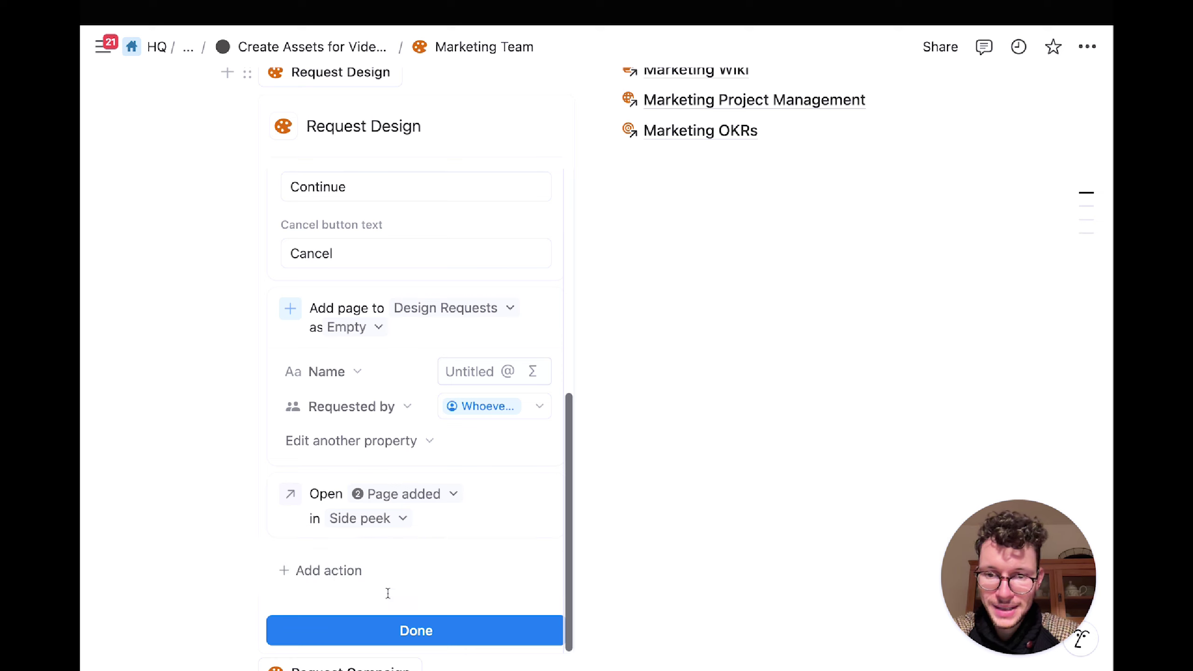
pyautogui.click(375, 627)
pyautogui.scroll(4, 439, 452)
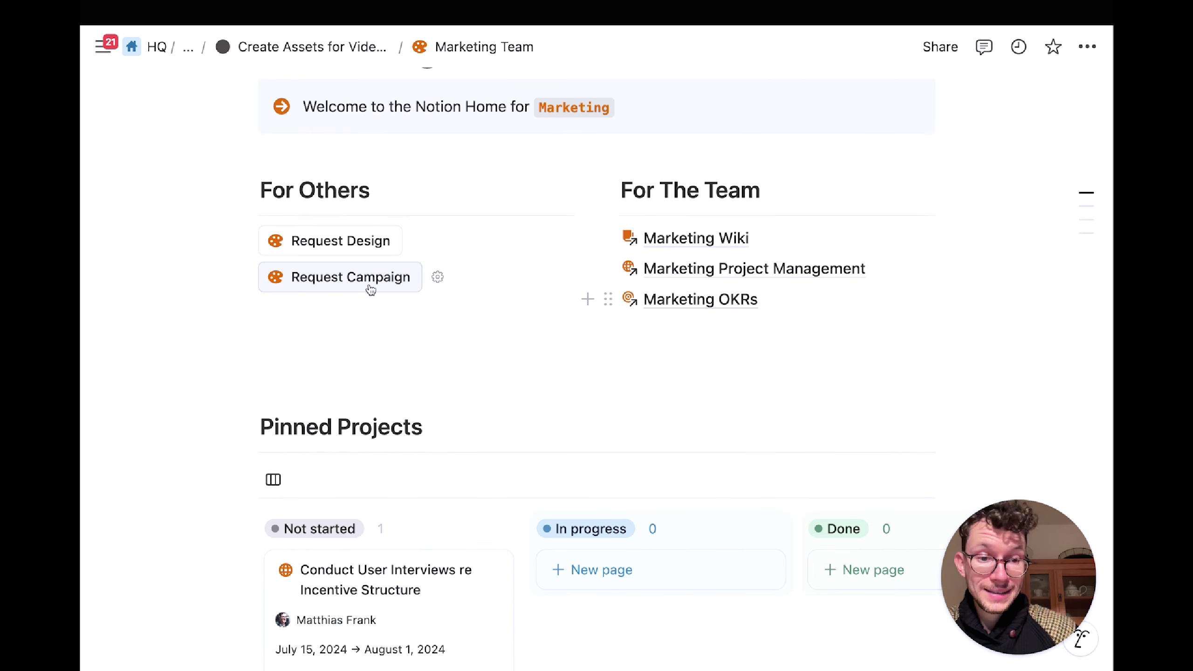
# Step: Examine which form the Request Campaign button is configured to open, and close its settings
pyautogui.click(437, 277)
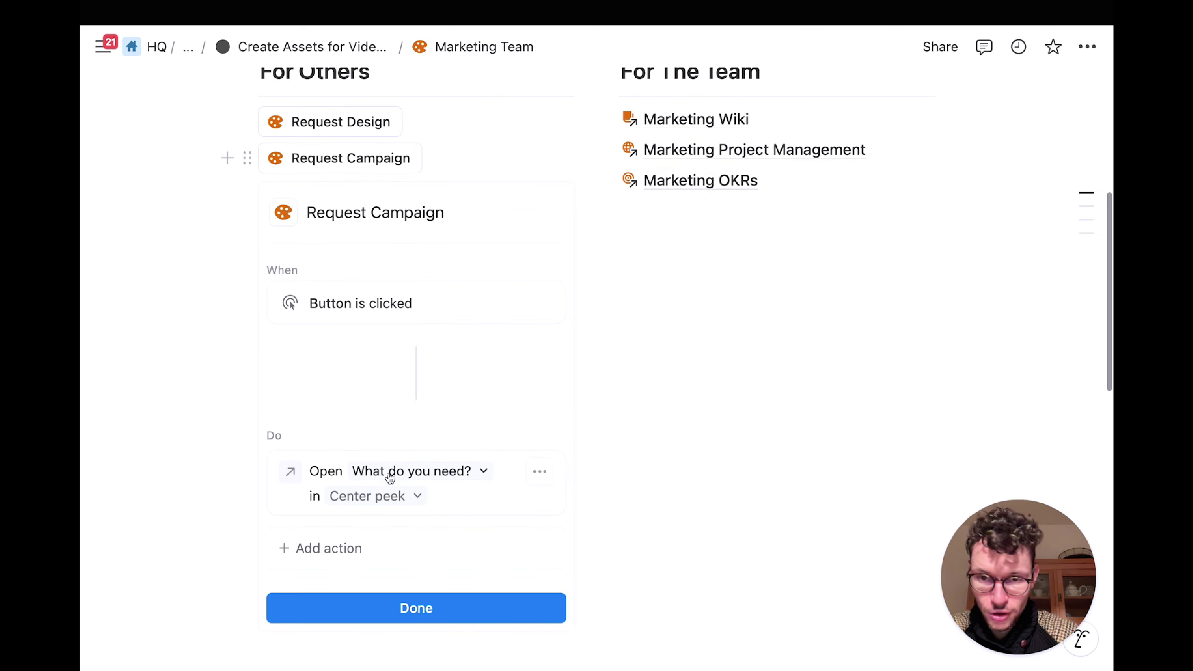
pyautogui.click(430, 611)
pyautogui.scroll(5, 346, 399)
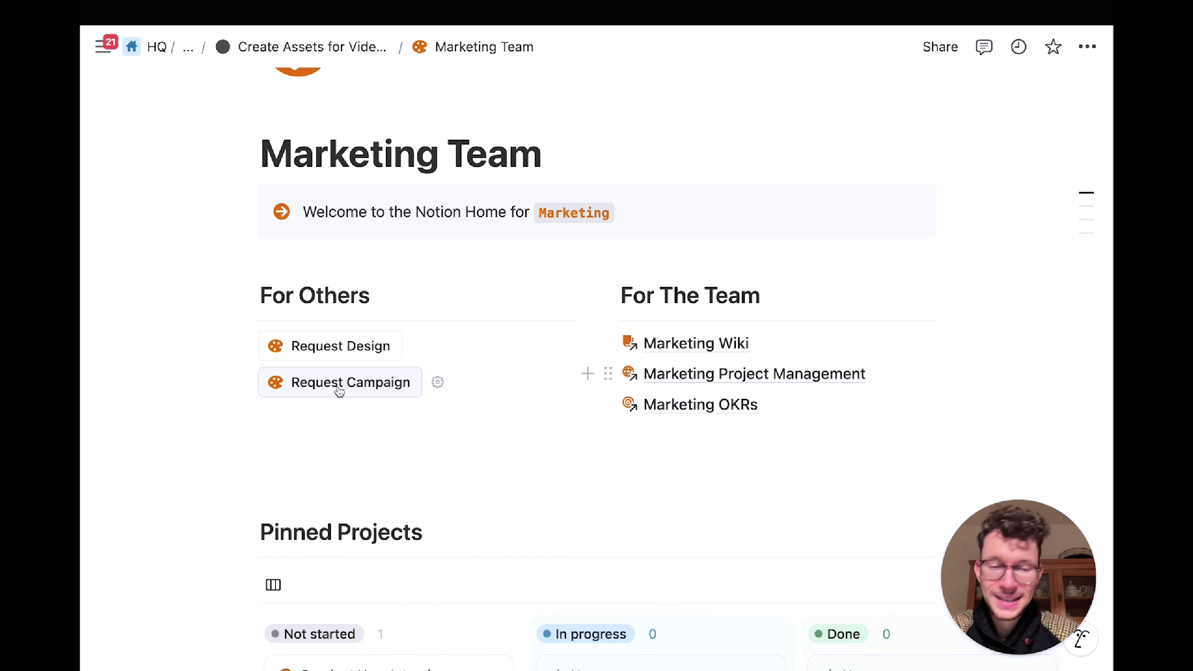
# Step: Open the campaign request form, fill in the requester's name, and describe the need as "A better campaign"
pyautogui.click(338, 390)
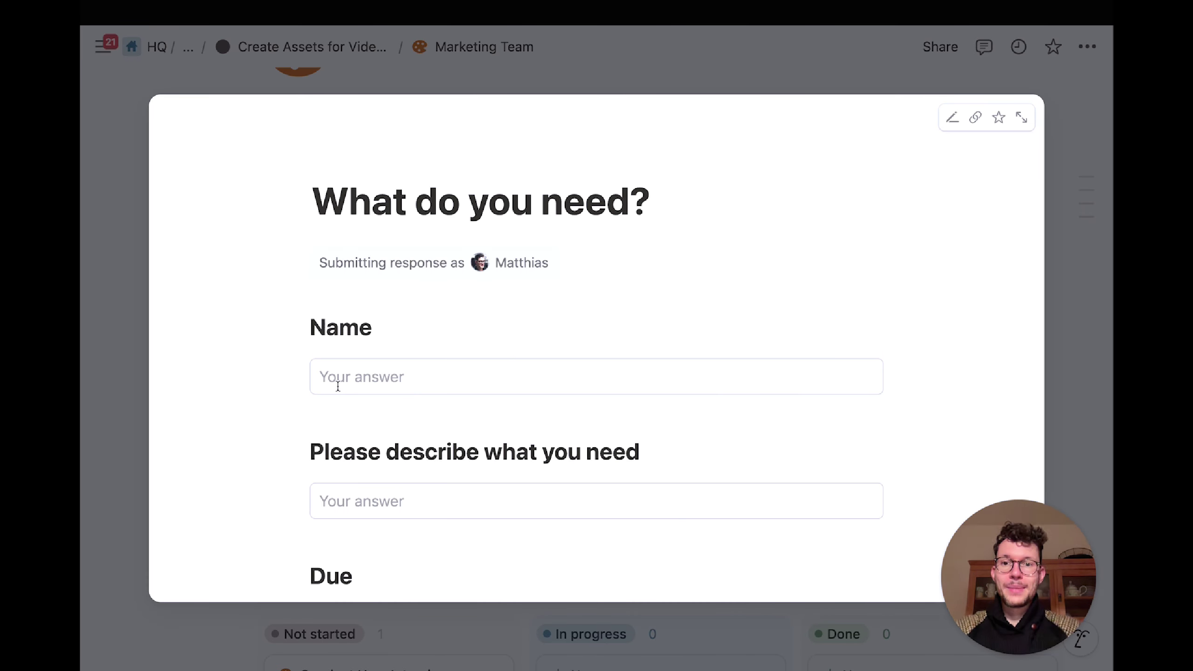
pyautogui.click(338, 385)
pyautogui.write('Matthias')
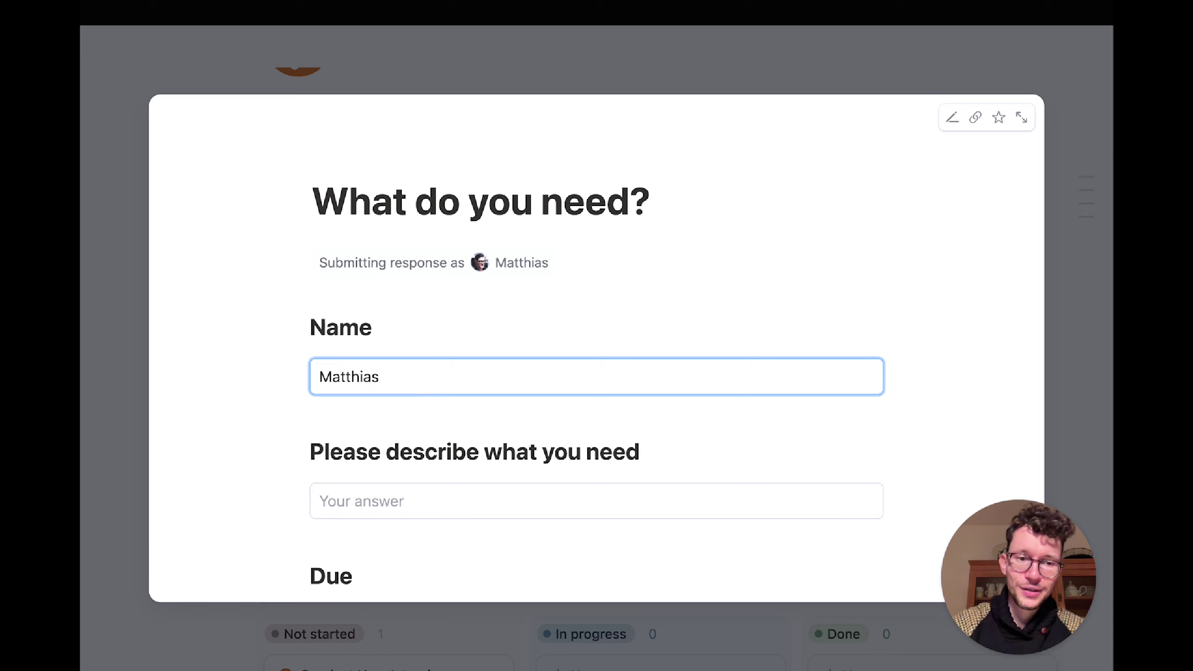
pyautogui.scroll(-2, 596, 357)
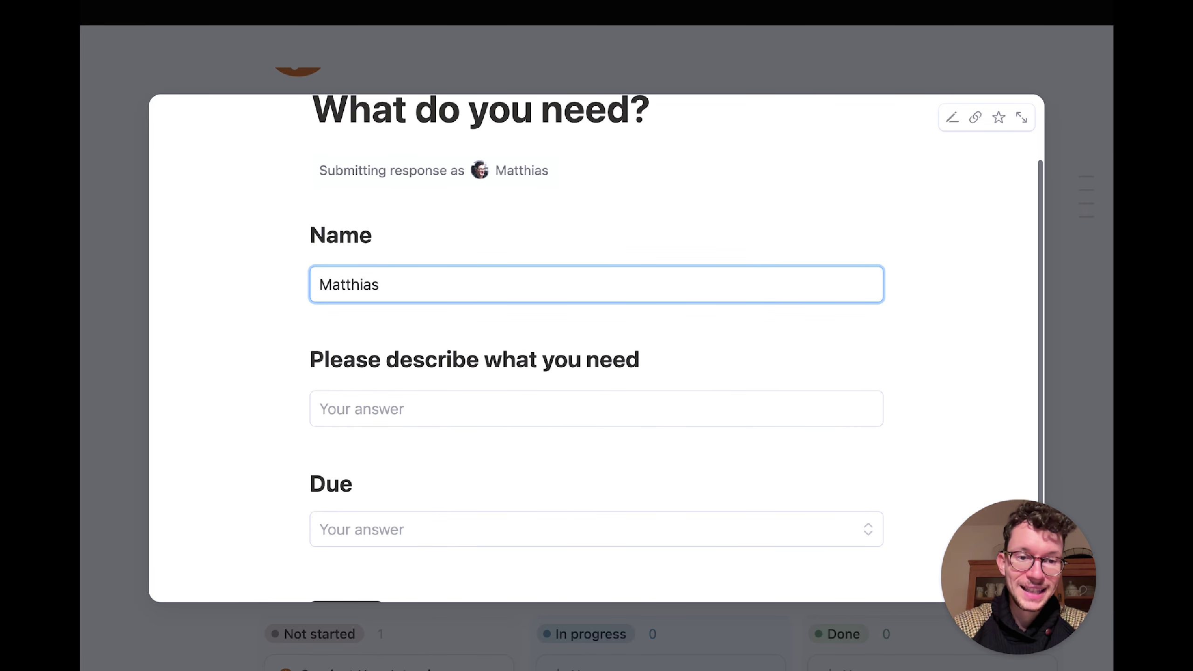
pyautogui.scroll(-1, 338, 418)
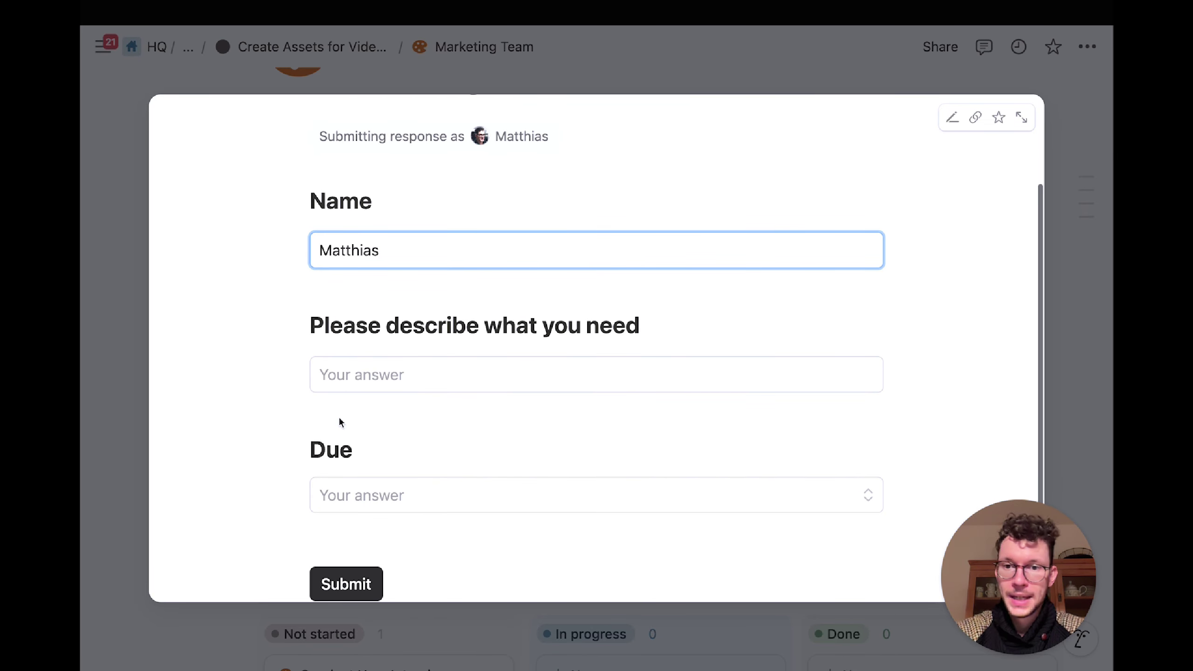
pyautogui.click(355, 380)
pyautogui.write('A better campaign')
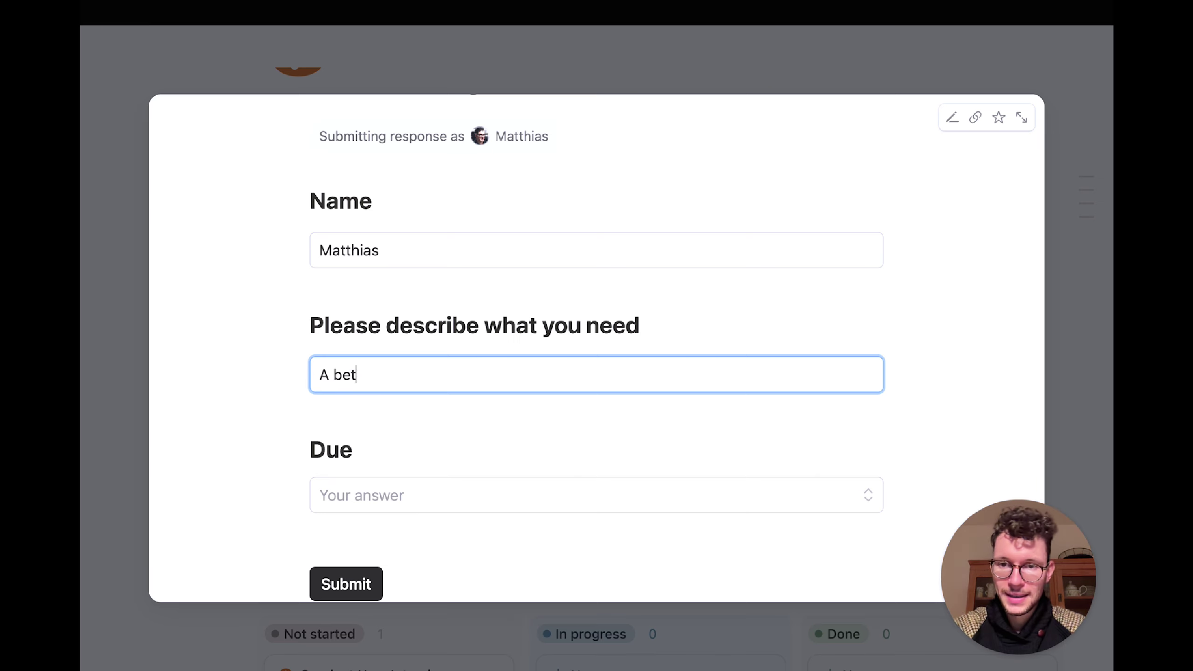
# Step: Set the campaign request's due date to November 13, 2024, submit the request, and close the form
pyautogui.click(367, 499)
pyautogui.click(407, 357)
pyautogui.click(251, 424)
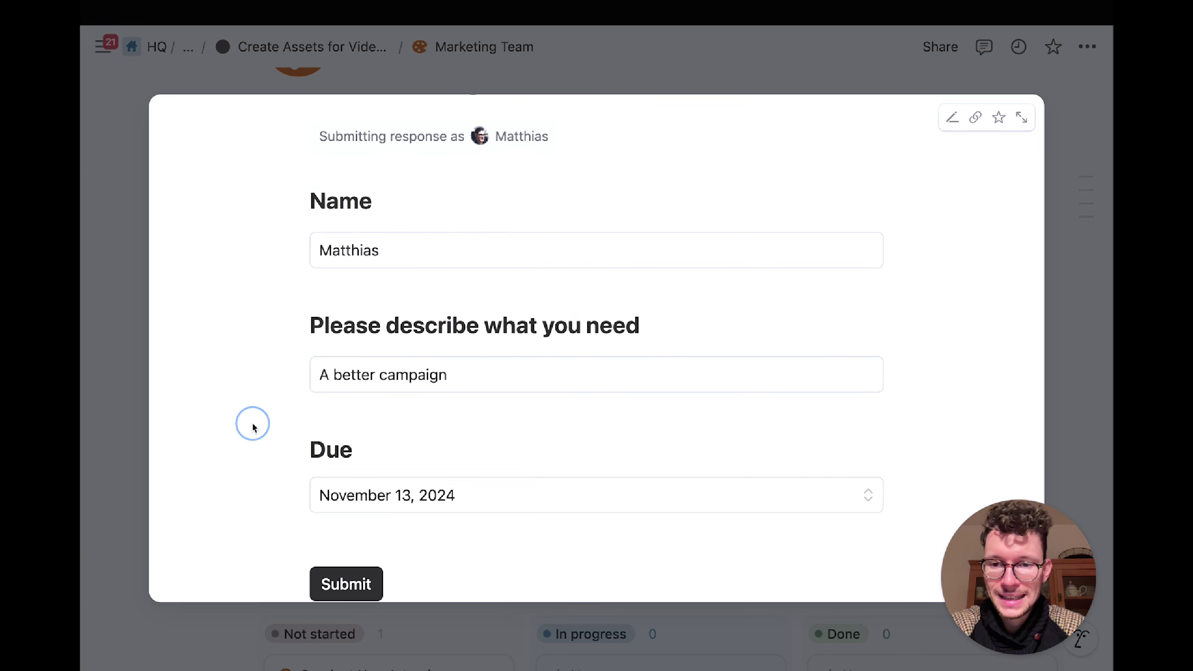
pyautogui.click(339, 583)
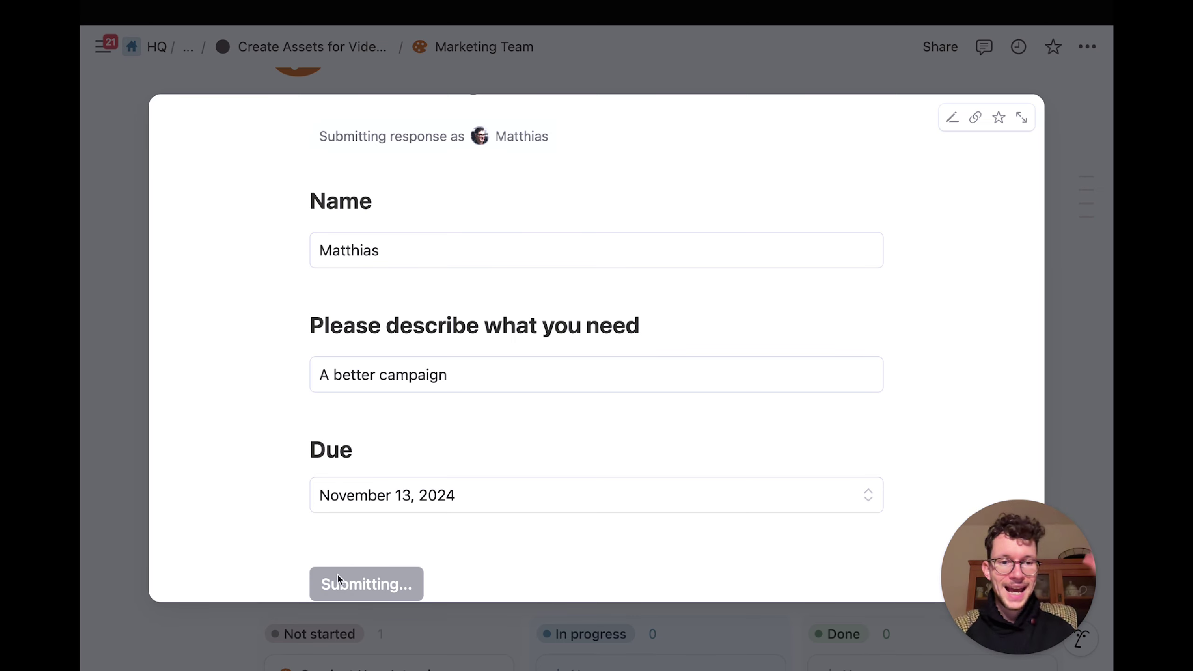
pyautogui.click(455, 82)
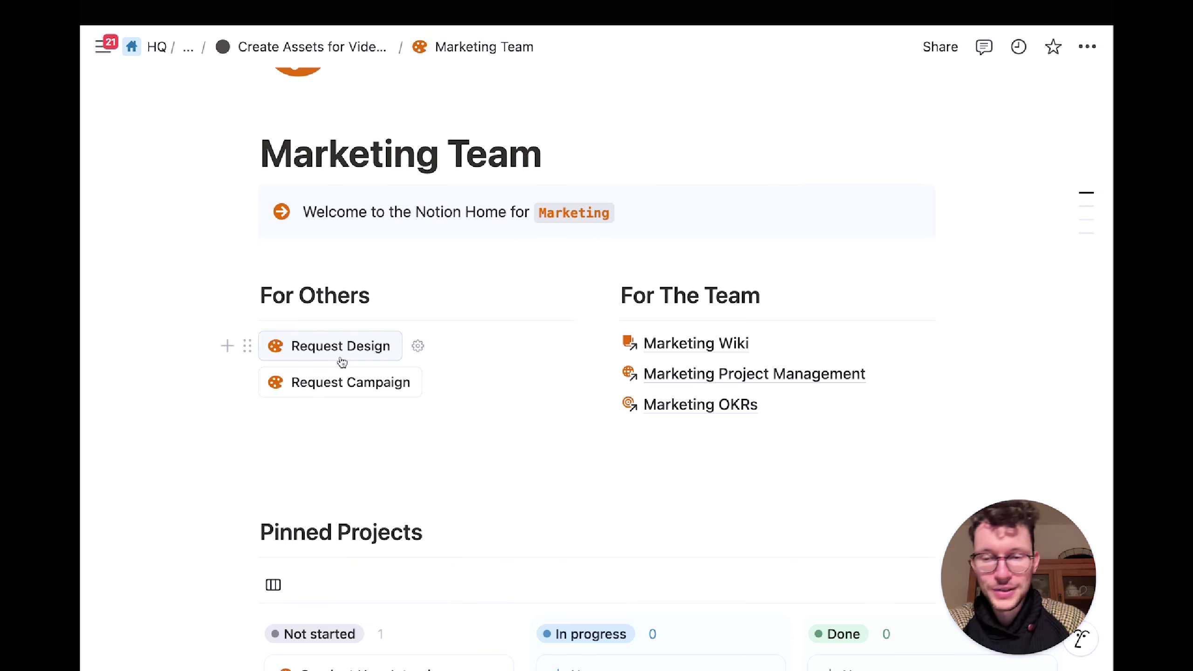
# Step: Review the Design Home page's Recent Requests list and its Current Pipeline and Workload charts
pyautogui.scroll(3, 360, 437)
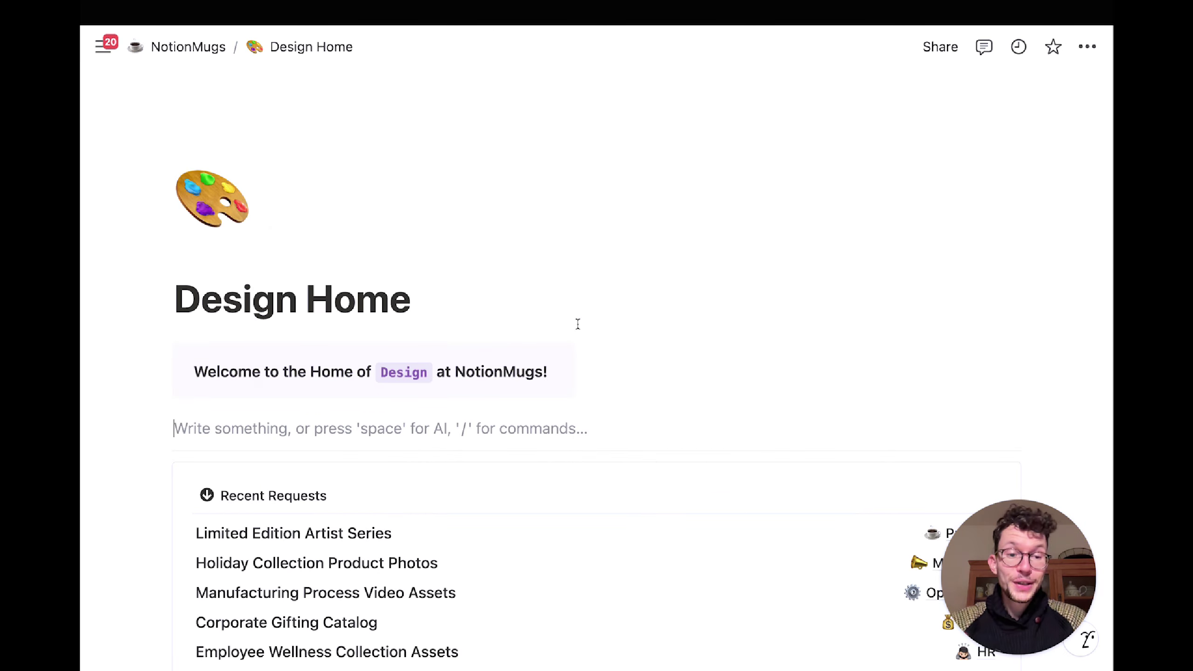
pyautogui.scroll(-2, 578, 325)
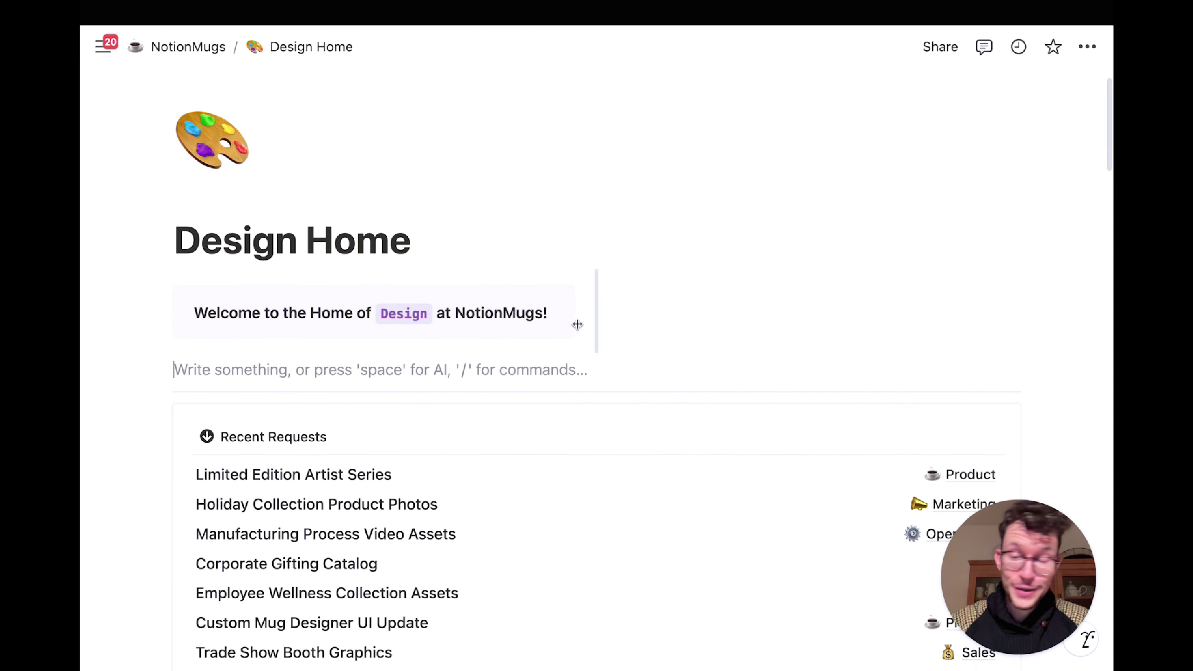
pyautogui.scroll(-2, 578, 325)
pyautogui.scroll(-3, 399, 288)
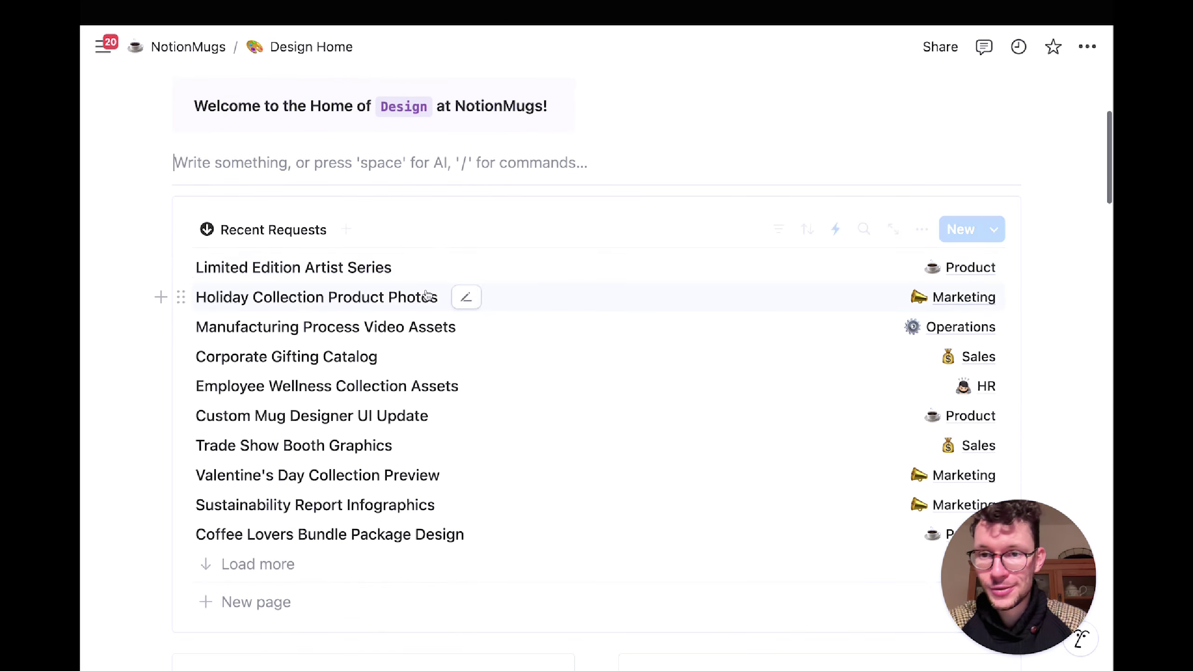
pyautogui.scroll(-6, 439, 445)
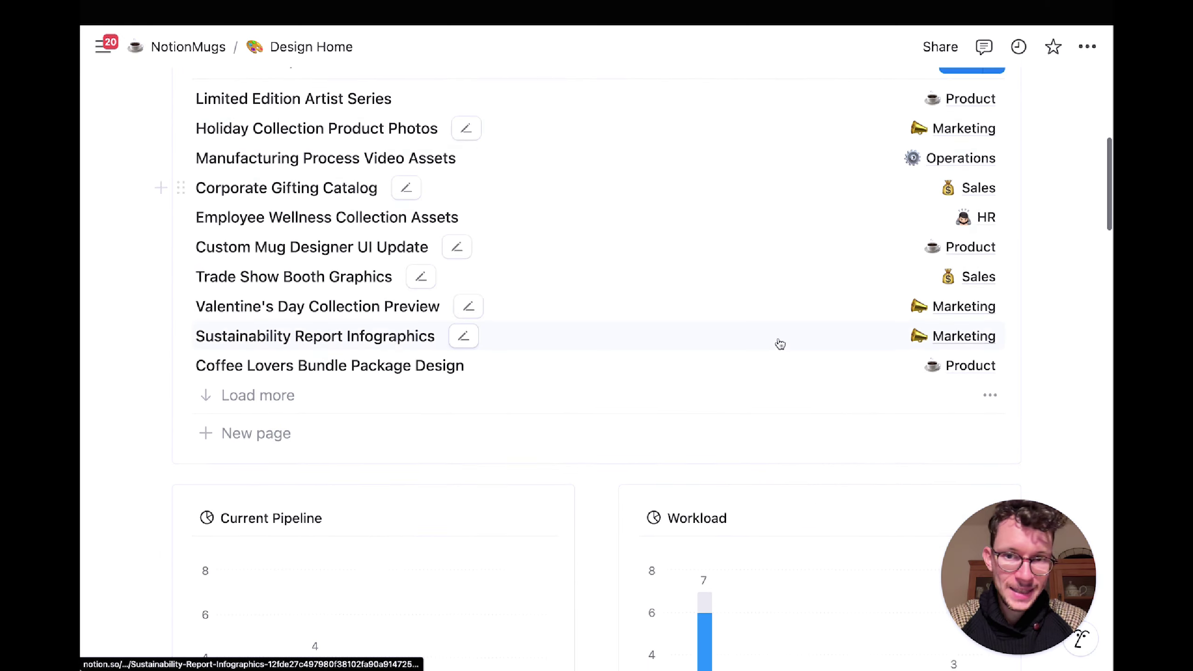
pyautogui.scroll(-3, 479, 465)
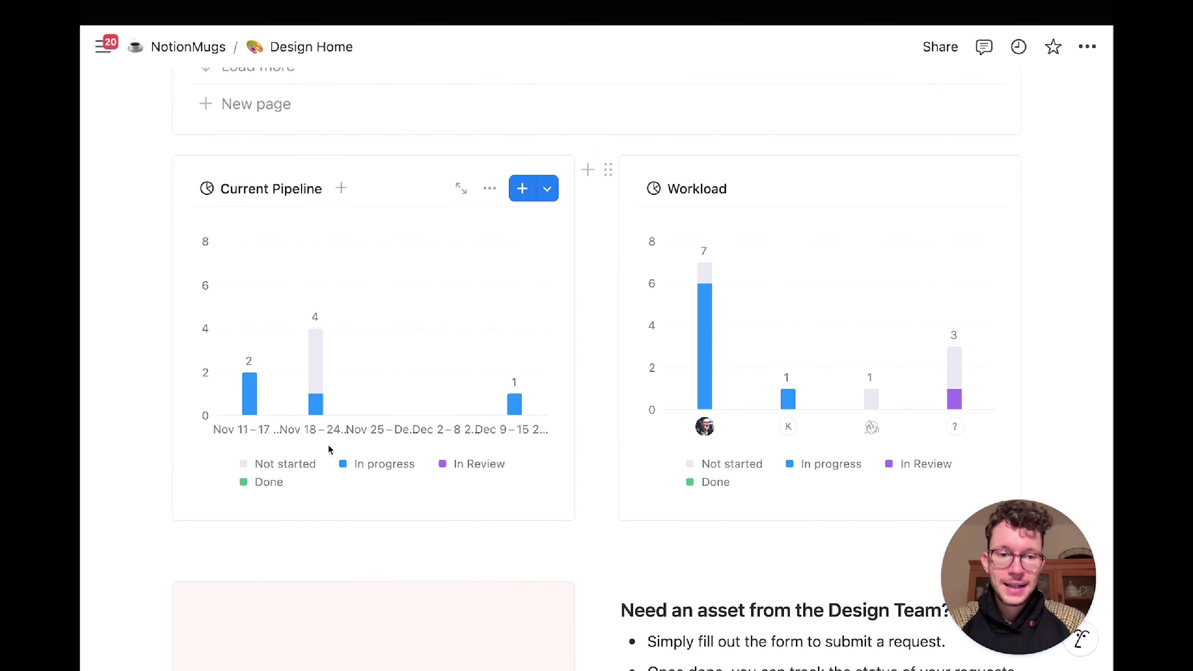
pyautogui.moveTo(317, 405)
pyautogui.scroll(-2, 366, 444)
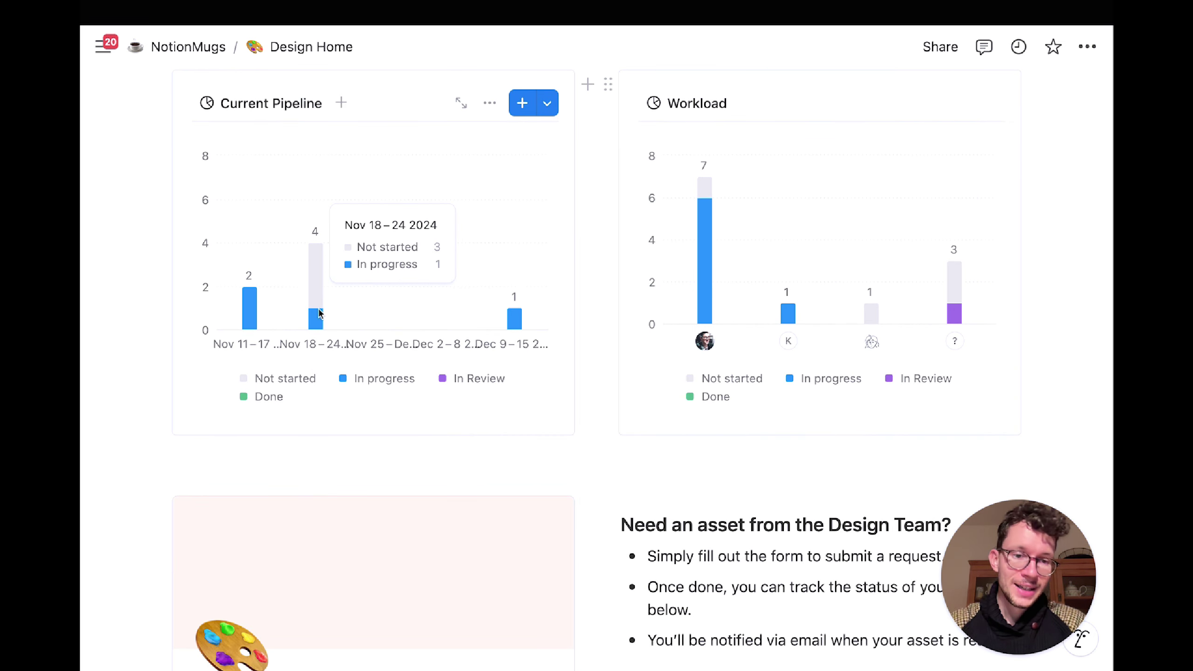
pyautogui.scroll(1, 318, 313)
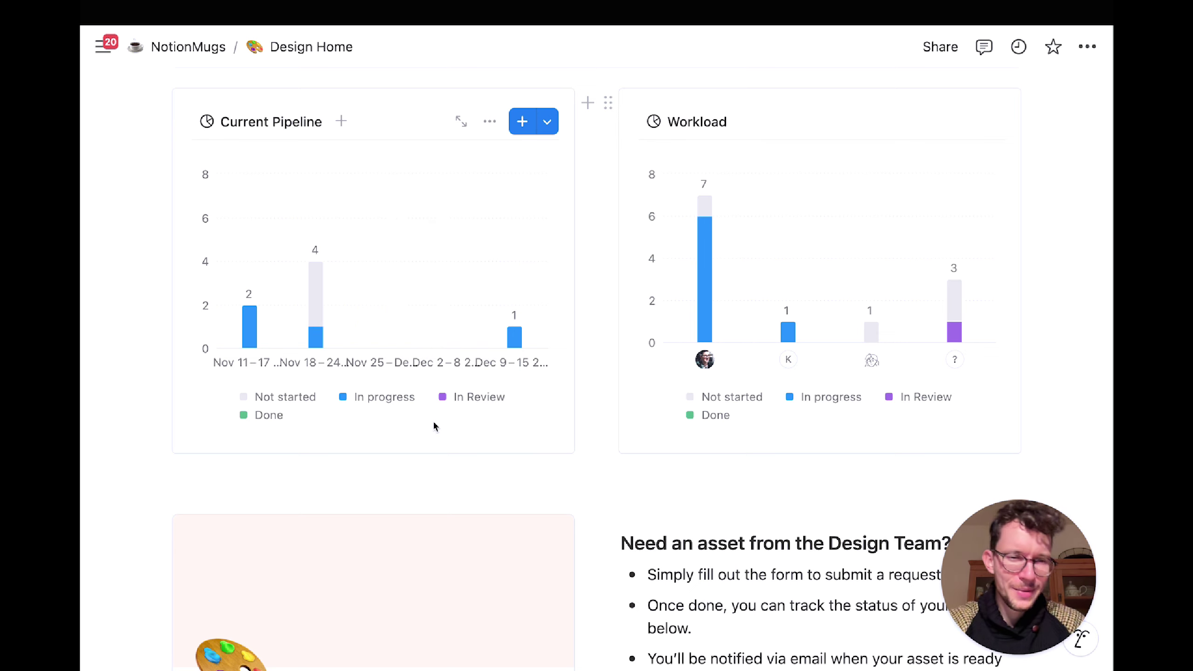
# Step: Examine the embedded Request Asset form and the Your Requests cards with their status and due dates
pyautogui.scroll(-4, 432, 420)
pyautogui.scroll(-8, 432, 420)
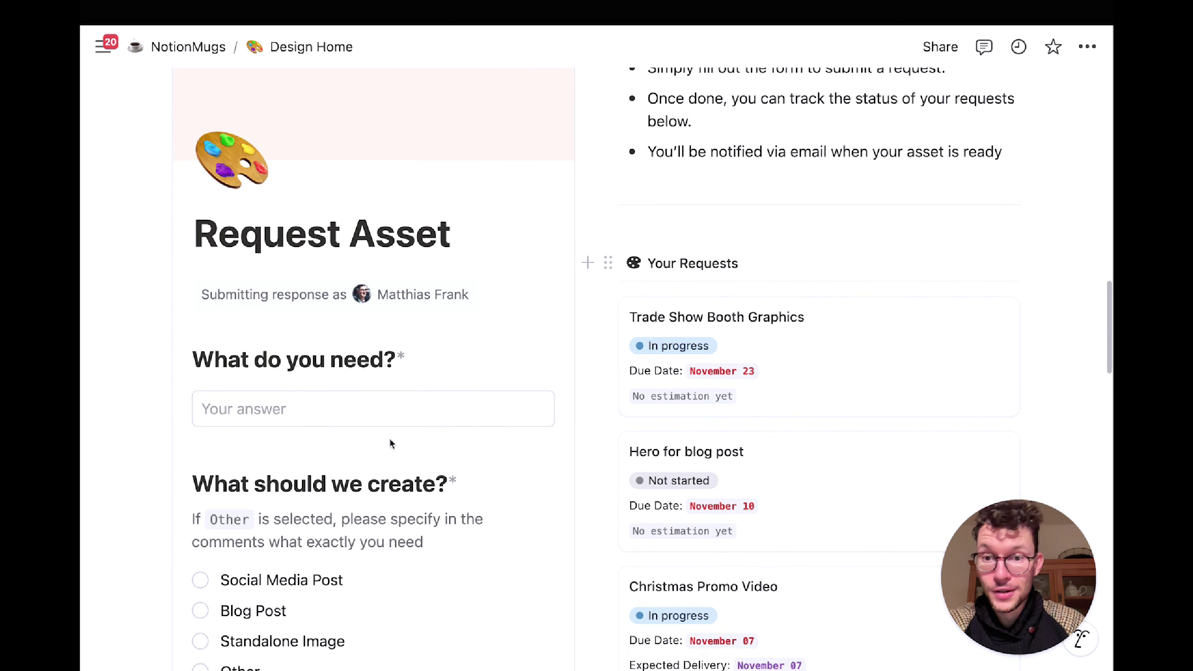
pyautogui.scroll(-1, 385, 430)
pyautogui.scroll(-4, 704, 351)
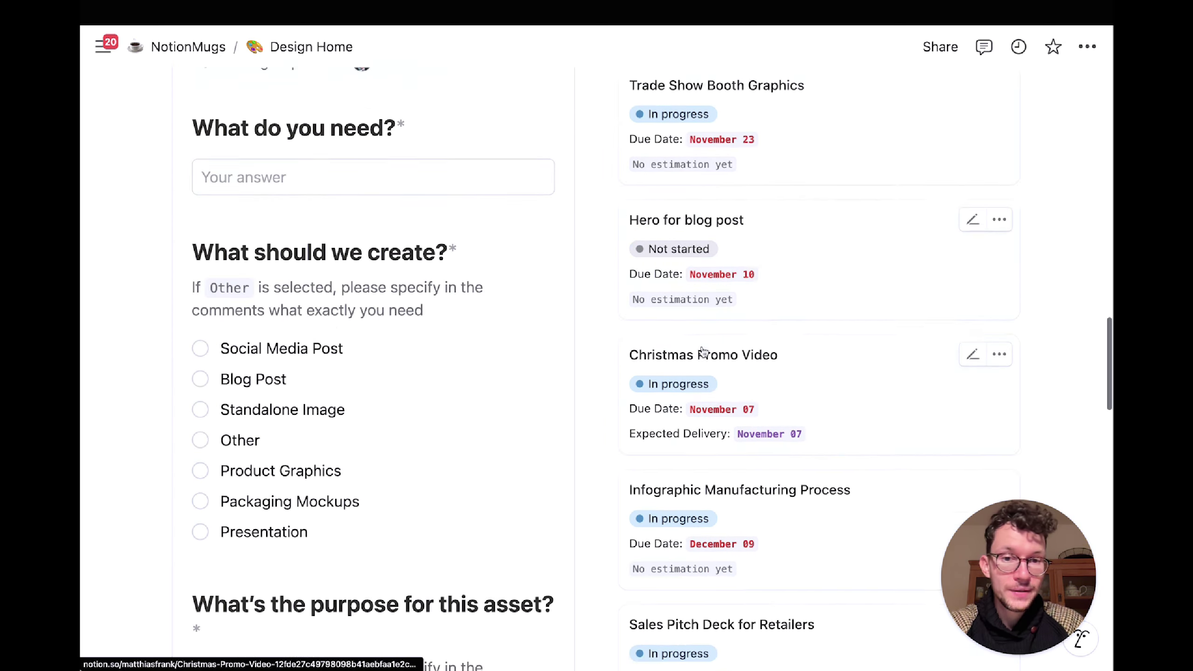
pyautogui.scroll(3, 729, 267)
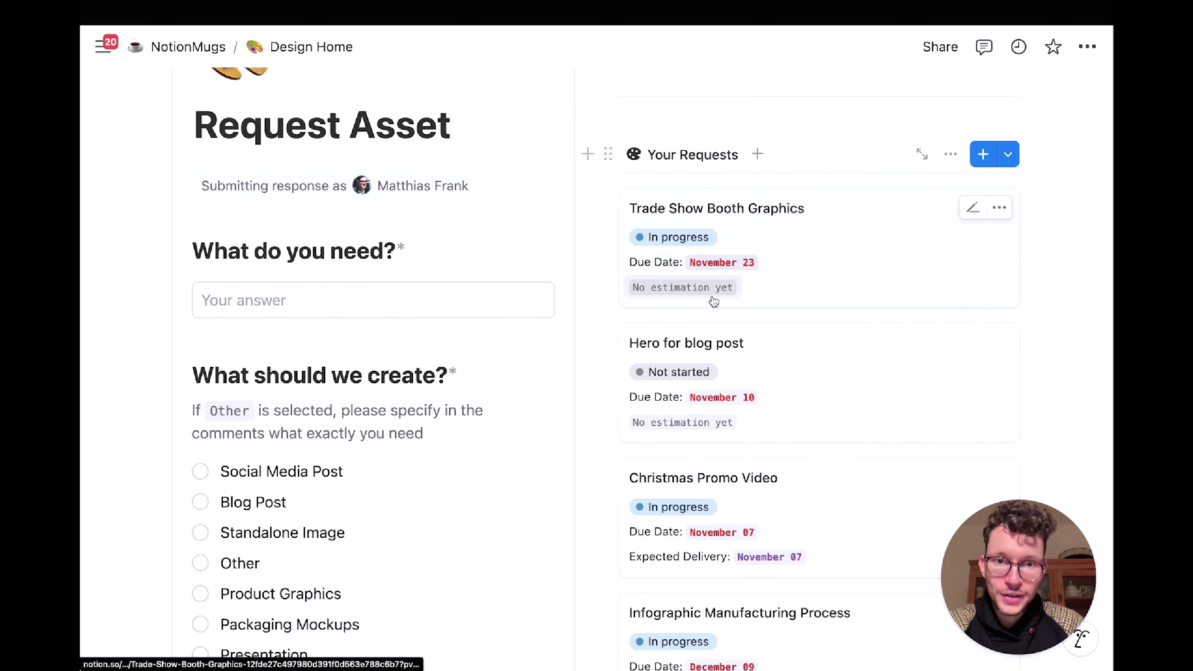
pyautogui.scroll(-1, 703, 487)
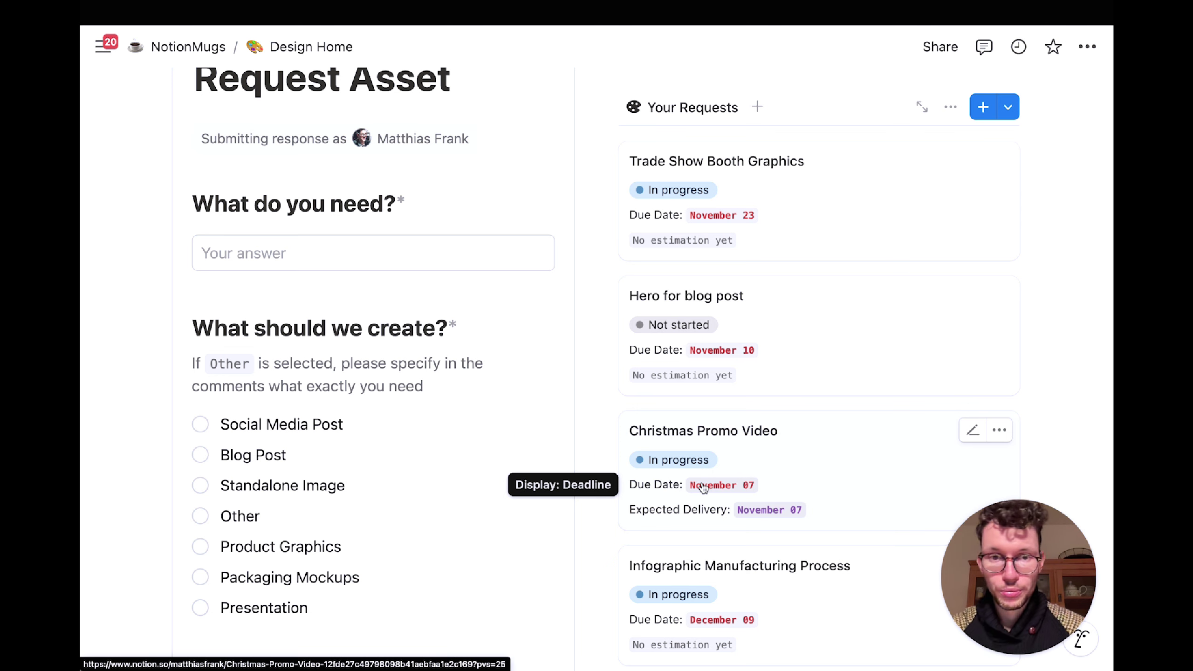
# Step: Read through the Christmas Campaign for NotionMugs document from the Executive Summary to the Campaign Strategy
pyautogui.scroll(-1, 587, 553)
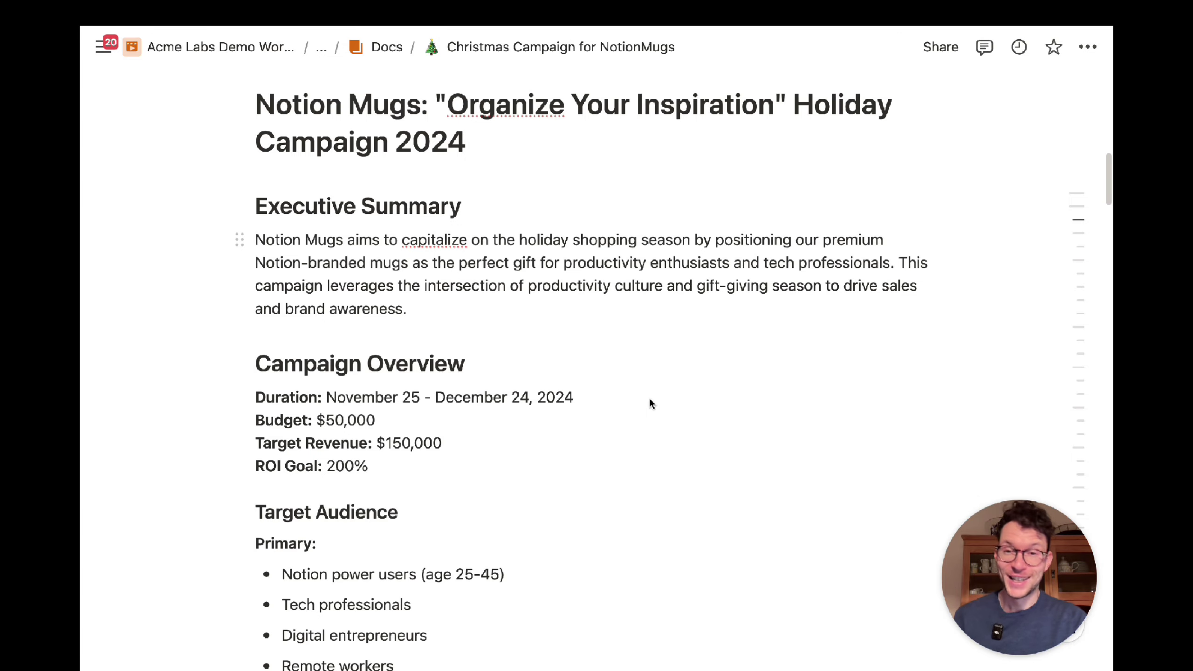
pyautogui.scroll(-5, 650, 403)
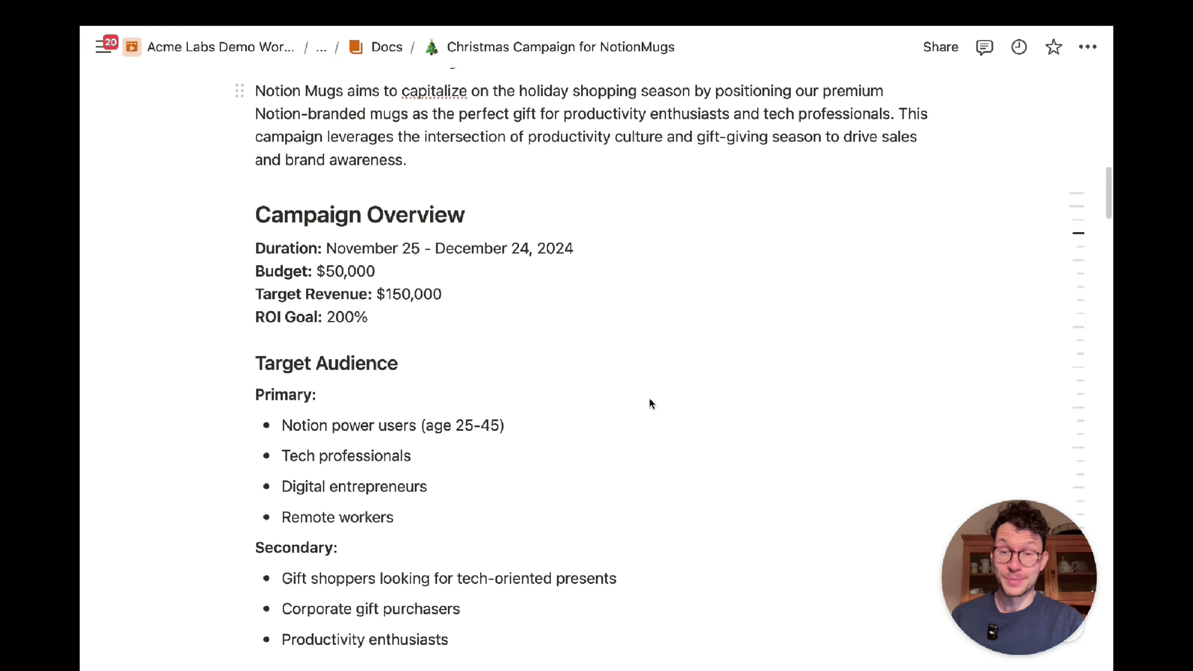
pyautogui.scroll(-9, 651, 403)
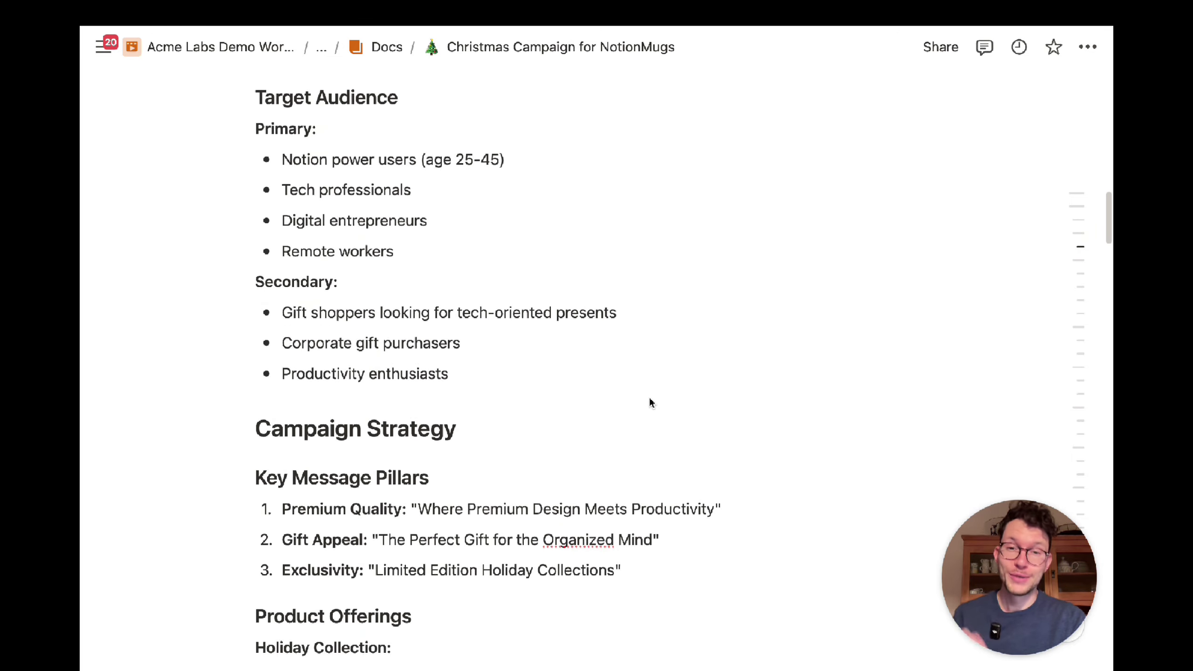
# Step: Read the campaign document's Key Message Pillars, Product Offerings, and Marketing Channels & Tactics sections
pyautogui.scroll(-9, 650, 403)
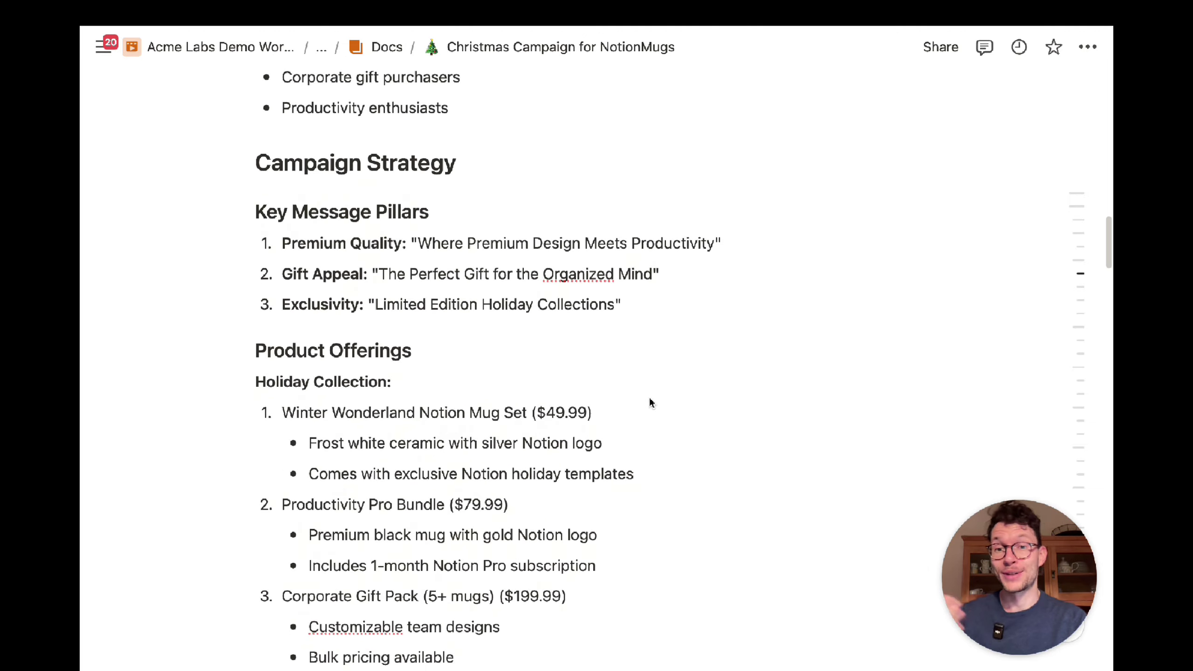
pyautogui.scroll(-7, 650, 403)
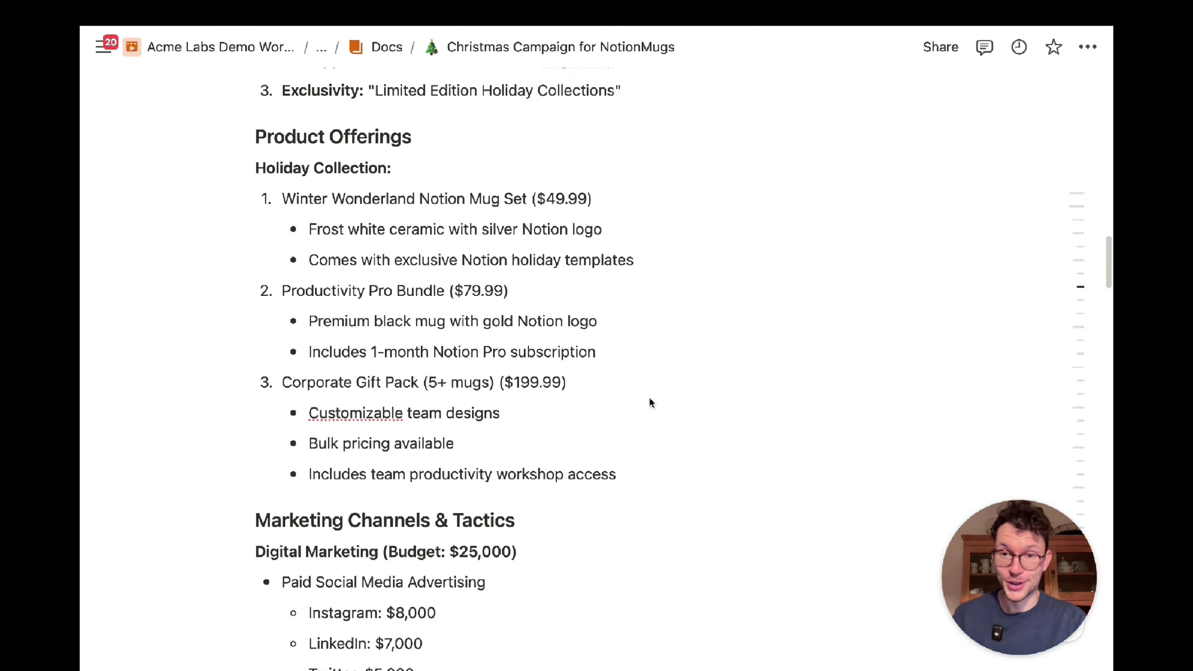
pyautogui.scroll(-14, 650, 402)
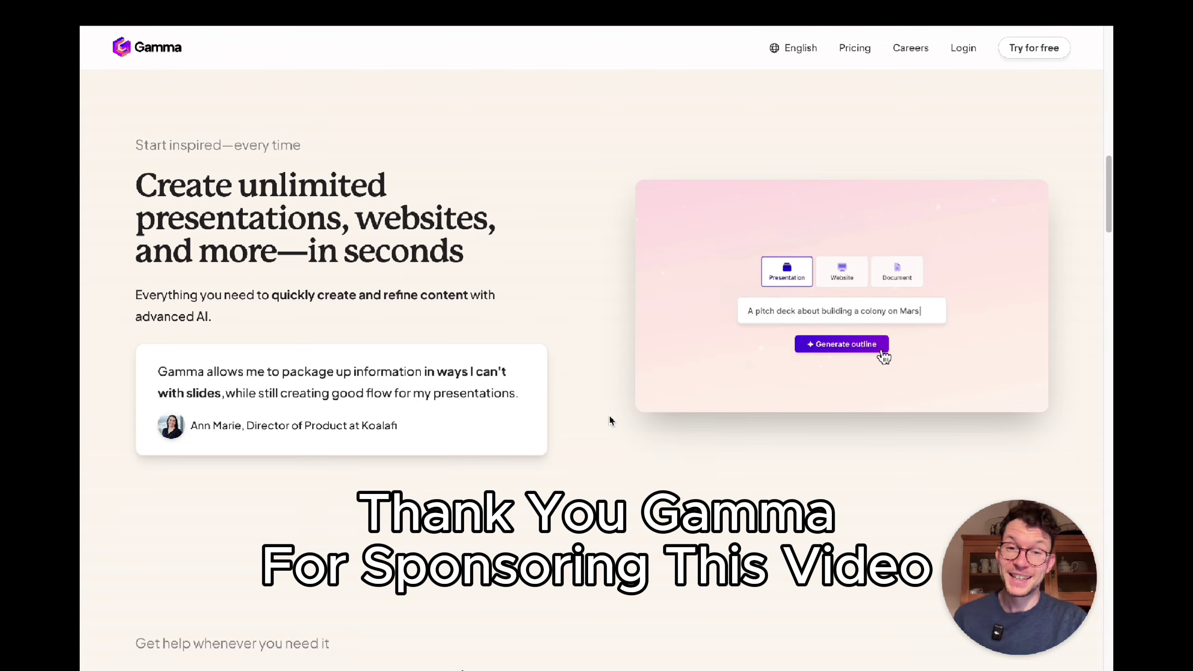
# Step: Switch to the Gamma website and look through its homepage sections on content creation, AI design help, and sharing
pyautogui.scroll(-5, 610, 420)
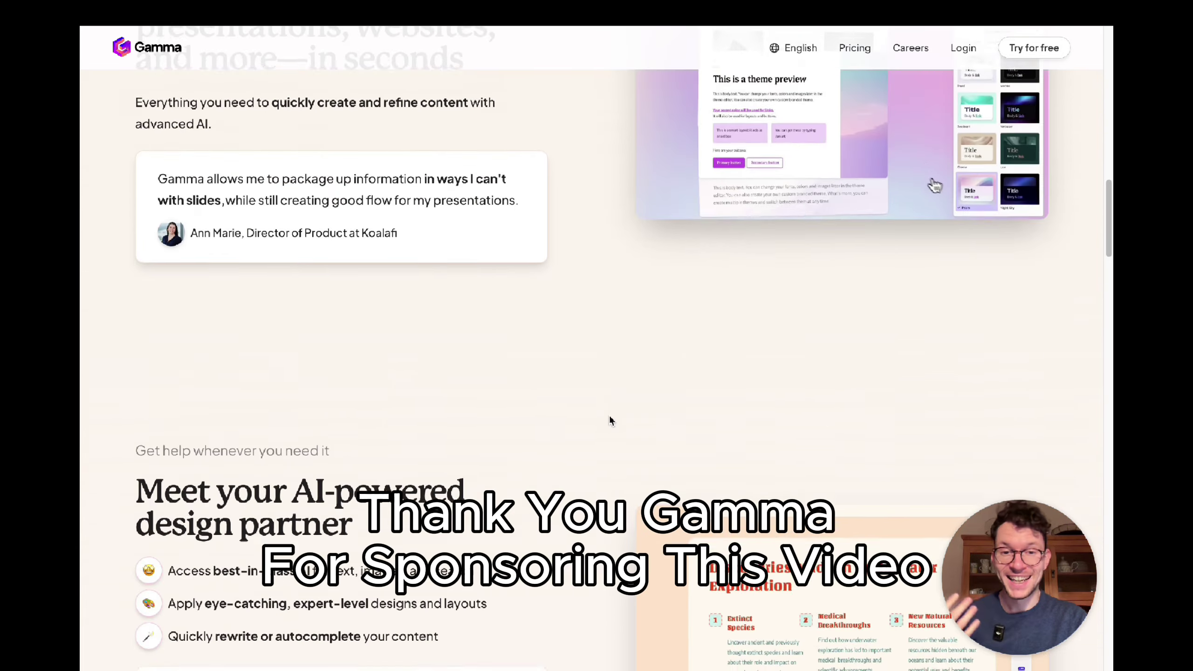
pyautogui.scroll(-9, 609, 420)
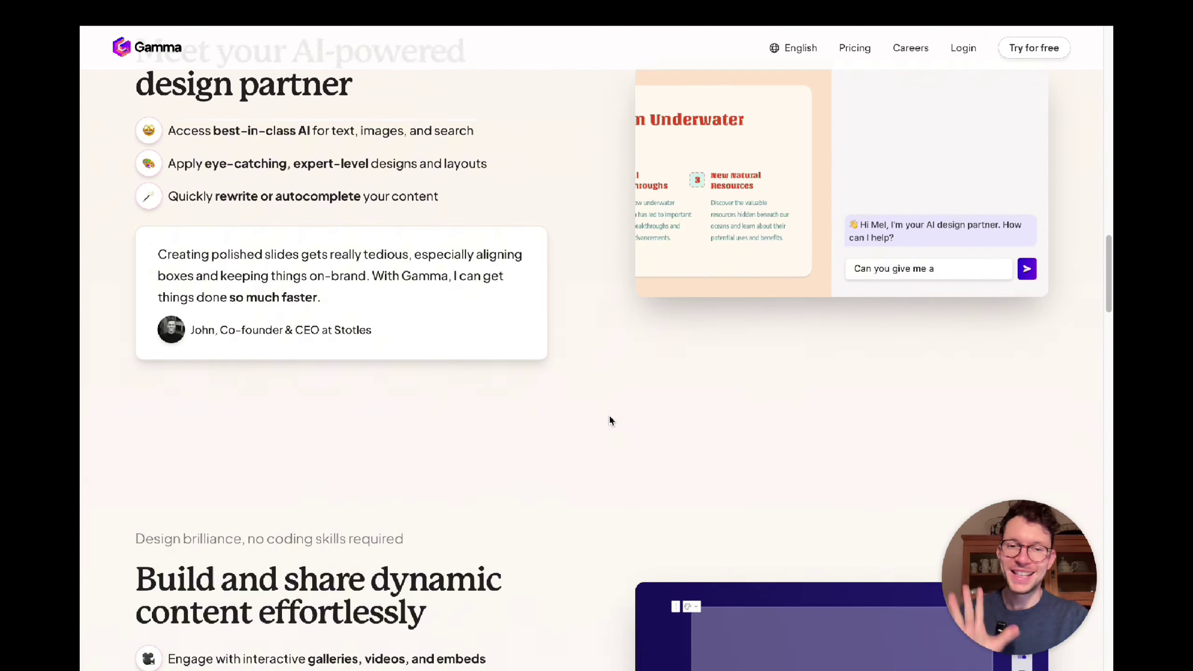
pyautogui.scroll(-8, 610, 420)
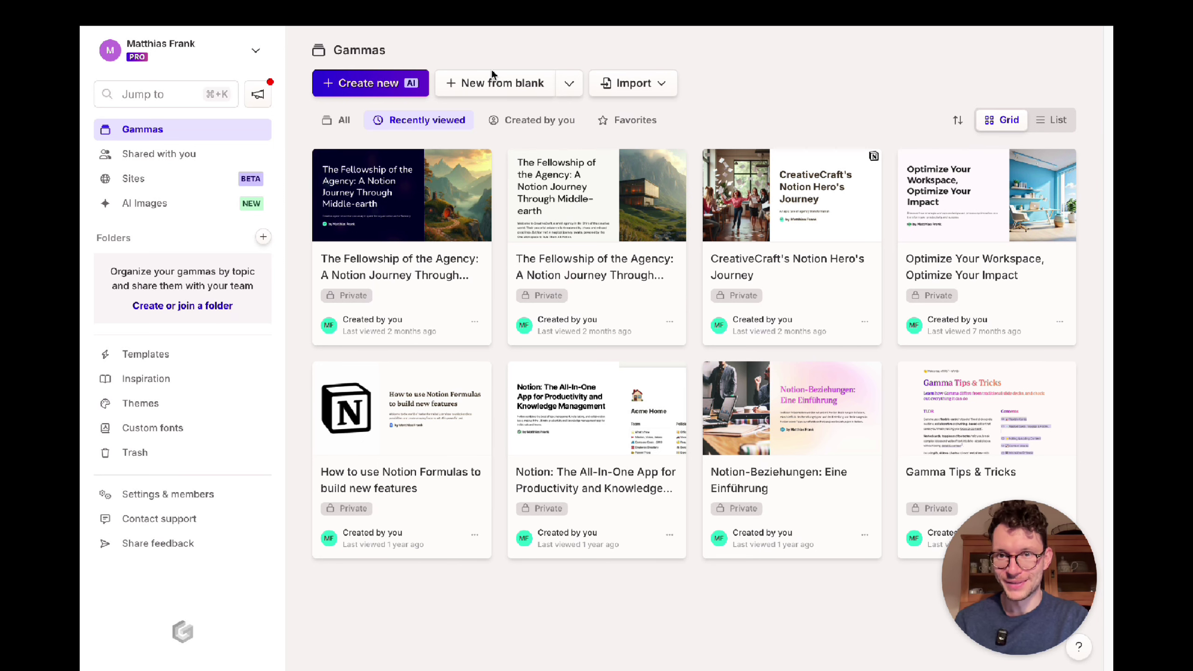
# Step: Start a new AI creation from pasted text in Gamma and paste in the Notion Mugs holiday campaign document
pyautogui.click(397, 91)
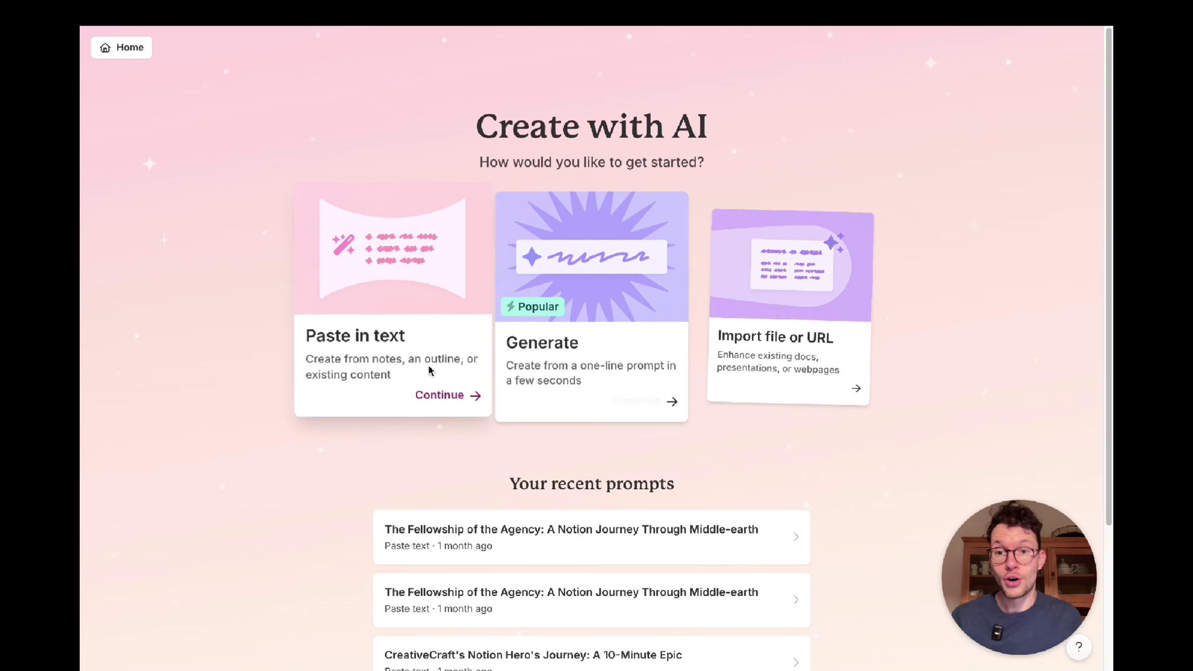
pyautogui.click(430, 393)
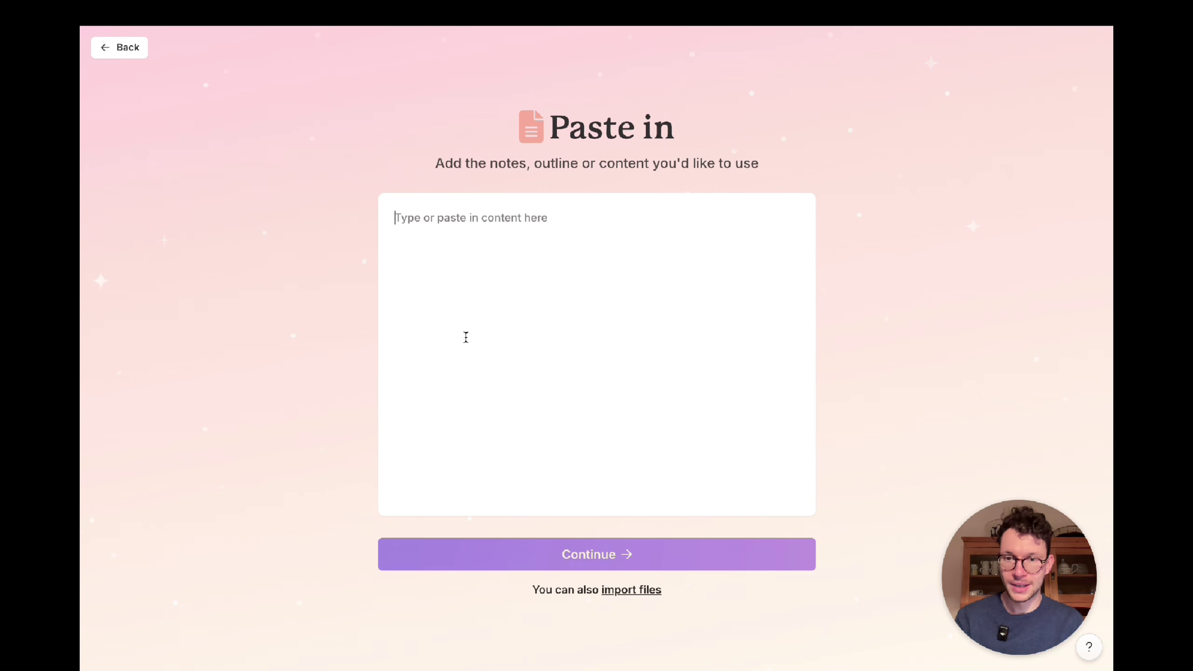
pyautogui.press('super+v')
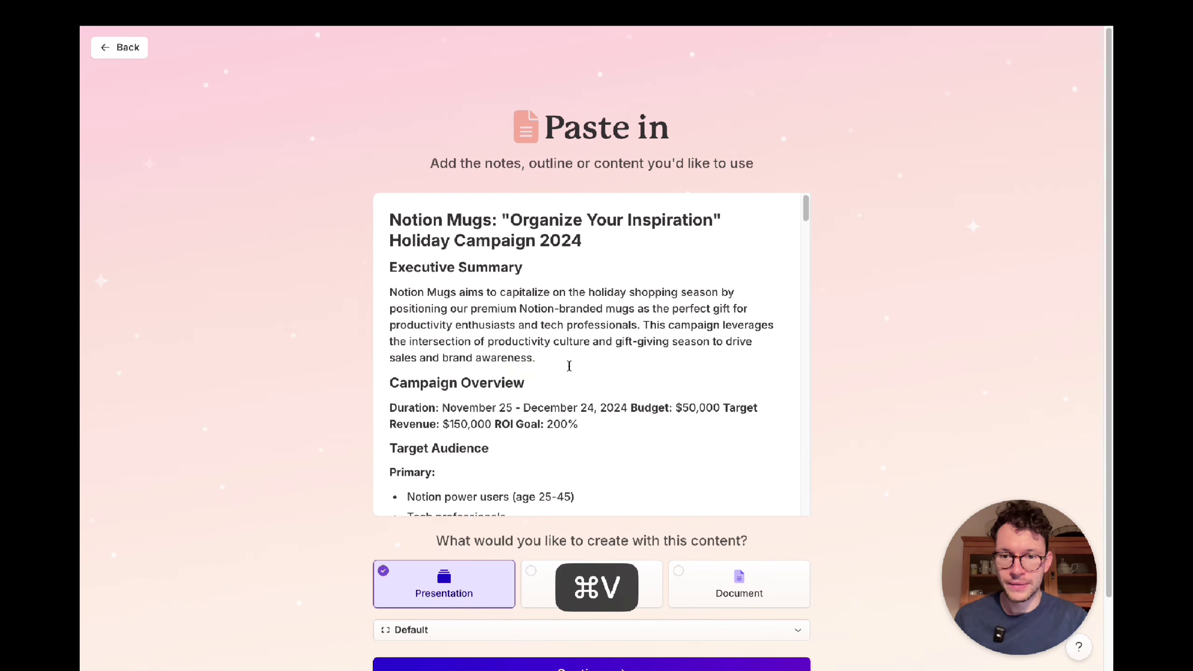
# Step: Generate a Default-size presentation of 8 cards with condensed, medium-length text, AI images, and the Sanguine theme
pyautogui.scroll(-2, 255, 418)
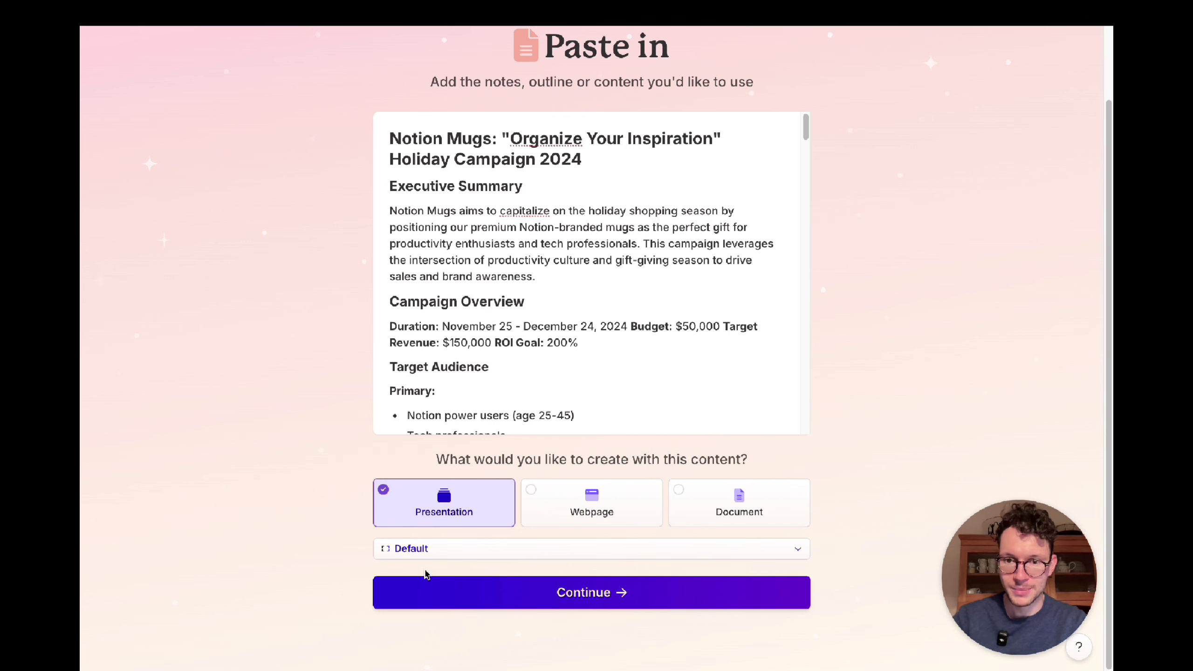
pyautogui.click(433, 595)
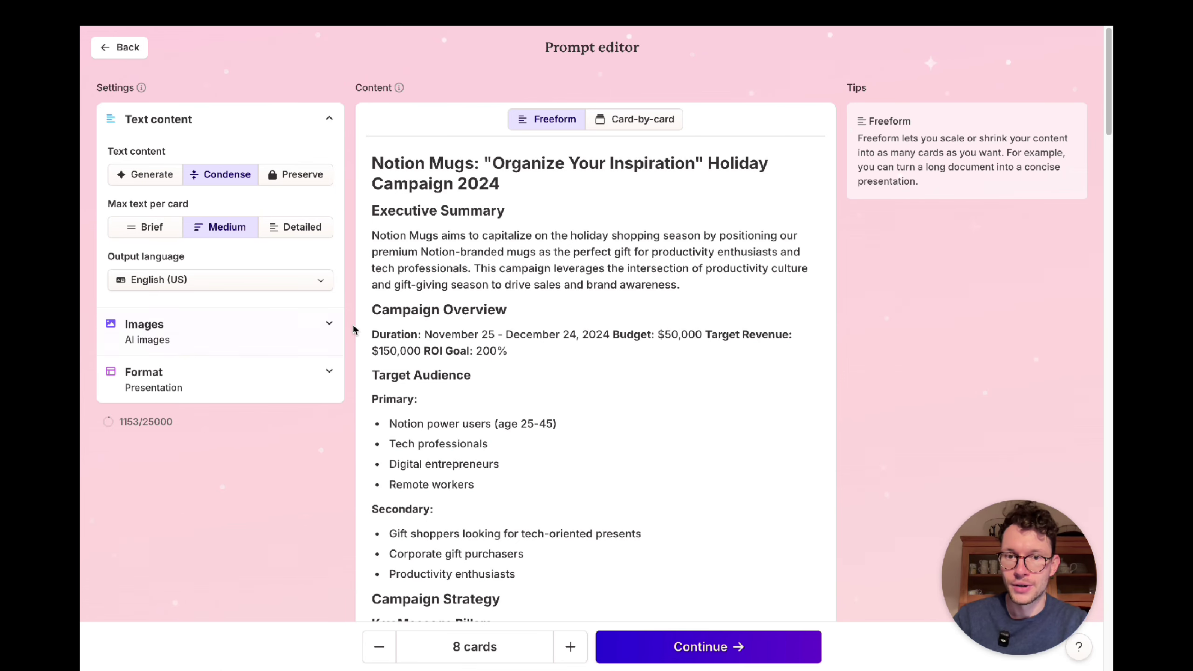
pyautogui.click(702, 648)
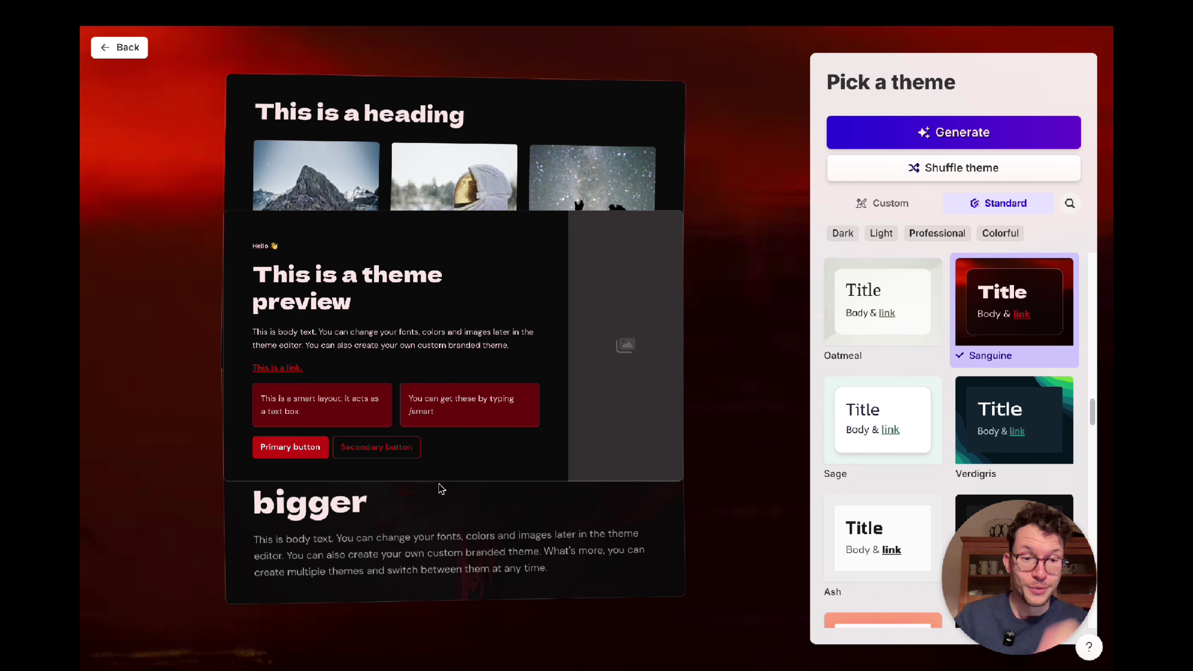
pyautogui.click(935, 136)
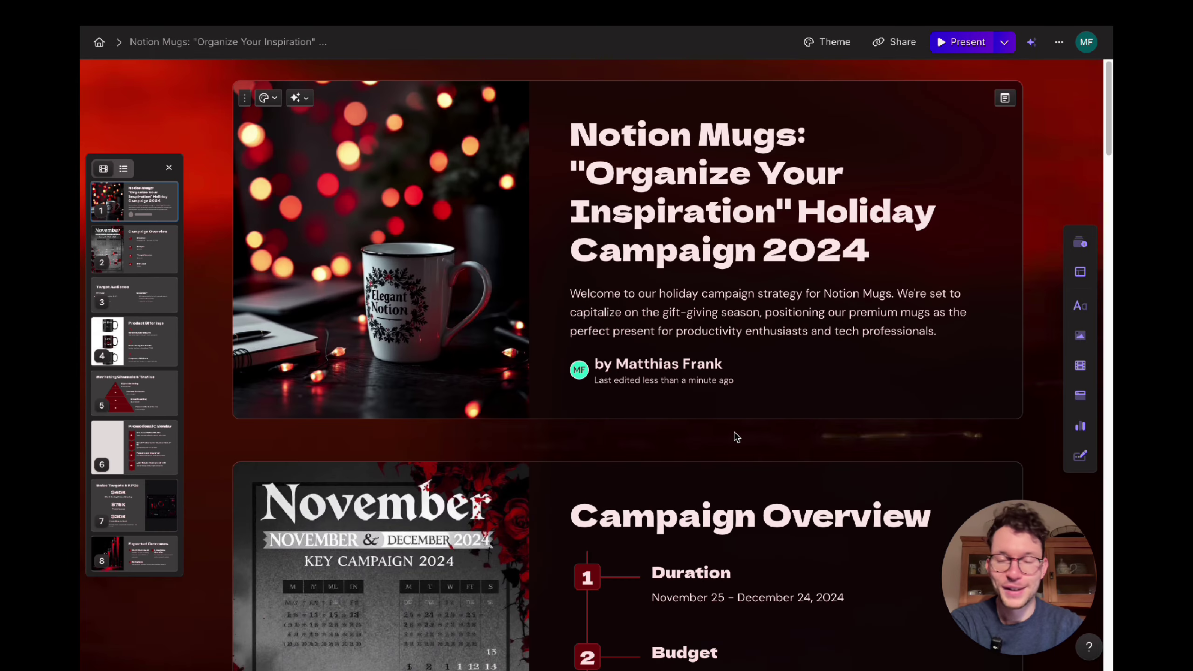
# Step: Look through the generated campaign slides from the title card to Product Offerings and return to the start
pyautogui.scroll(-15, 735, 403)
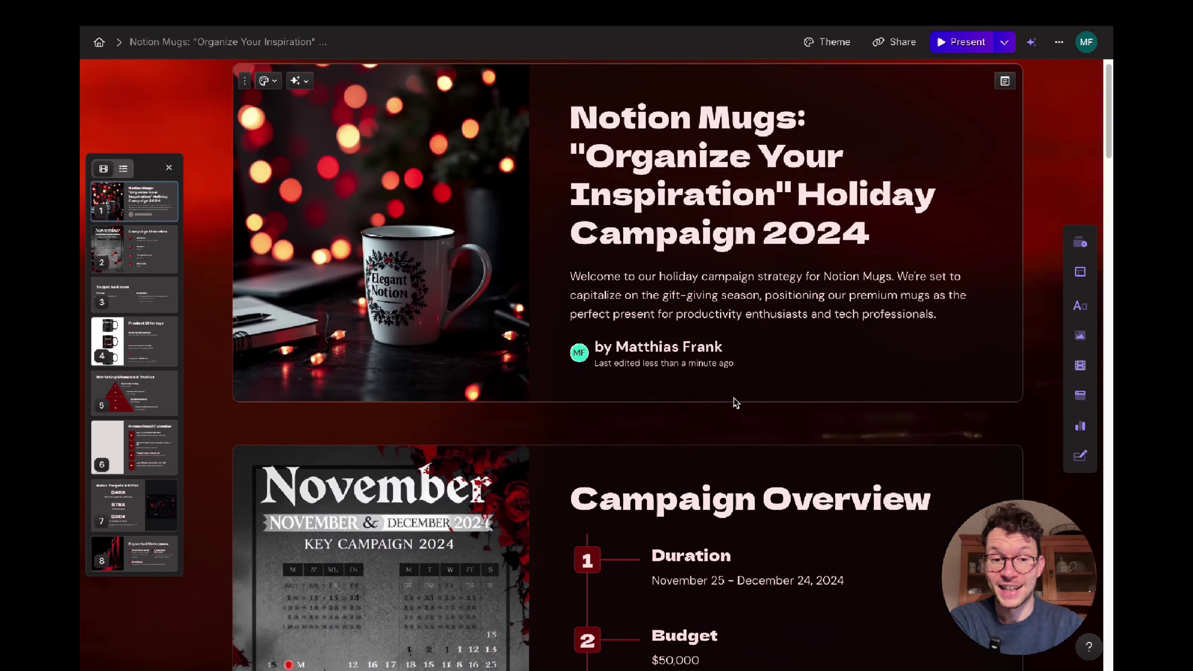
pyautogui.scroll(-5, 736, 404)
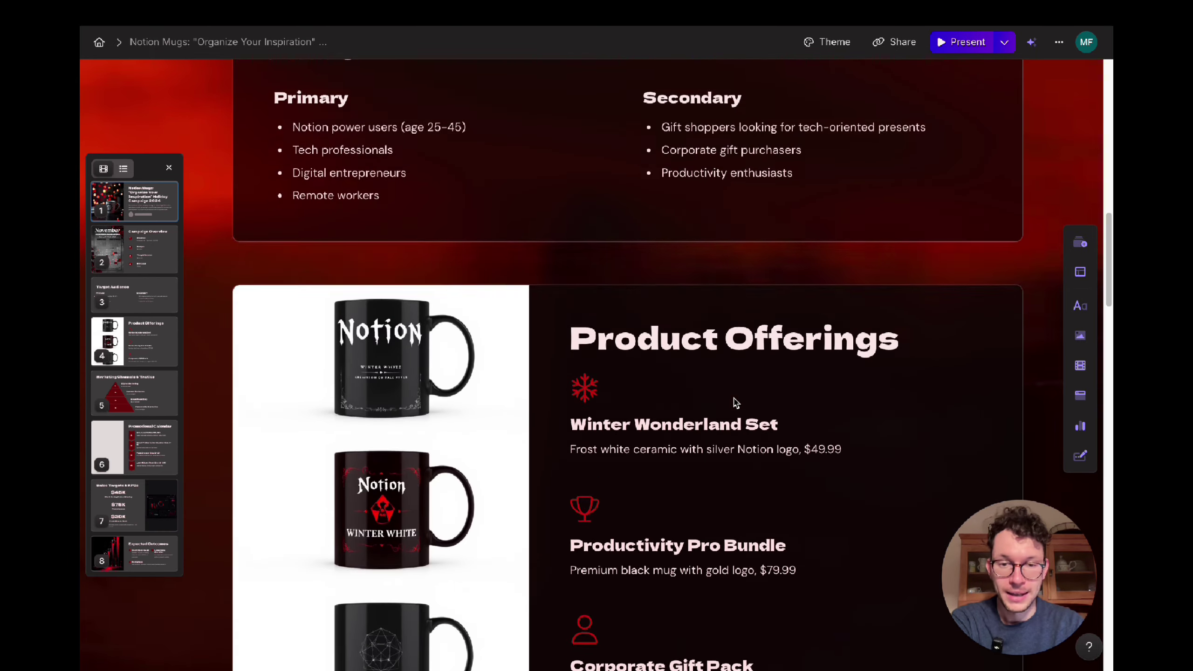
pyautogui.scroll(20, 736, 403)
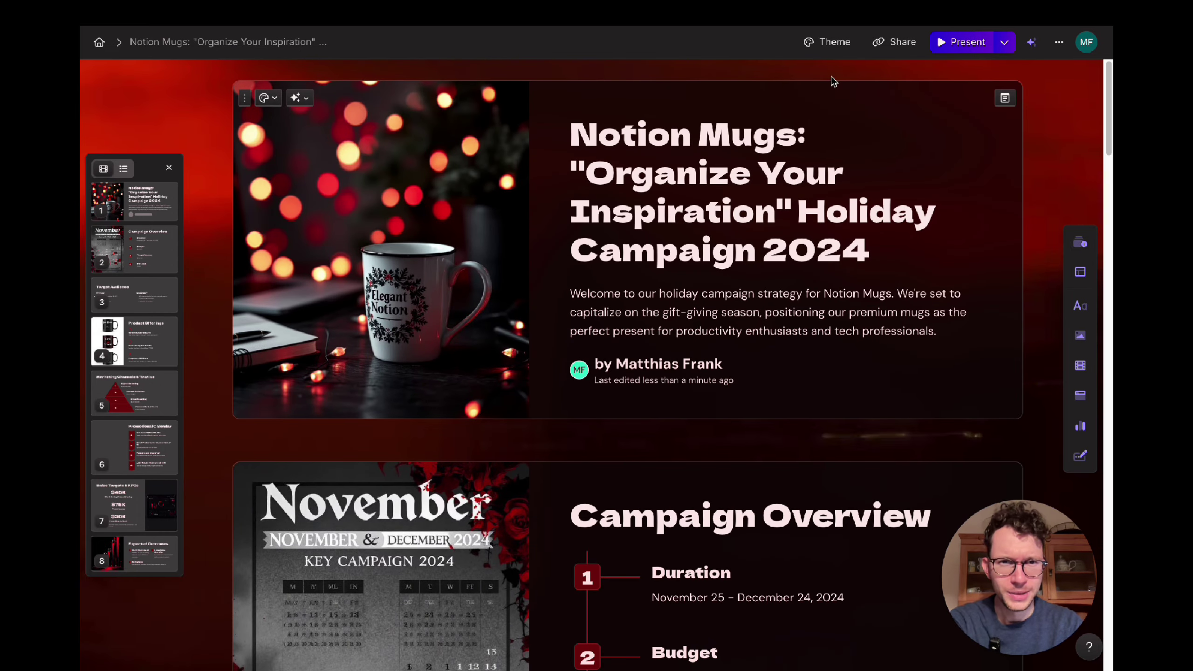
# Step: Change the presentation's theme to the standard Finesse theme and close the theme settings
pyautogui.click(827, 42)
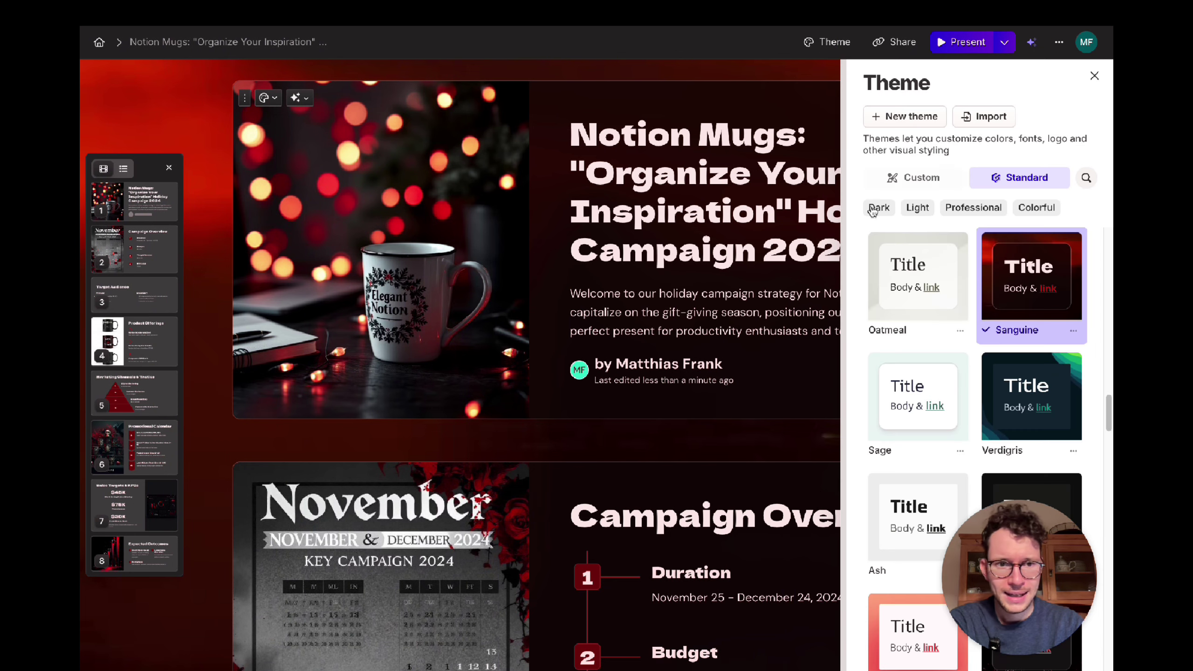
pyautogui.scroll(-3, 912, 360)
pyautogui.scroll(-6, 912, 359)
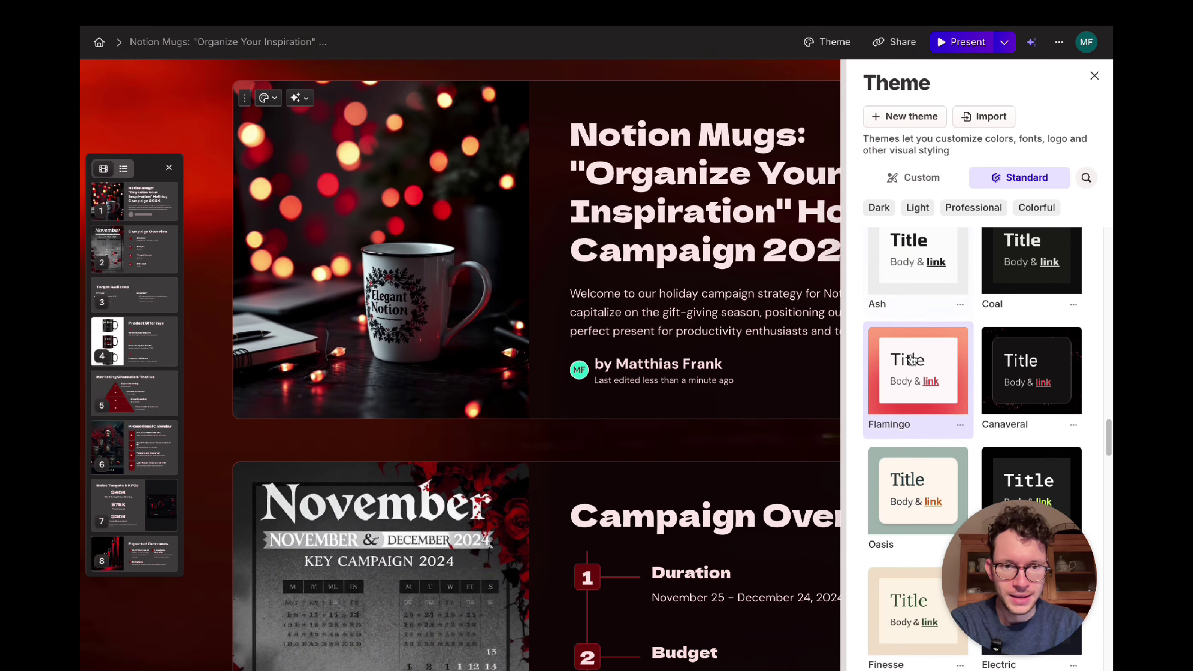
pyautogui.scroll(1, 912, 359)
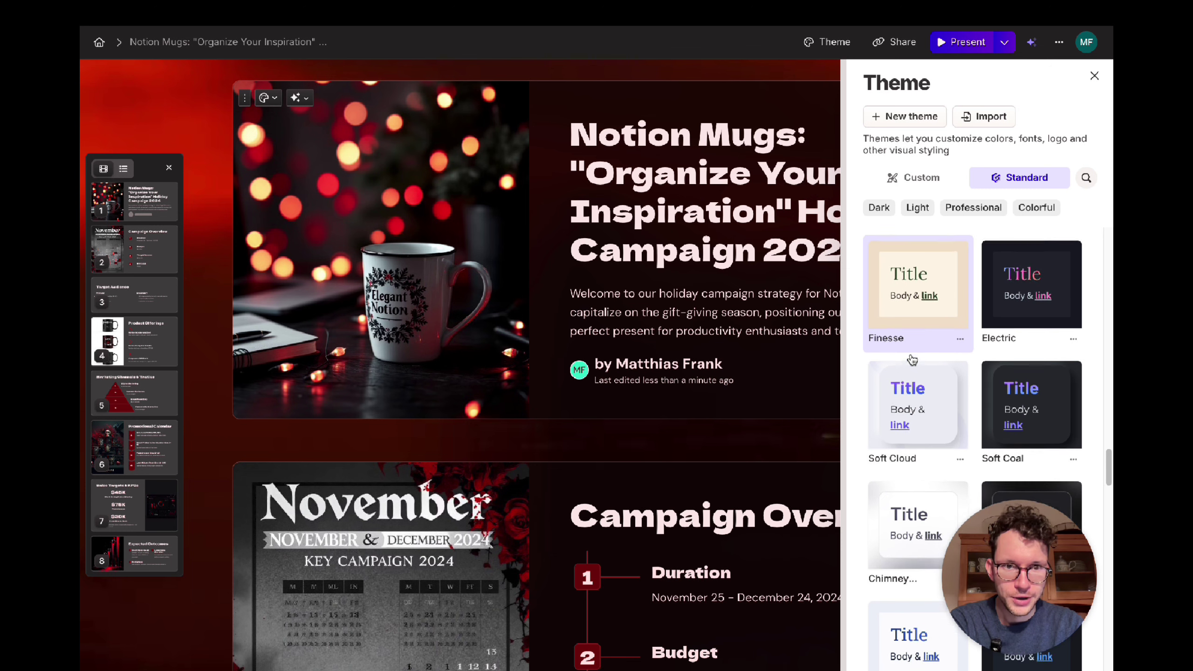
pyautogui.click(885, 352)
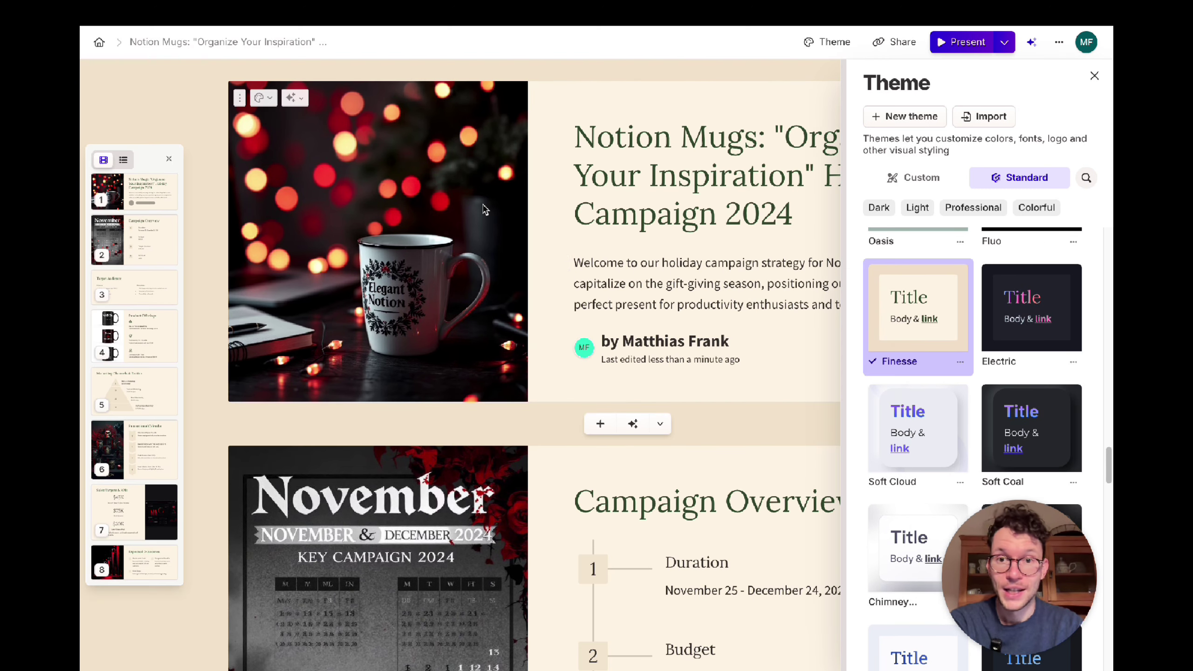
pyautogui.click(573, 181)
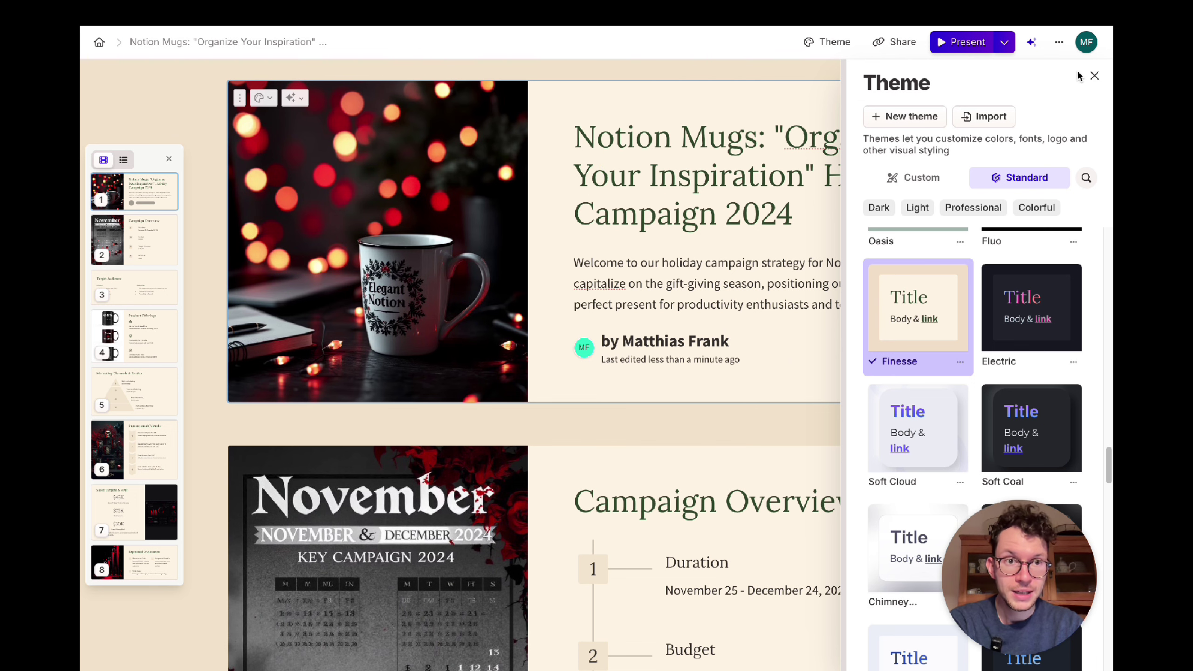
pyautogui.click(1094, 76)
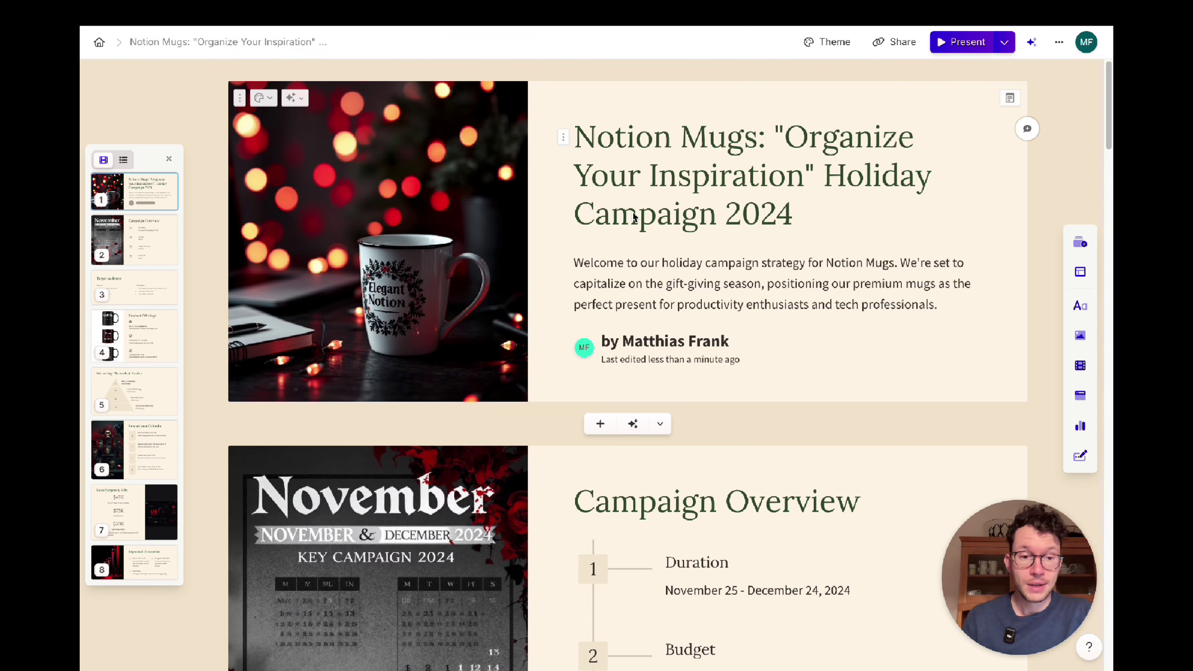
# Step: Review the restyled Campaign Overview, Target Audience, and Product Offerings slides, including their text blocks and images
pyautogui.scroll(-3, 629, 305)
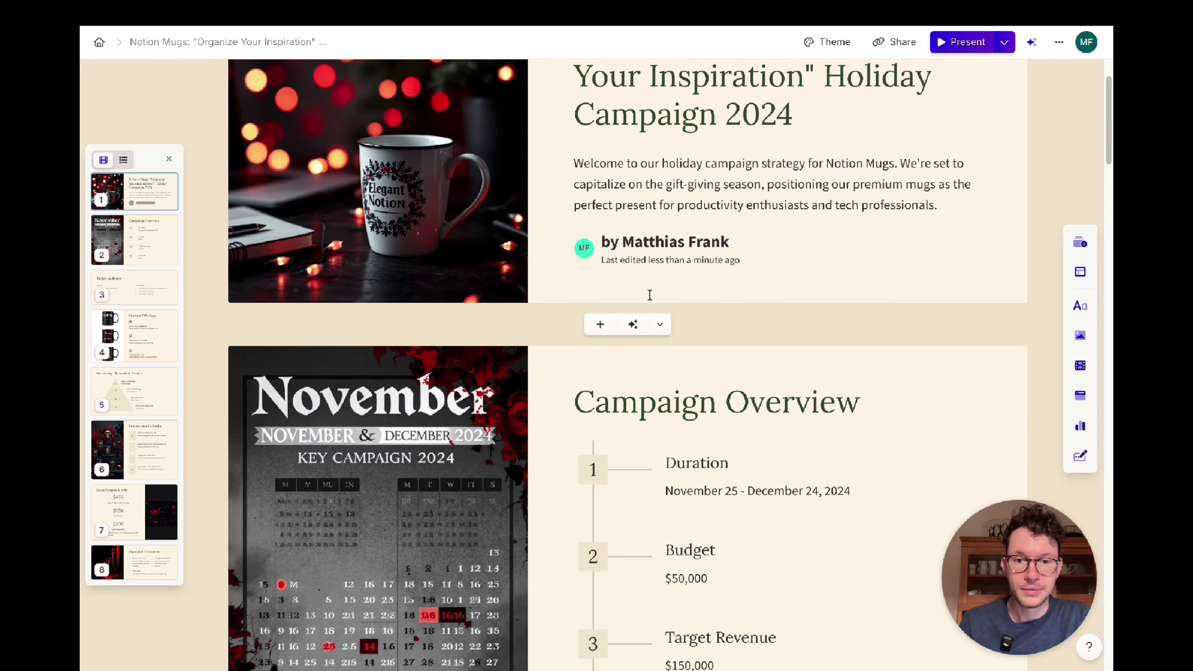
pyautogui.scroll(-5, 631, 340)
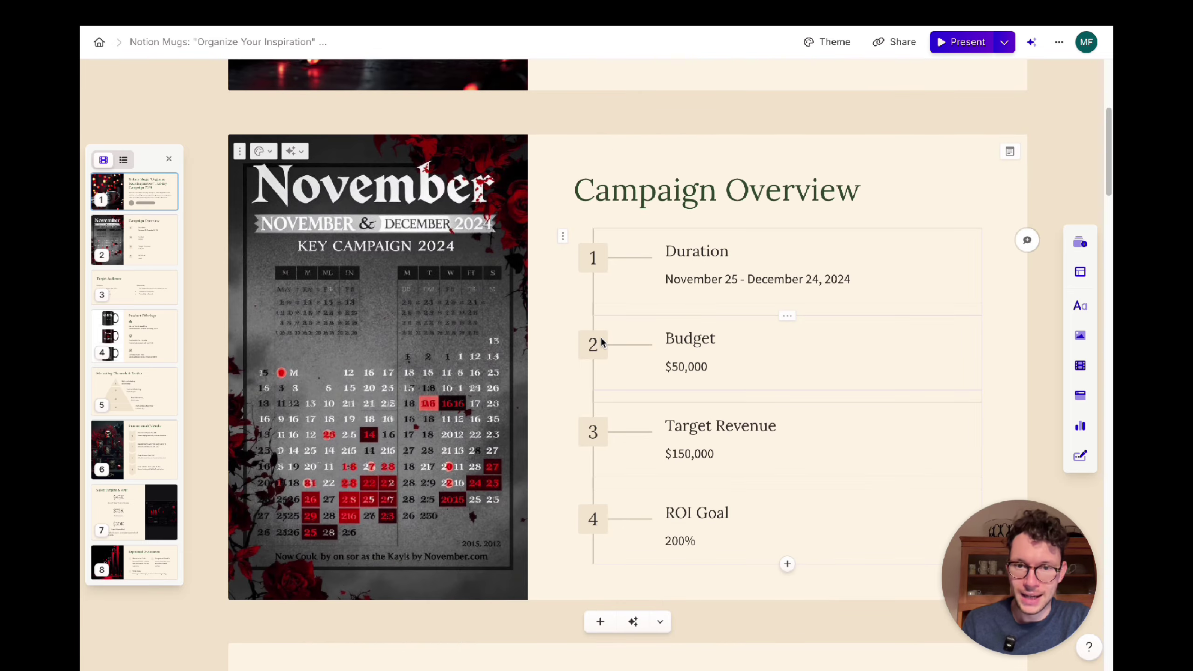
pyautogui.click(652, 349)
pyautogui.scroll(-2, 733, 423)
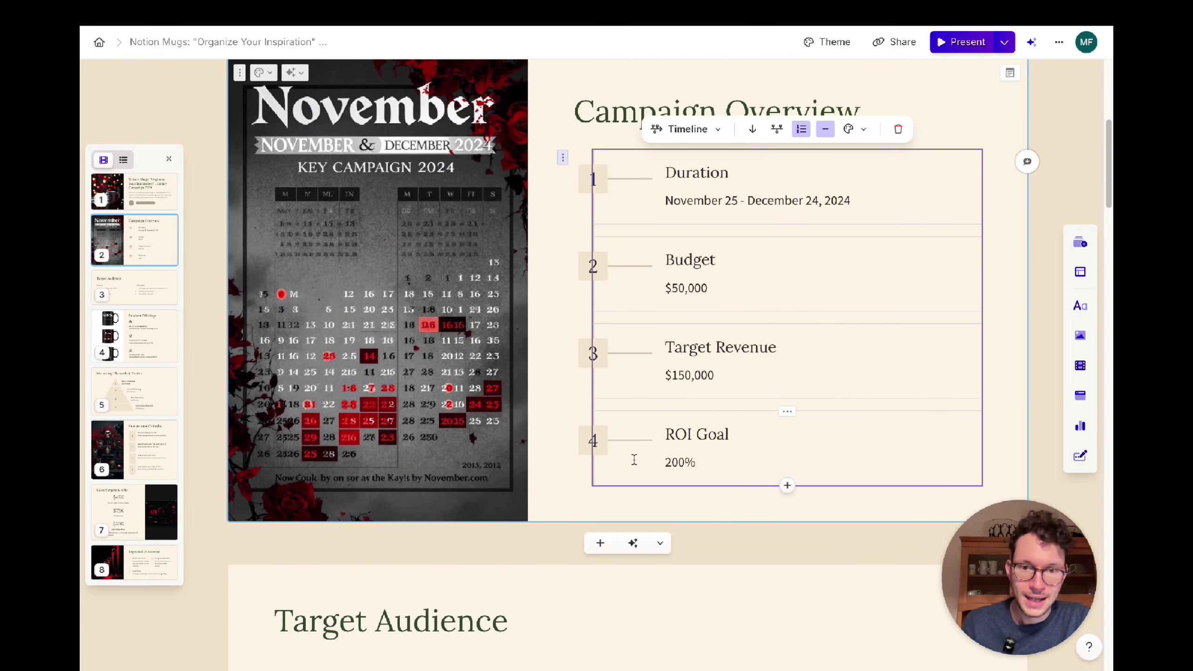
pyautogui.scroll(10, 630, 376)
pyautogui.scroll(-16, 634, 375)
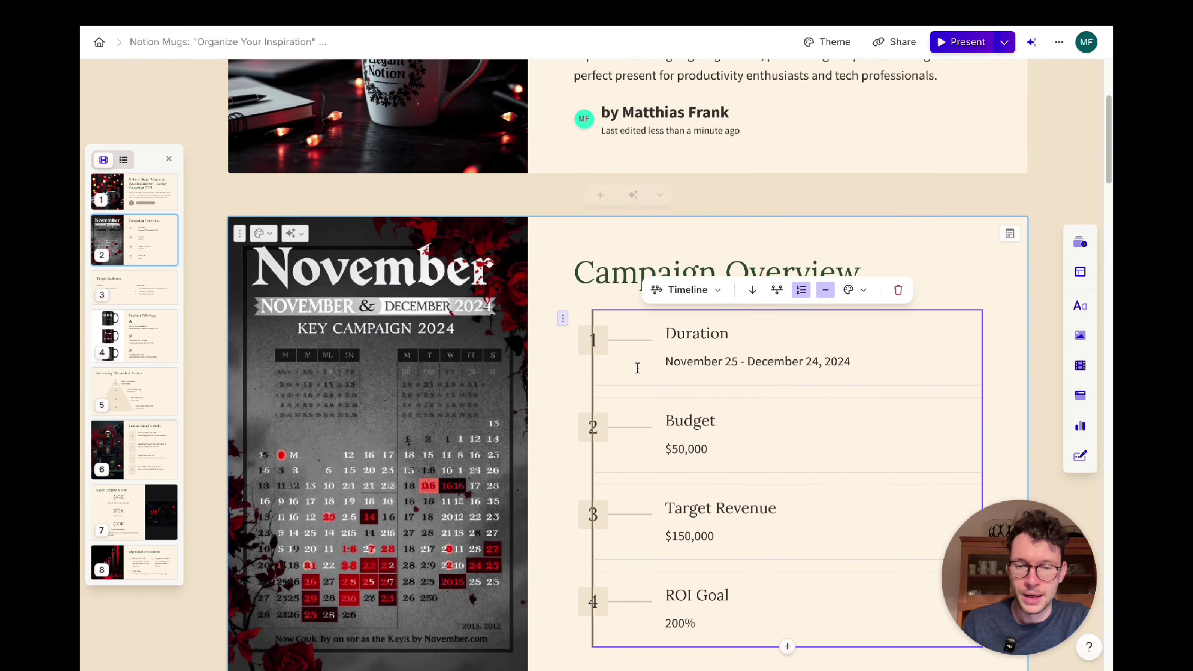
pyautogui.scroll(-7, 634, 375)
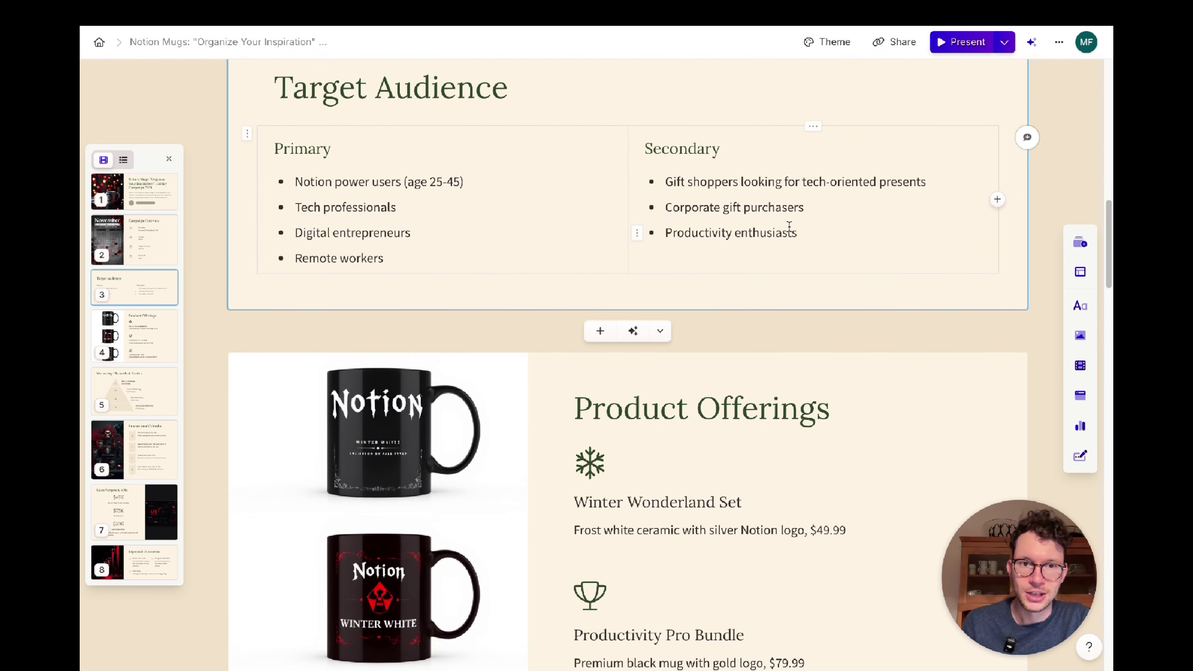
pyautogui.click(815, 231)
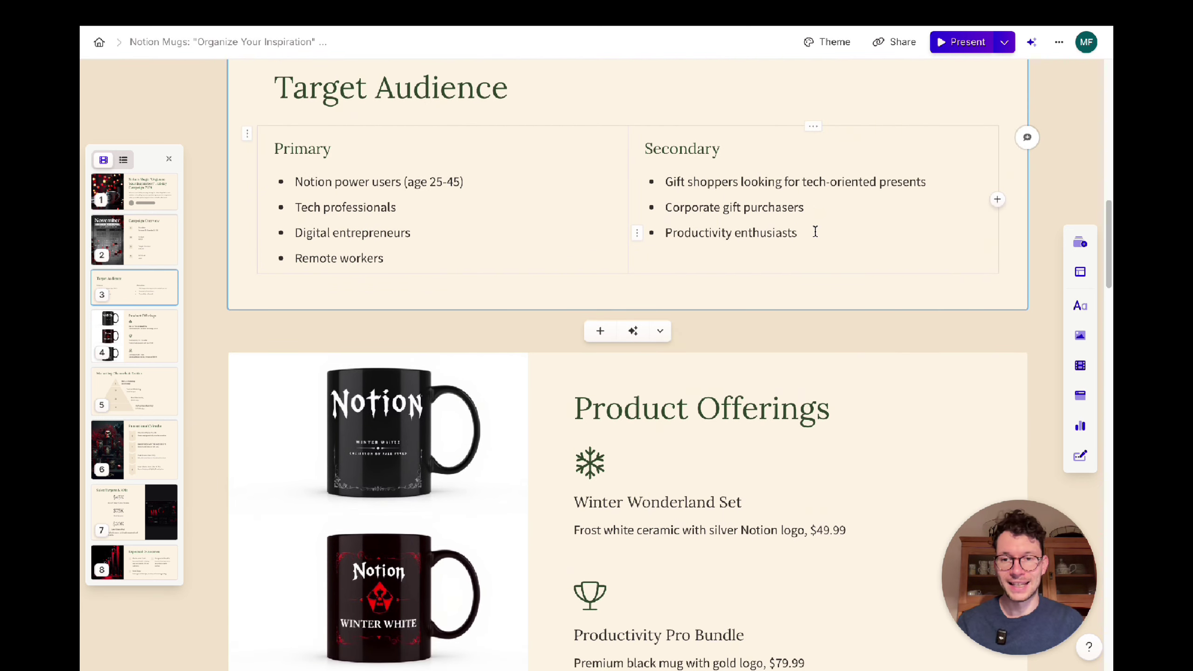
pyautogui.scroll(-7, 814, 230)
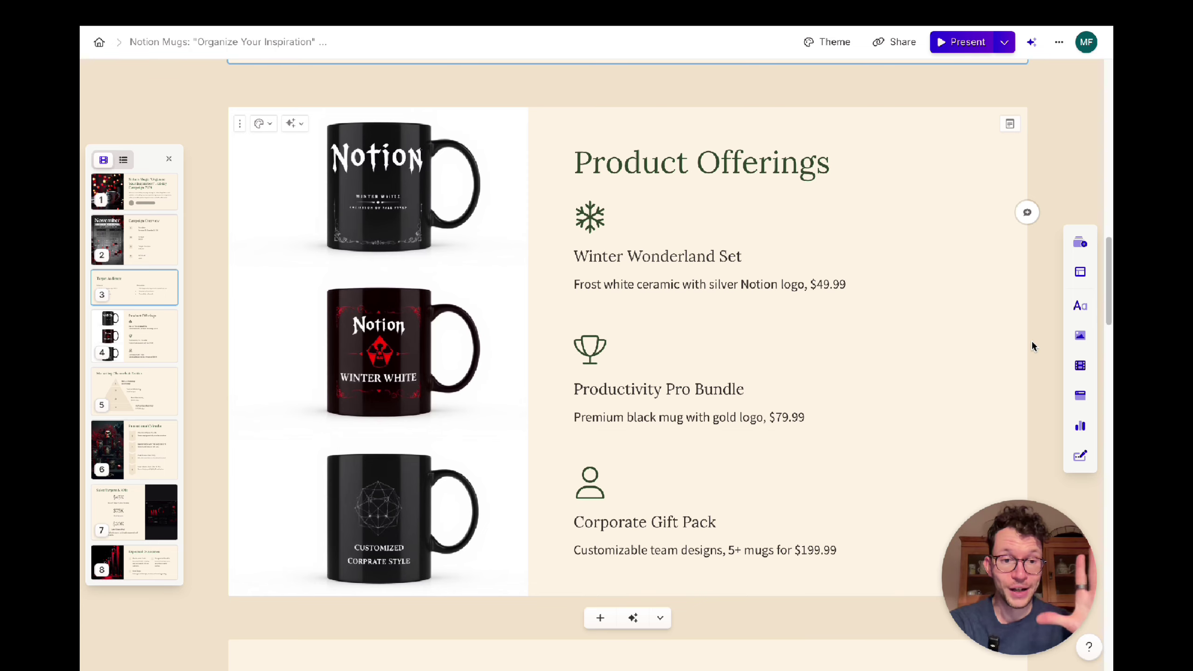
pyautogui.scroll(-14, 953, 373)
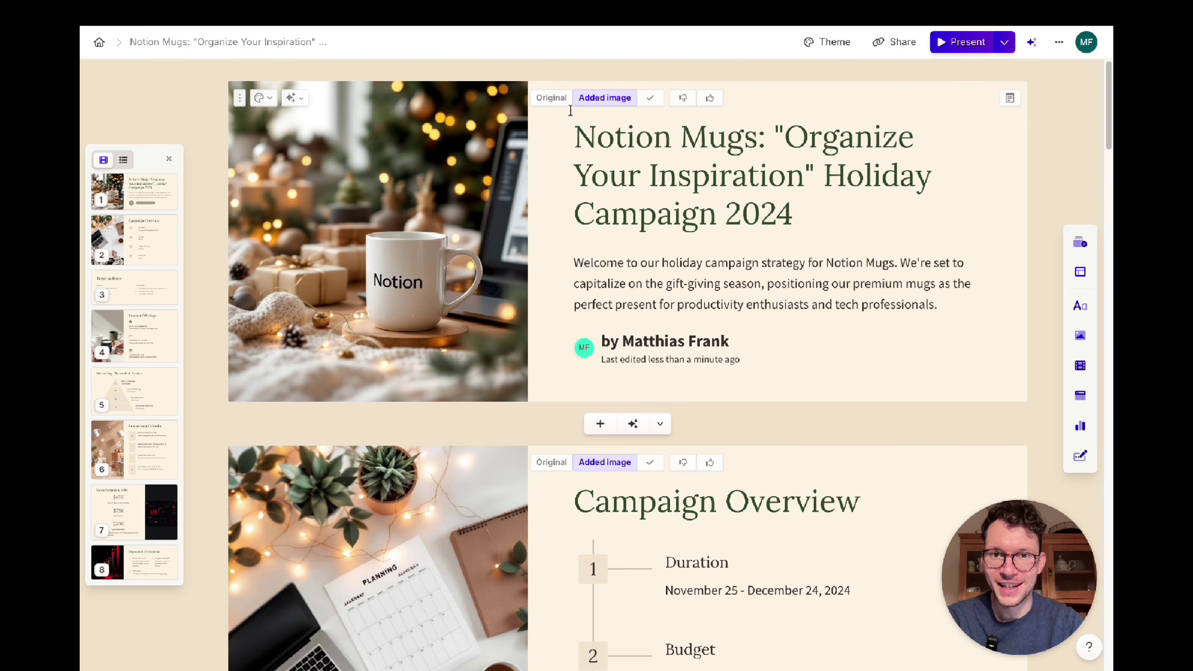
# Step: Compare the original and added images on the title and Promotional Calendar slides, leaving the added versions selected
pyautogui.click(552, 98)
pyautogui.click(592, 104)
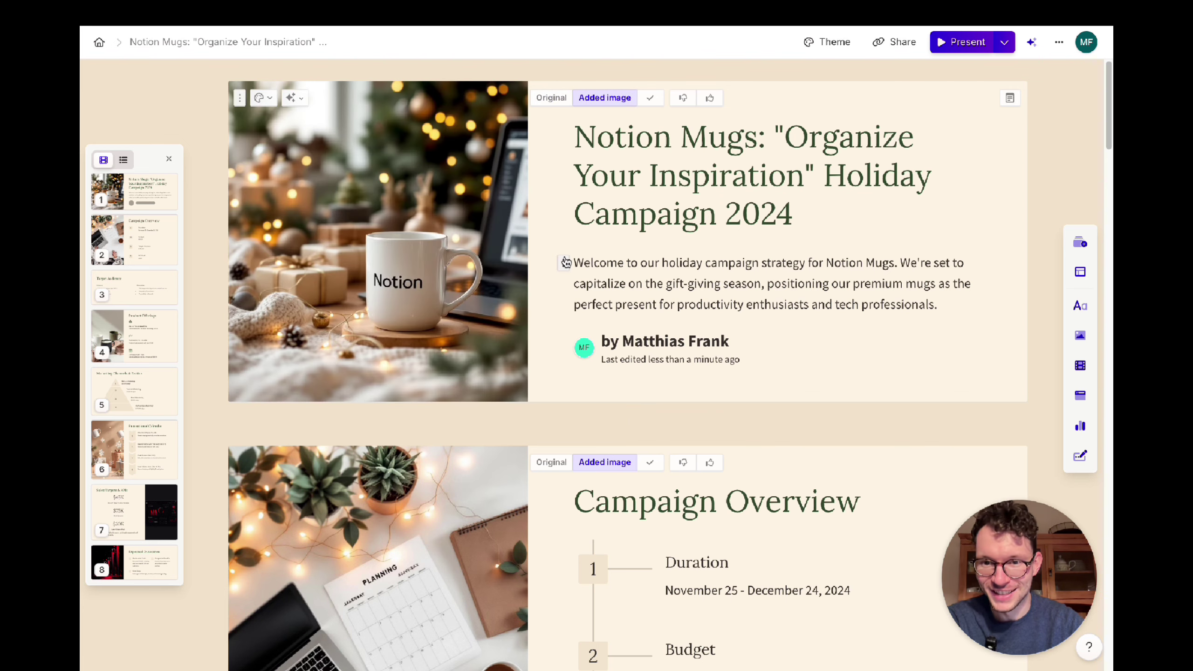
pyautogui.scroll(-20, 462, 452)
pyautogui.scroll(-15, 463, 452)
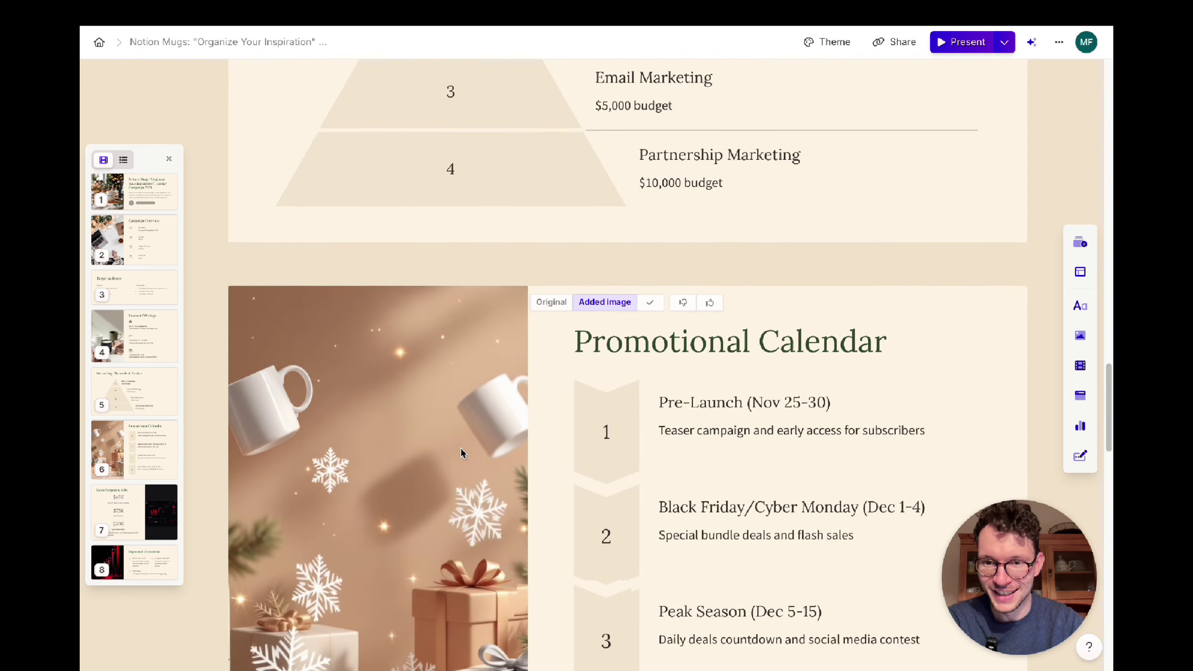
pyautogui.click(552, 201)
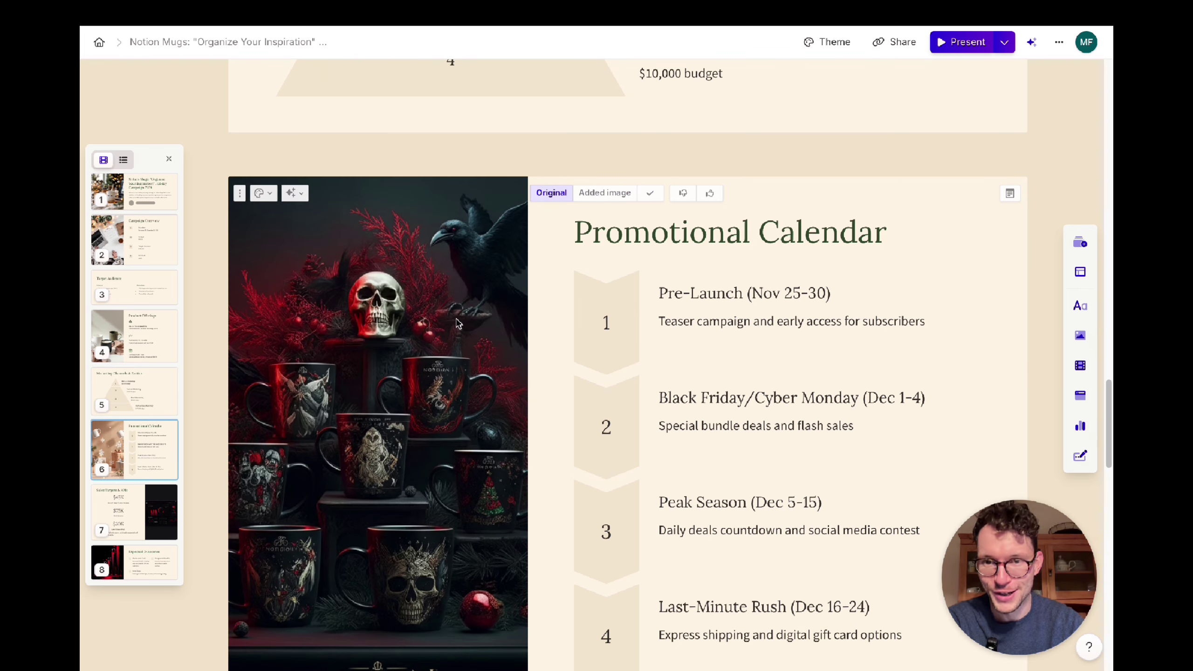
pyautogui.click(600, 197)
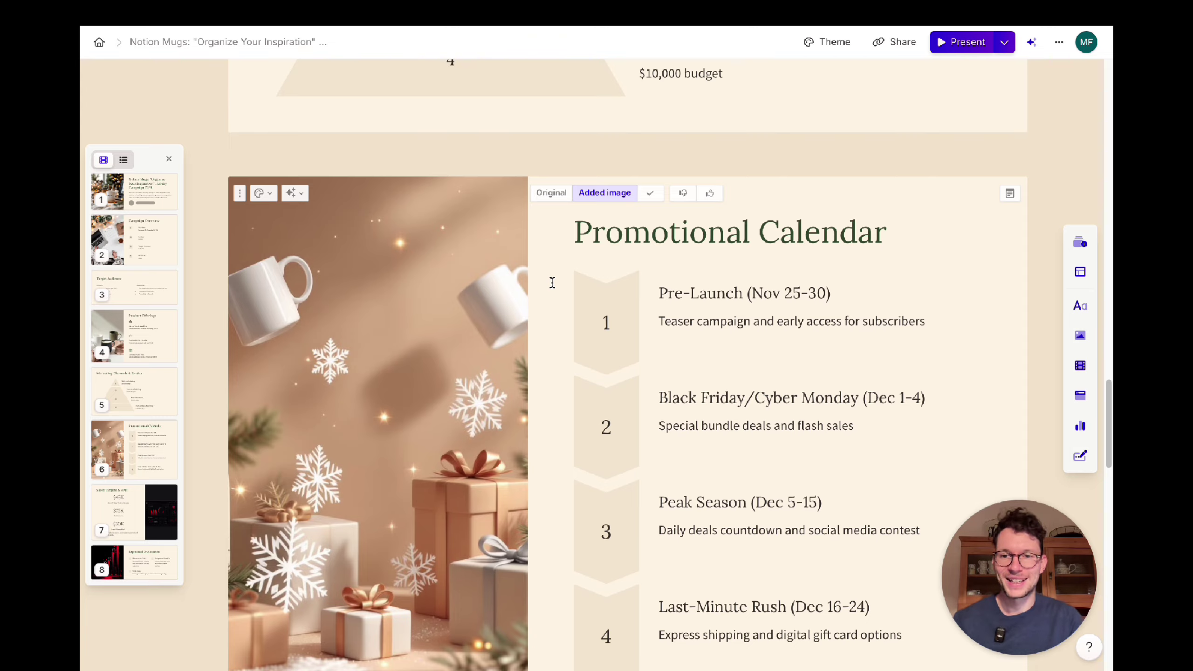
pyautogui.scroll(20, 552, 282)
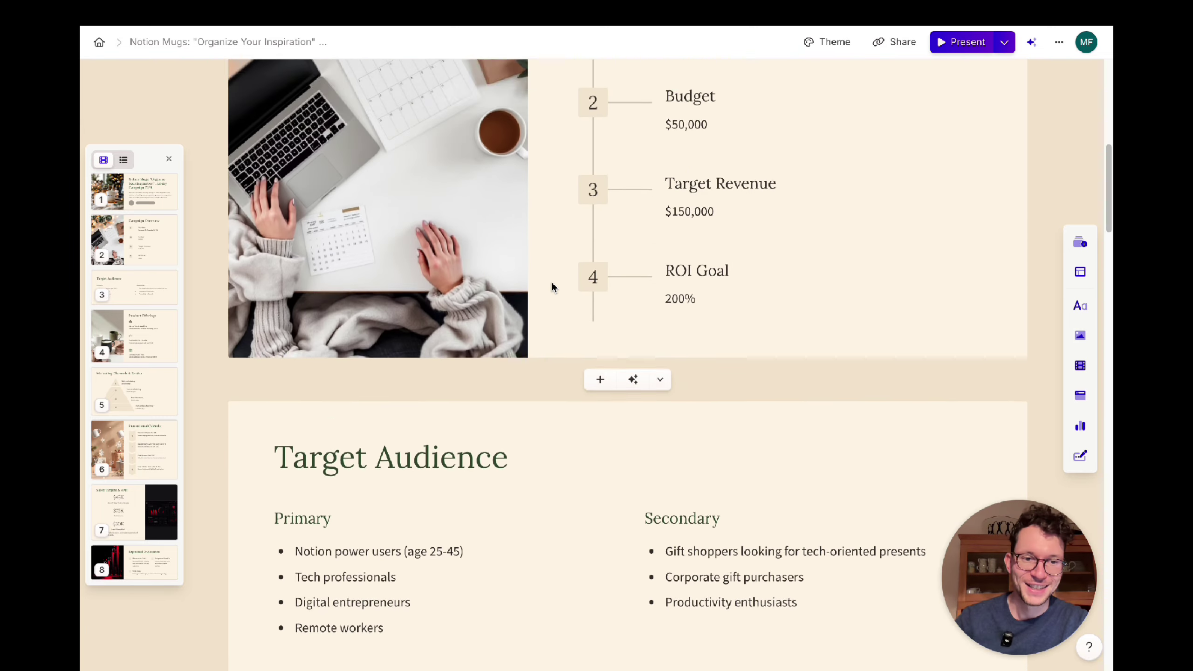
# Step: Look through the Gamma website's sections on building dynamic content and restyling existing content
pyautogui.scroll(10, 553, 284)
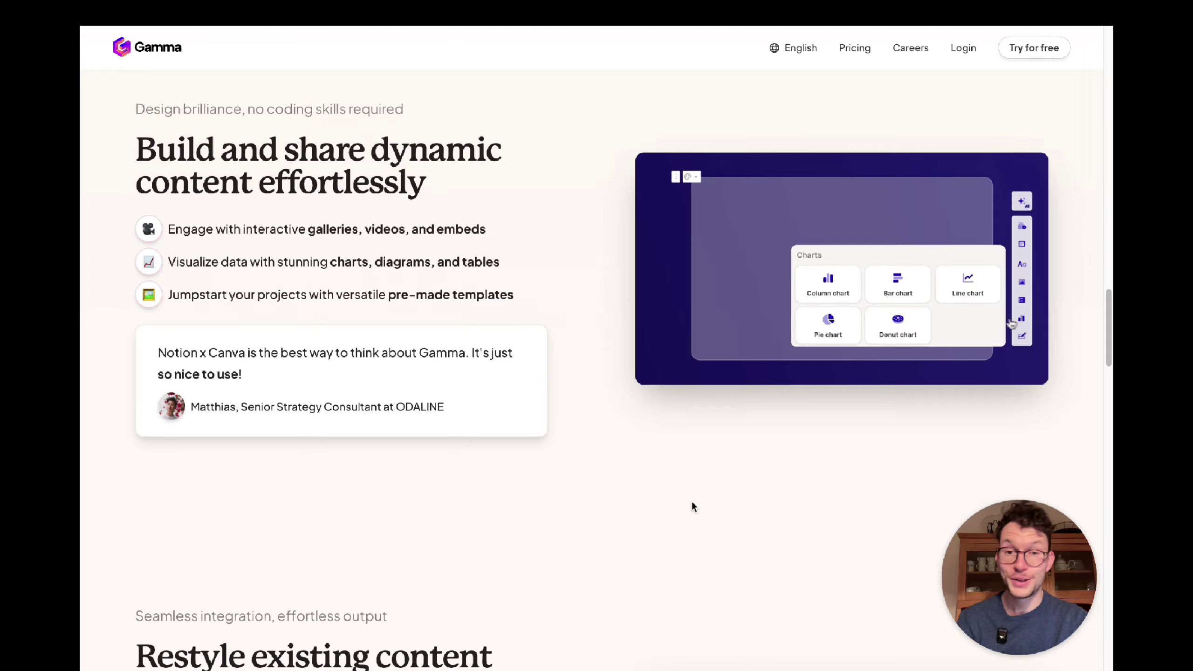
pyautogui.scroll(-2, 691, 500)
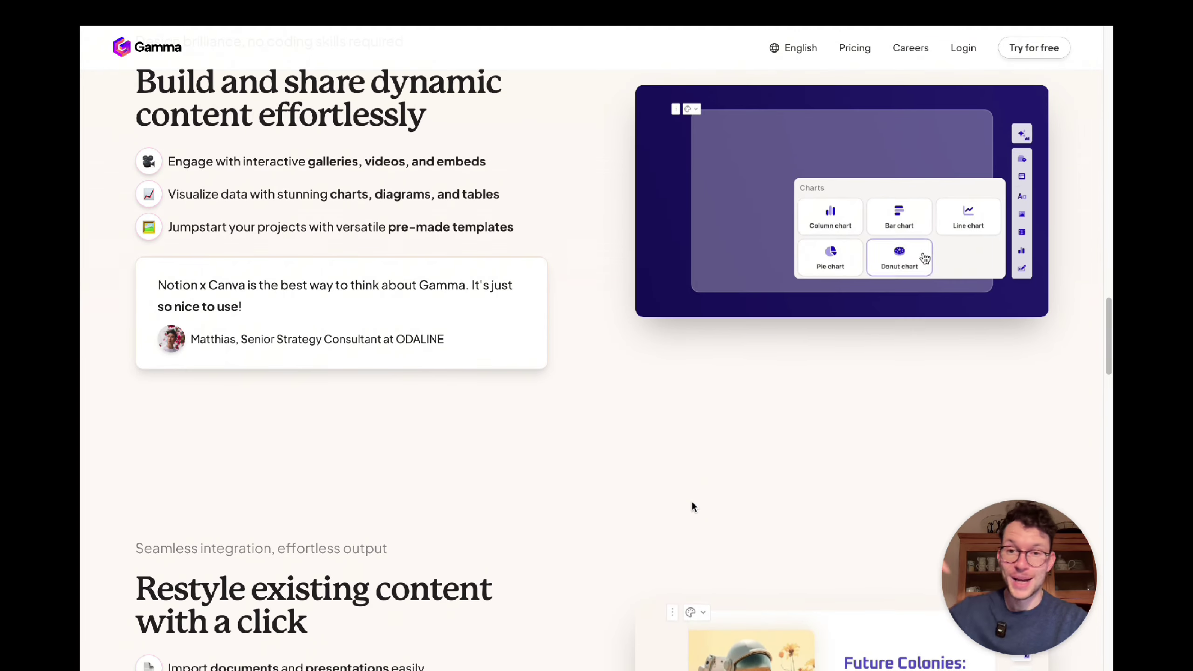
pyautogui.scroll(-13, 693, 506)
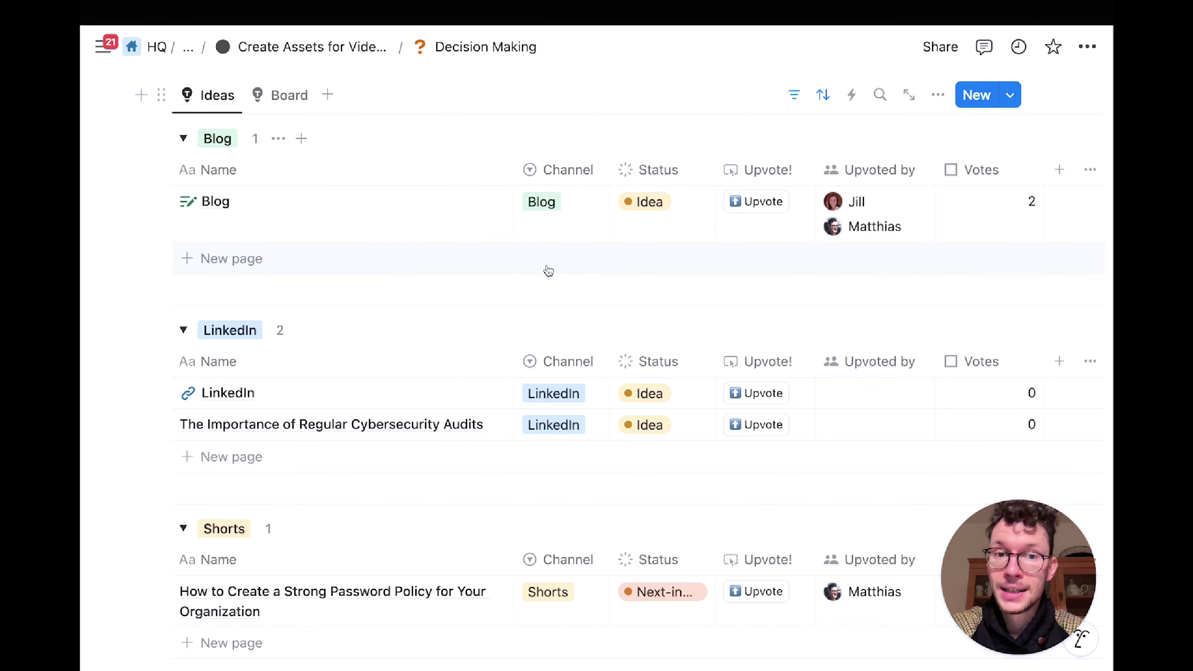
# Step: Examine the trigger and action of the Upvote! button property's automation in the Ideas view, and close it without changes
pyautogui.moveTo(735, 288)
pyautogui.scroll(-1, 724, 295)
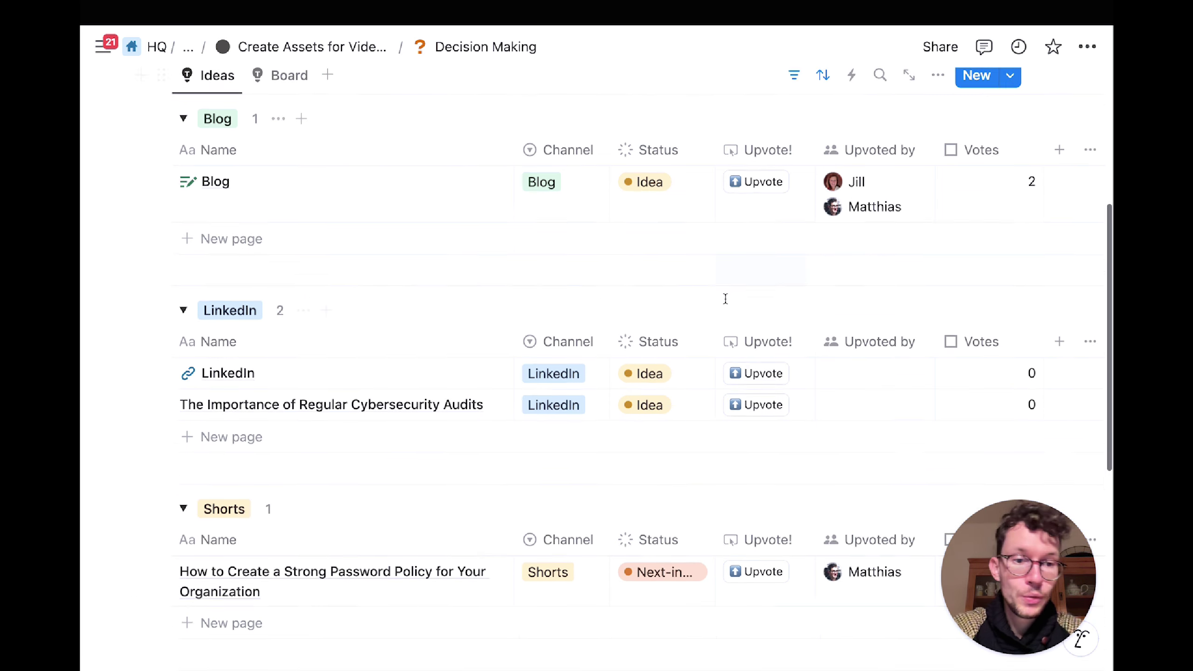
pyautogui.scroll(3, 724, 295)
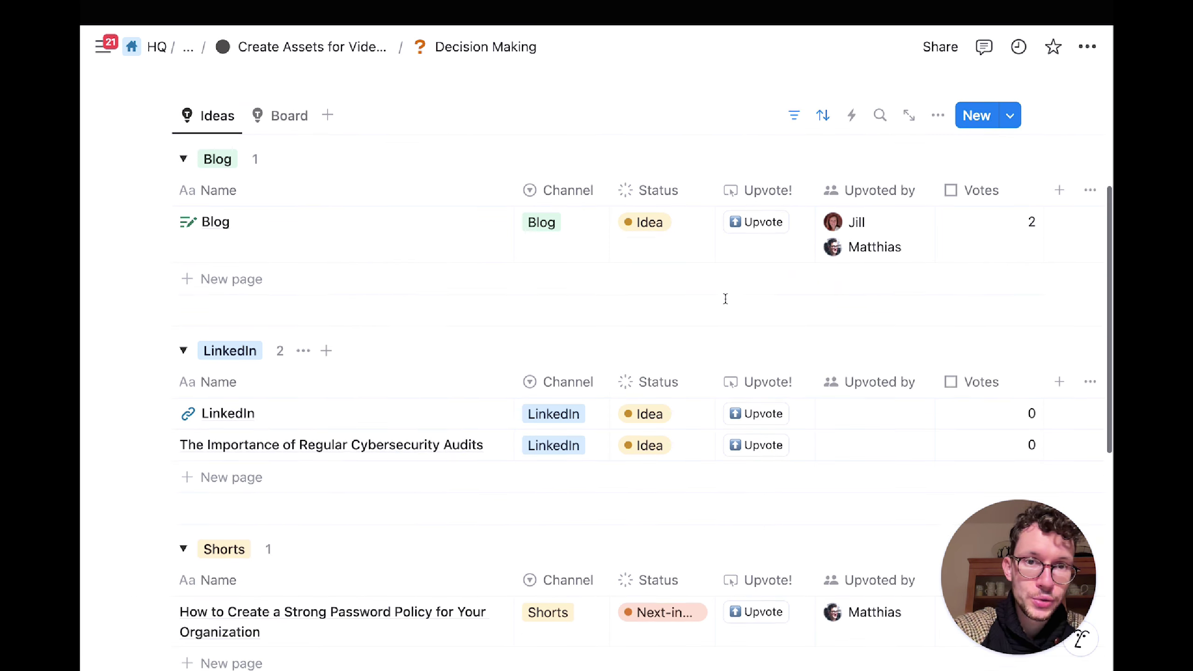
pyautogui.click(770, 204)
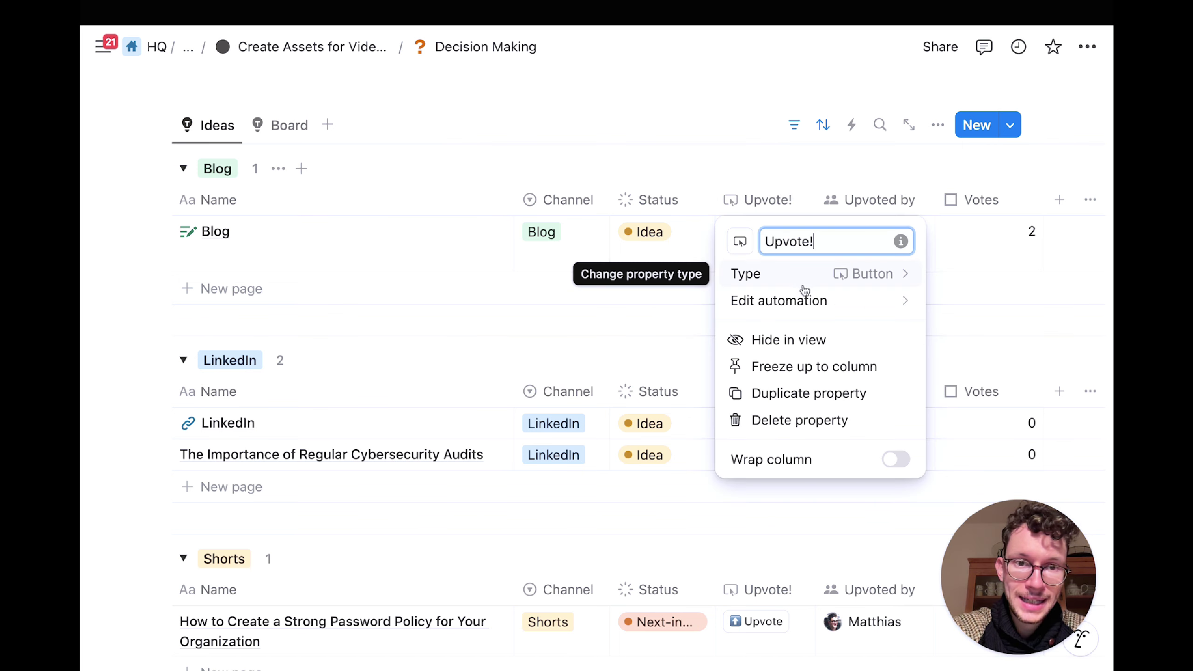
pyautogui.click(788, 302)
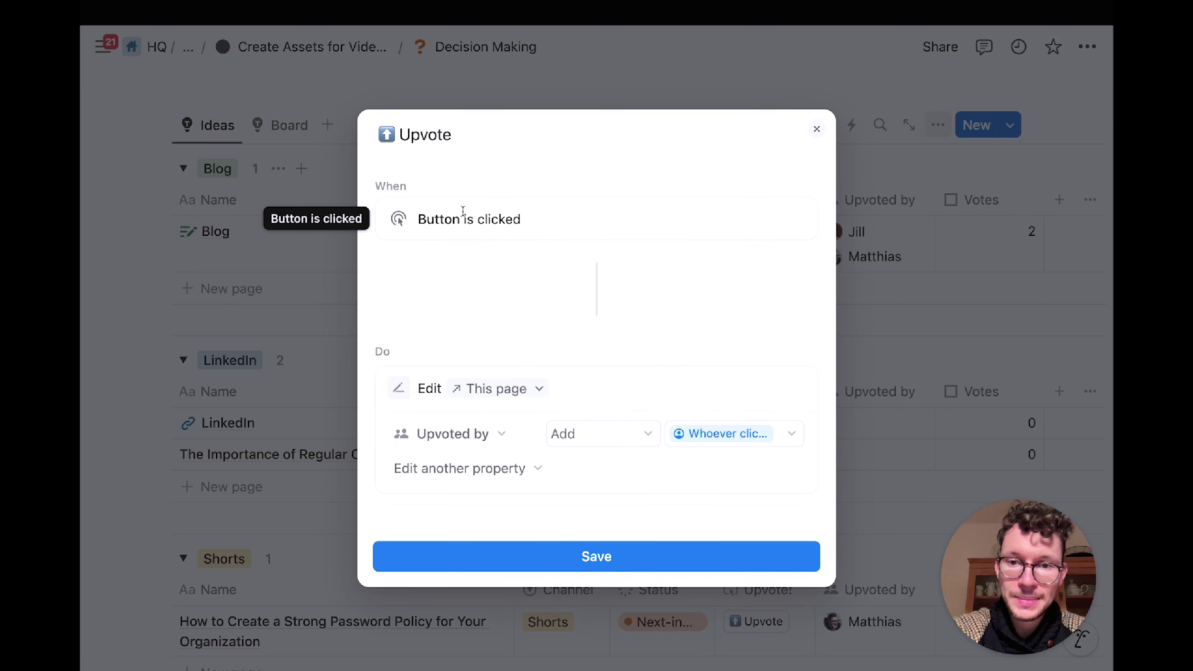
pyautogui.scroll(-1, 500, 270)
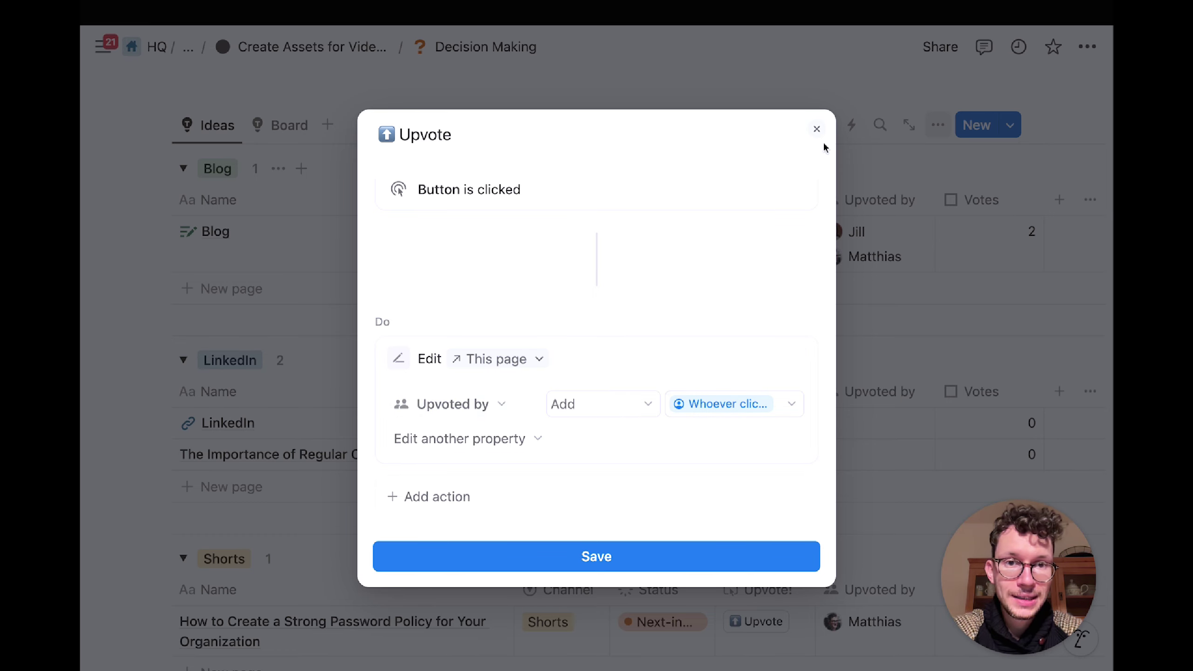
pyautogui.click(817, 129)
pyautogui.click(721, 370)
# Step: Cast an upvote for the LinkedIn idea in the LinkedIn group
pyautogui.scroll(-3, 685, 329)
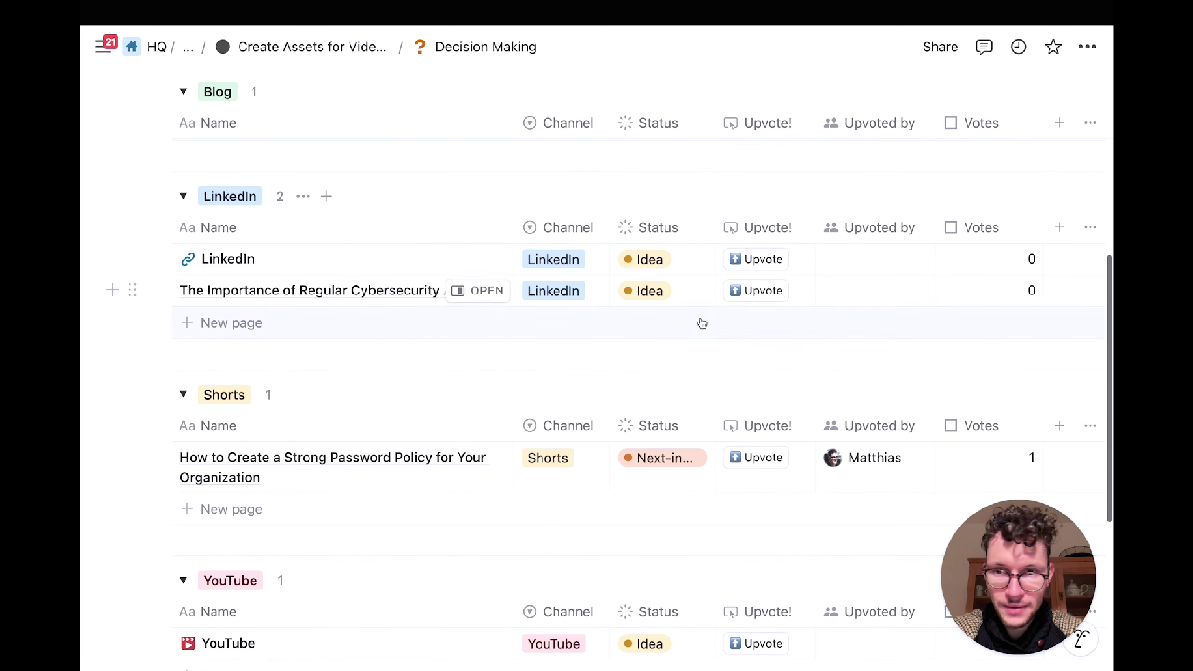
pyautogui.click(758, 264)
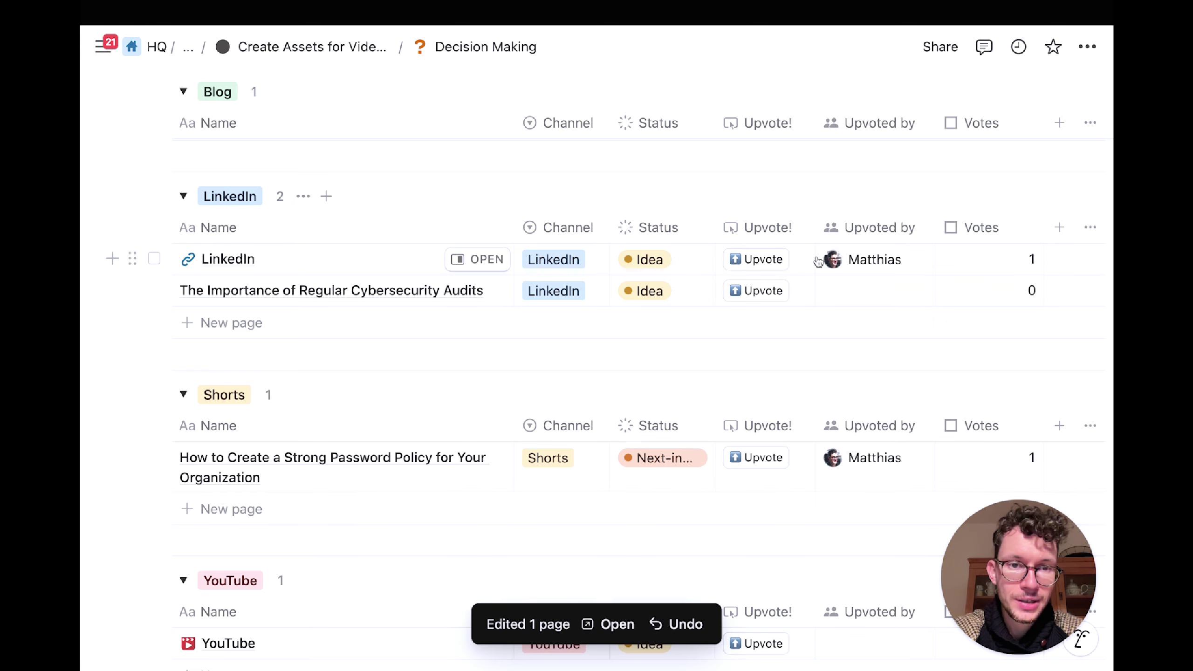
pyautogui.scroll(2, 869, 290)
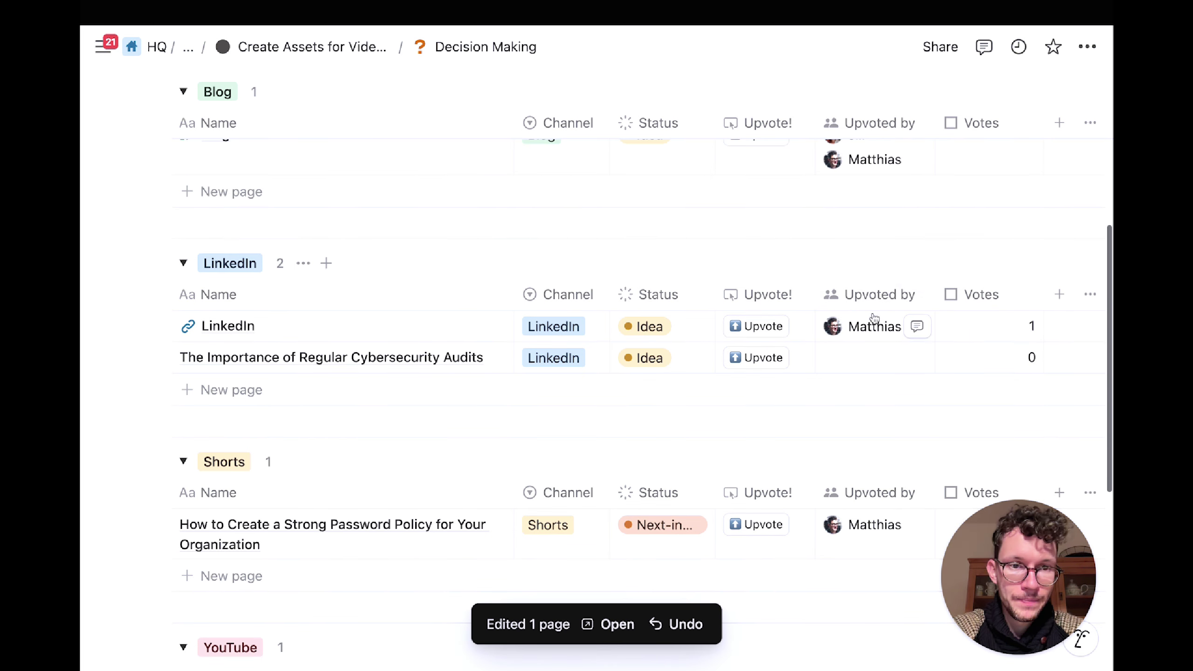
# Step: Inspect the Votes formula of the LinkedIn idea, which uses the length of Upvoted by, and save it unchanged
pyautogui.click(1006, 330)
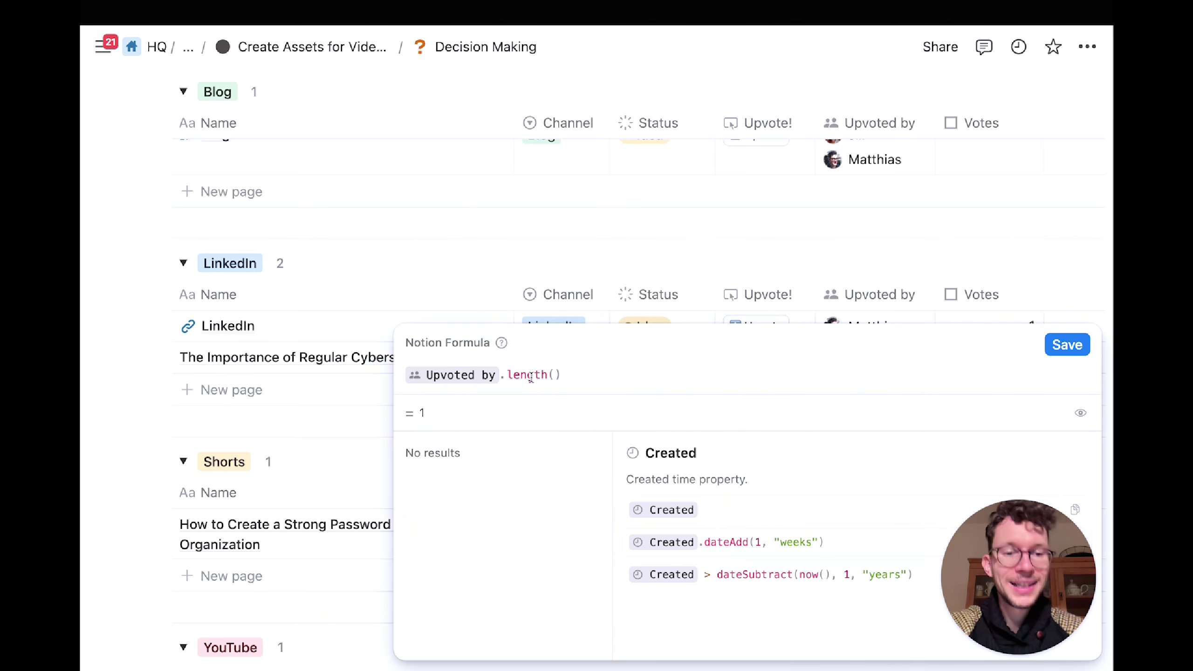
pyautogui.click(1062, 344)
pyautogui.scroll(2, 911, 197)
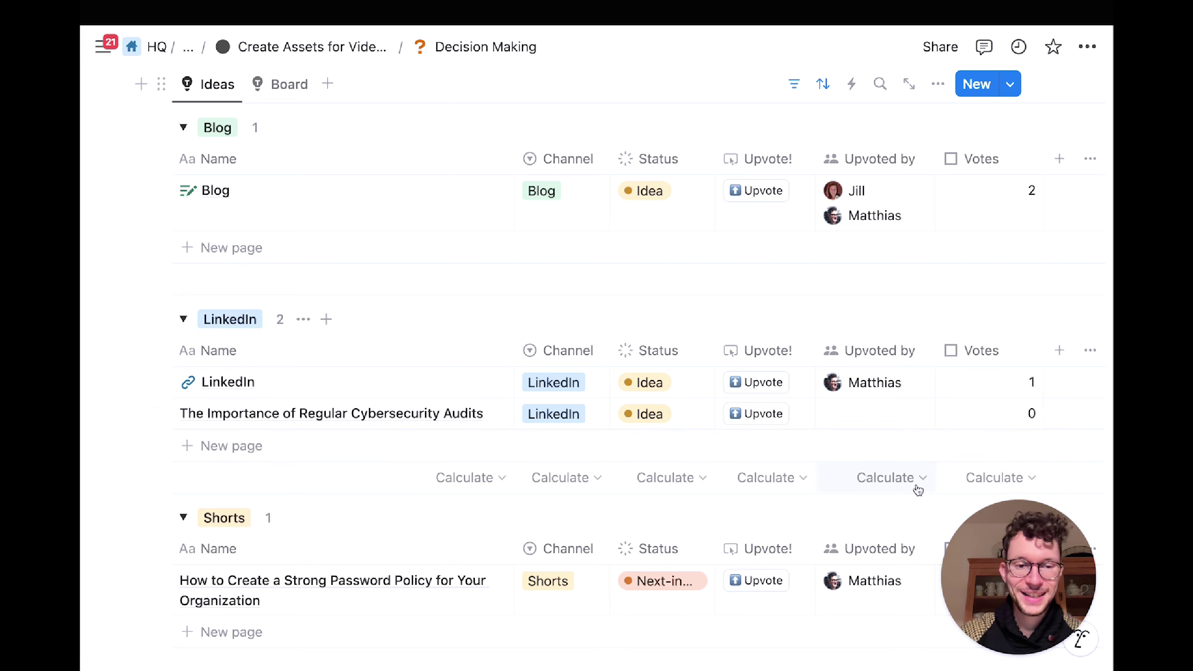
# Step: Try to upvote the LinkedIn idea a second time and return to the start of the Decision Making page
pyautogui.scroll(-3, 918, 490)
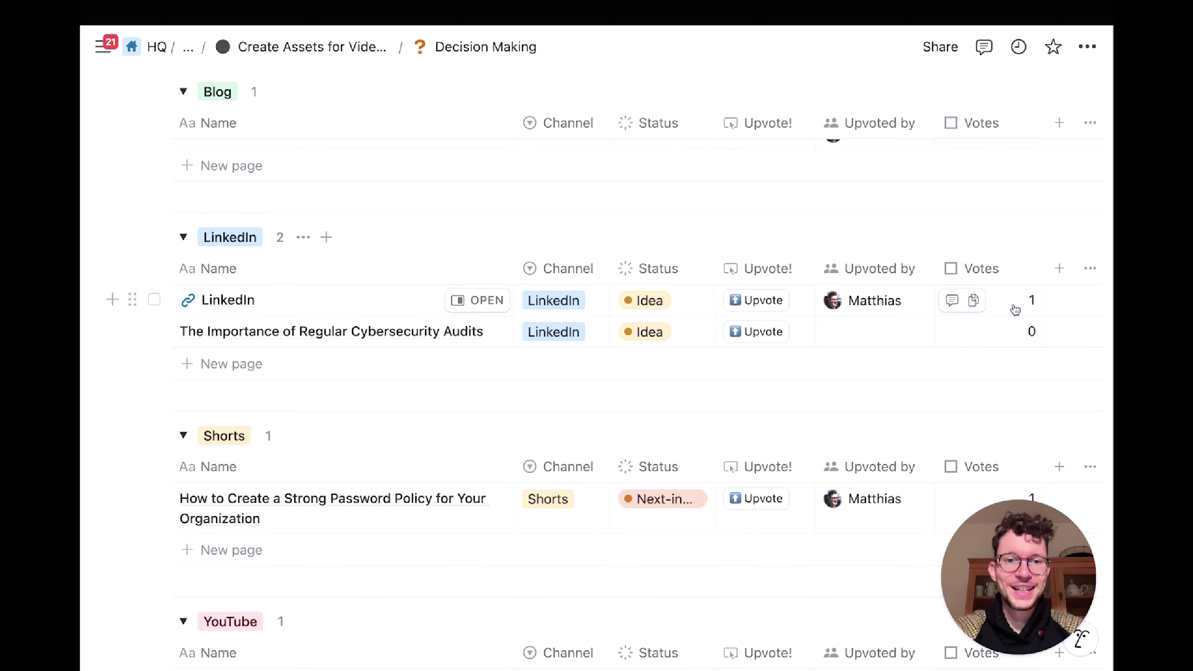
pyautogui.click(765, 301)
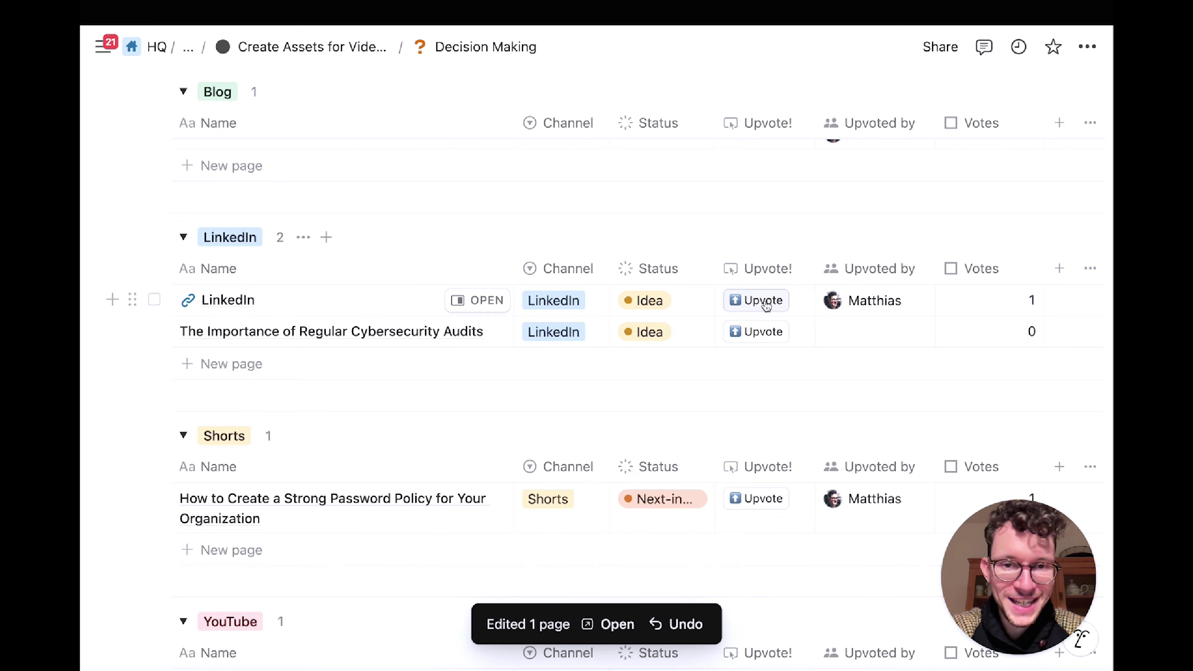
pyautogui.scroll(-3, 765, 304)
pyautogui.scroll(6, 765, 303)
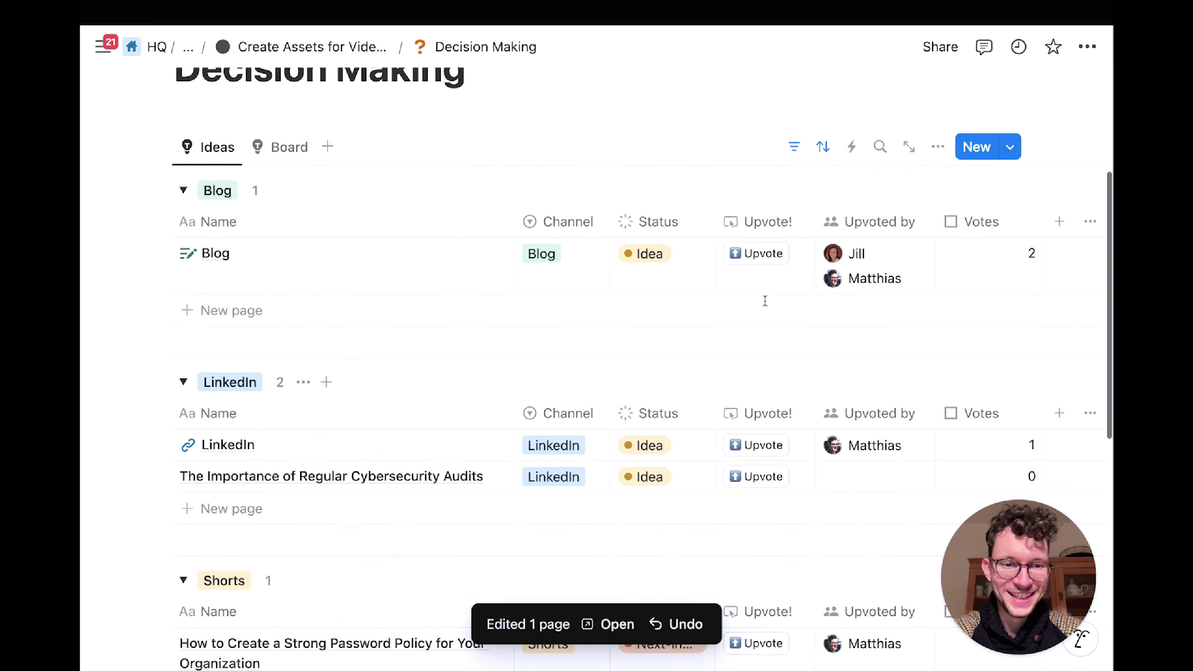
pyautogui.scroll(2, 764, 305)
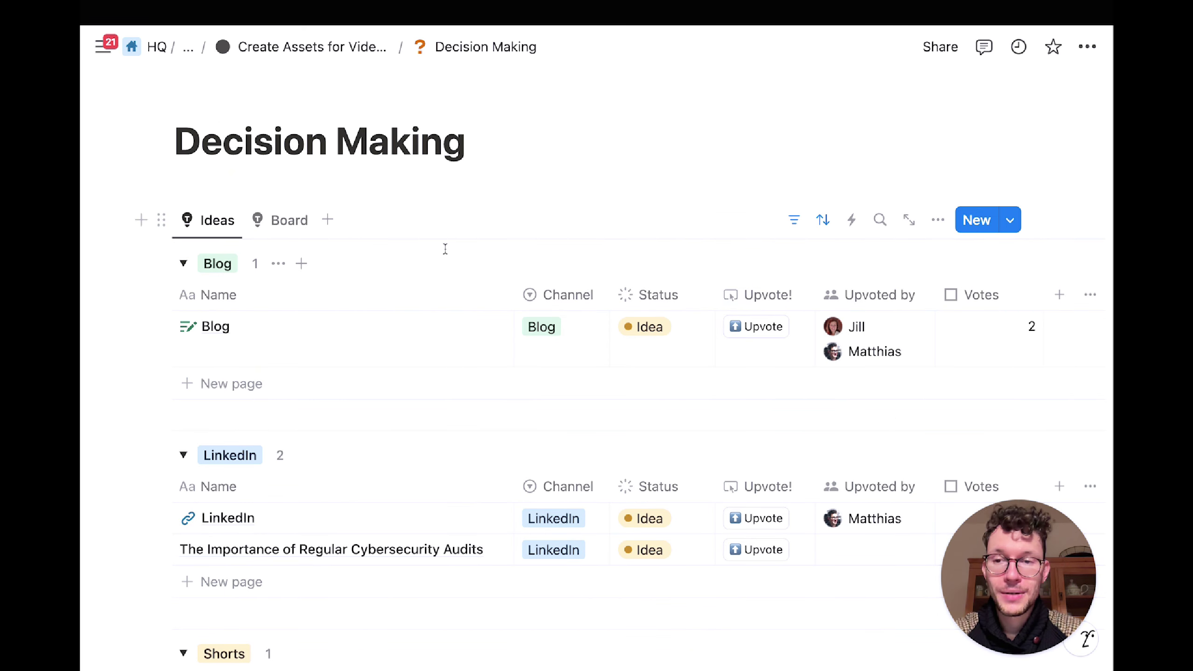
# Step: Switch the Decision Making database to the Board view and review the idea cards with their voters and vote labels
pyautogui.click(288, 220)
pyautogui.scroll(-1, 435, 424)
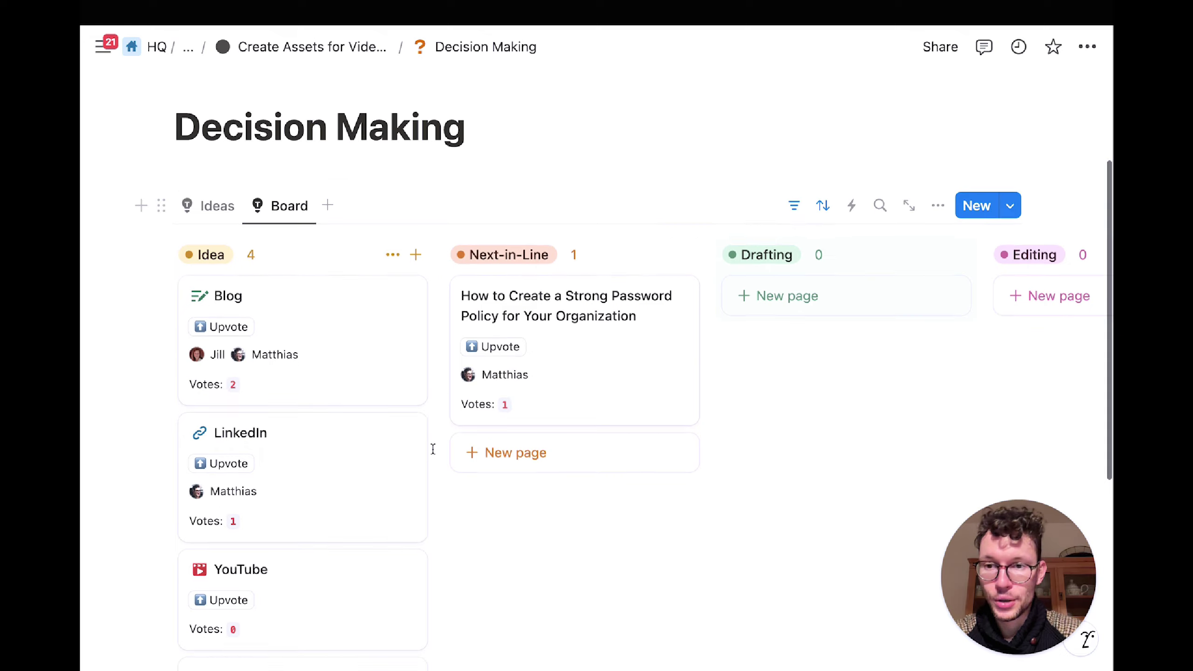
pyautogui.scroll(-2, 464, 439)
pyautogui.scroll(-3, 479, 437)
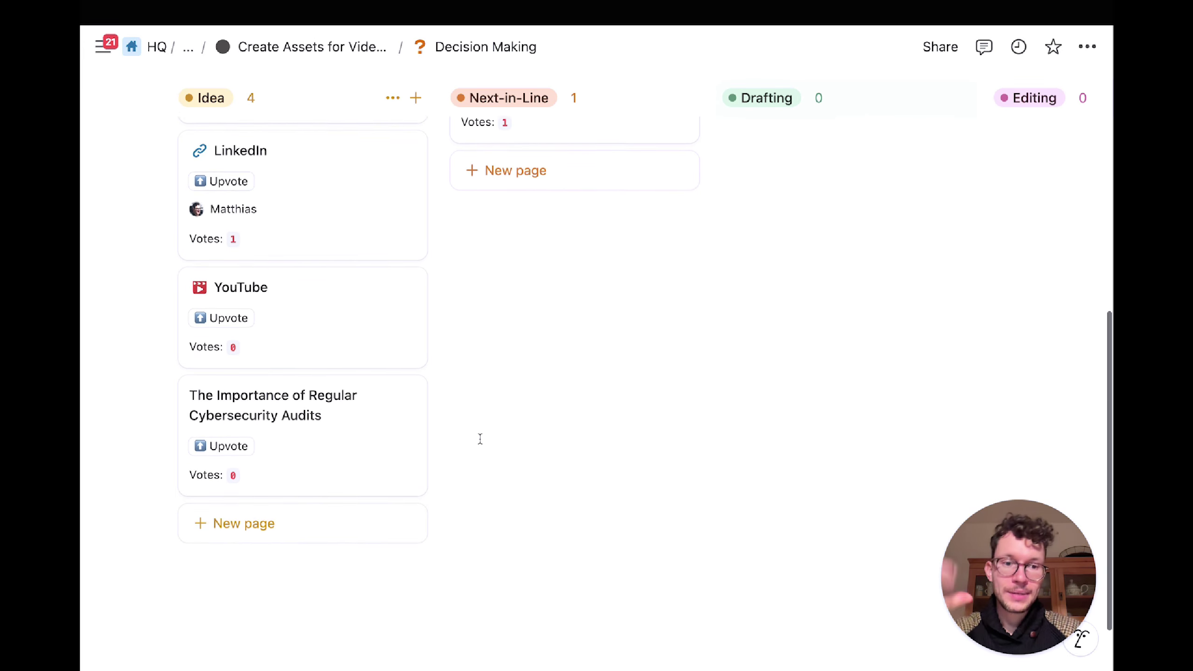
pyautogui.scroll(5, 480, 438)
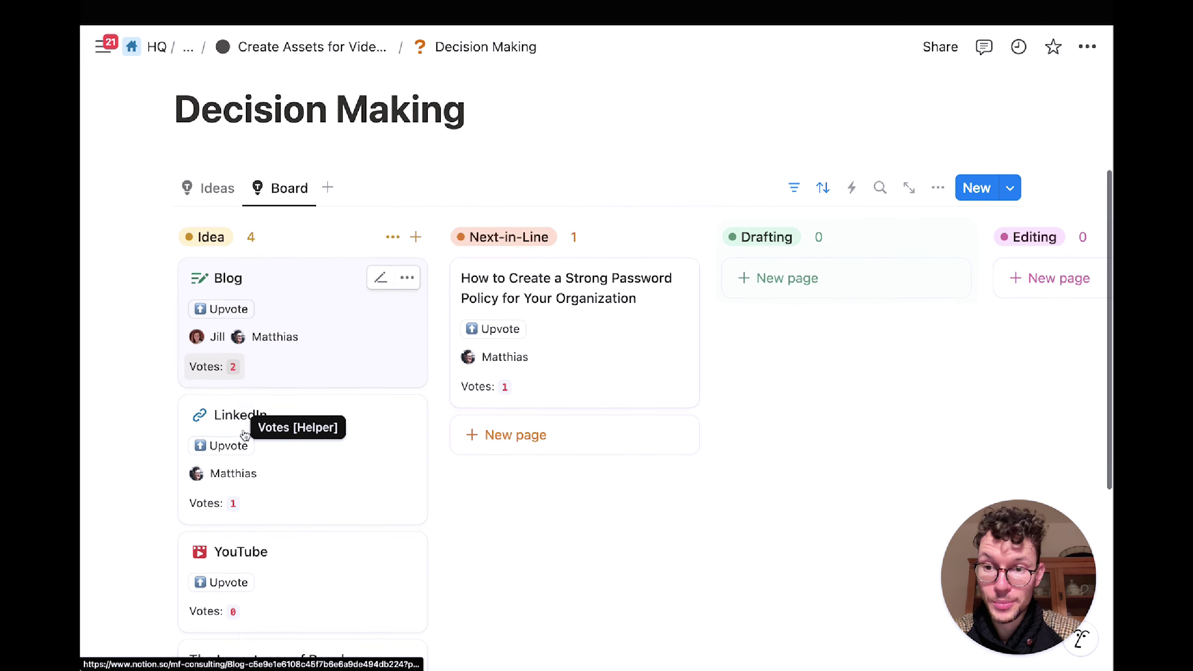
# Step: Compare the vote labels on the Idea cards, and inspect the Votes [Helper] formula on the Next-in-Line password policy card
pyautogui.scroll(-1, 244, 435)
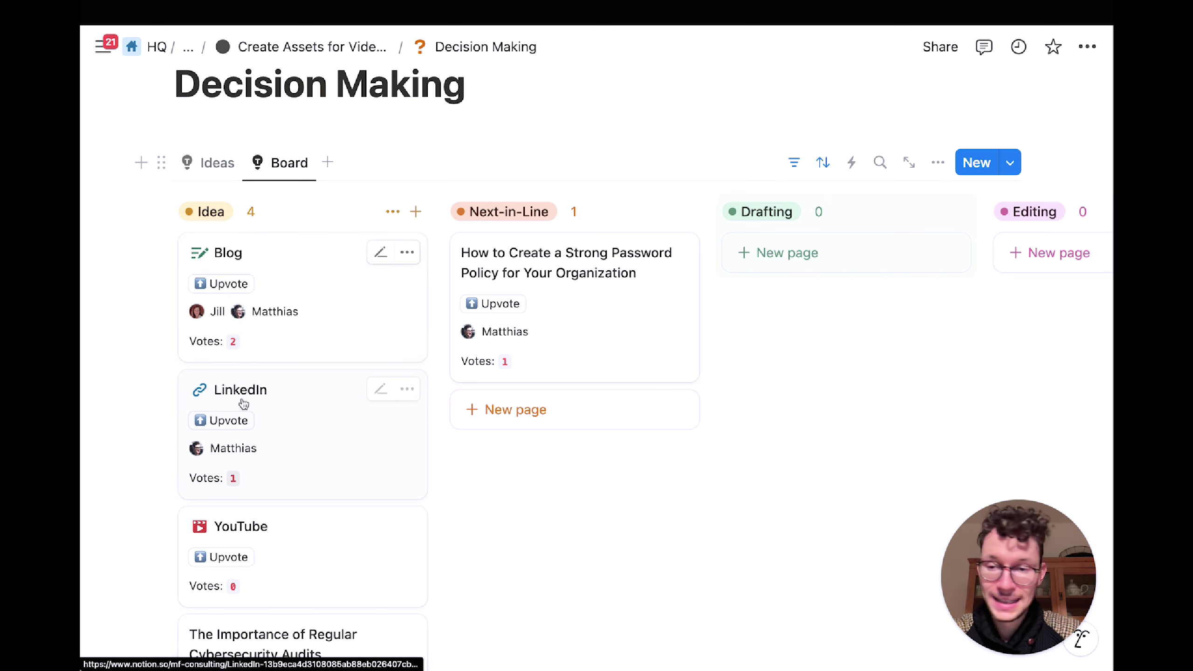
pyautogui.scroll(-2, 235, 446)
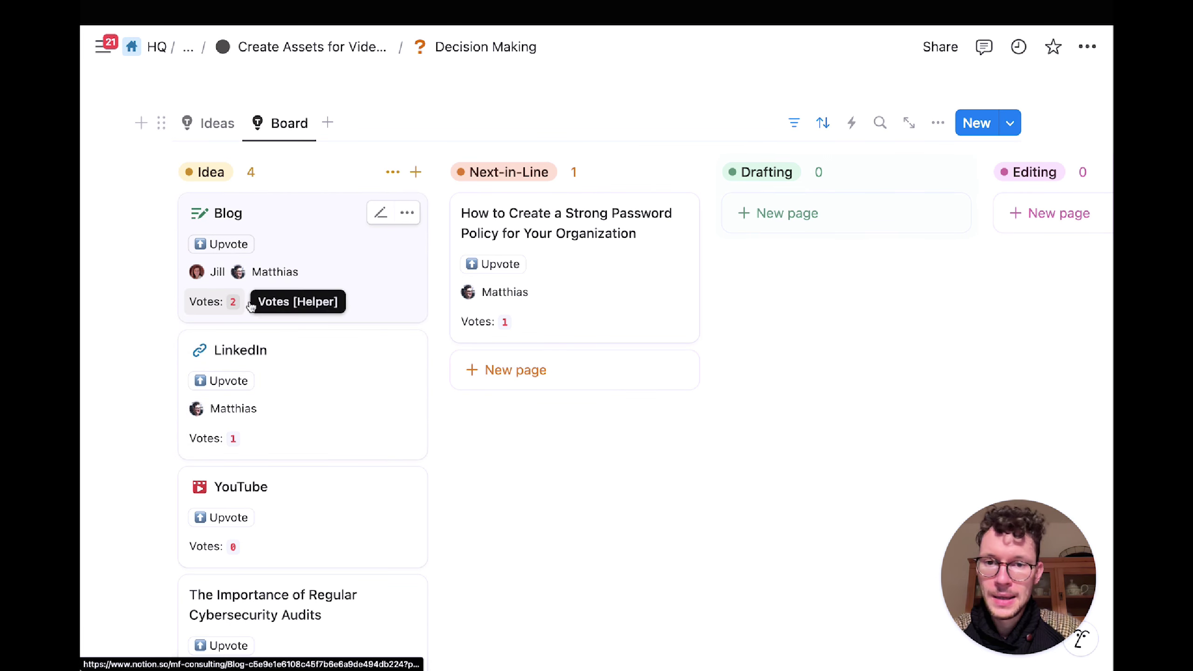
pyautogui.click(499, 323)
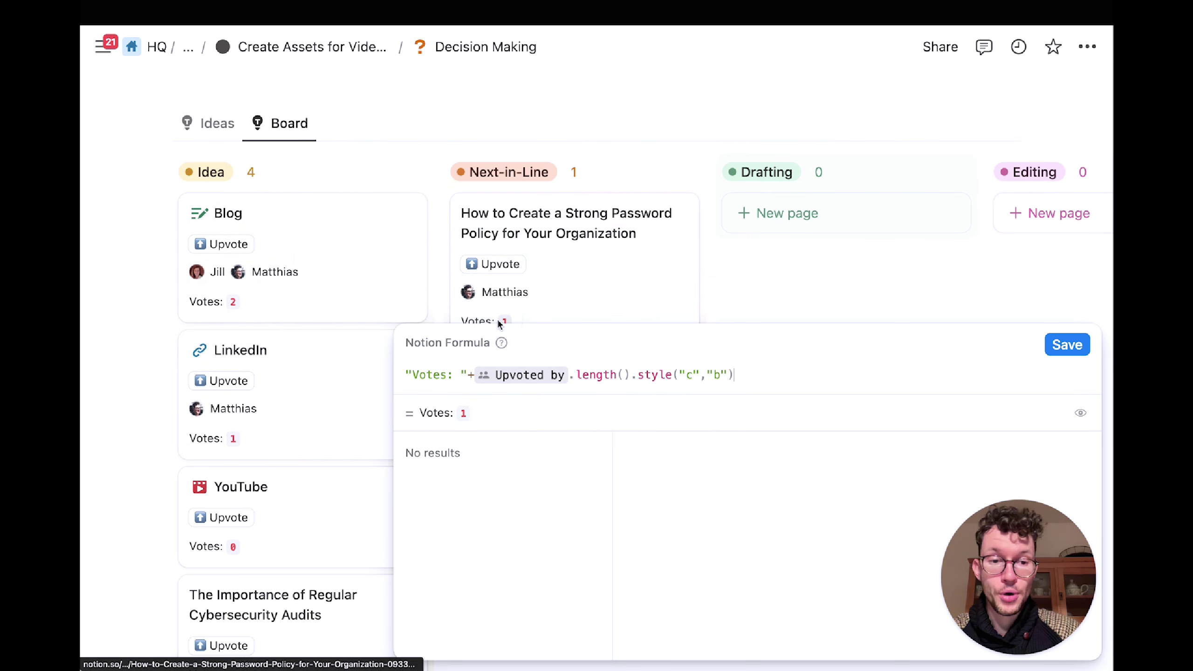
pyautogui.click(586, 128)
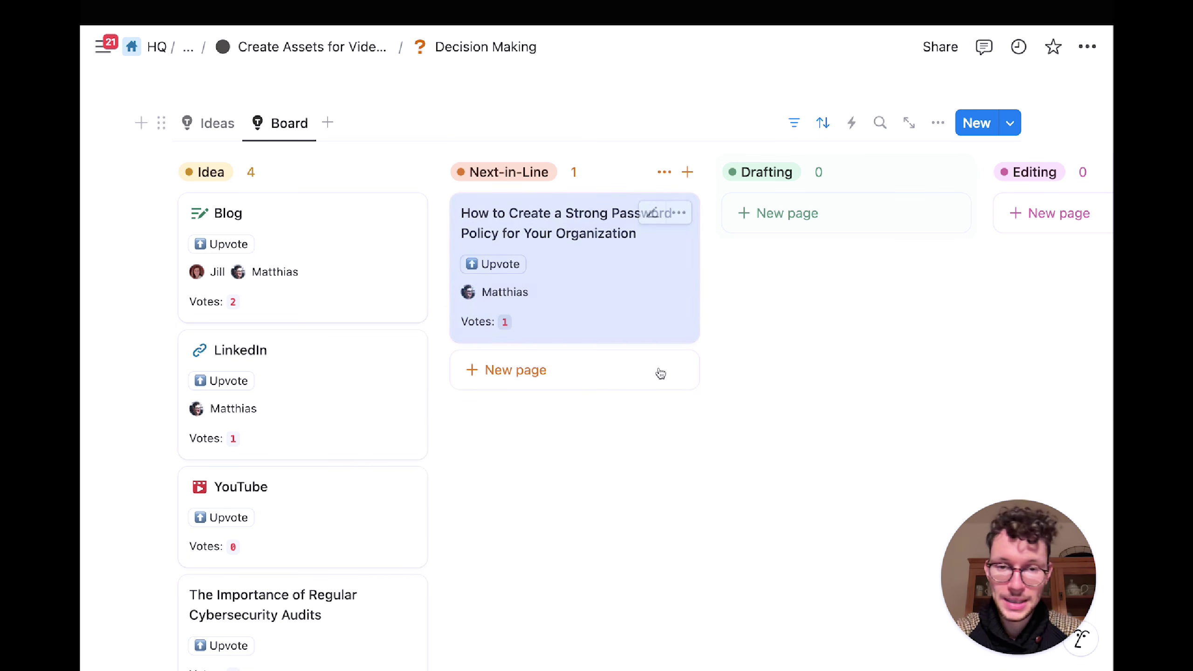
# Step: Show the plain Votes property on the board cards for comparison, hide it again, and close the view options
pyautogui.click(939, 123)
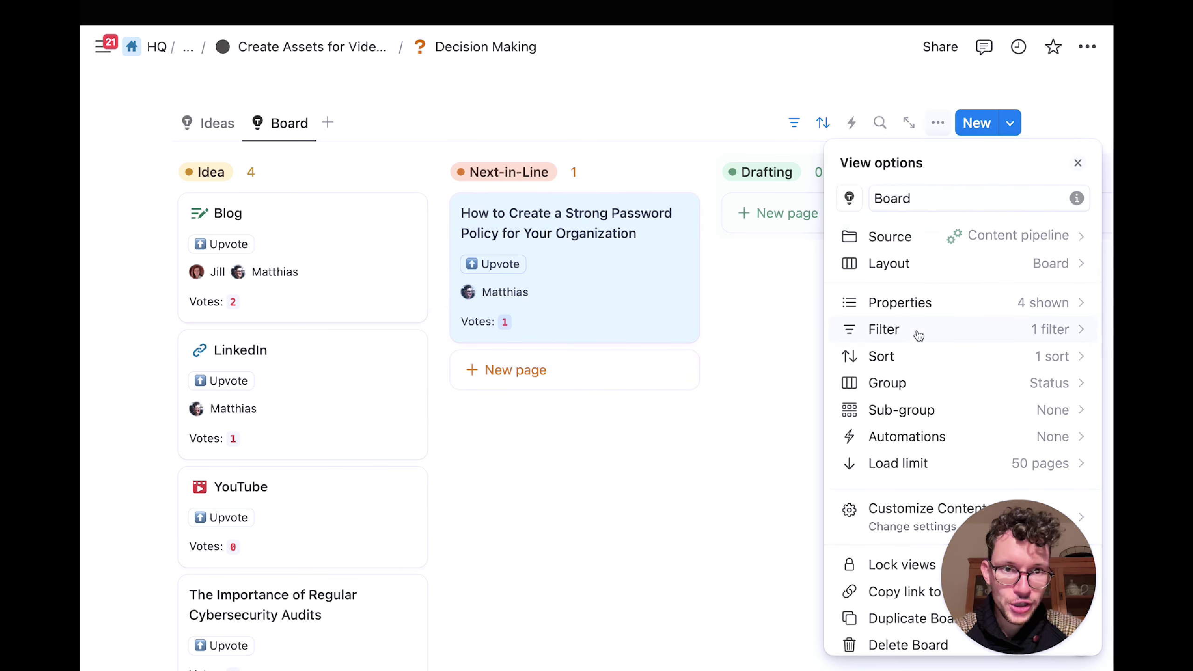
pyautogui.click(919, 310)
pyautogui.write('vot')
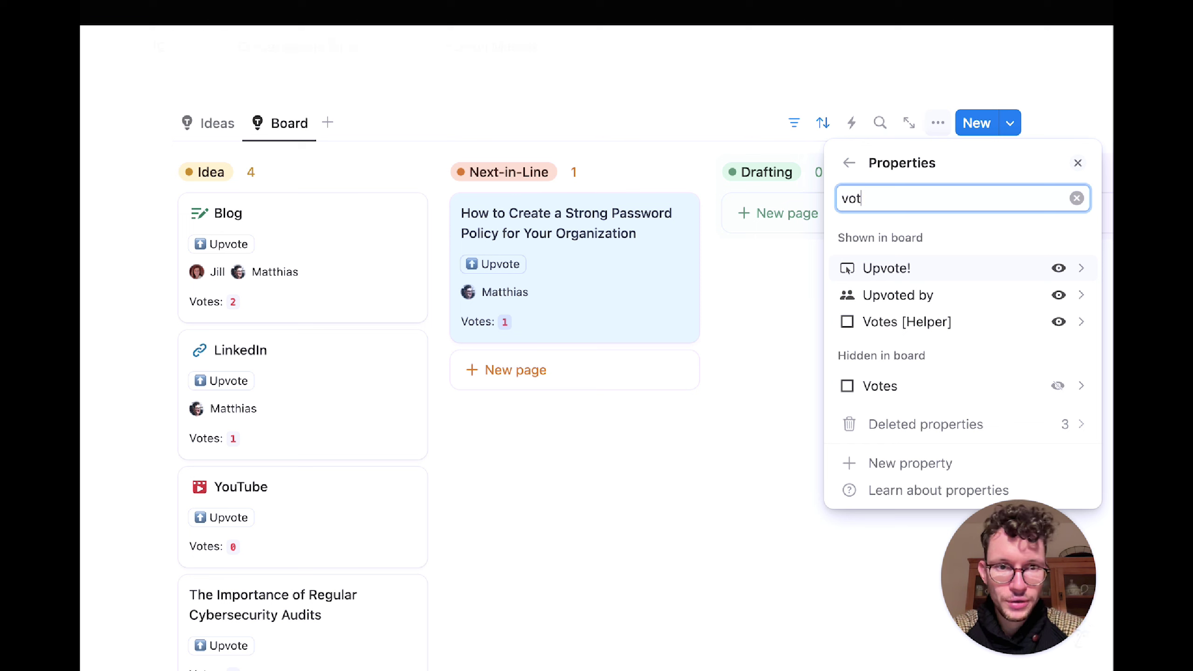
pyautogui.click(1058, 385)
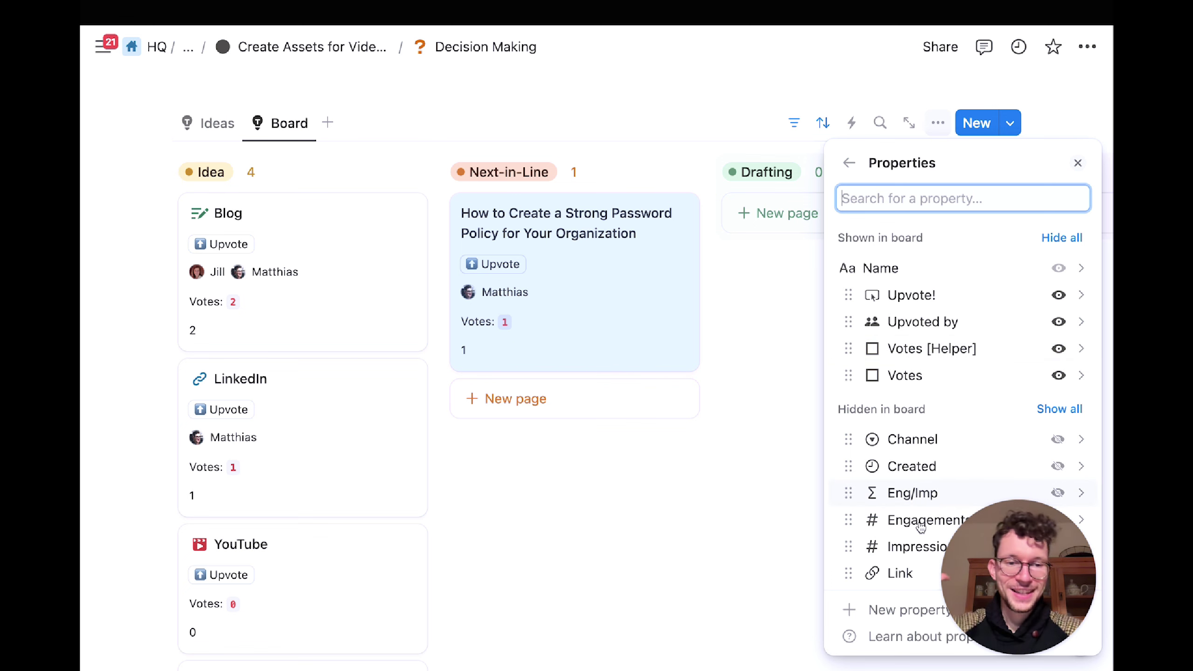
pyautogui.click(1058, 375)
pyautogui.click(698, 450)
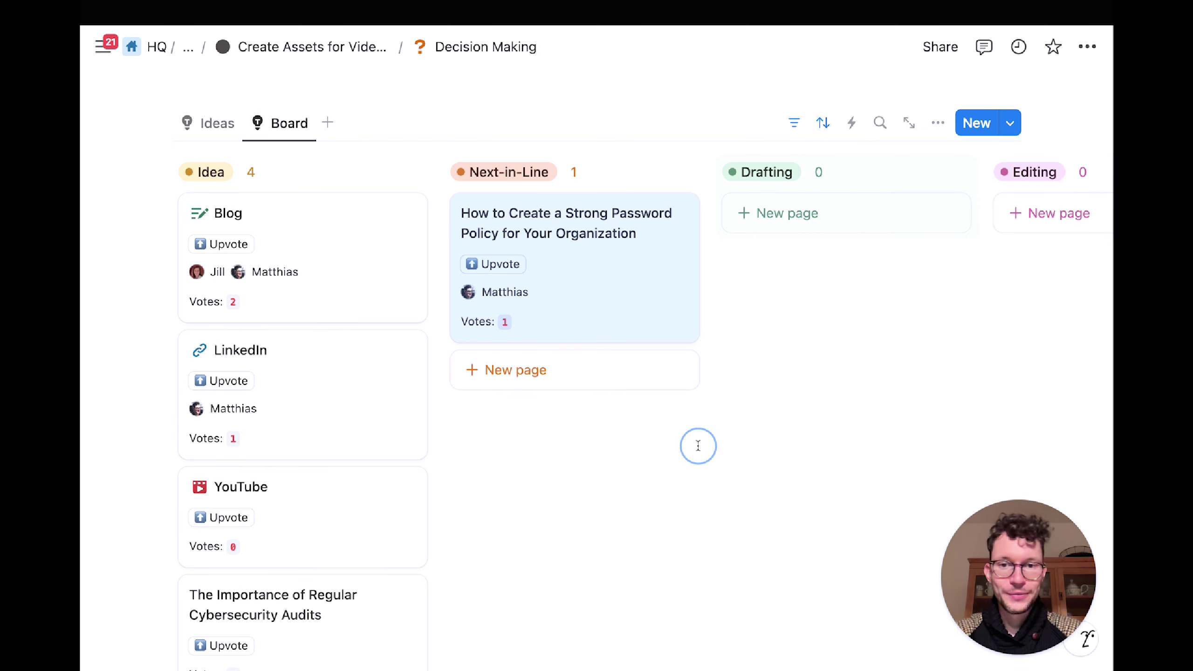
# Step: Examine the text prefix and style function in the password policy card's Votes [Helper] formula, and save it unchanged
pyautogui.click(470, 322)
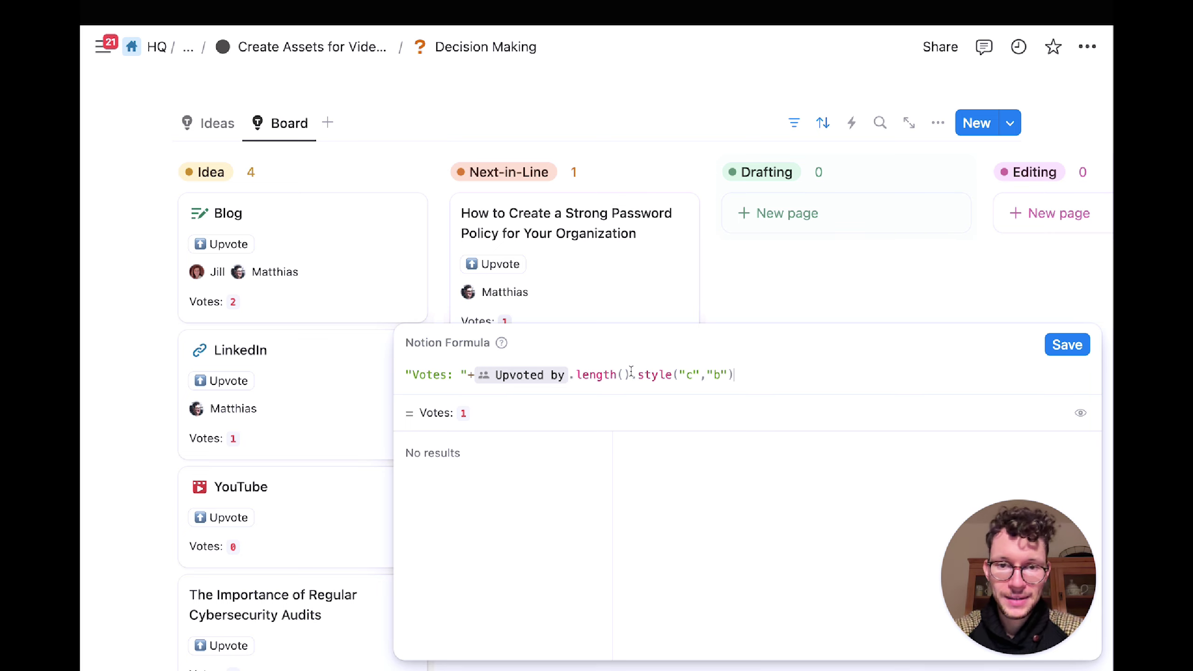
pyautogui.click(1067, 345)
pyautogui.scroll(3, 827, 366)
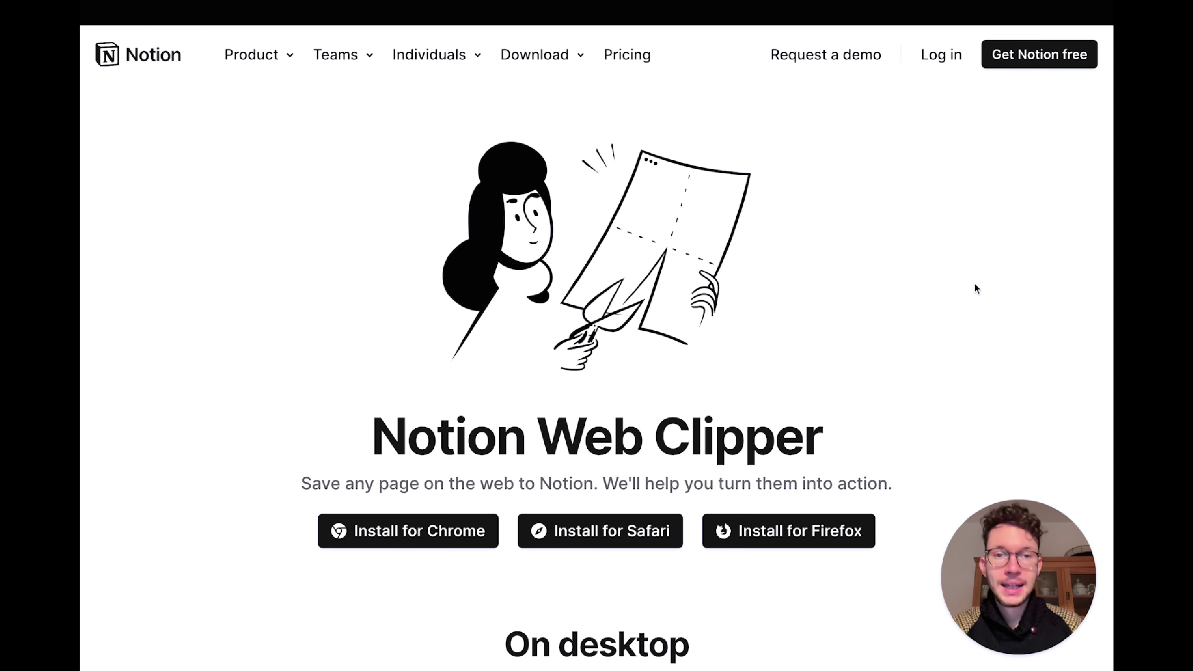
# Step: Look through the On desktop section of the Notion Web Clipper page, covering saving pages and choosing their destination
pyautogui.scroll(-5, 974, 281)
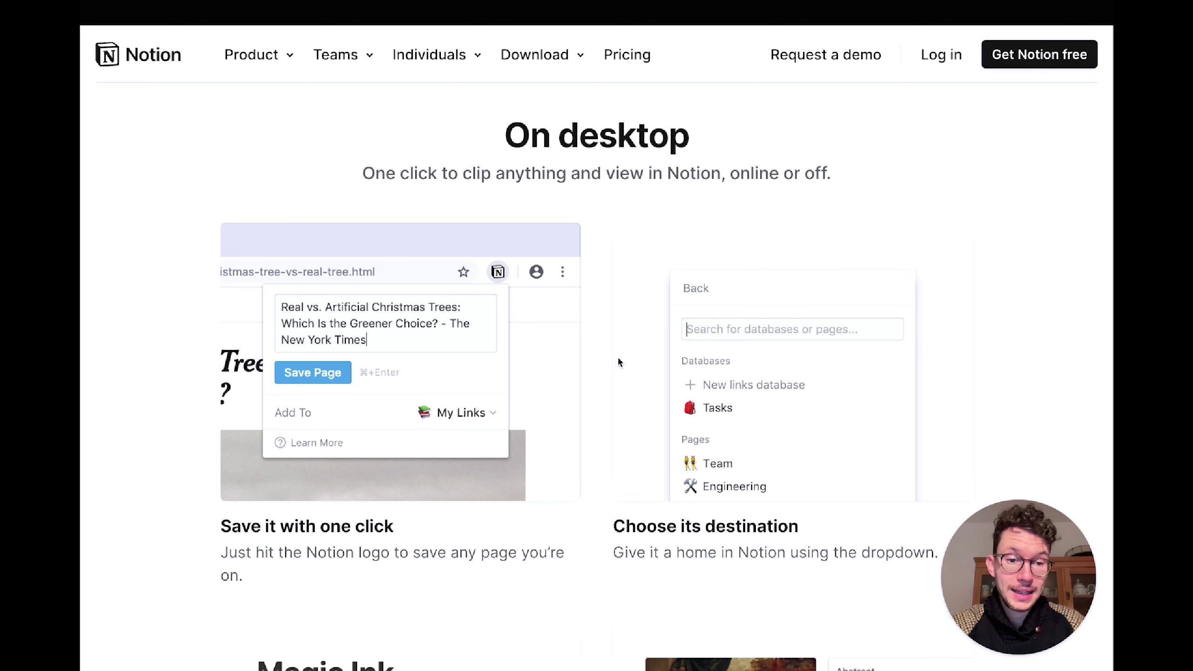
pyautogui.scroll(-1, 617, 355)
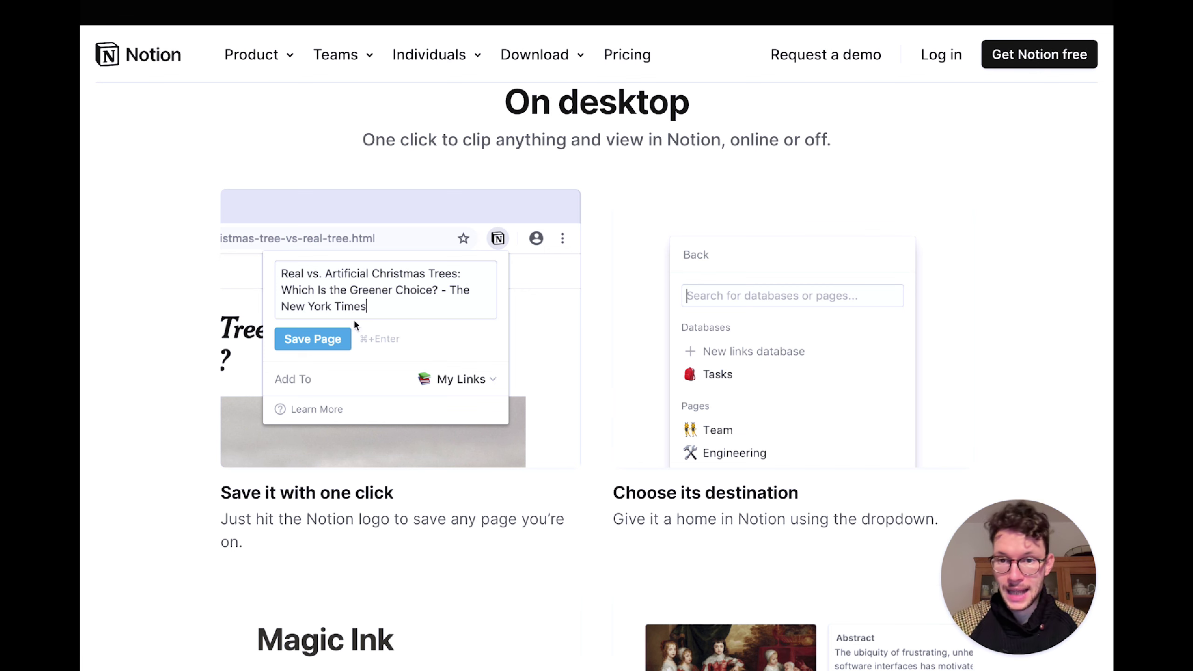
pyautogui.scroll(-1, 378, 292)
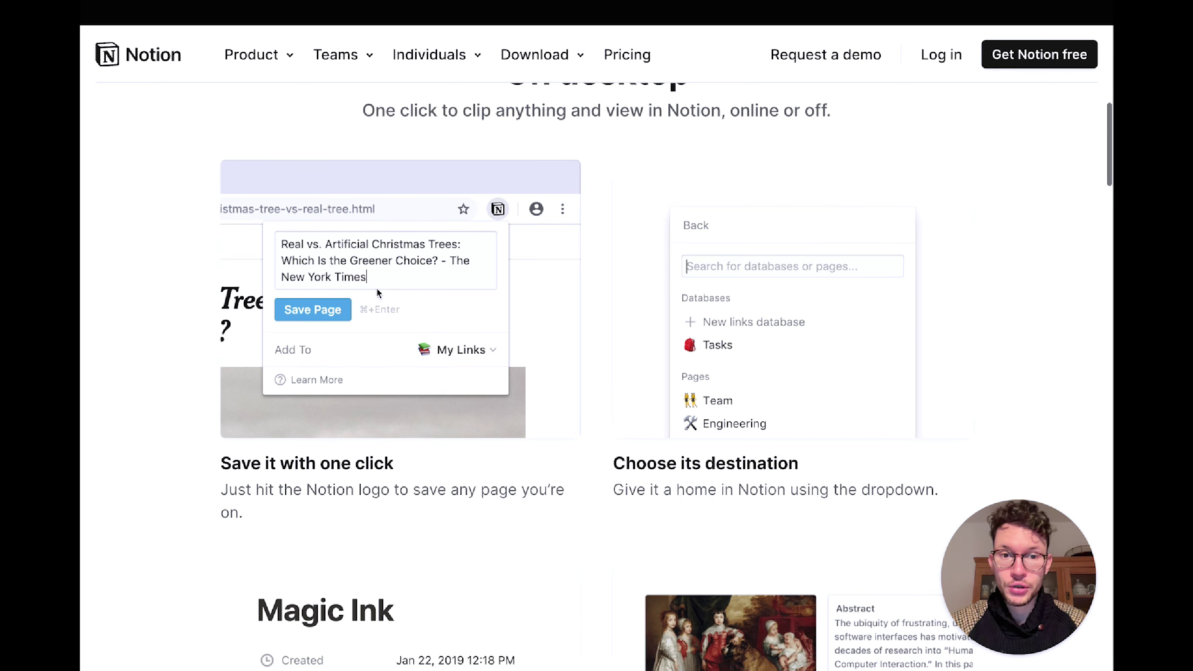
pyautogui.scroll(-1, 378, 292)
pyautogui.scroll(-1, 378, 292)
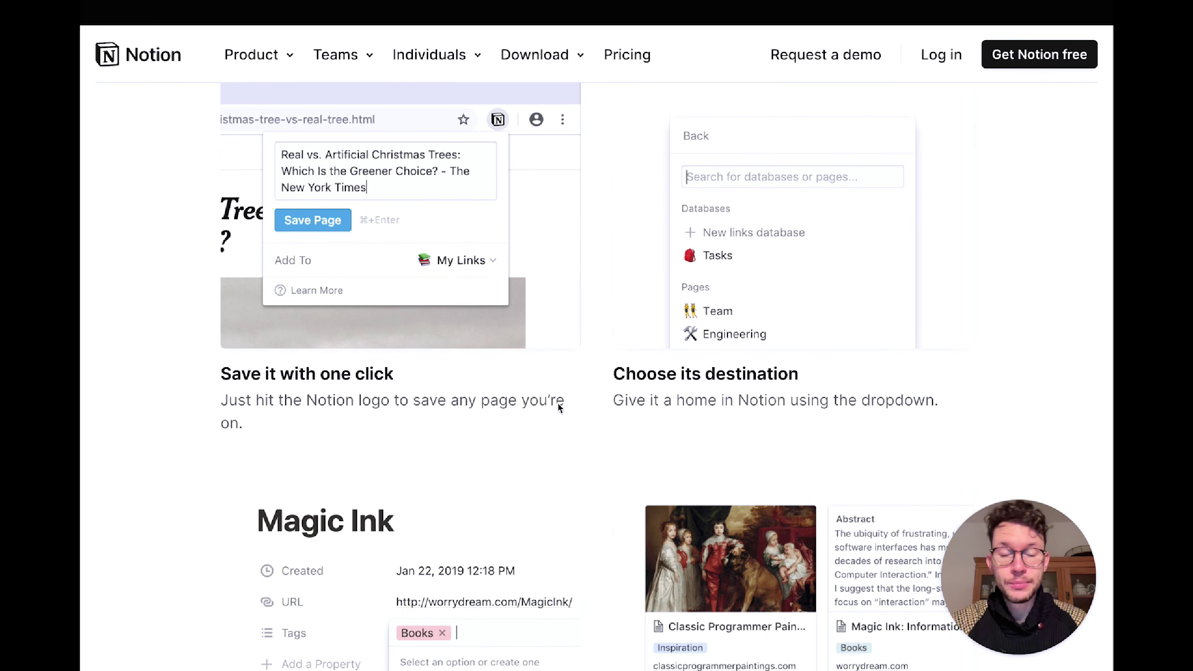
pyautogui.scroll(1, 559, 407)
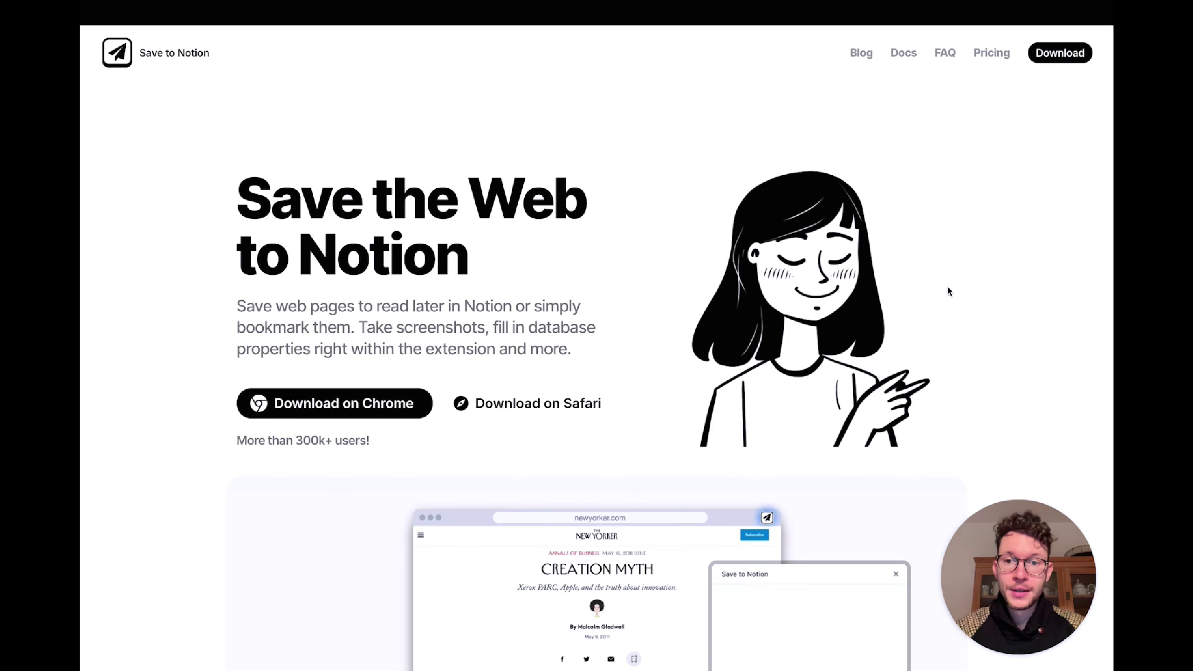
# Step: Look through the Save to Notion page, covering the saving demo and the Powerful features section from web content to different workflows
pyautogui.scroll(-6, 948, 291)
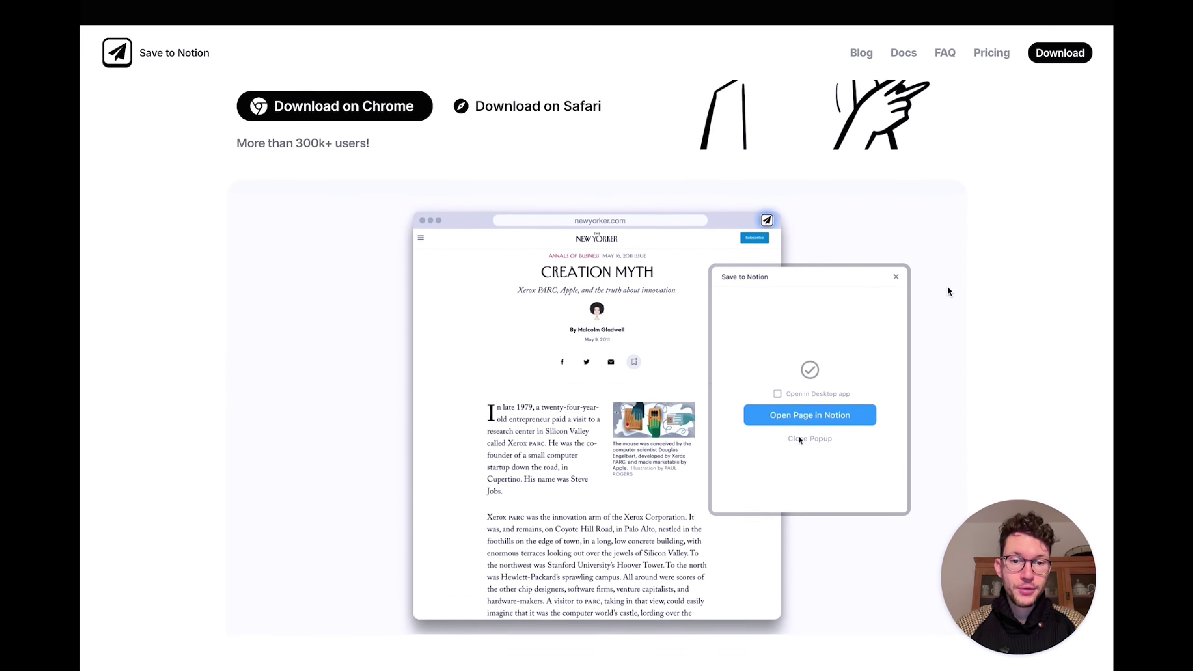
pyautogui.scroll(-1, 948, 291)
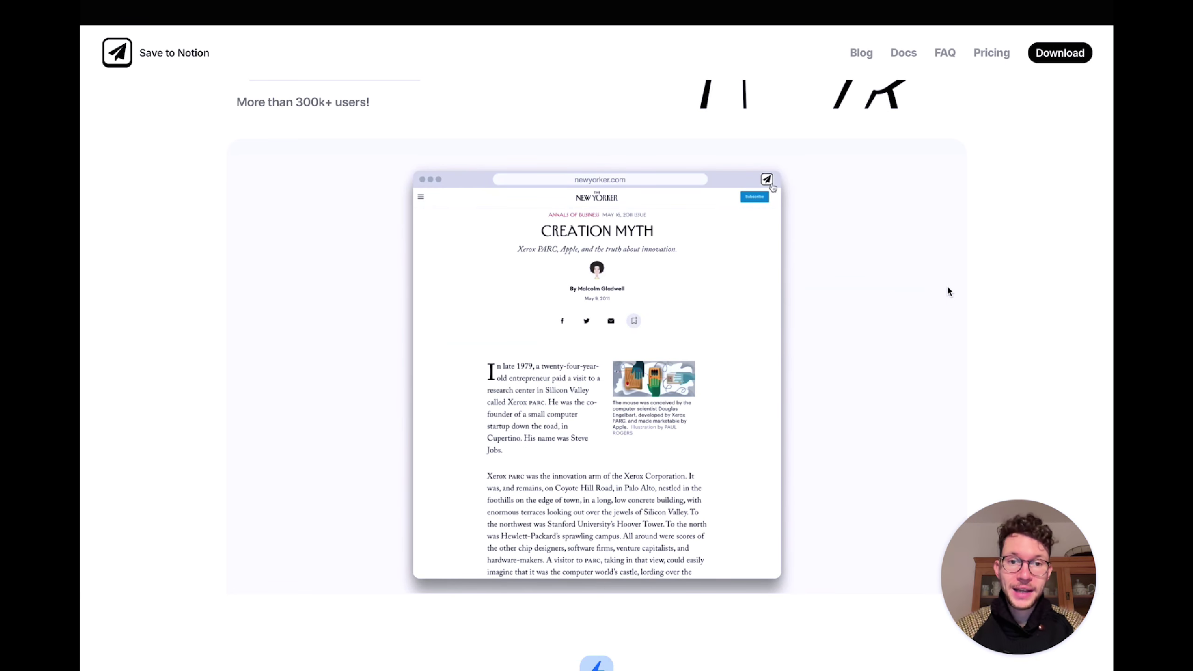
pyautogui.scroll(-1, 948, 291)
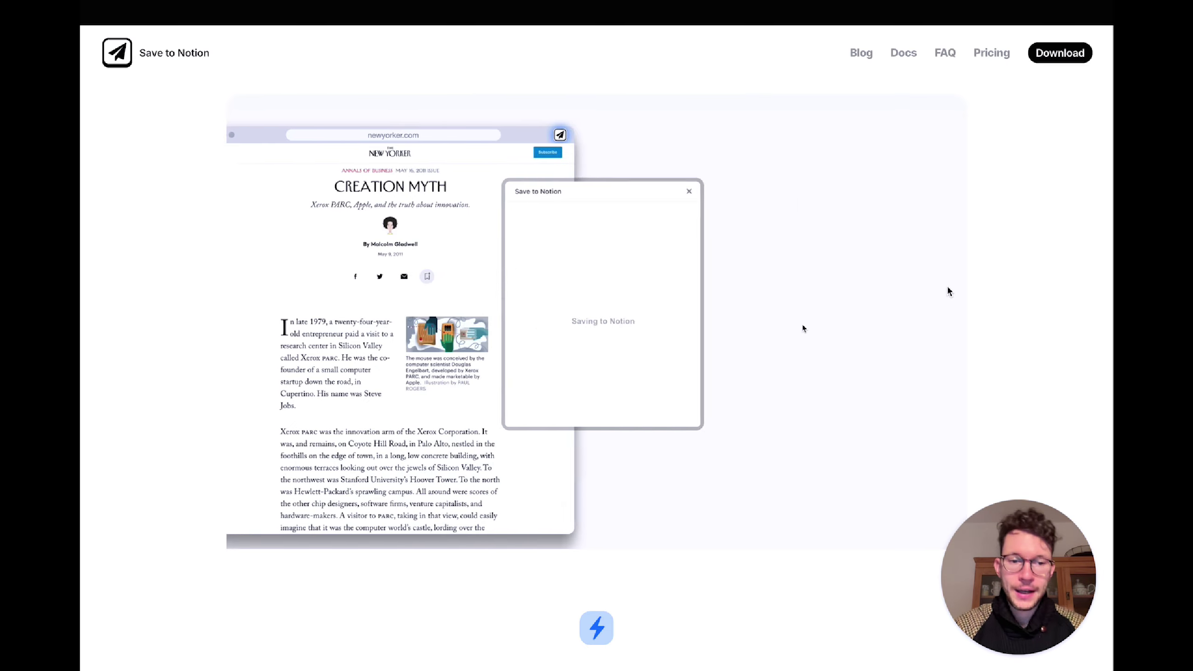
pyautogui.scroll(-8, 947, 287)
pyautogui.scroll(-8, 948, 288)
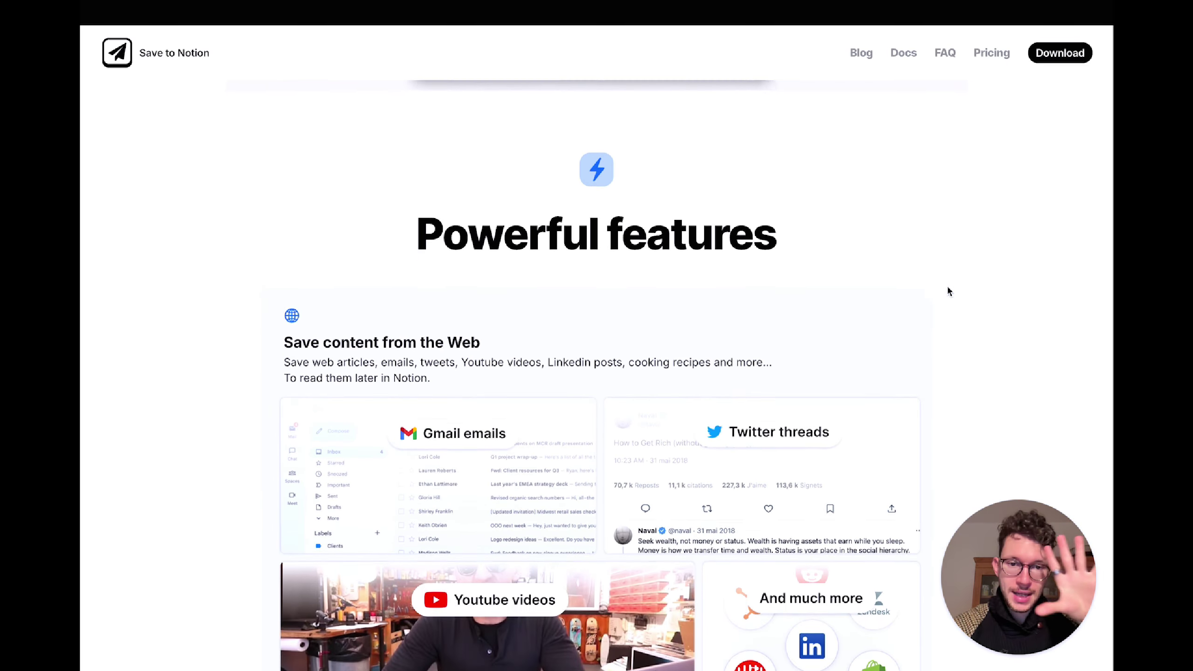
pyautogui.scroll(-6, 947, 290)
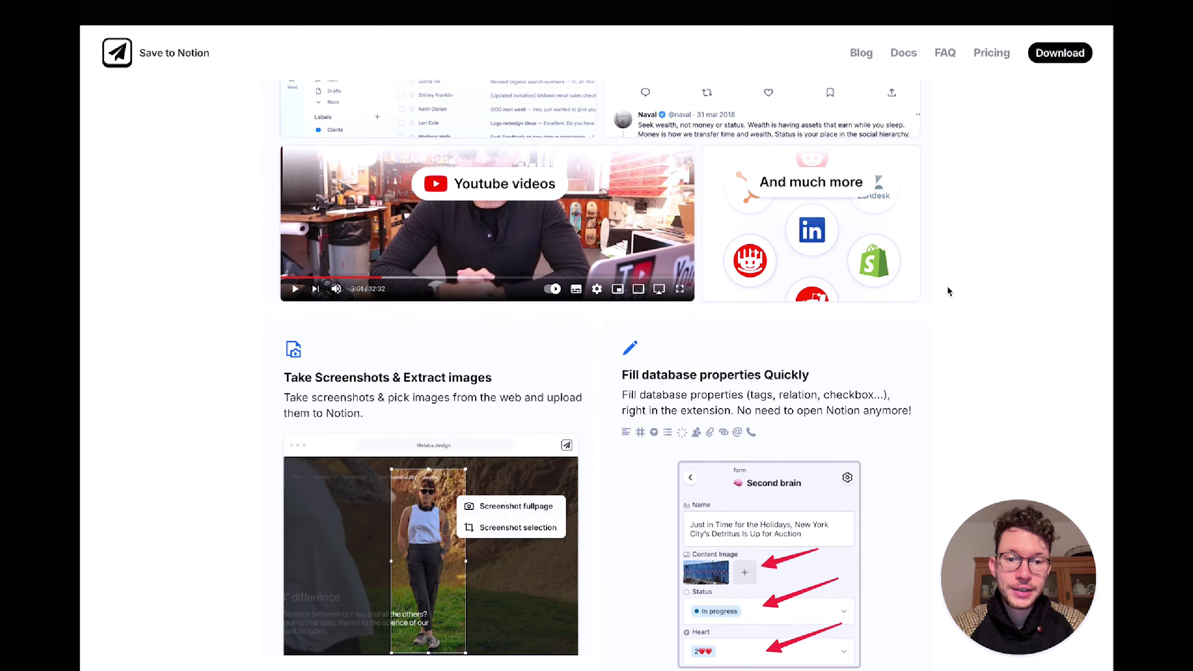
pyautogui.scroll(-2, 797, 420)
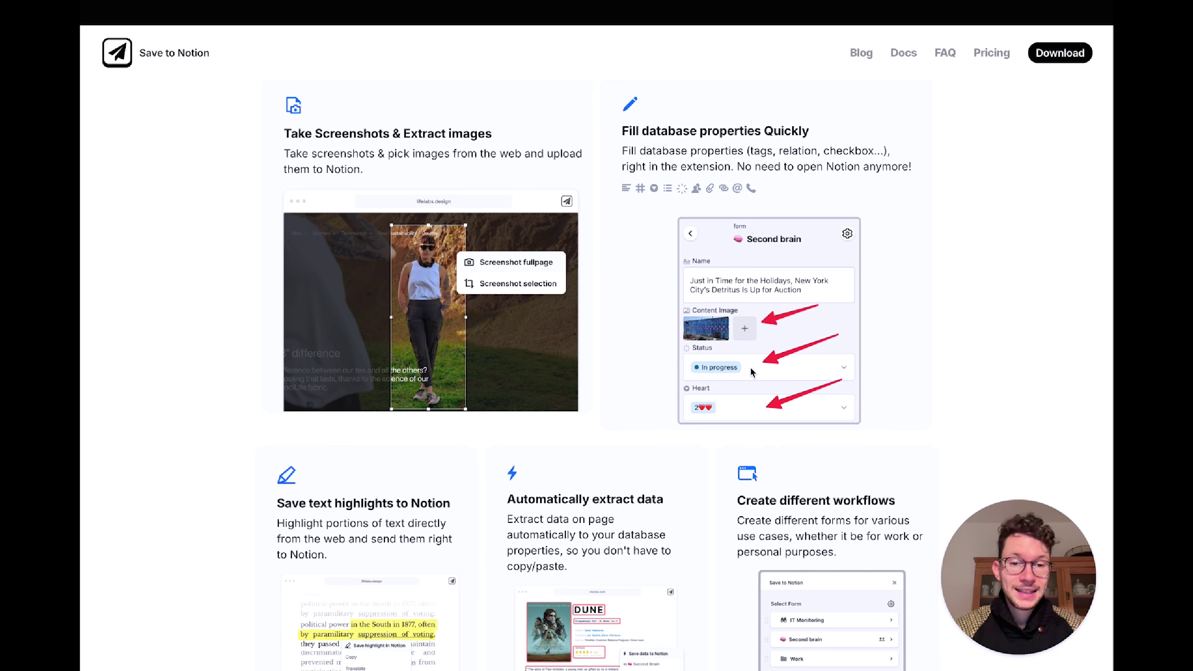
pyautogui.scroll(-3, 752, 371)
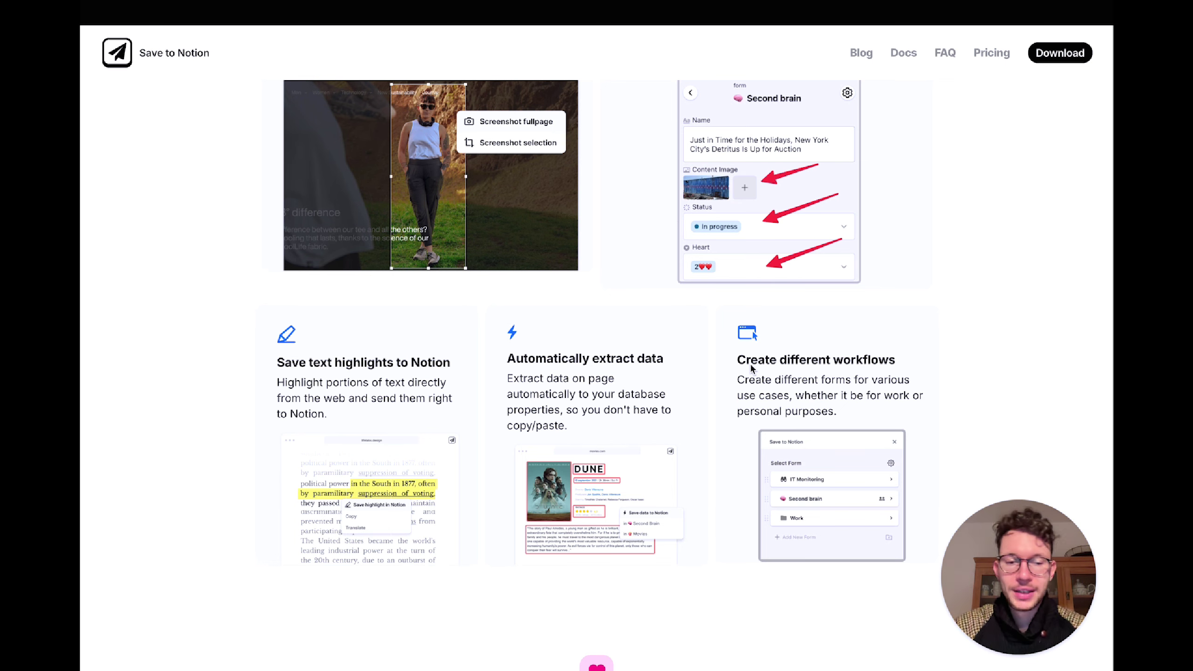
pyautogui.scroll(-3, 751, 369)
pyautogui.scroll(1, 750, 369)
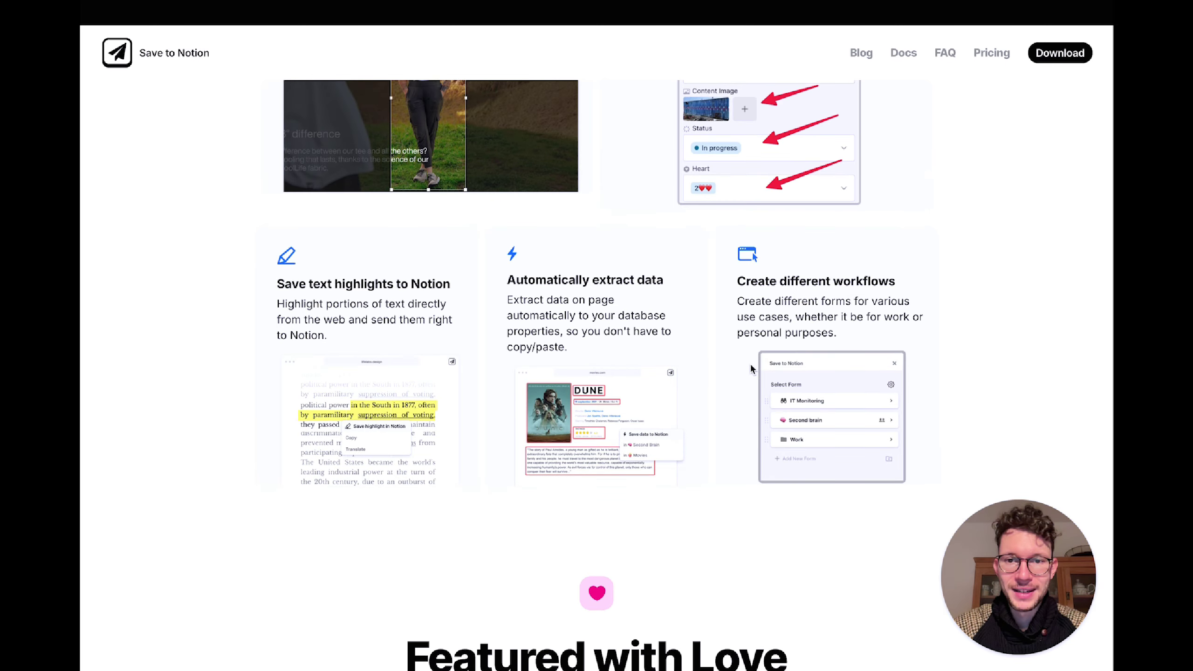
pyautogui.scroll(15, 750, 369)
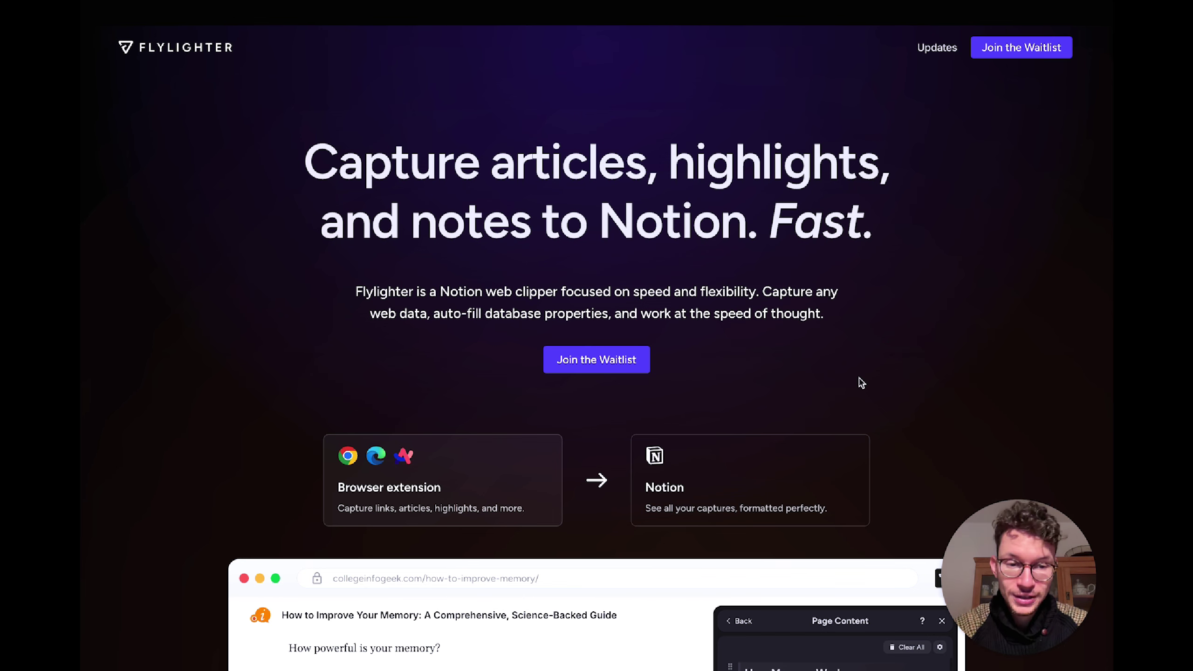
# Step: Look through the Flylighter page, covering the Page Content capture demo, the Second Brain capture section and the Video Demo
pyautogui.scroll(-2, 859, 381)
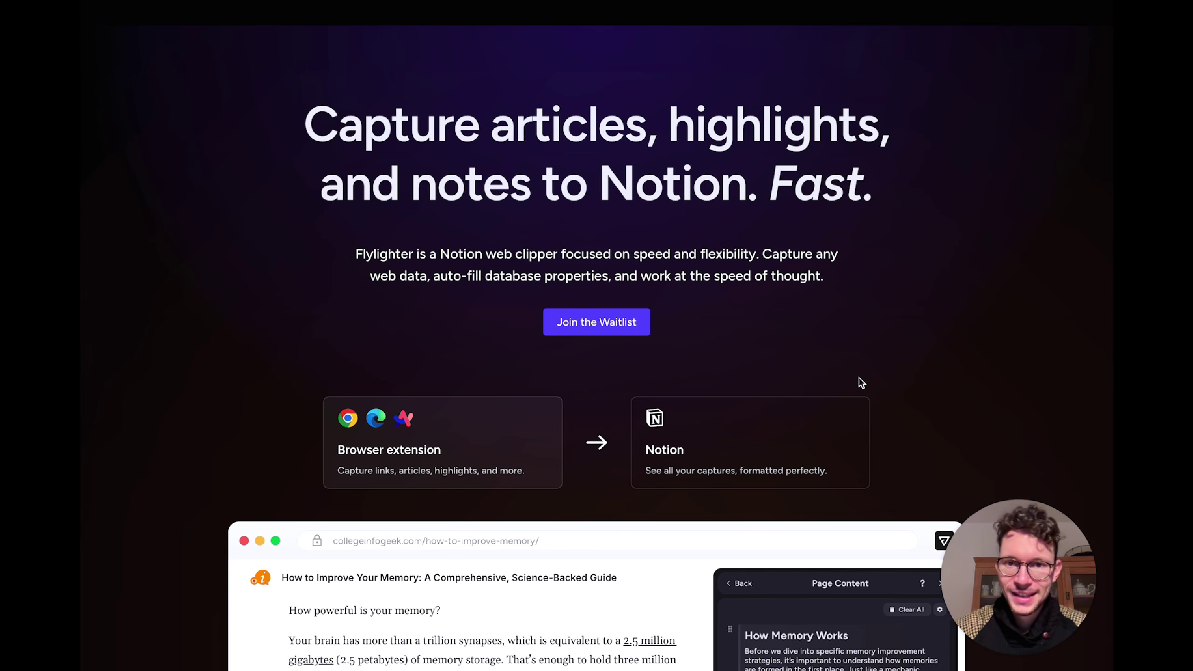
pyautogui.scroll(-3, 861, 382)
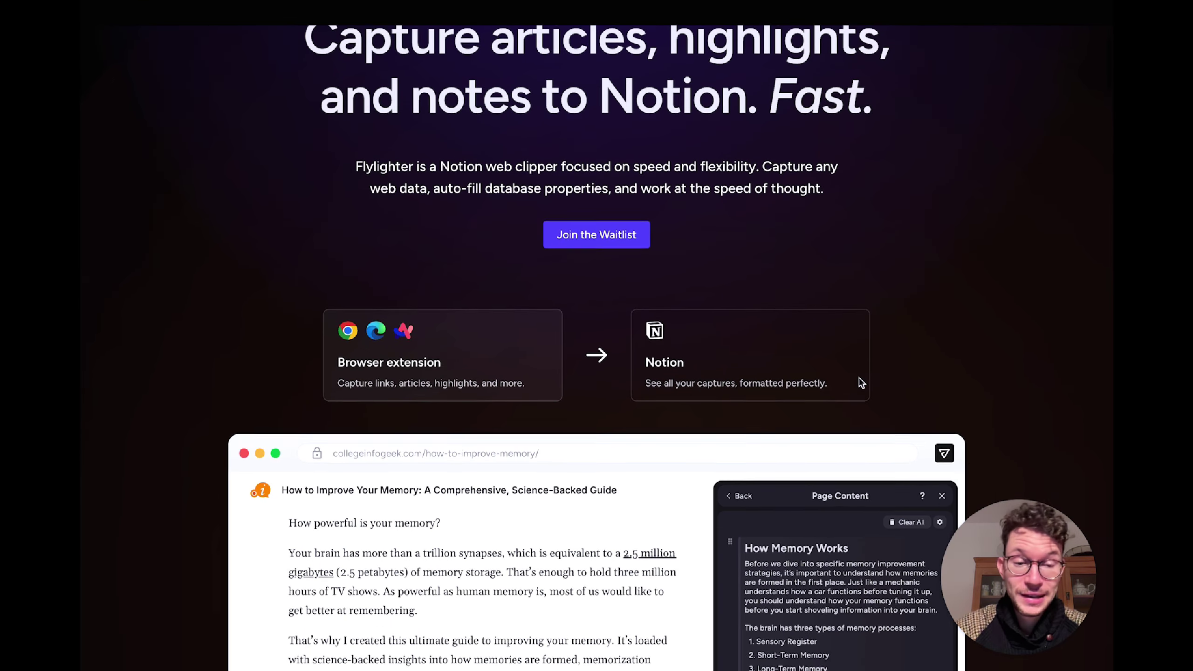
pyautogui.scroll(-1, 861, 383)
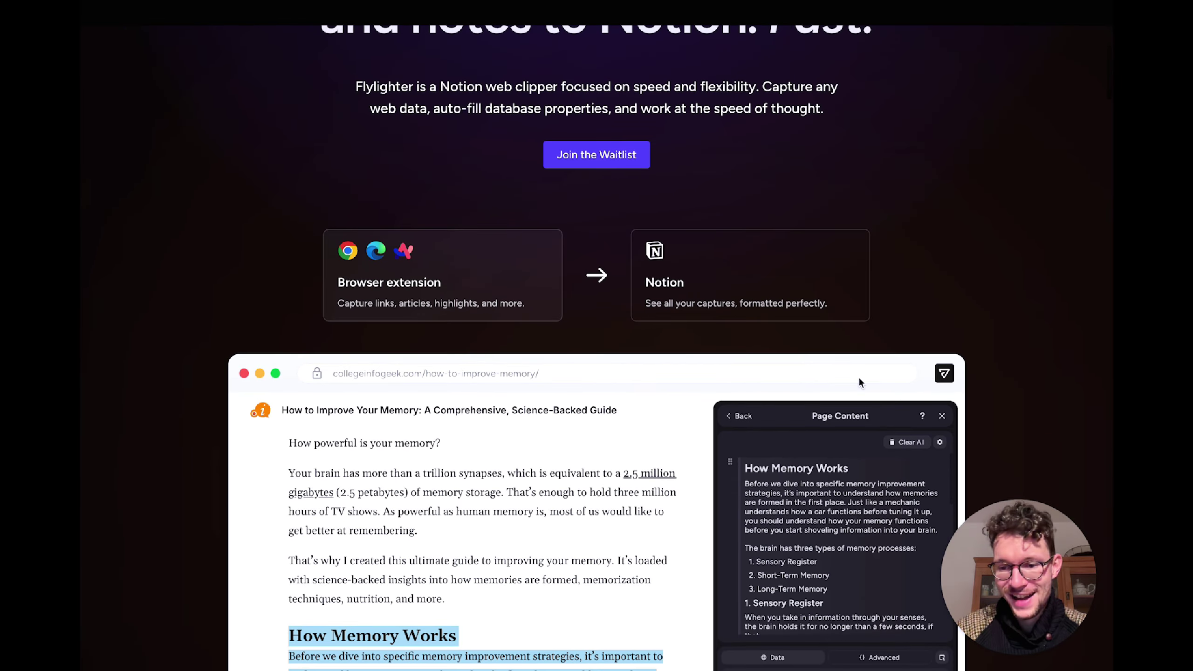
pyautogui.scroll(-3, 860, 382)
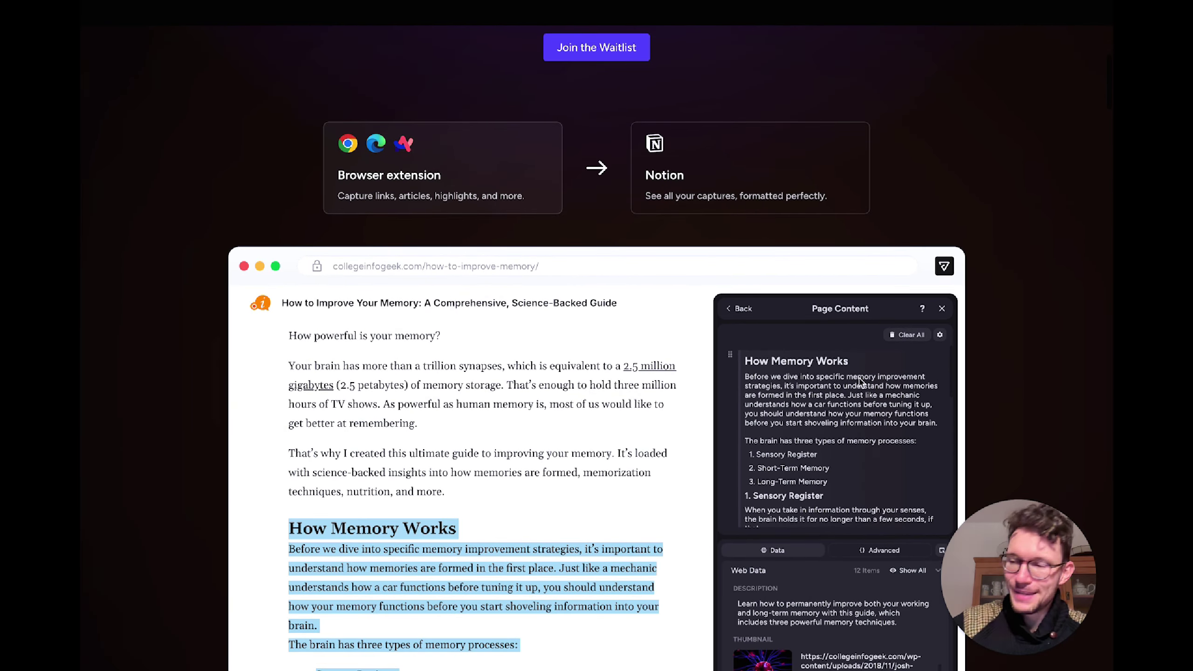
pyautogui.scroll(-1, 861, 381)
pyautogui.scroll(-1, 861, 383)
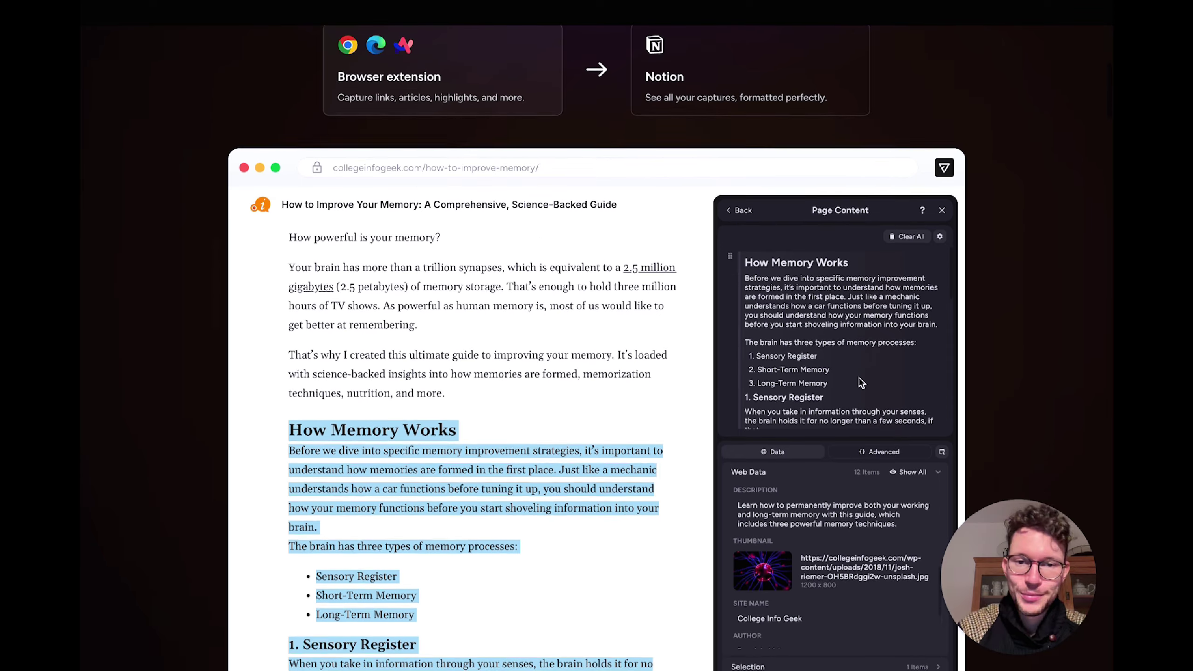
pyautogui.scroll(-2, 861, 383)
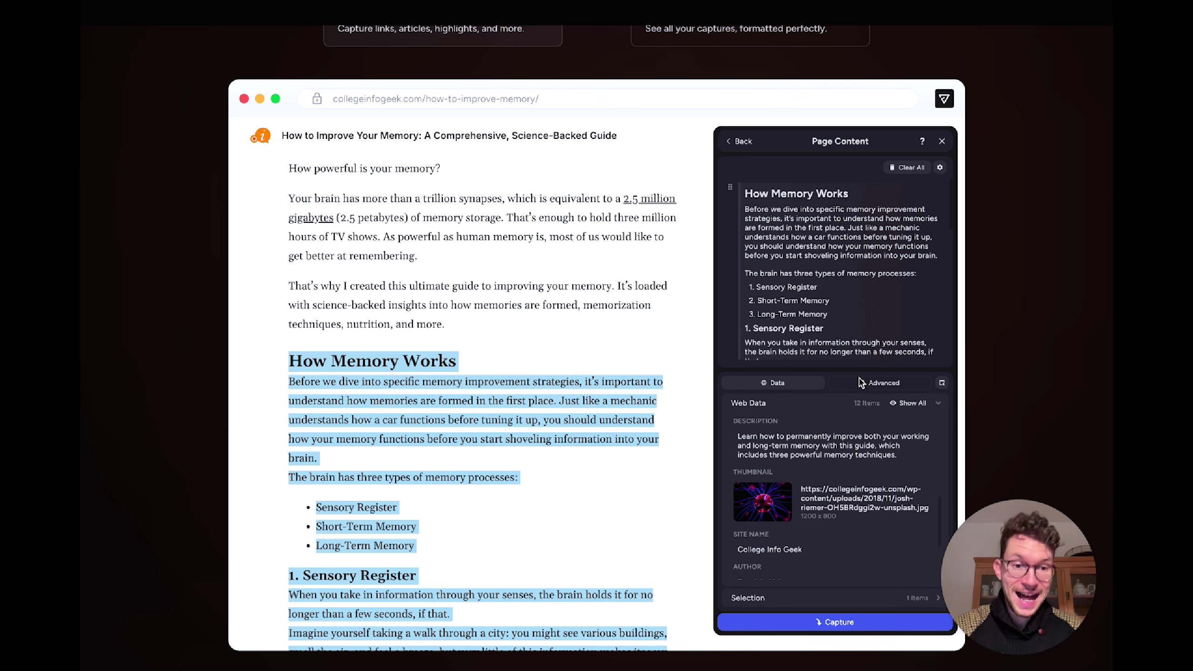
pyautogui.scroll(-3, 860, 382)
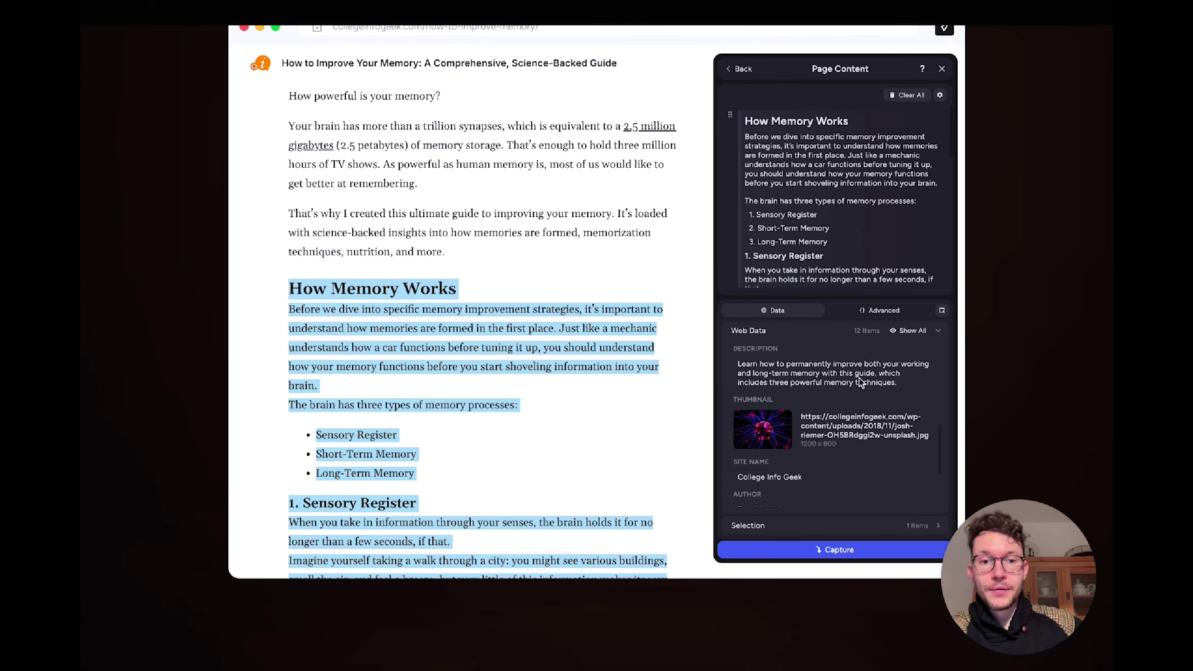
pyautogui.scroll(-10, 860, 383)
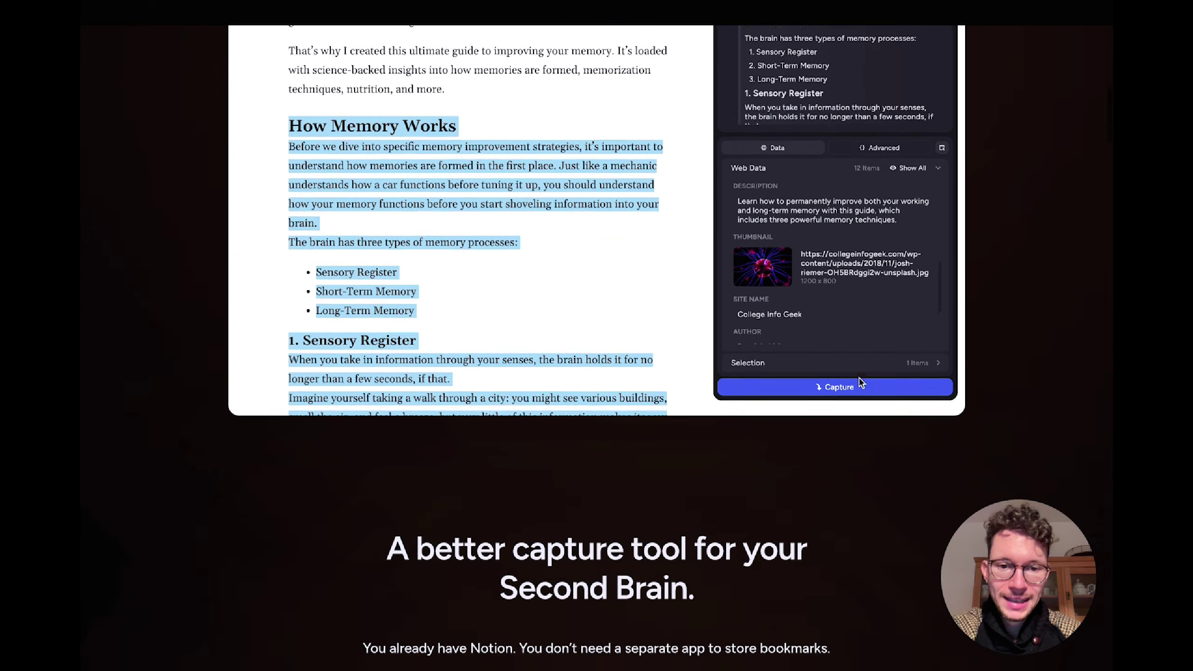
pyautogui.scroll(-6, 860, 373)
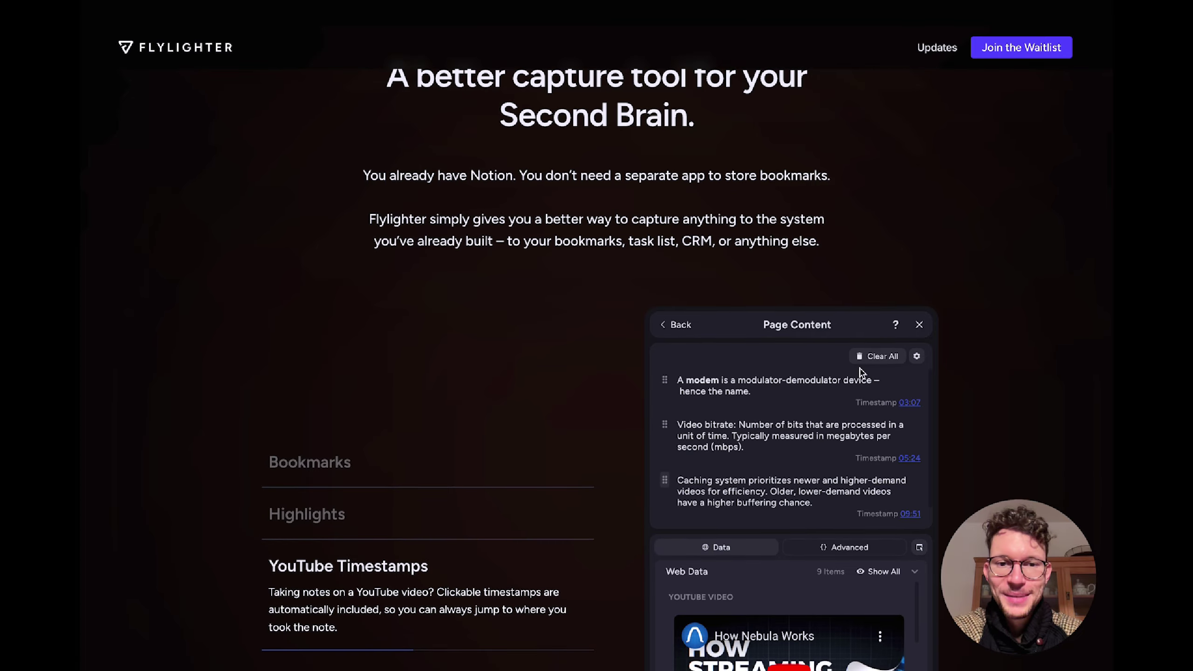
pyautogui.scroll(-7, 862, 372)
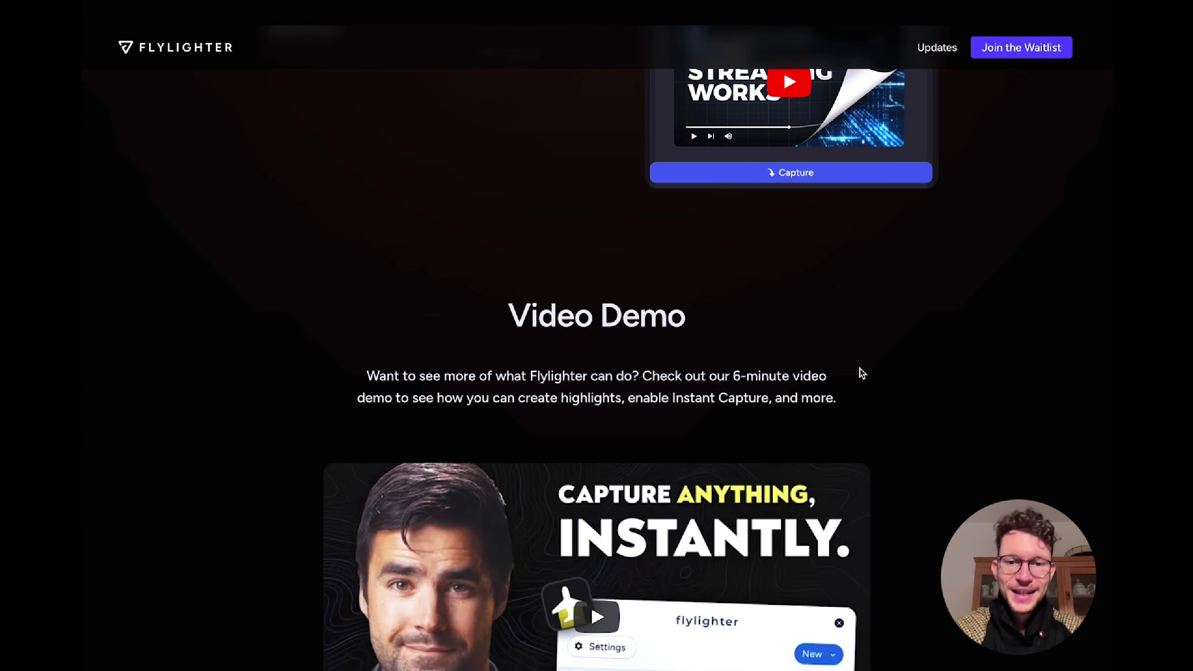
pyautogui.scroll(13, 862, 373)
pyautogui.scroll(15, 861, 373)
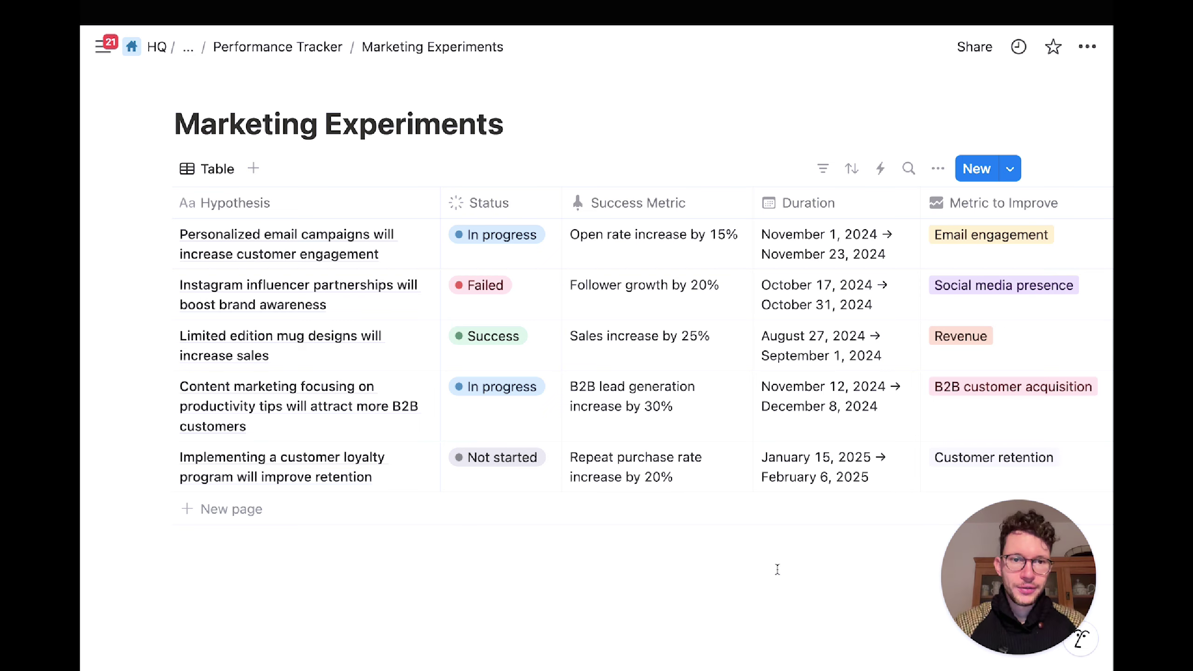
# Step: Review the Marketing Experiments table's properties from Hypothesis through the scoring columns, Analysis, Total Spent, ROI and In-line Helper
pyautogui.hscroll(5, 798, 441)
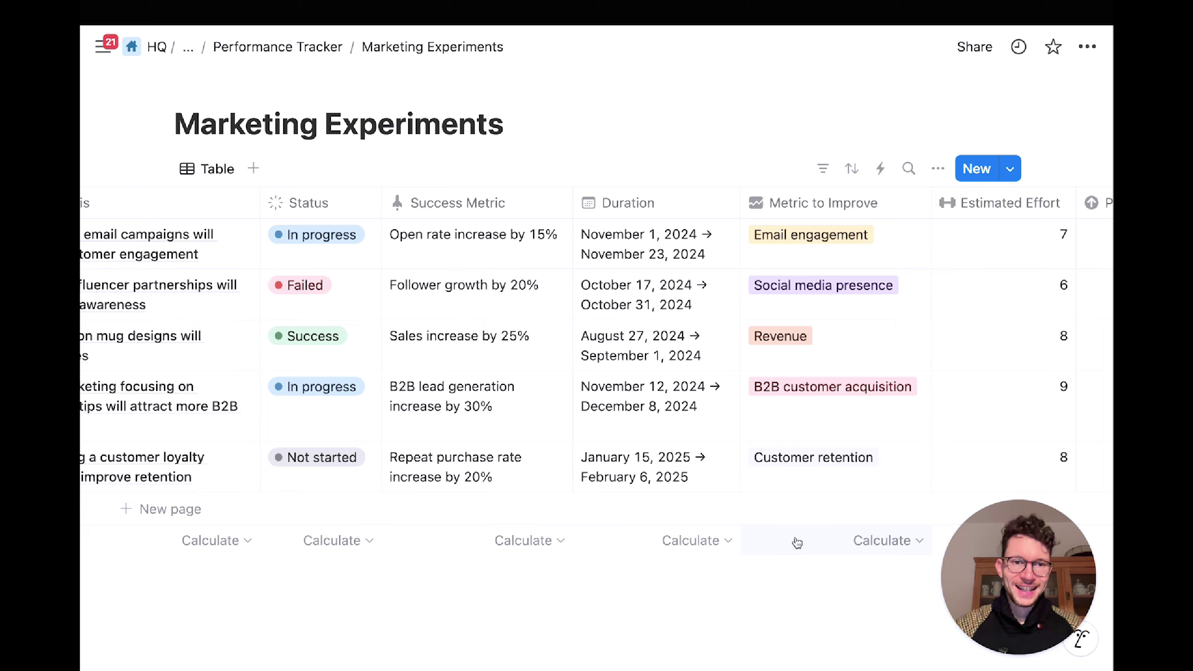
pyautogui.hscroll(10, 755, 450)
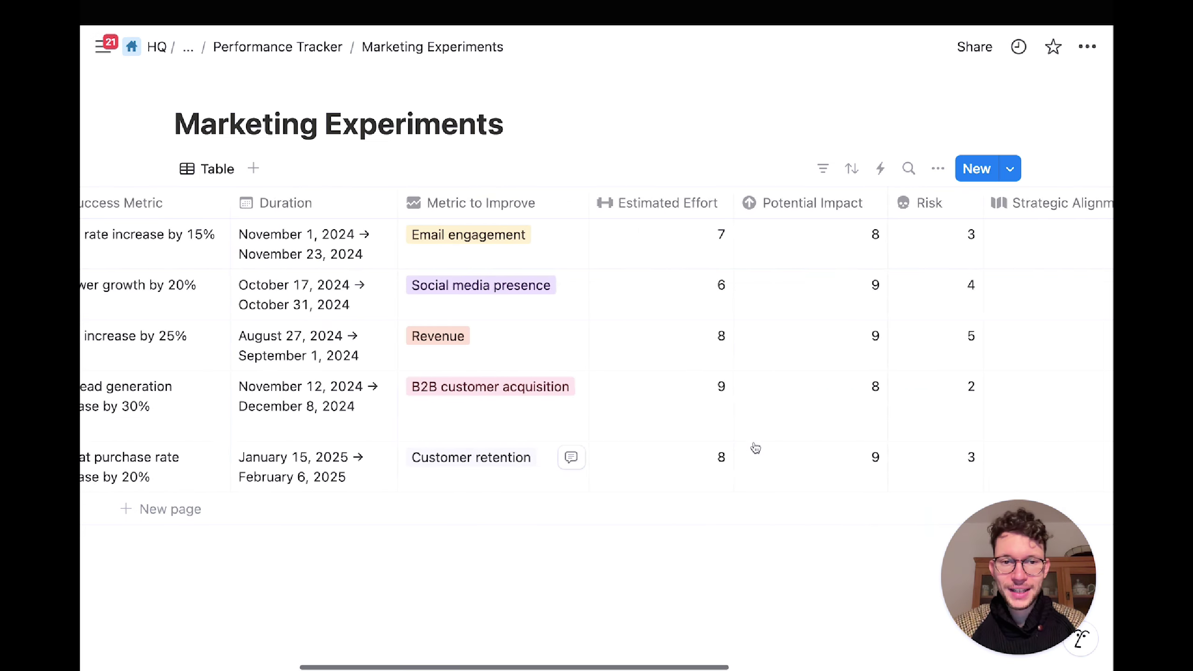
pyautogui.hscroll(5, 705, 407)
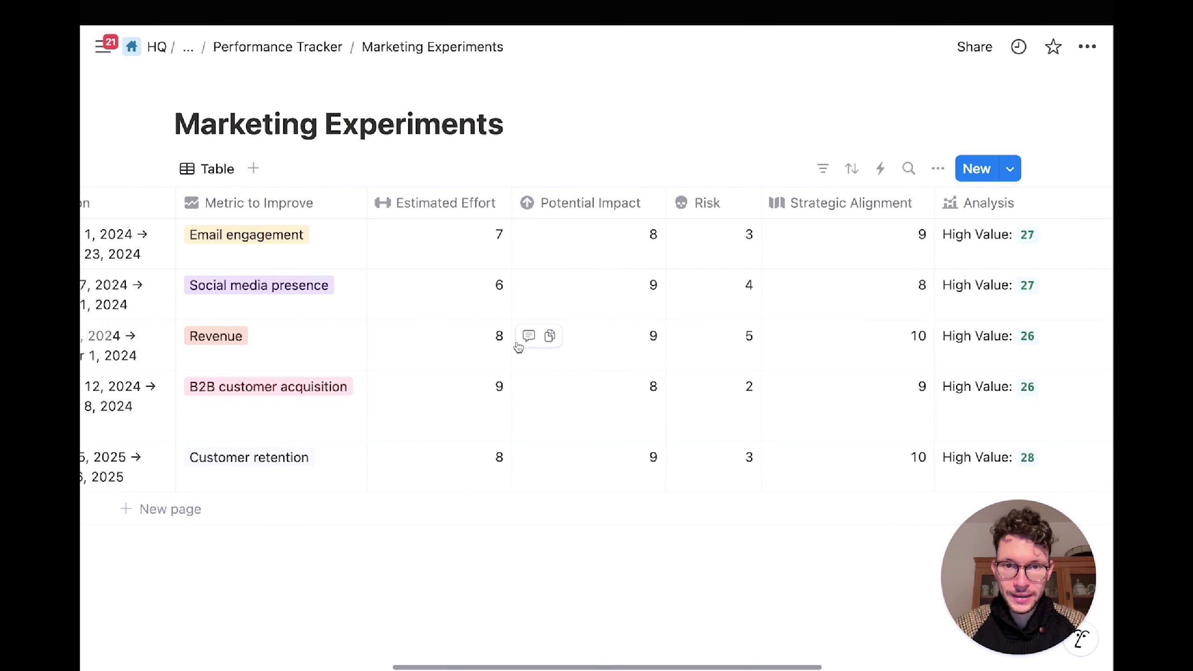
pyautogui.hscroll(2, 604, 408)
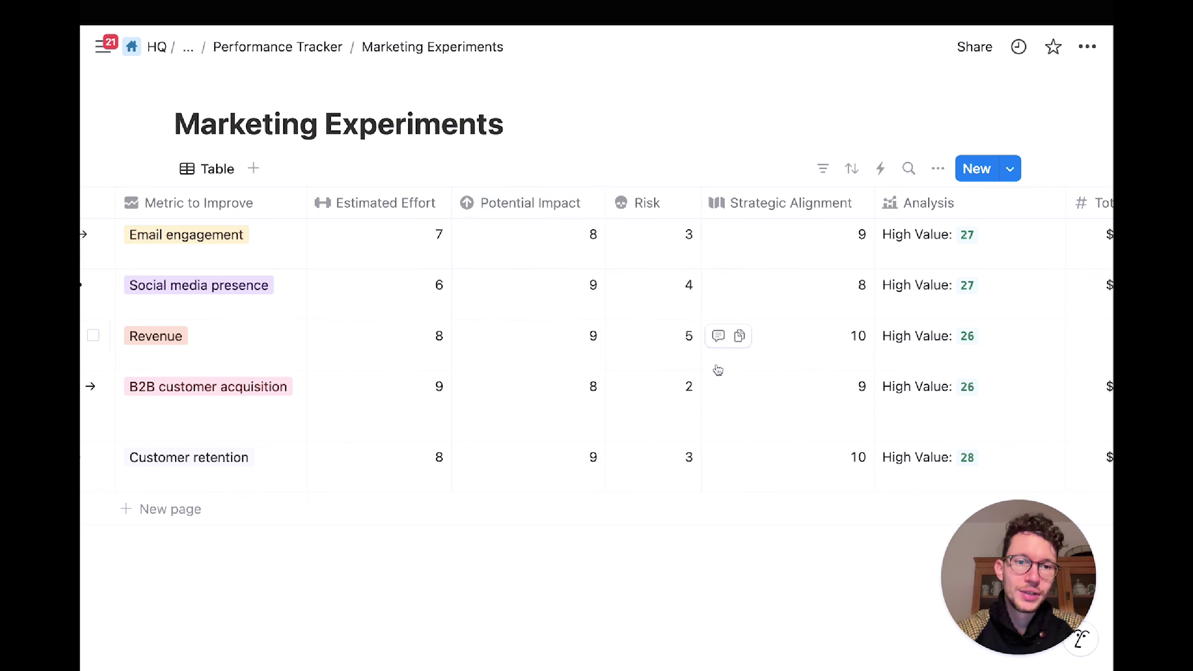
pyautogui.hscroll(2, 714, 371)
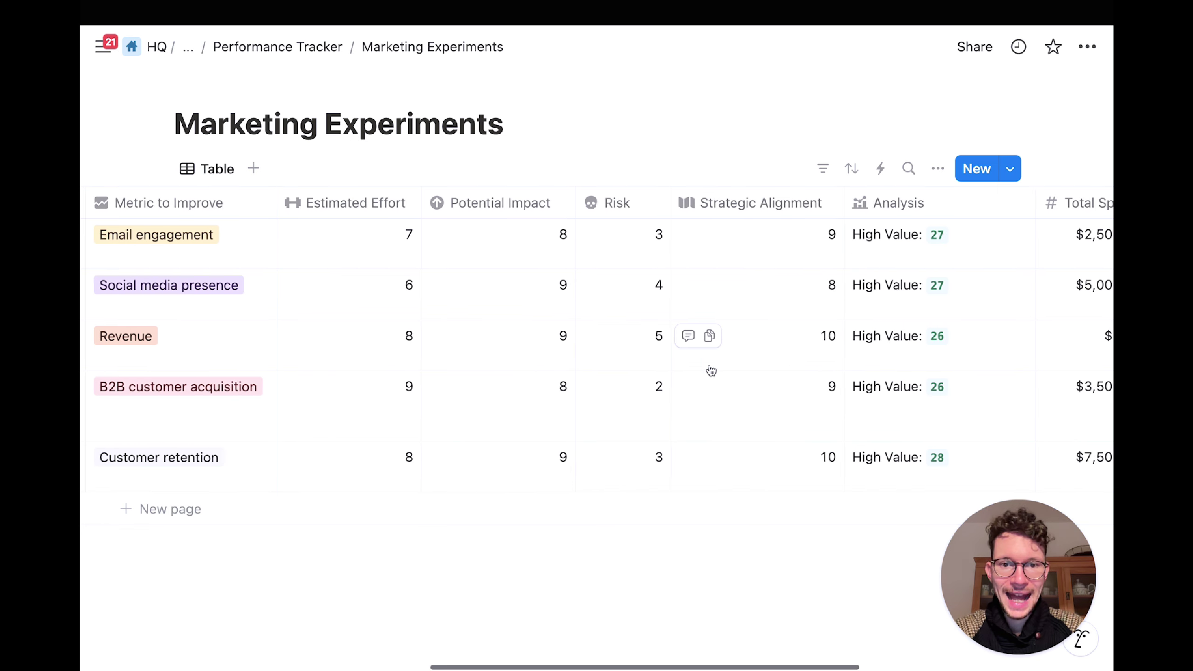
pyautogui.hscroll(2, 712, 404)
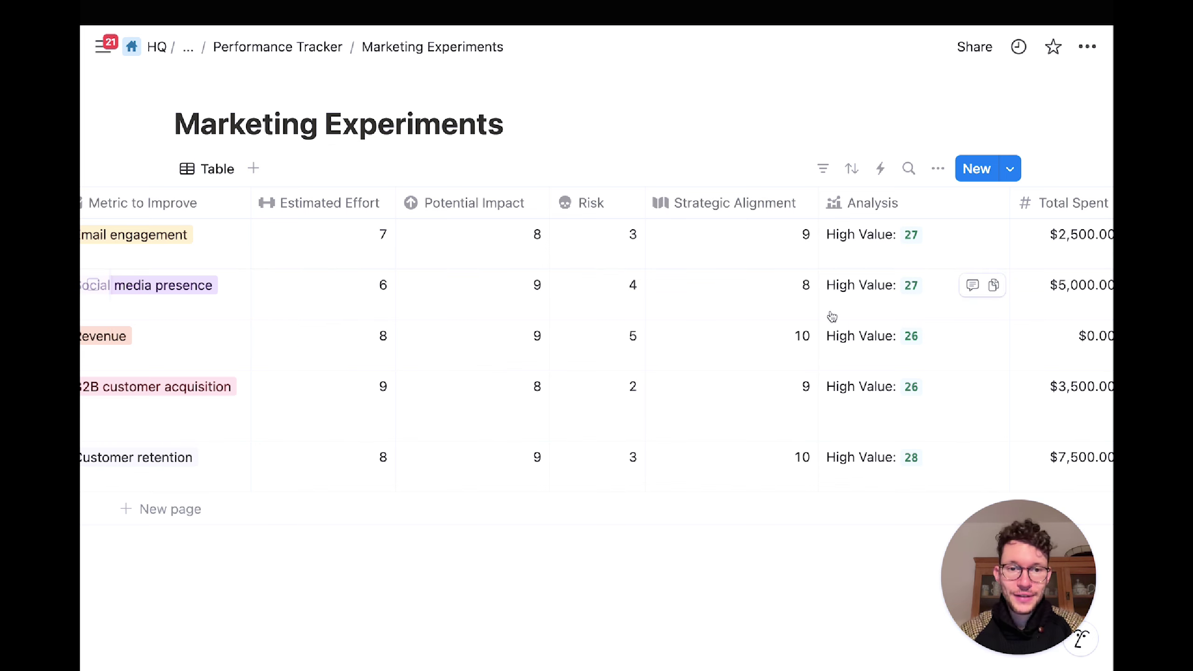
pyautogui.hscroll(2, 845, 316)
pyautogui.hscroll(3, 845, 317)
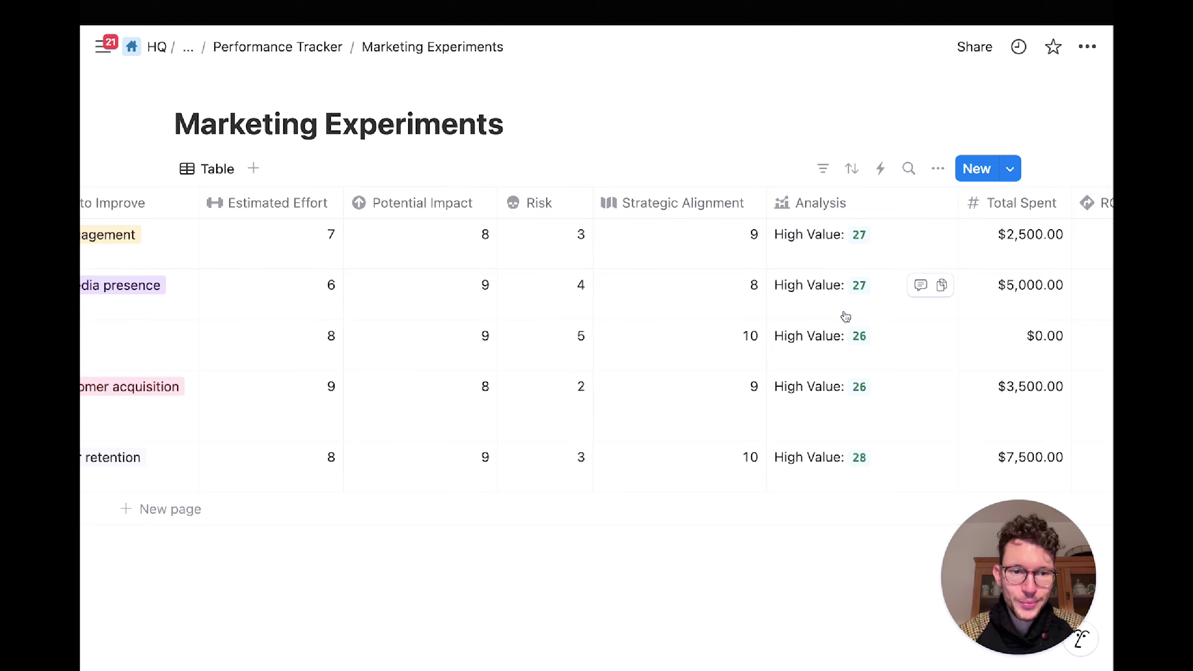
pyautogui.hscroll(5, 845, 317)
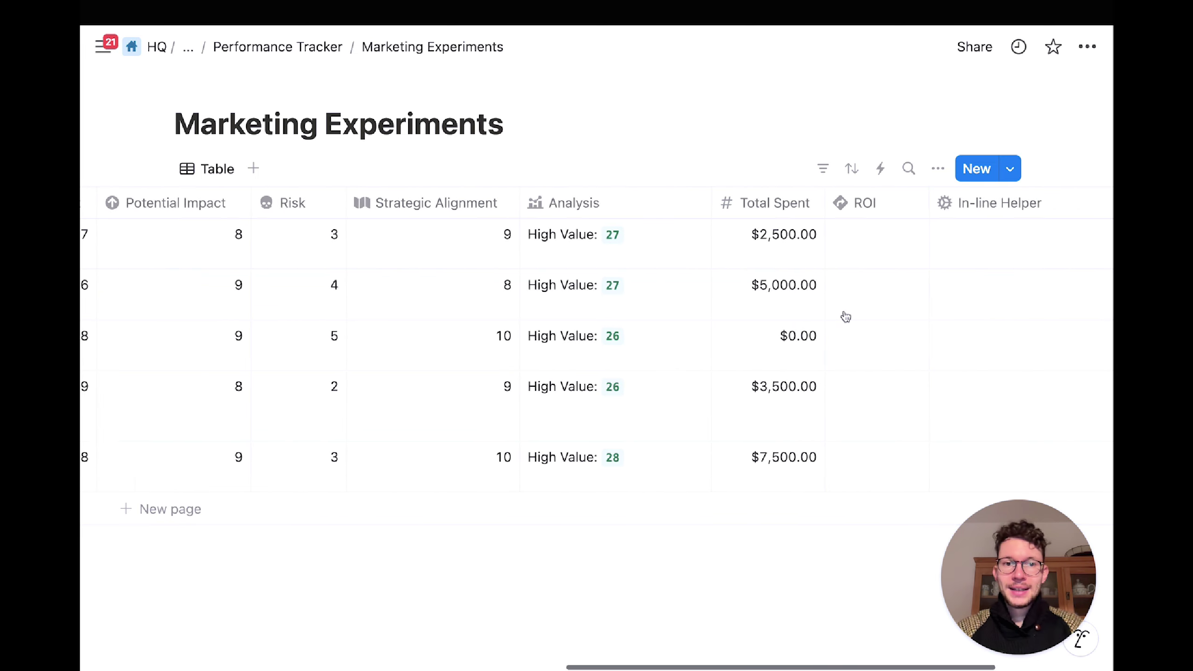
pyautogui.hscroll(4, 845, 317)
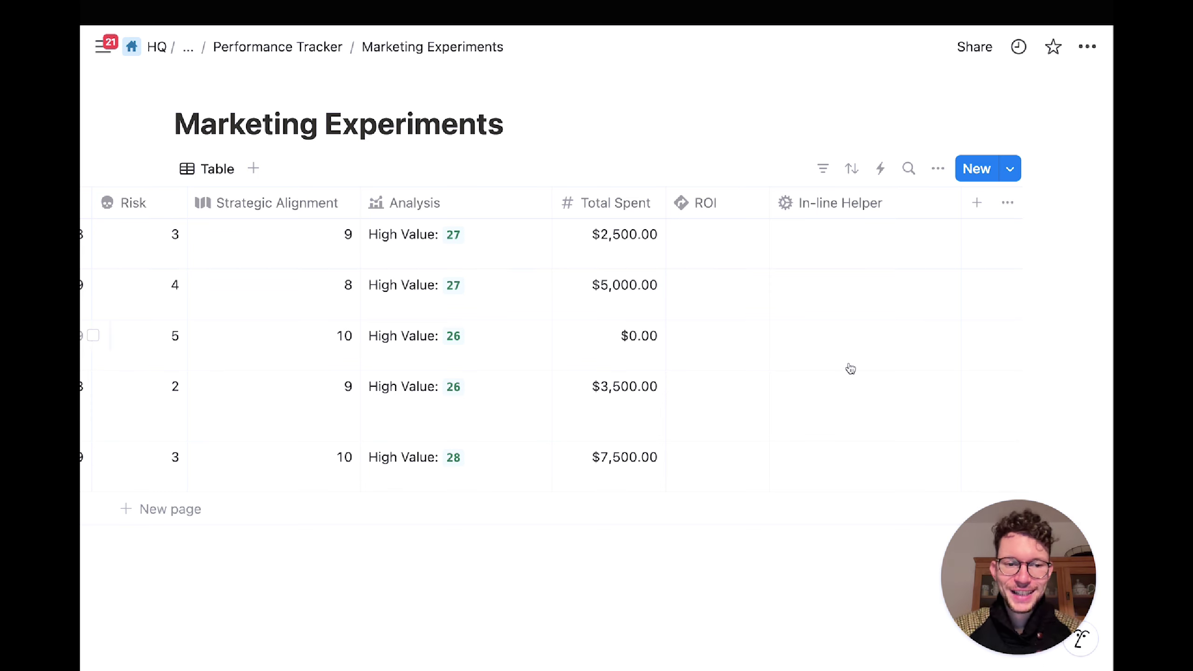
pyautogui.hscroll(-10, 611, 578)
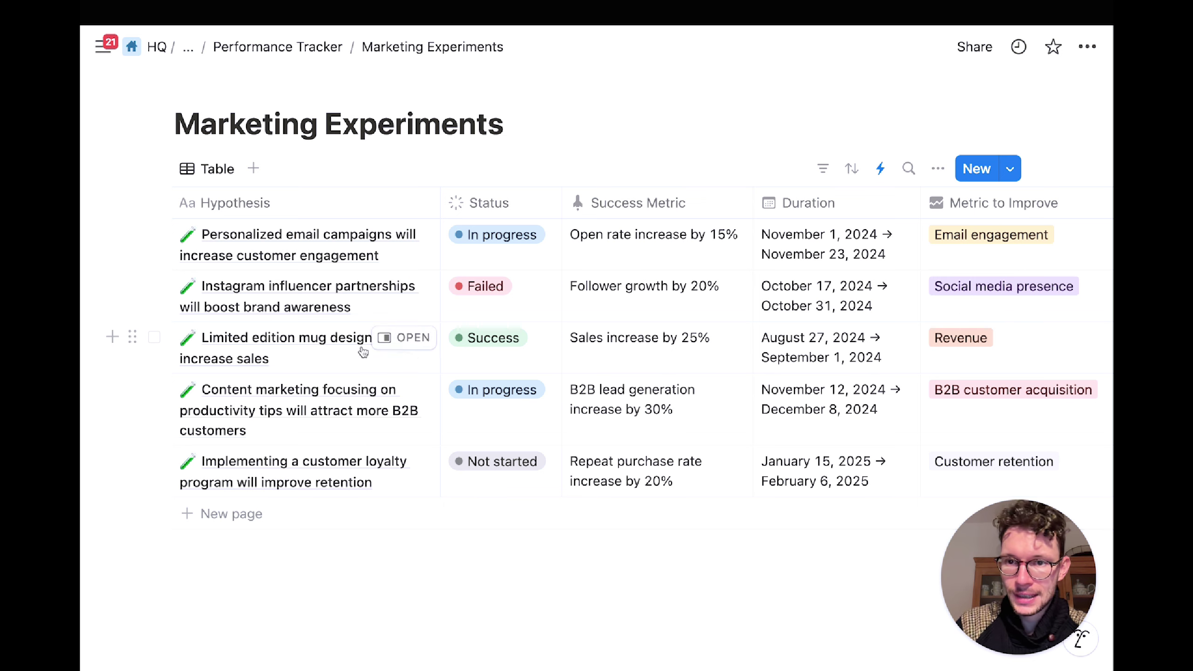
# Step: Open the limited edition mug designs experiment as a full page and hide its property details to view the main content
pyautogui.click(427, 344)
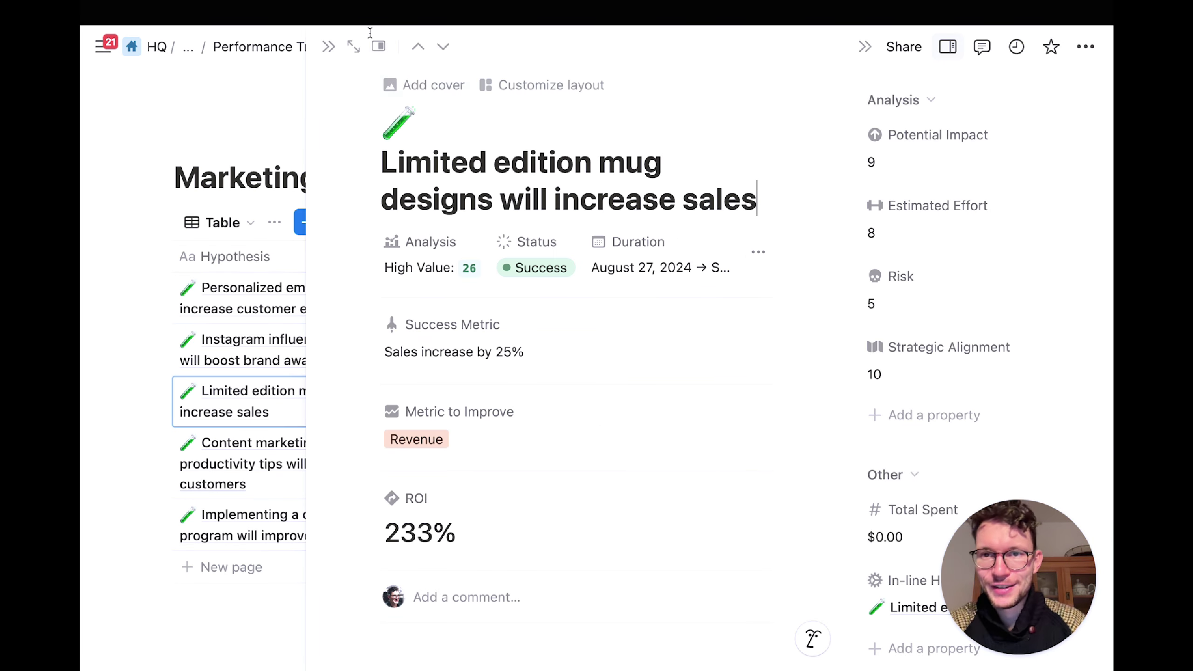
pyautogui.click(356, 47)
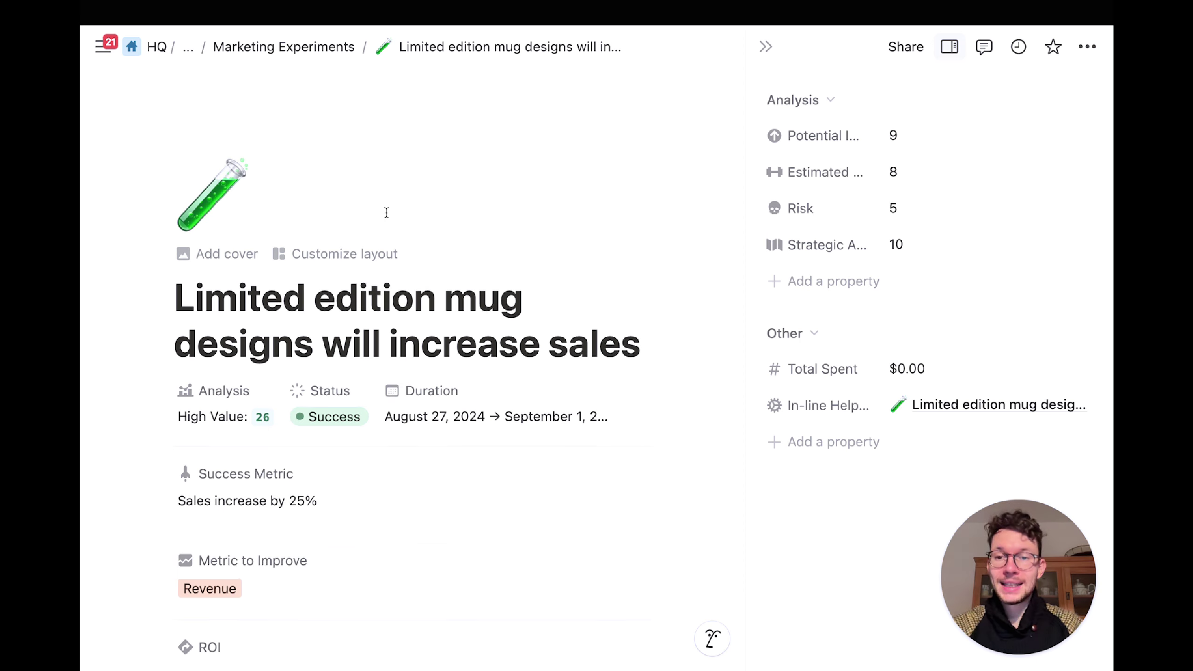
pyautogui.scroll(2, 386, 212)
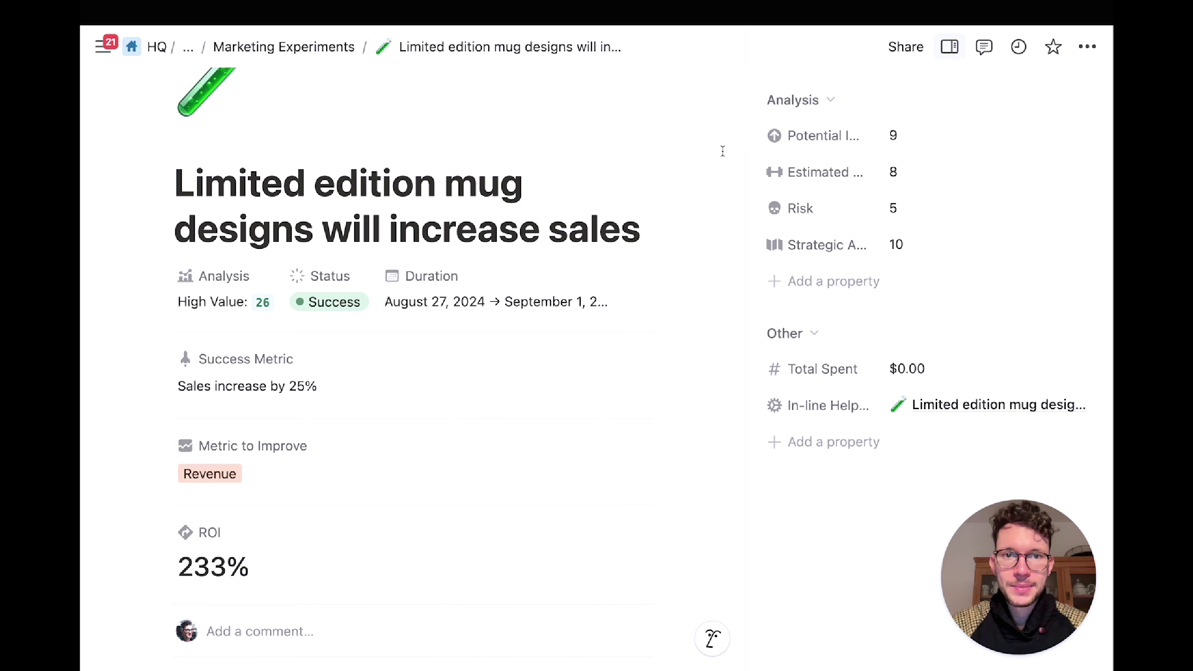
pyautogui.click(640, 296)
pyautogui.moveTo(892, 653)
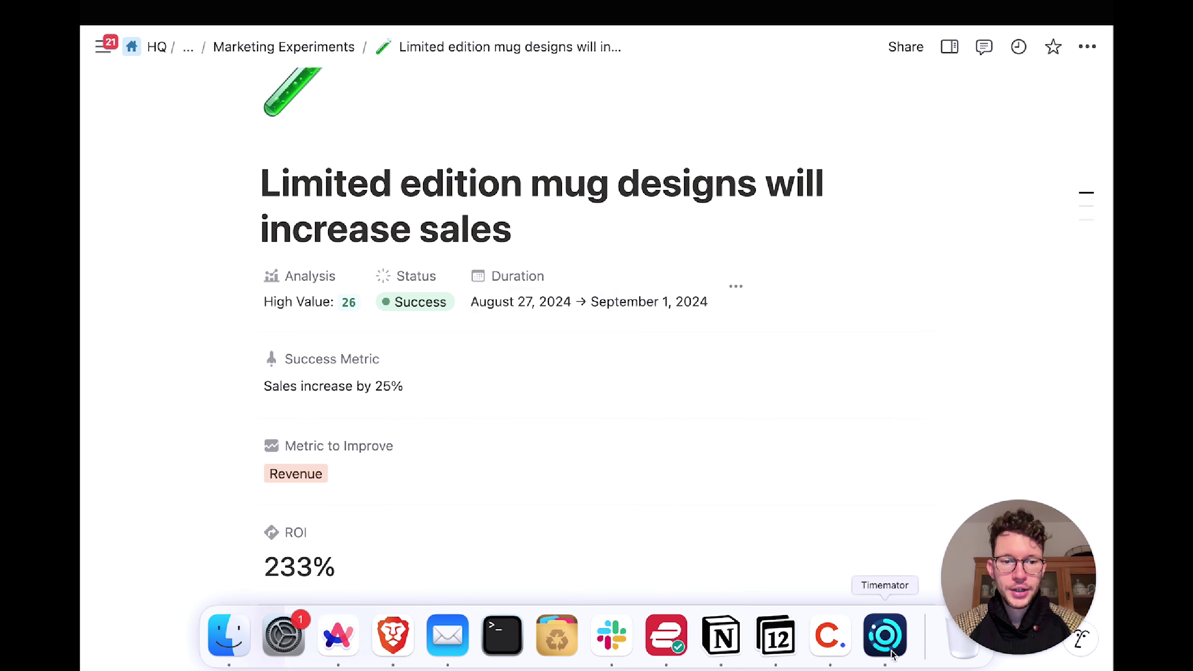
pyautogui.scroll(-2, 811, 376)
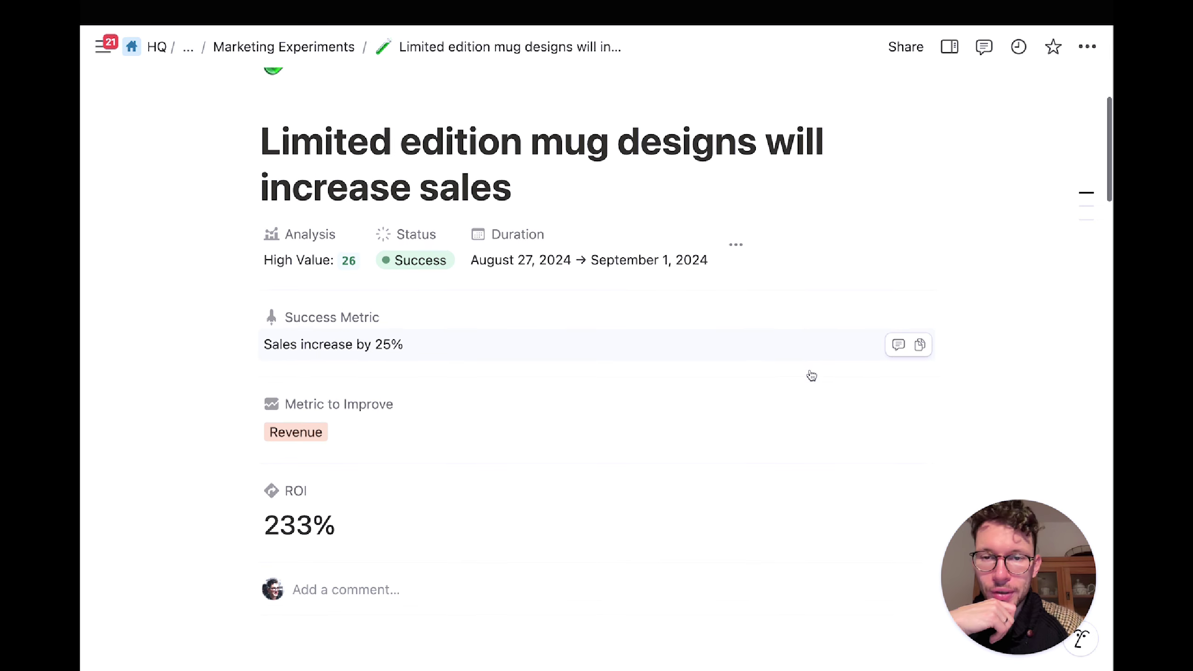
# Step: Set the limited edition mug designs experiment's Success Metric to "Sales increase by 35%" in the page's Success Metrics table
pyautogui.scroll(1, 810, 376)
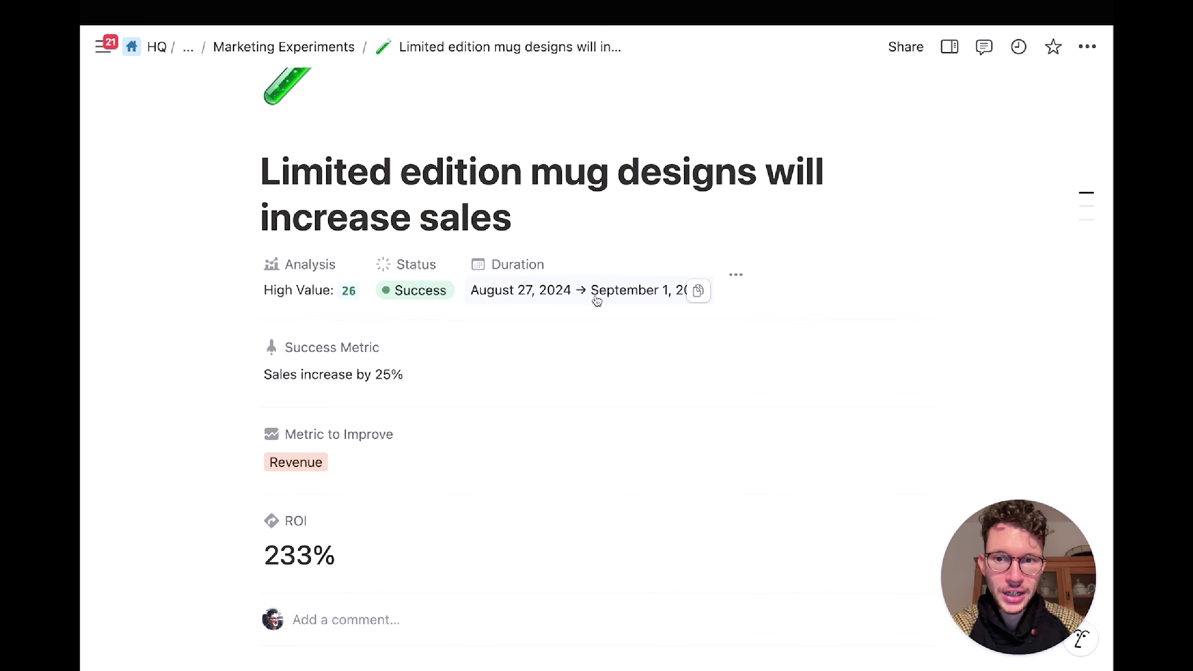
pyautogui.scroll(-3, 414, 347)
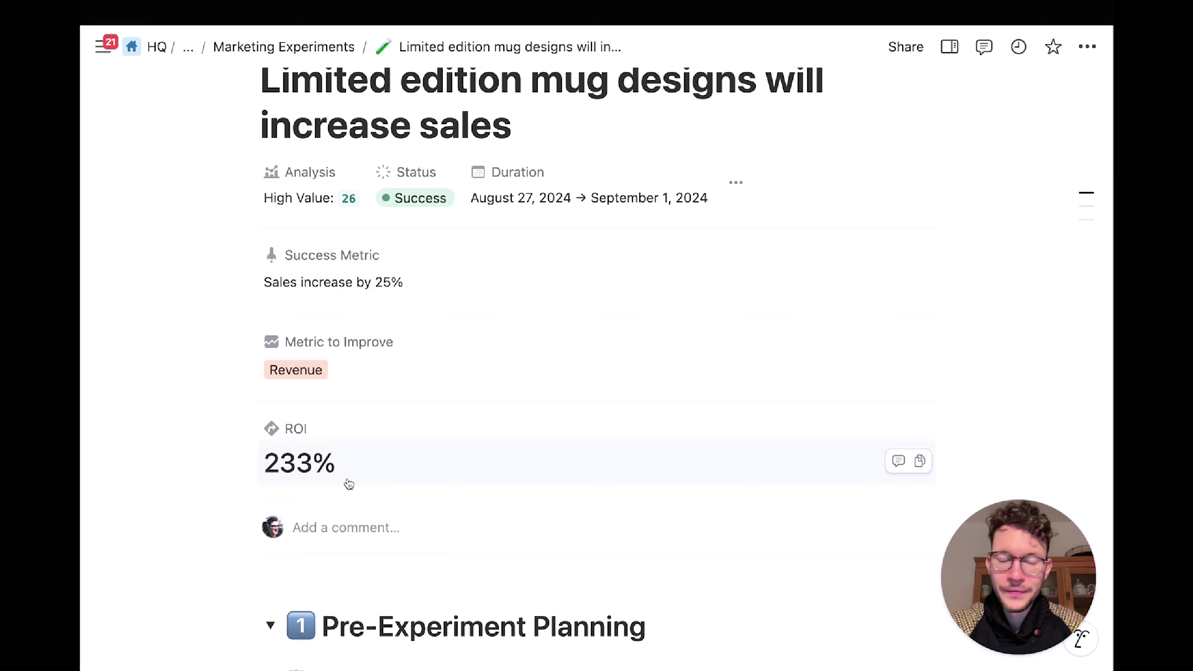
pyautogui.scroll(-3, 413, 496)
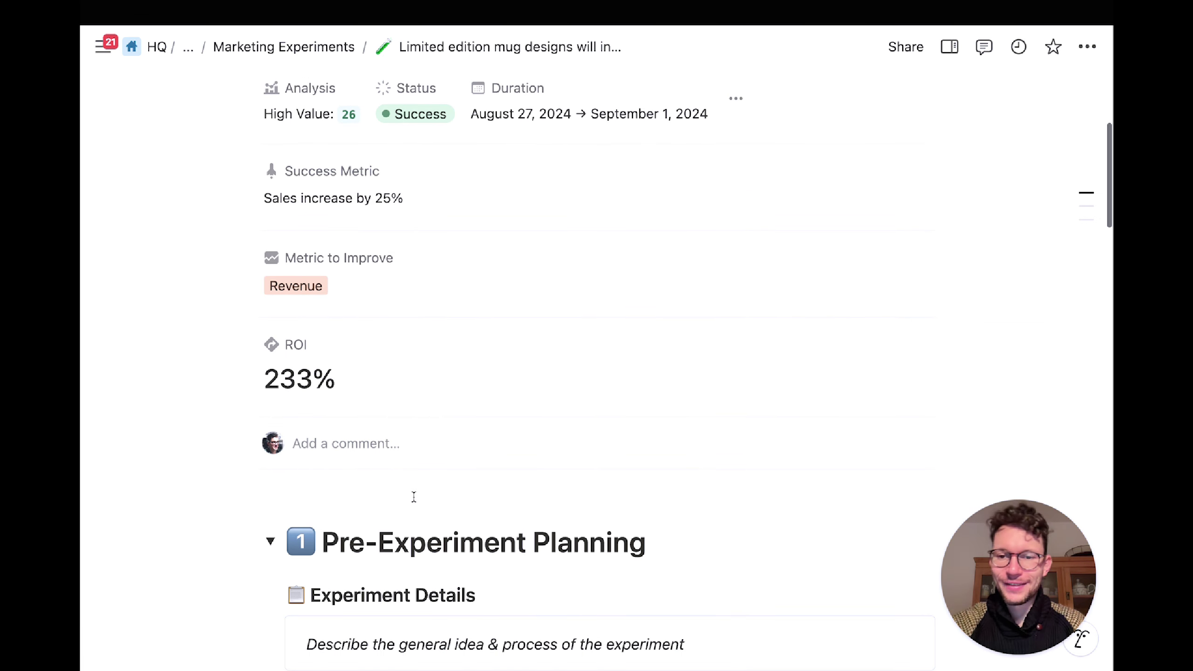
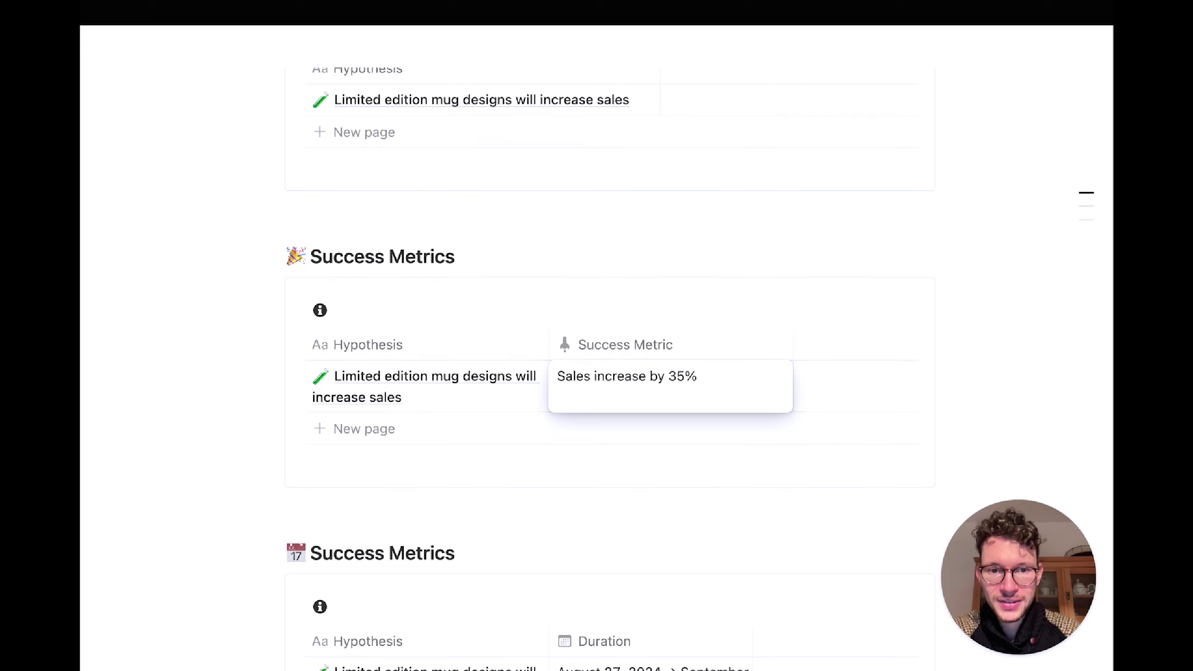
pyautogui.press('Return')
pyautogui.press('Return')
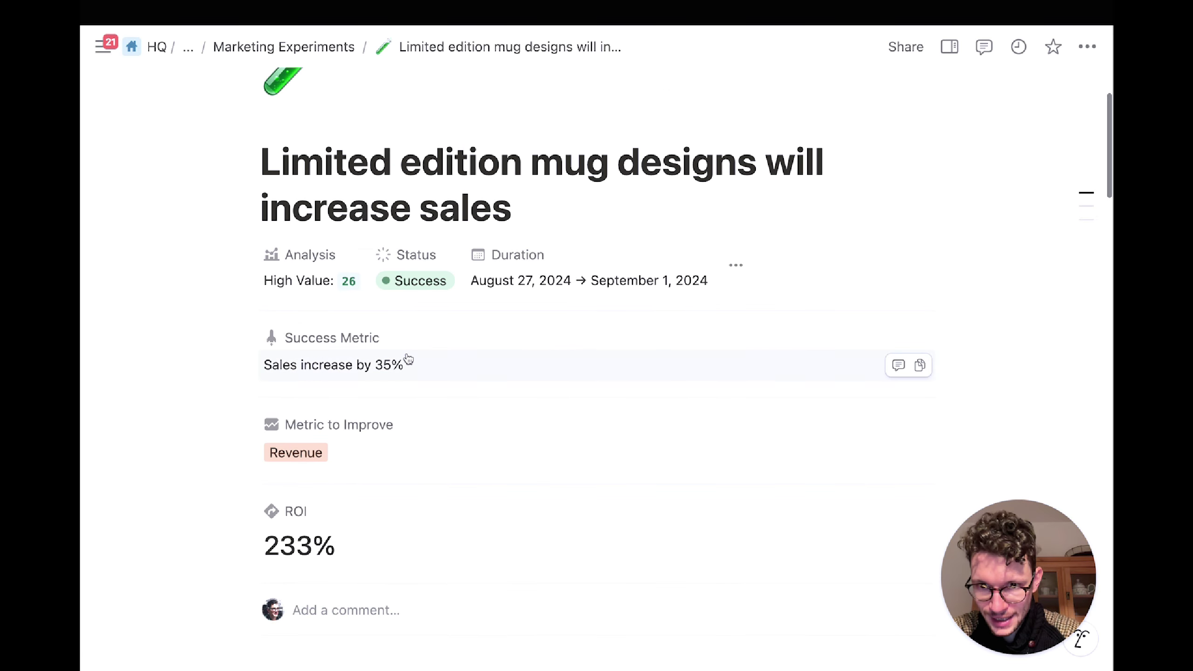
# Step: Review the experiment page's planning sections from Success Metrics through Resources Required and Red-Teaming to Pre-Launch Scoring
pyautogui.scroll(-20, 431, 376)
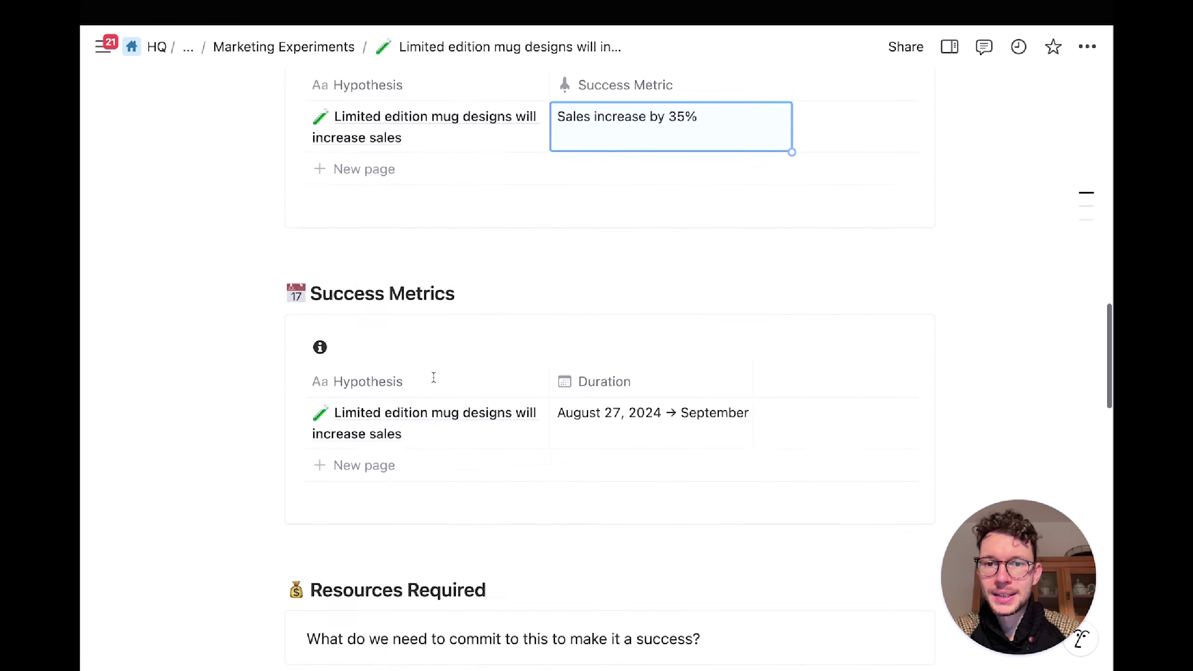
pyautogui.scroll(-7, 433, 377)
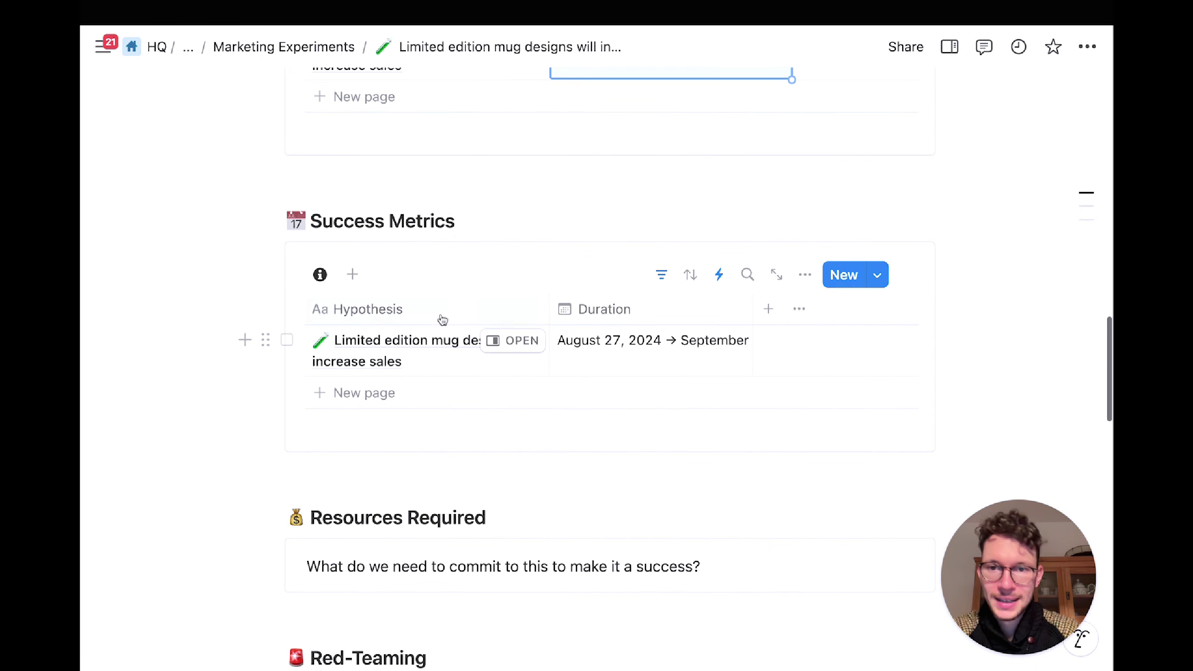
pyautogui.scroll(-4, 561, 398)
pyautogui.doubleClick(566, 405)
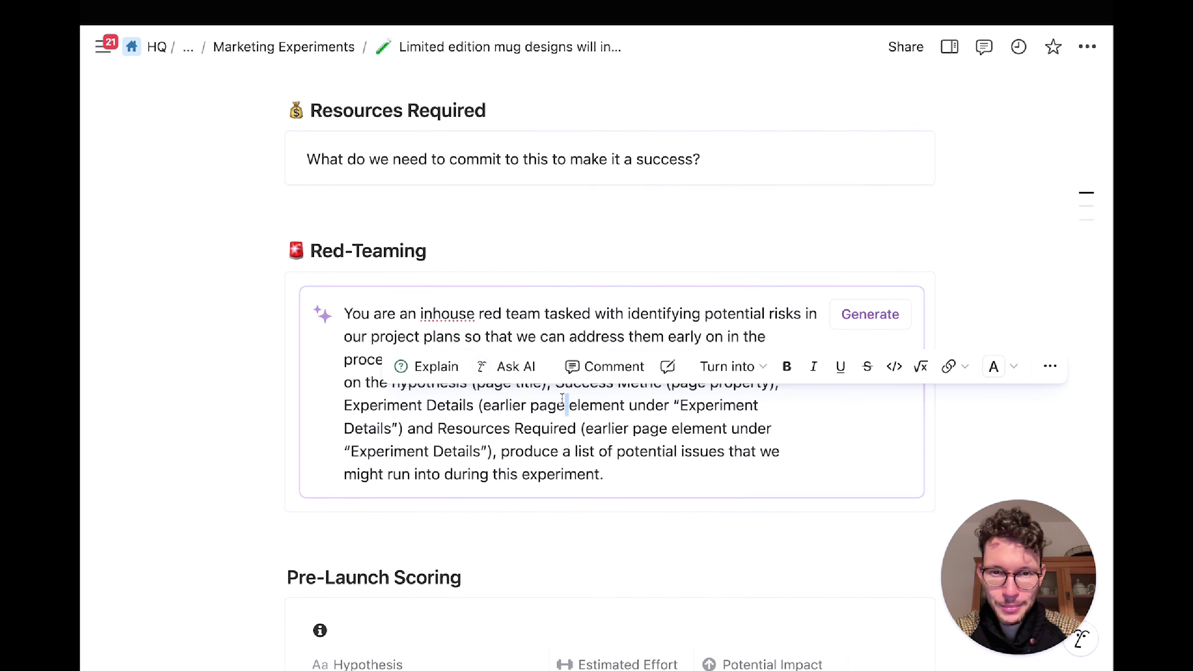
pyautogui.click(355, 214)
pyautogui.scroll(-6, 349, 240)
pyautogui.scroll(1, 380, 338)
pyautogui.scroll(-3, 385, 344)
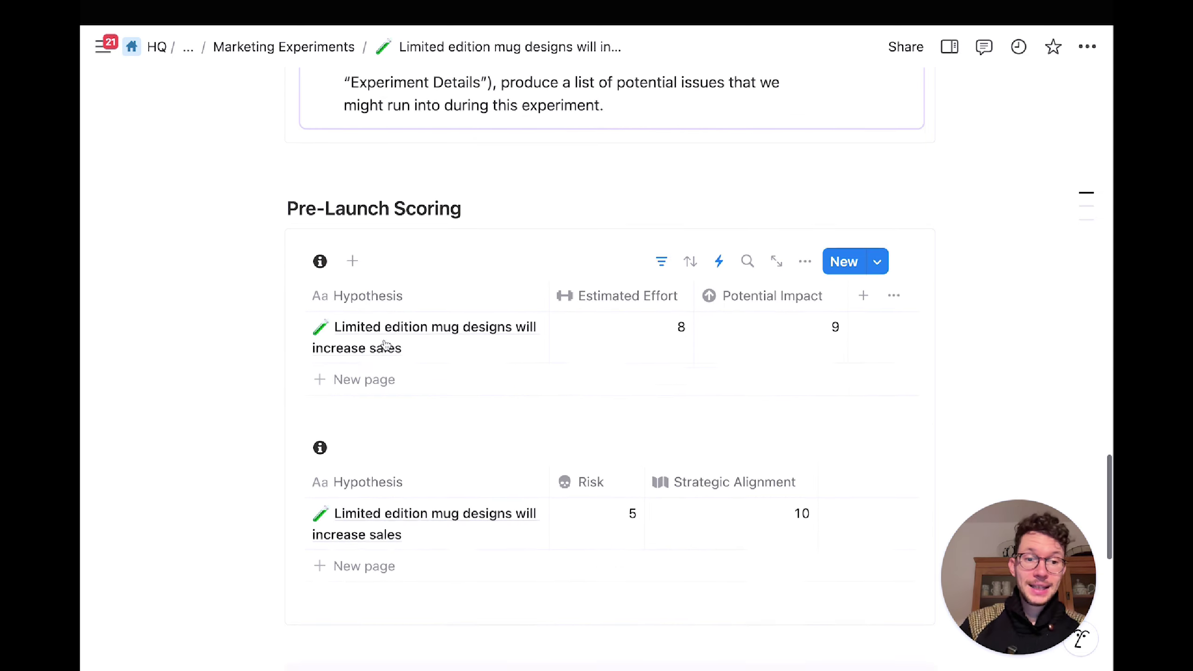
pyautogui.scroll(-1, 385, 344)
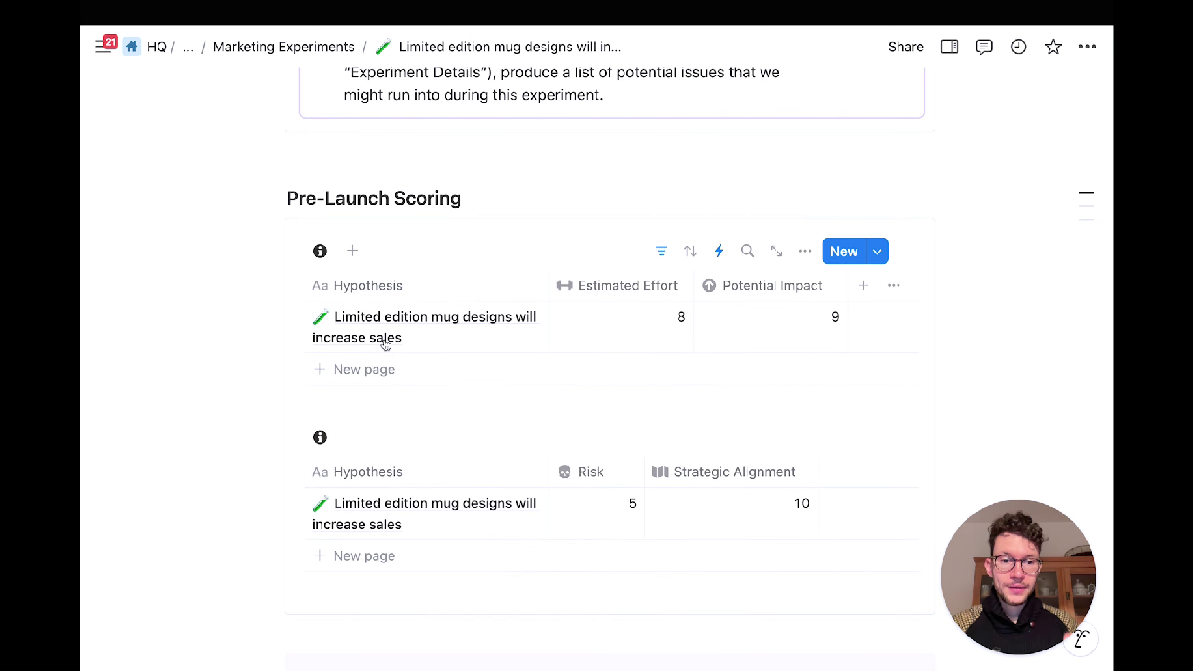
pyautogui.scroll(-3, 479, 363)
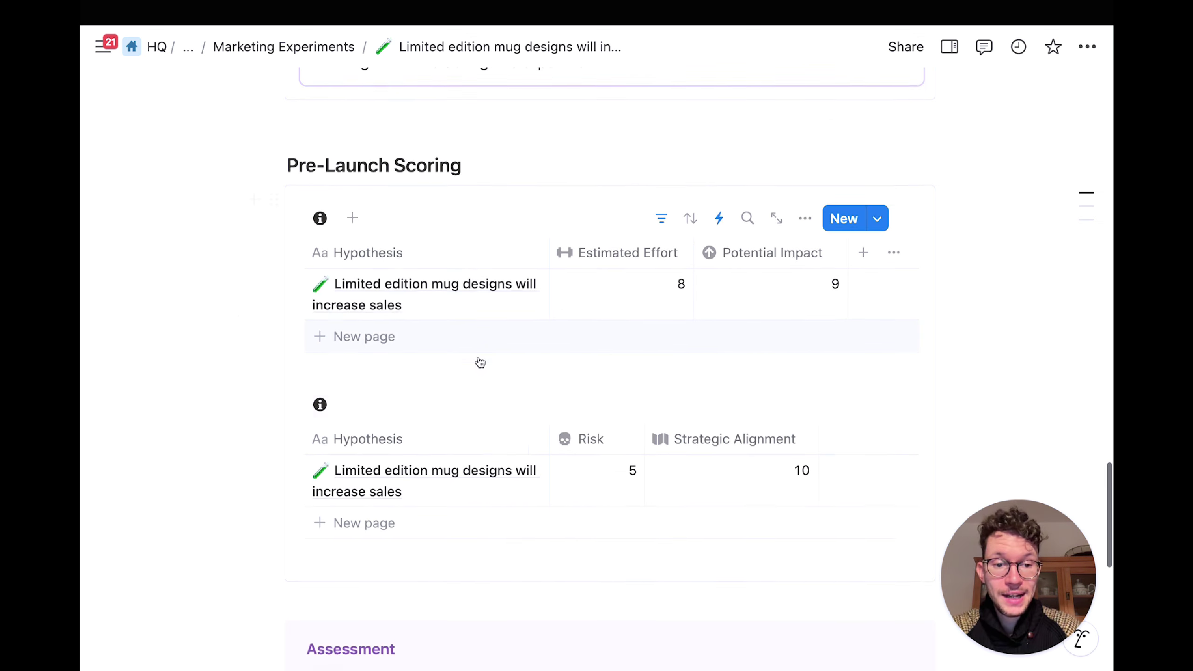
pyautogui.scroll(1, 629, 293)
pyautogui.scroll(-1, 550, 321)
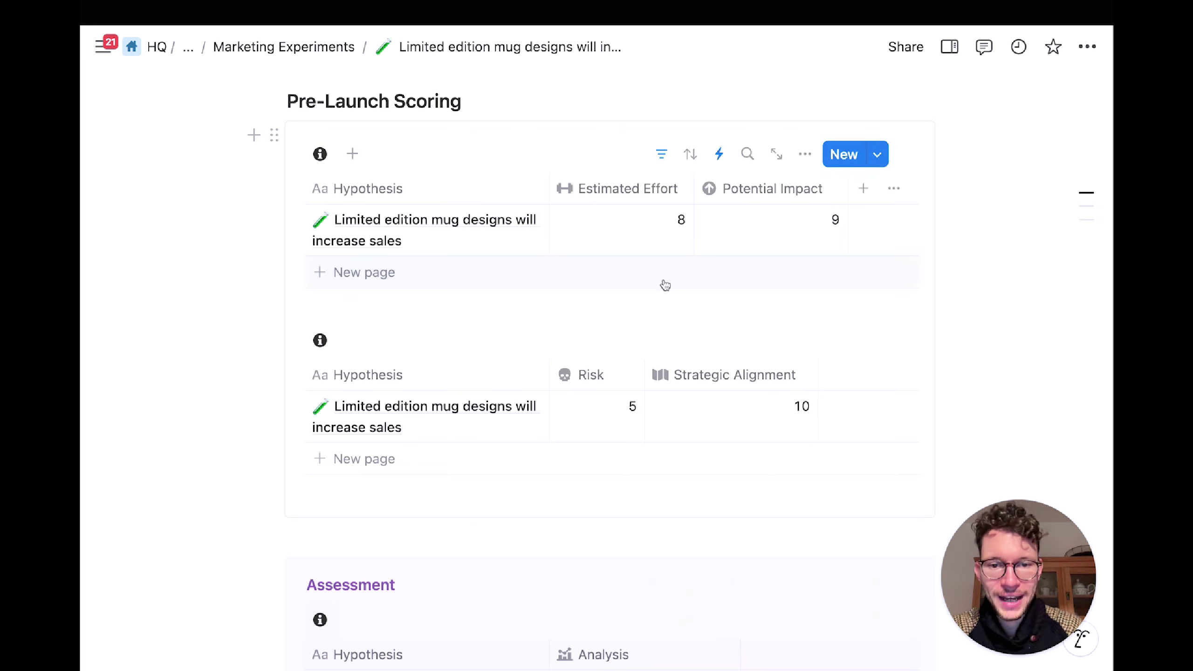
# Step: Set the mug experiment's Risk score to 1 in the Pre-Launch Scoring section
pyautogui.click(621, 413)
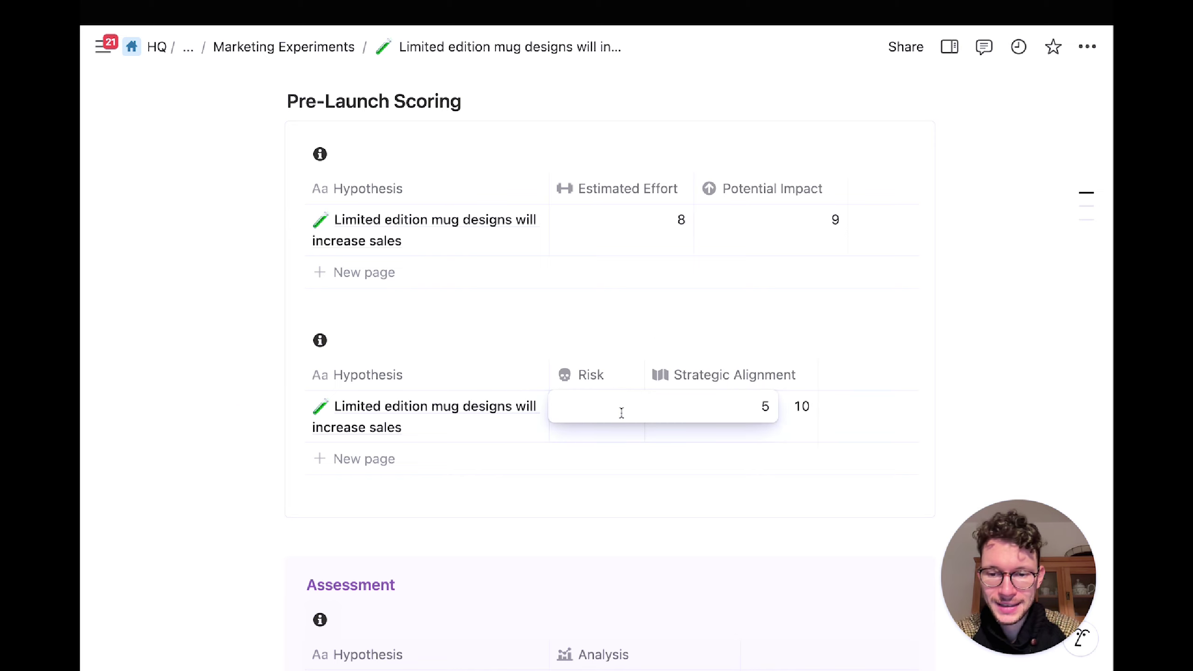
pyautogui.press('BackSpace')
pyautogui.write('1')
pyautogui.press('Return')
# Step: Check the mug experiment's Analysis score in the page heading and view its scoring property details before hiding them again
pyautogui.scroll(10, 599, 311)
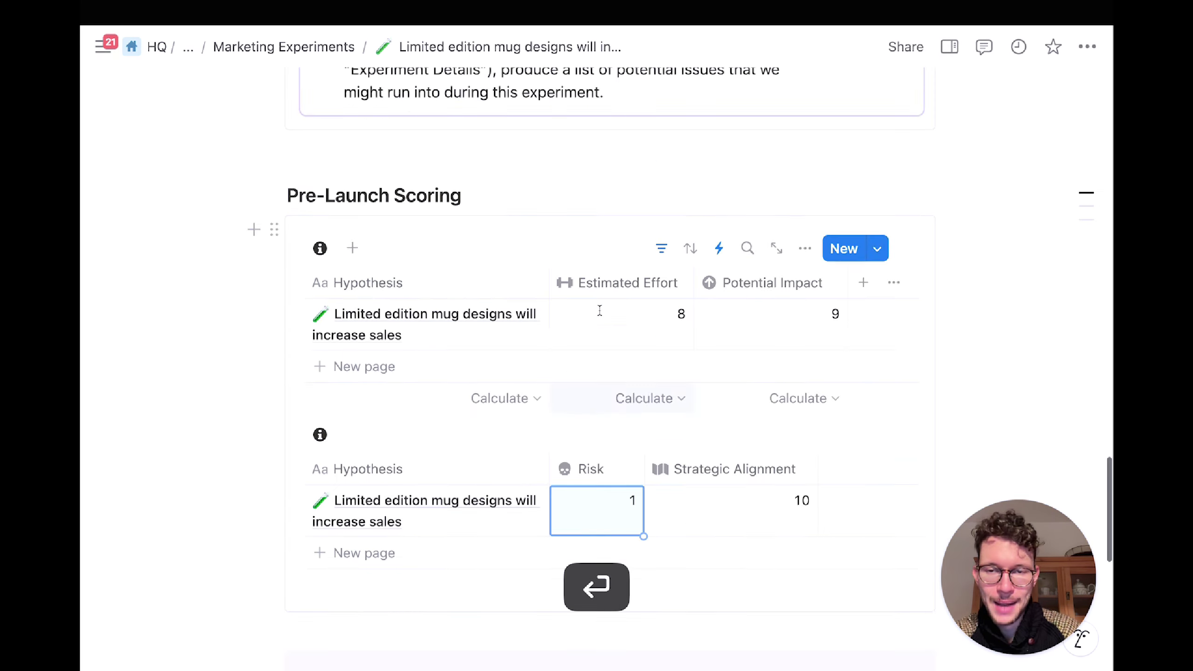
pyautogui.scroll(-6, 599, 311)
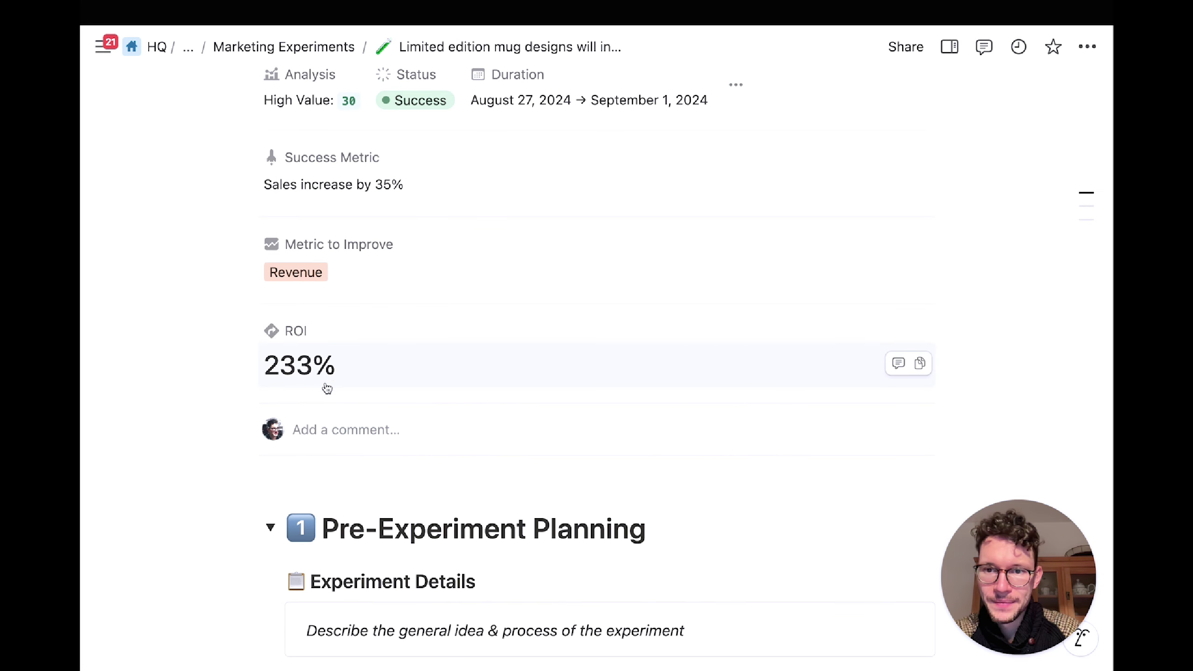
pyautogui.scroll(1, 399, 371)
pyautogui.scroll(1, 419, 361)
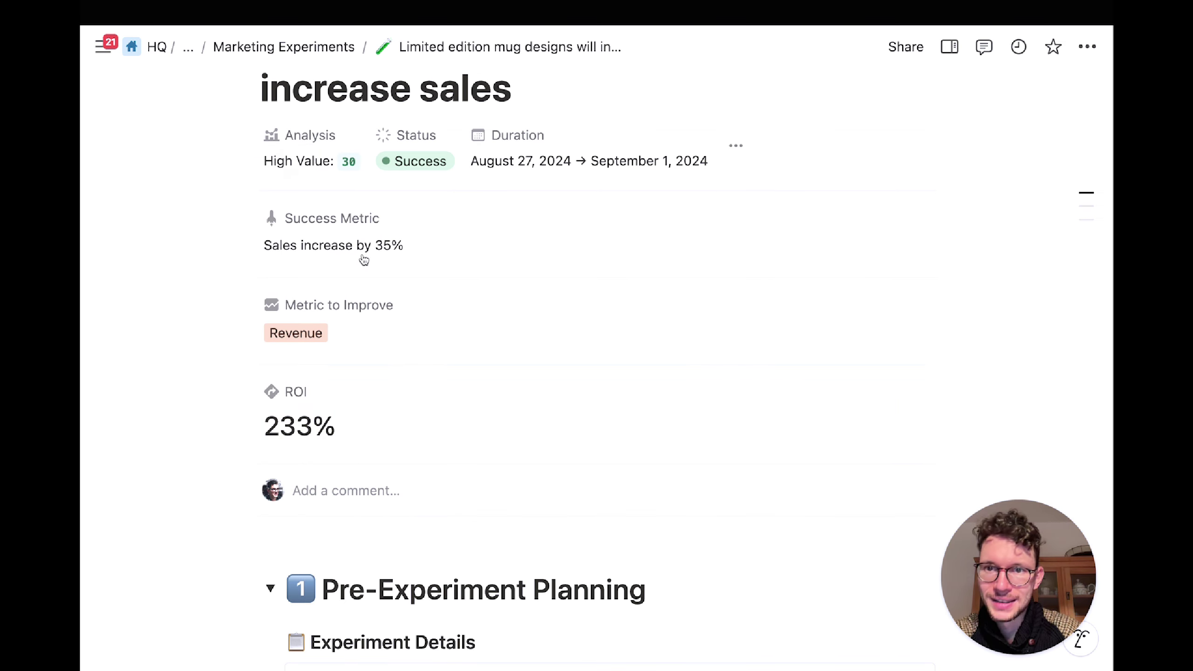
pyautogui.click(736, 147)
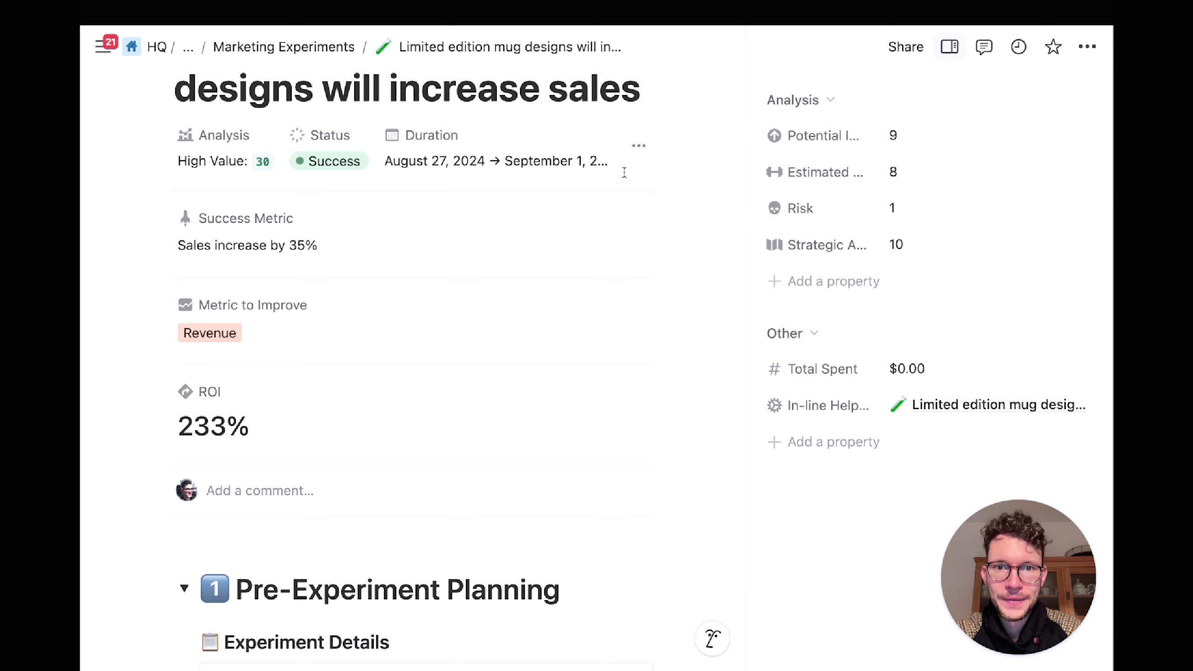
pyautogui.click(638, 156)
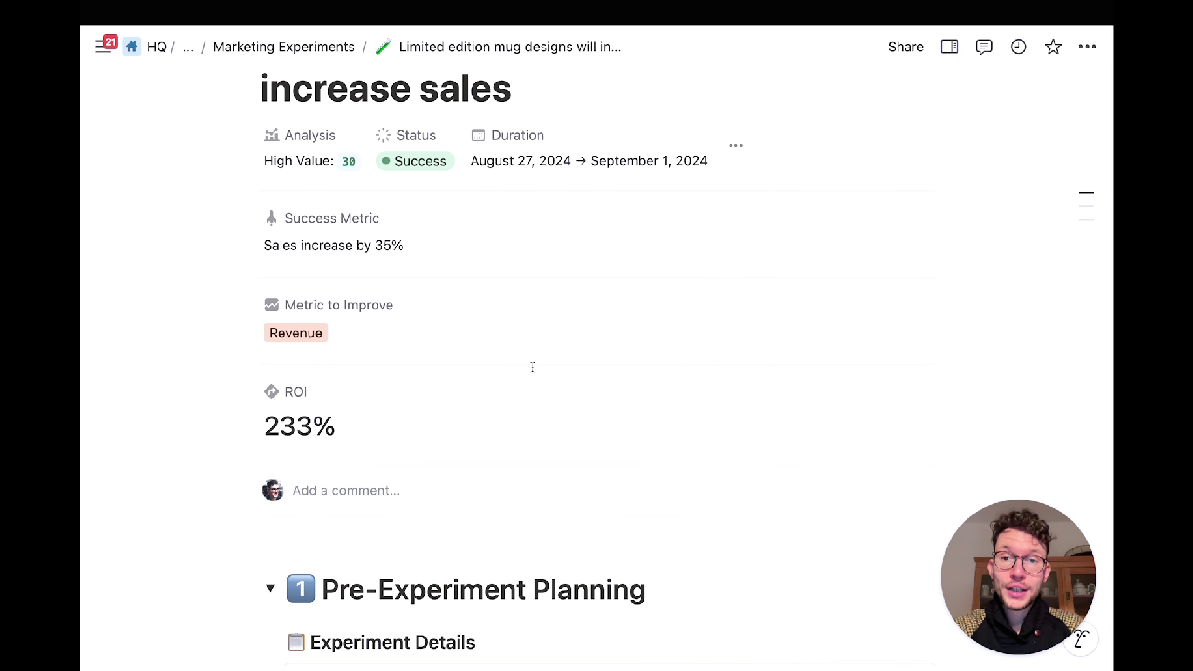
pyautogui.scroll(2, 533, 366)
pyautogui.scroll(2, 532, 366)
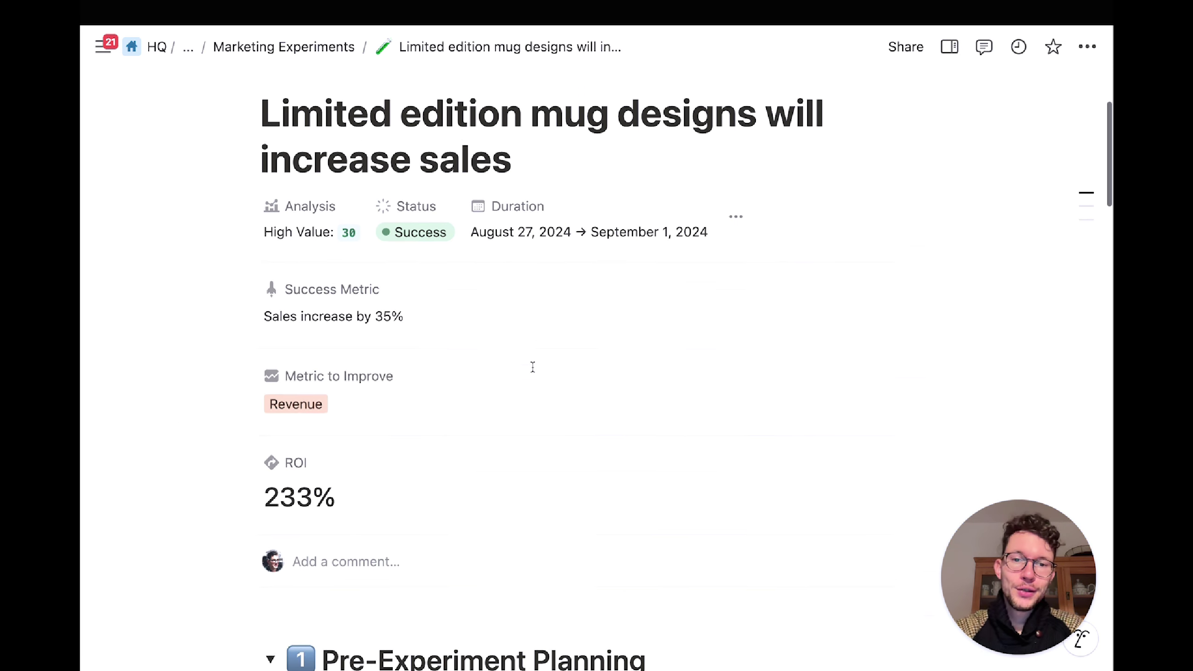
# Step: Return to the Marketing Experiments table and inspect the In-line Helper property's relation settings
pyautogui.click(310, 47)
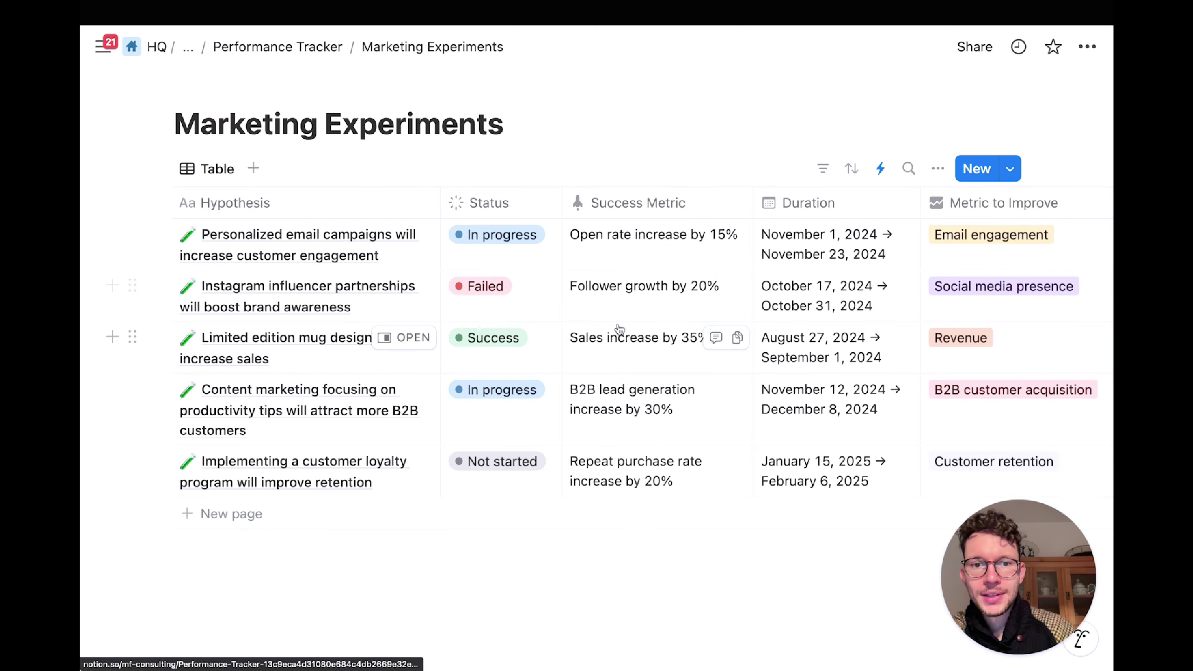
pyautogui.hscroll(10, 619, 331)
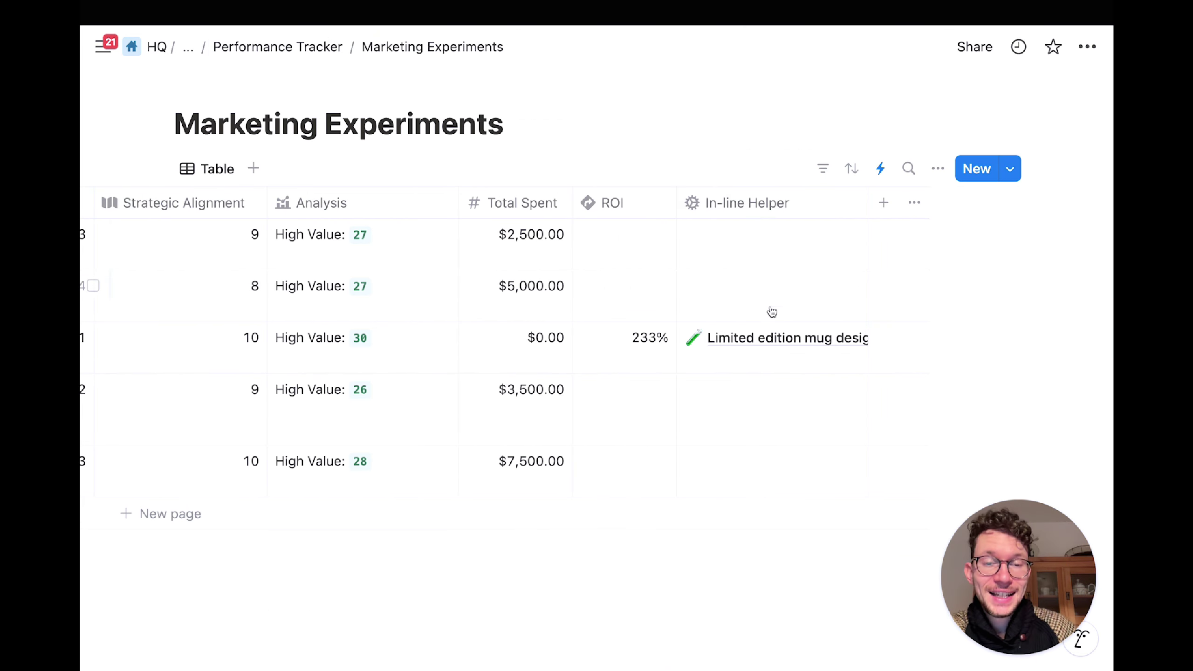
pyautogui.click(796, 204)
pyautogui.click(751, 276)
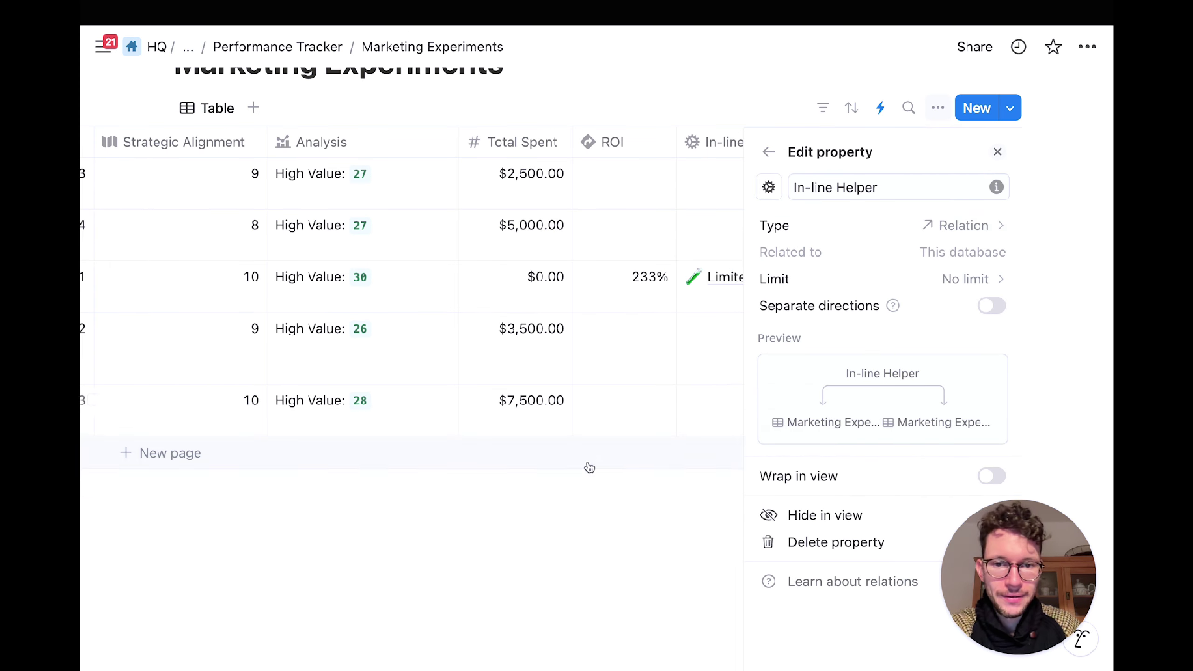
pyautogui.click(458, 570)
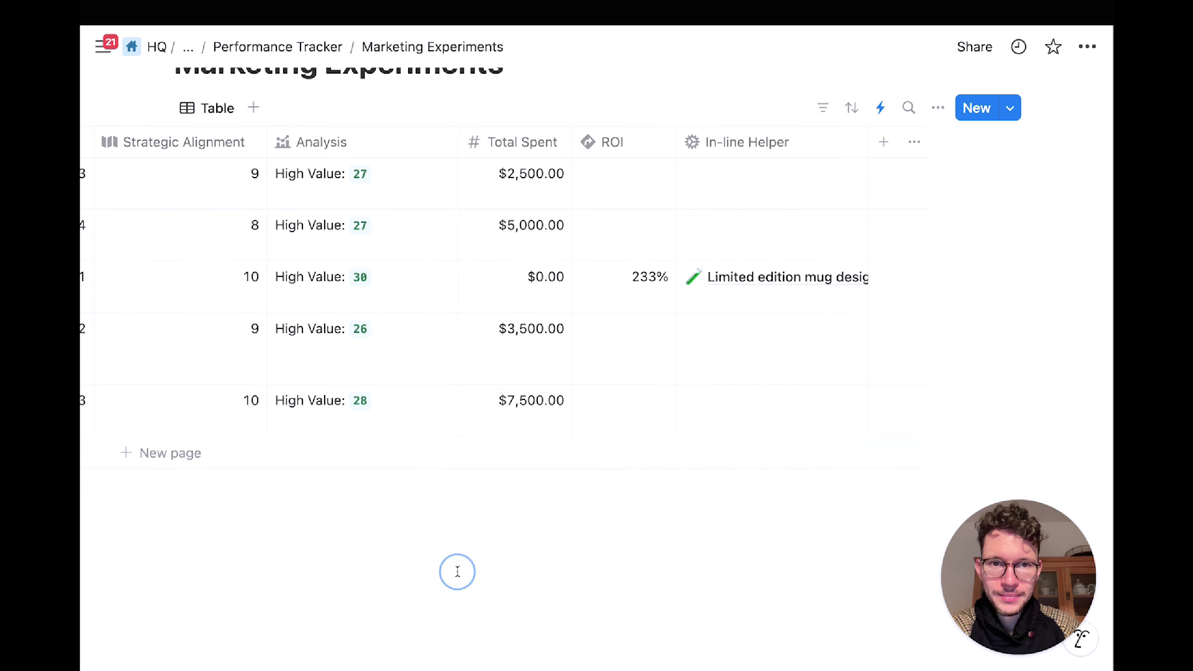
# Step: Inspect the trigger and action of the Set Inline Helper automation, then close it without changes
pyautogui.click(881, 112)
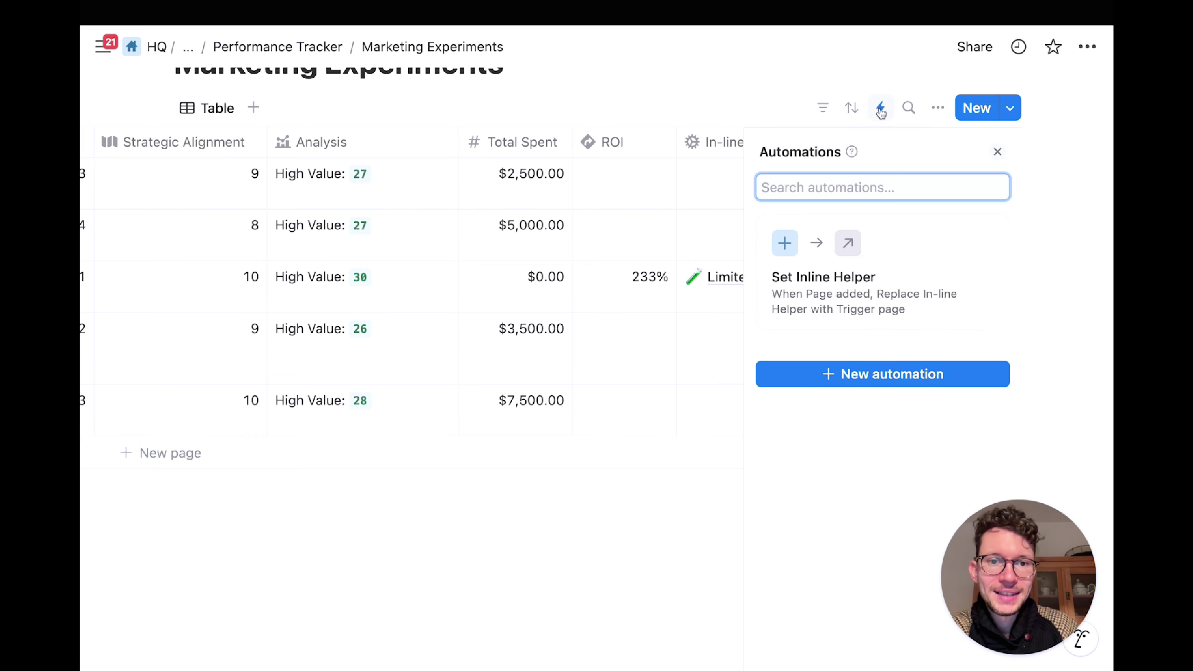
pyautogui.click(830, 310)
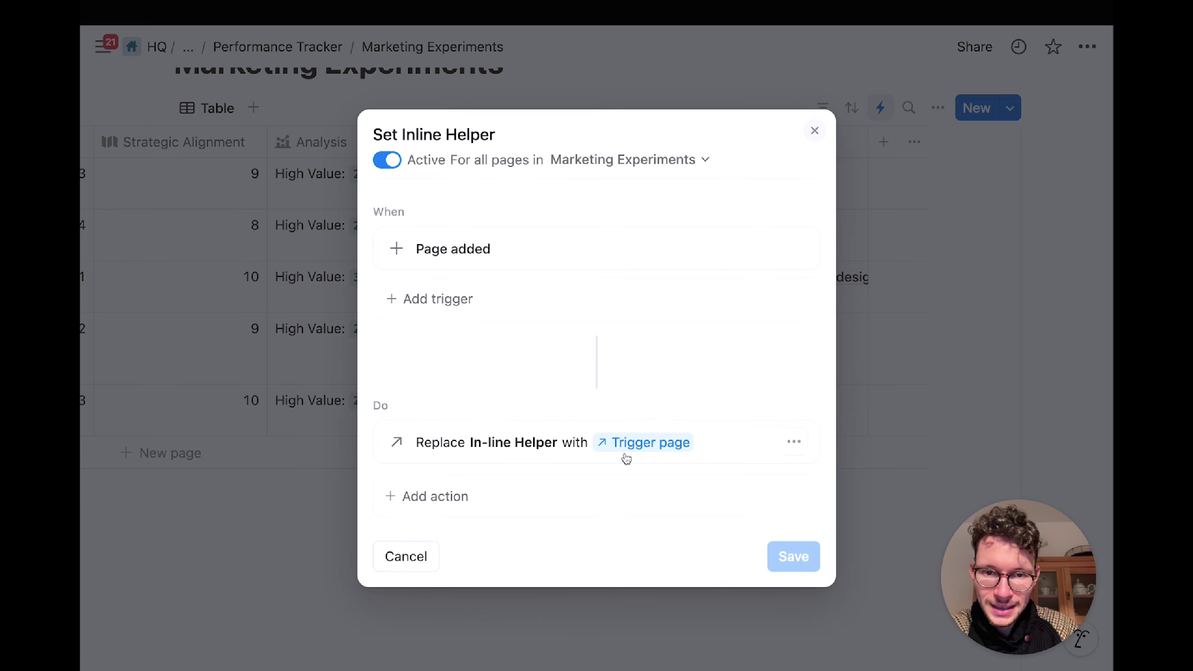
pyautogui.click(227, 527)
pyautogui.click(362, 535)
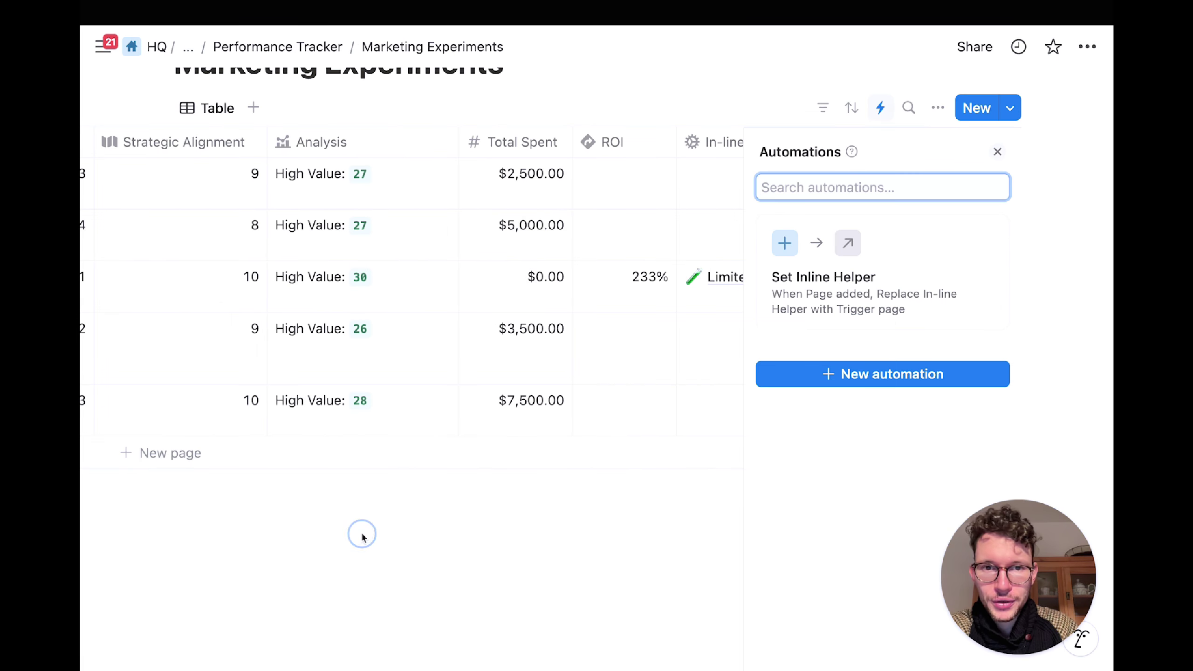
pyautogui.hscroll(-2, 620, 357)
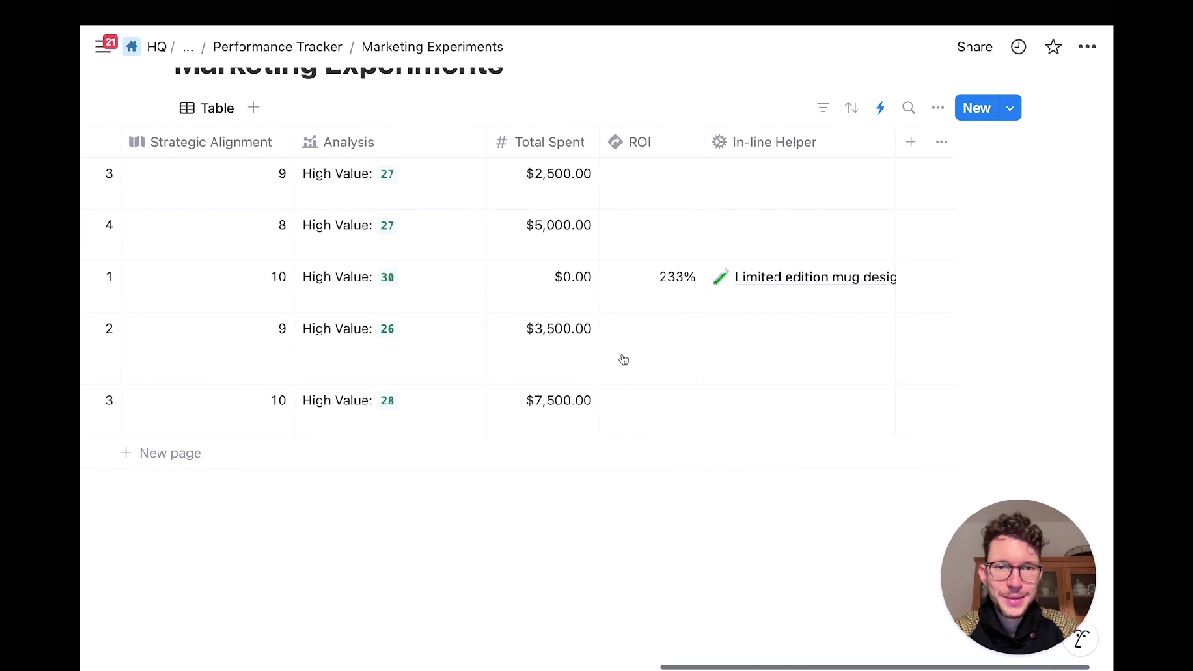
# Step: Add a new experiment named "TEst Experiment" to the Marketing Experiments table and check its In-line Helper value
pyautogui.hscroll(-10, 623, 360)
pyautogui.click(305, 453)
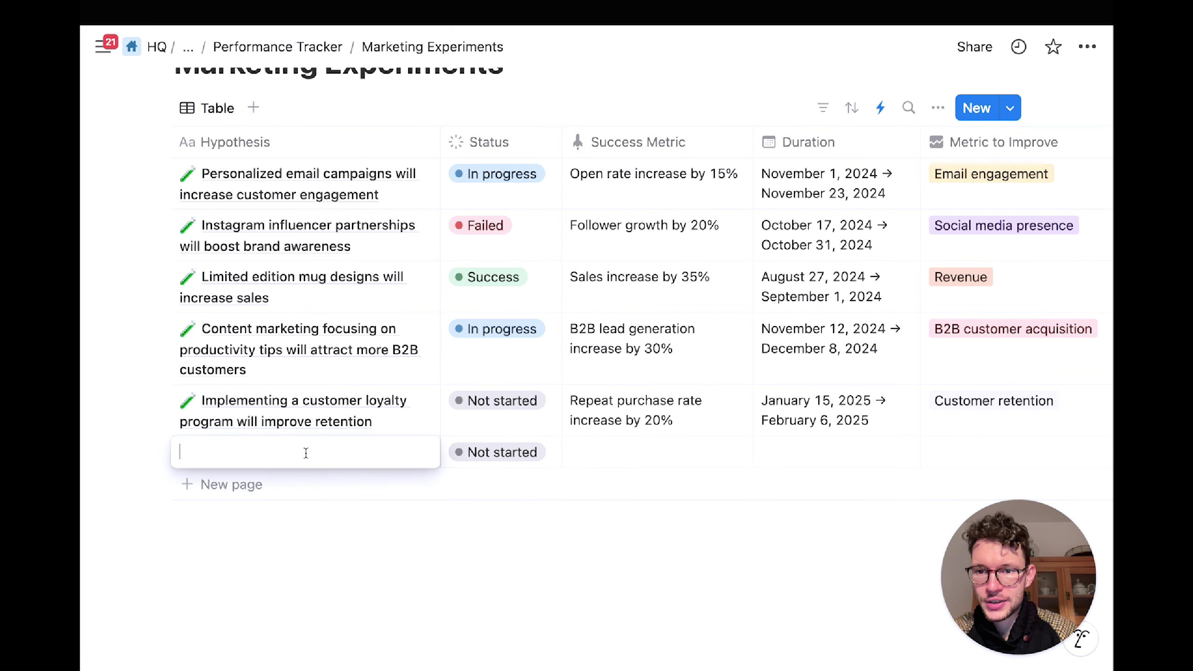
pyautogui.write('TEst Experim')
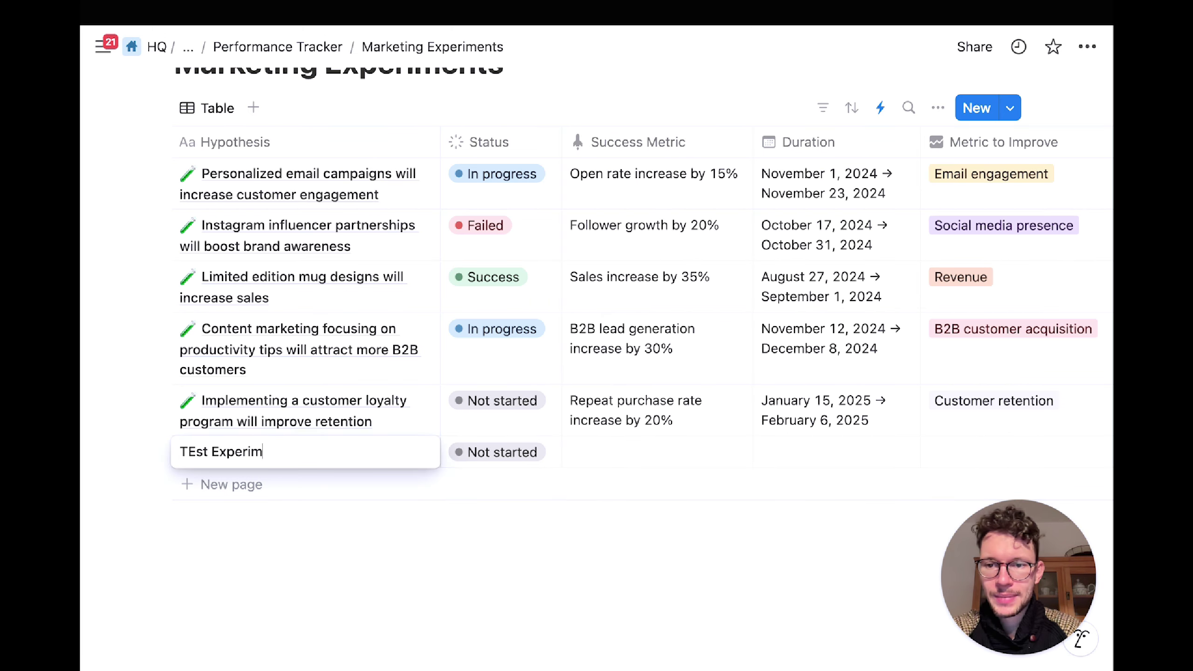
pyautogui.write('ent')
pyautogui.press('Return')
pyautogui.hscroll(15, 506, 456)
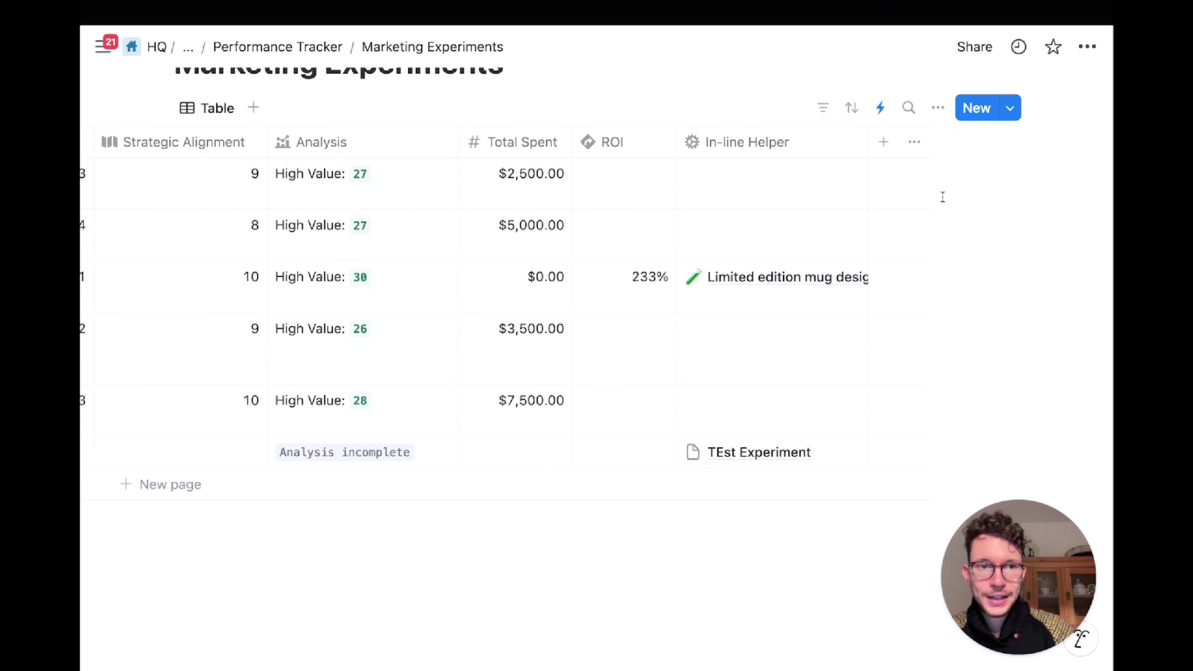
# Step: Open the New Experiment template for editing and expand its Pre-Experiment Planning section
pyautogui.click(1009, 107)
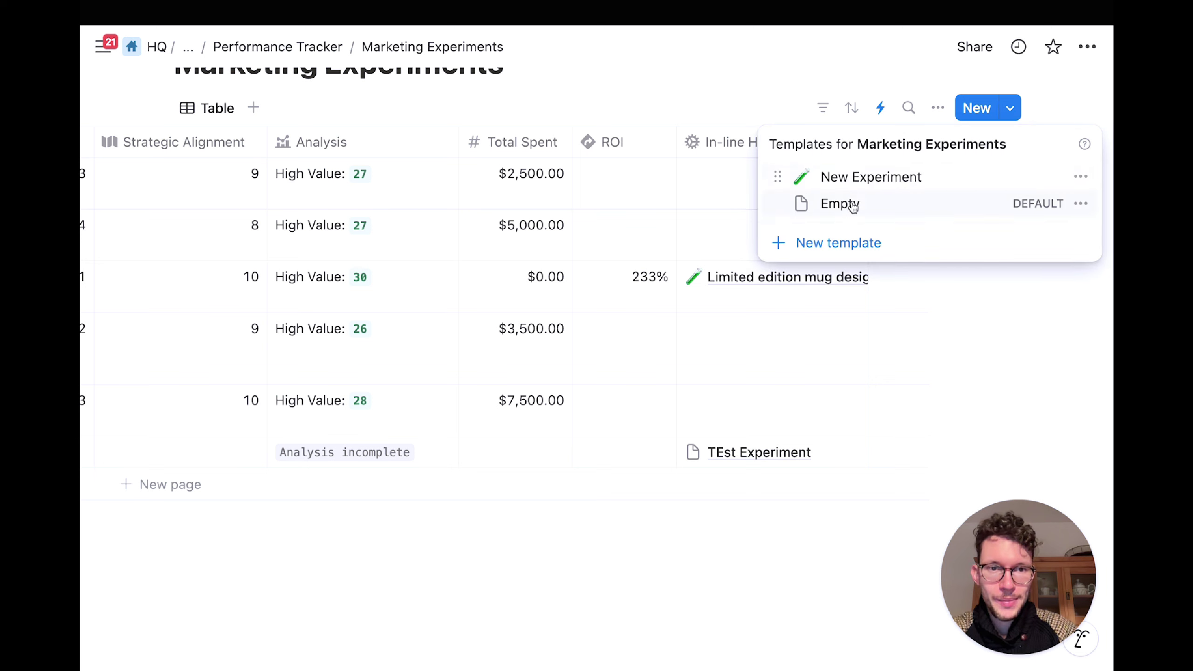
pyautogui.click(1080, 176)
pyautogui.click(976, 175)
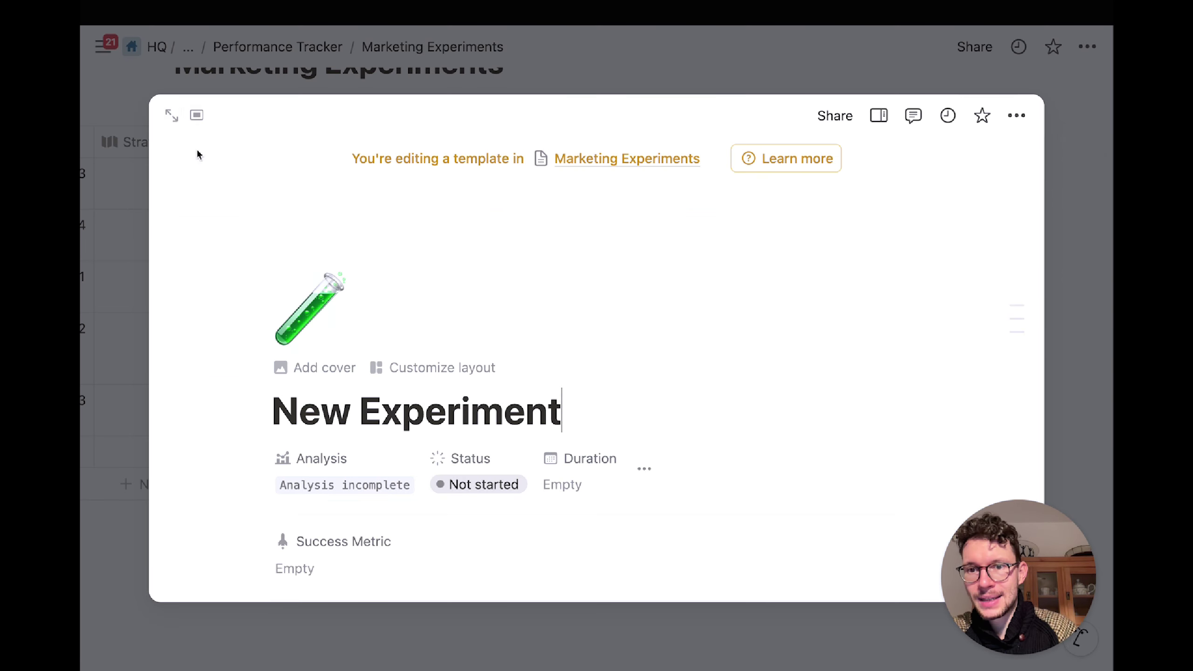
pyautogui.scroll(-10, 269, 312)
pyautogui.click(281, 393)
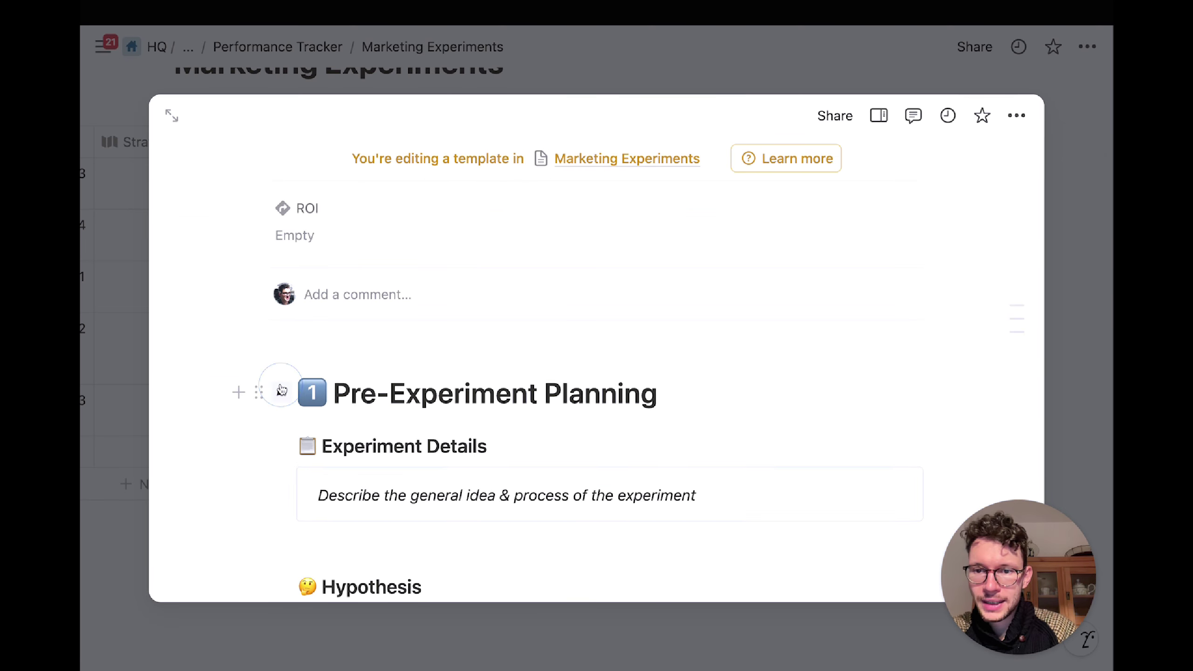
# Step: Inspect the filter rule of the linked Hypothesis table in the template, then close the template without changes
pyautogui.scroll(-8, 279, 385)
pyautogui.scroll(3, 413, 374)
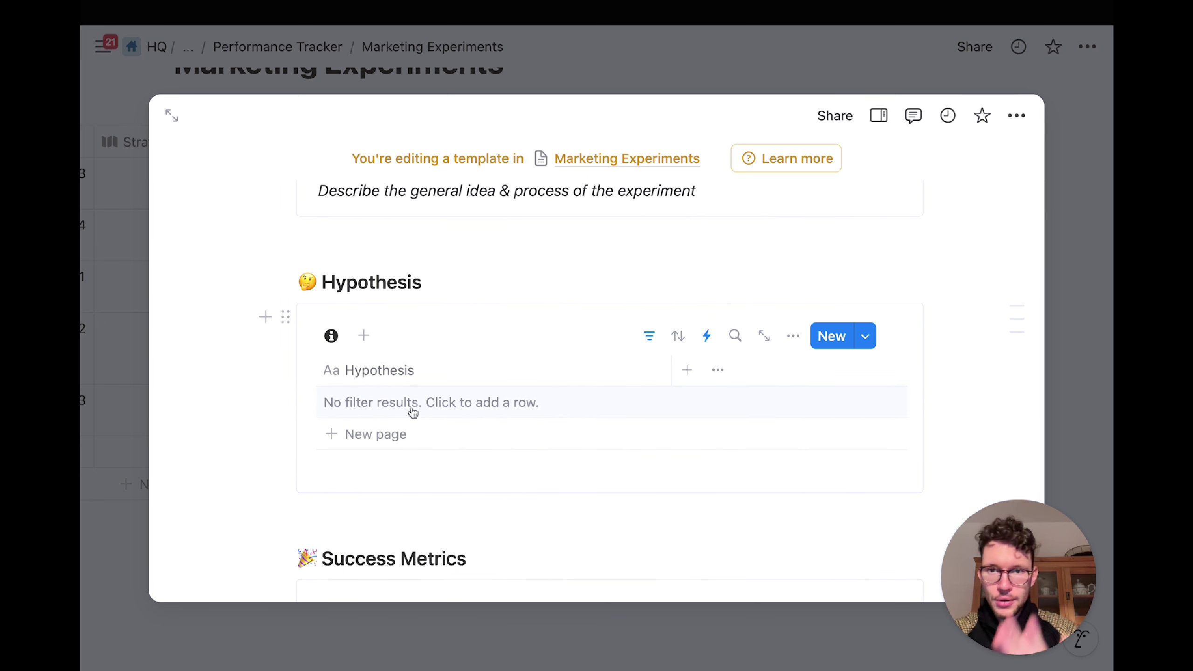
pyautogui.click(794, 336)
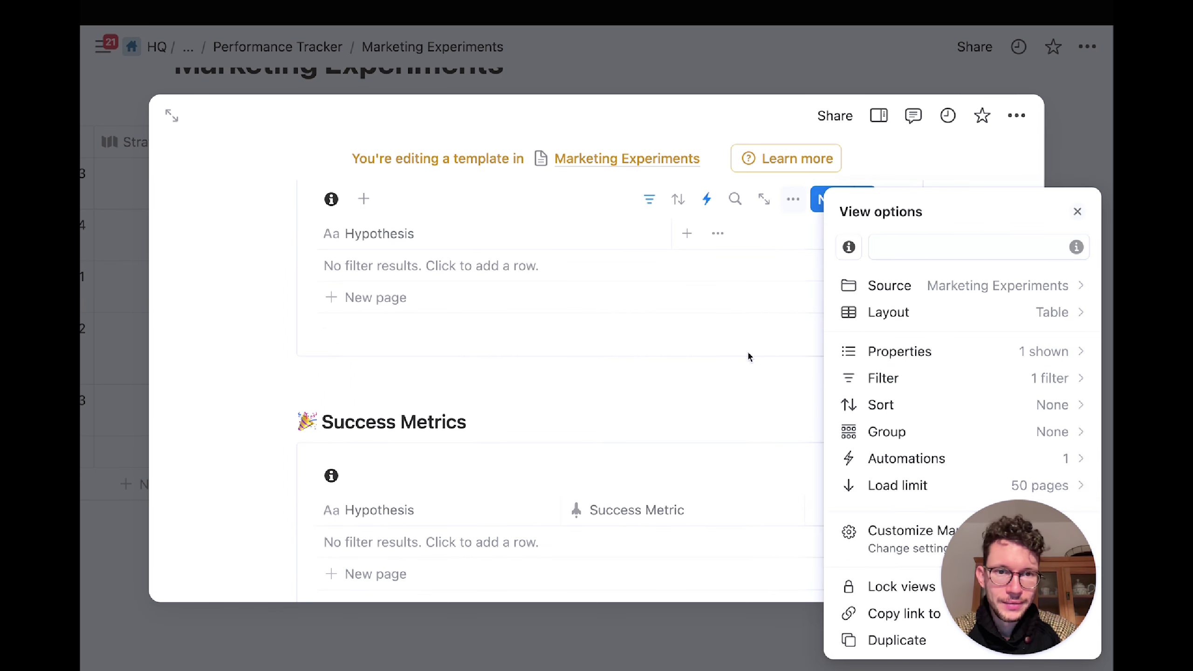
pyautogui.click(653, 208)
pyautogui.click(653, 208)
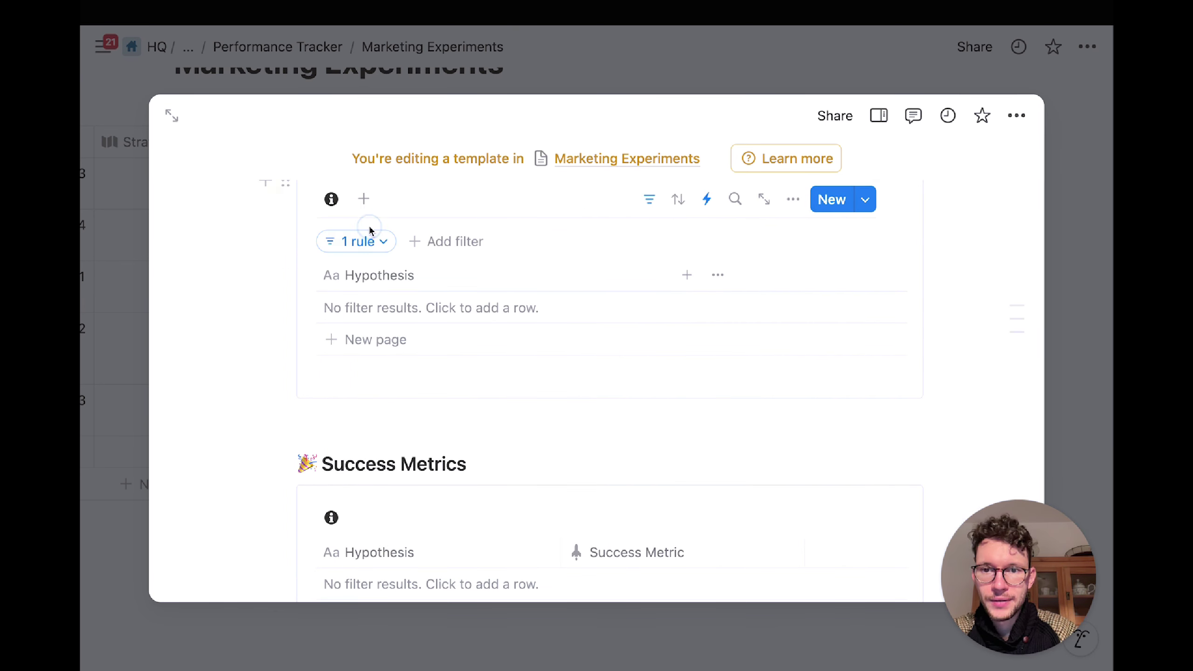
pyautogui.click(375, 241)
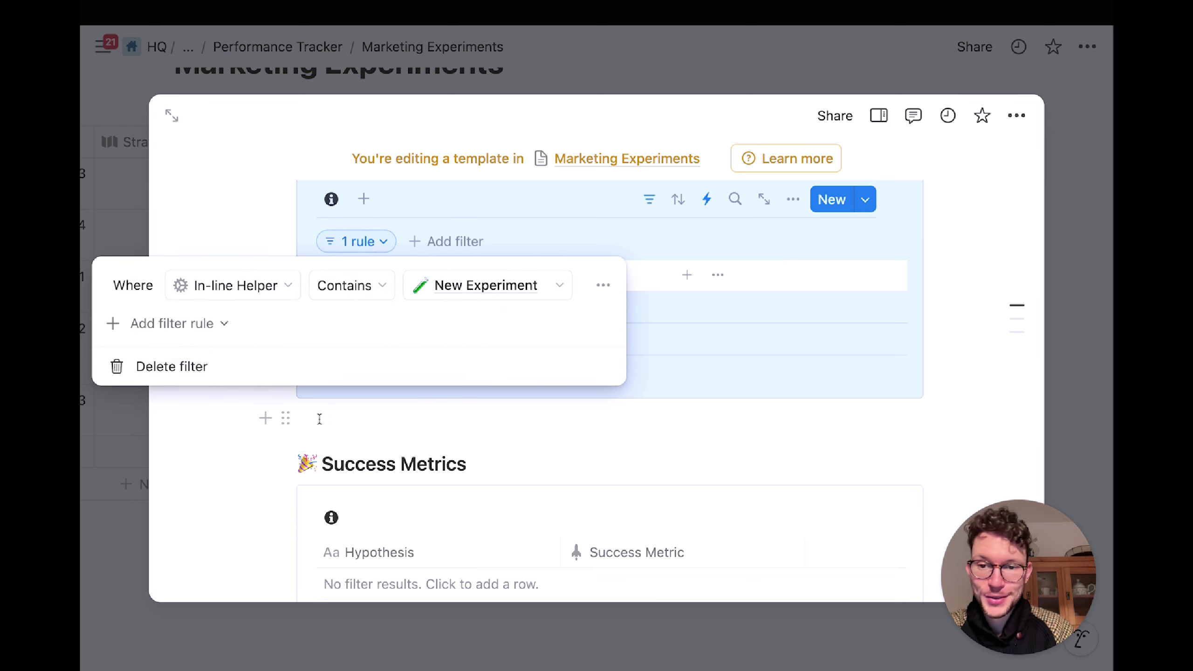
pyautogui.click(244, 444)
pyautogui.click(130, 313)
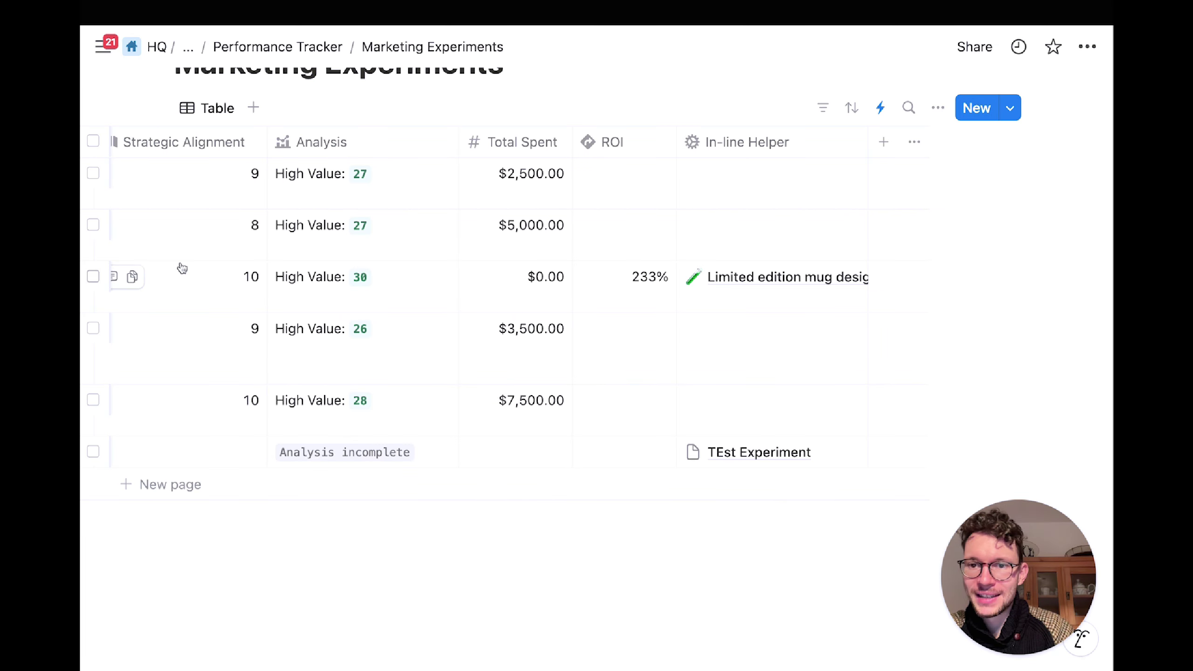
# Step: Link the Instagram influencer partnerships experiment to itself in its In-line Helper property
pyautogui.hscroll(-15, 182, 268)
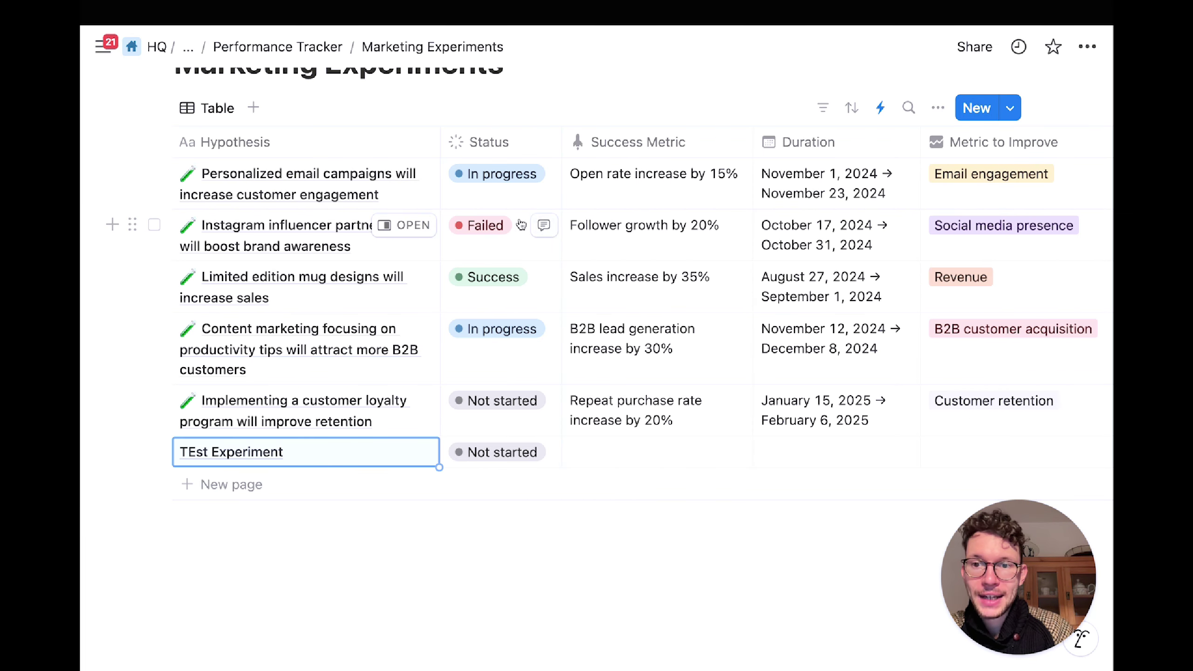
pyautogui.hscroll(15, 756, 235)
pyautogui.click(762, 243)
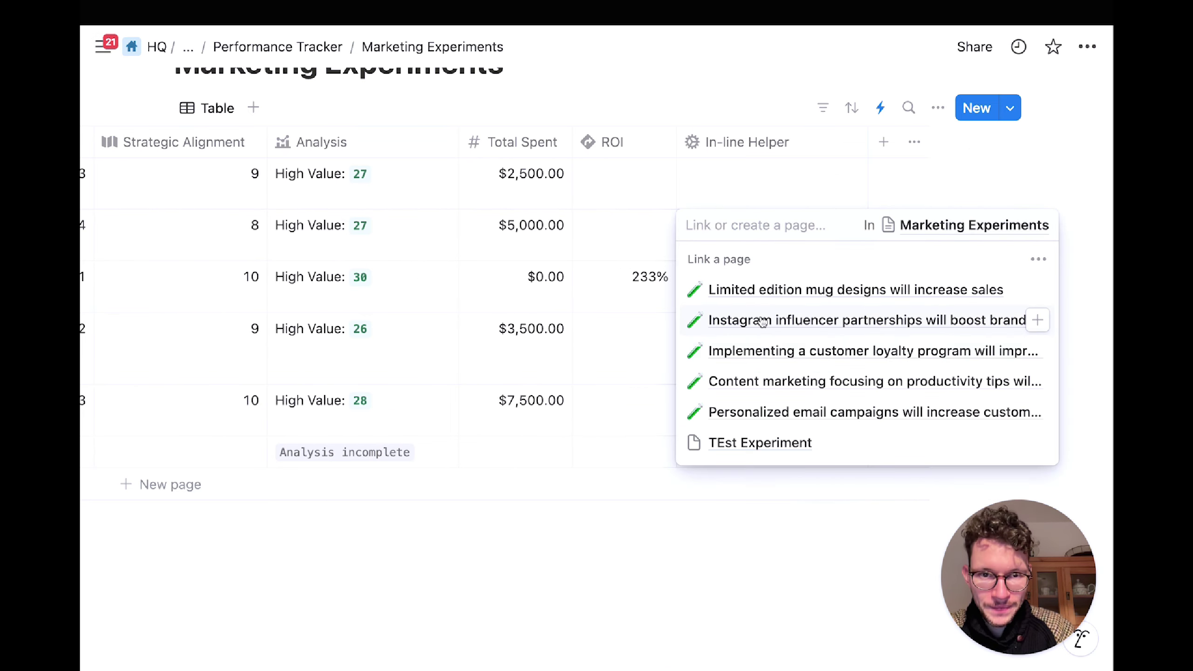
pyautogui.click(1036, 320)
pyautogui.click(417, 555)
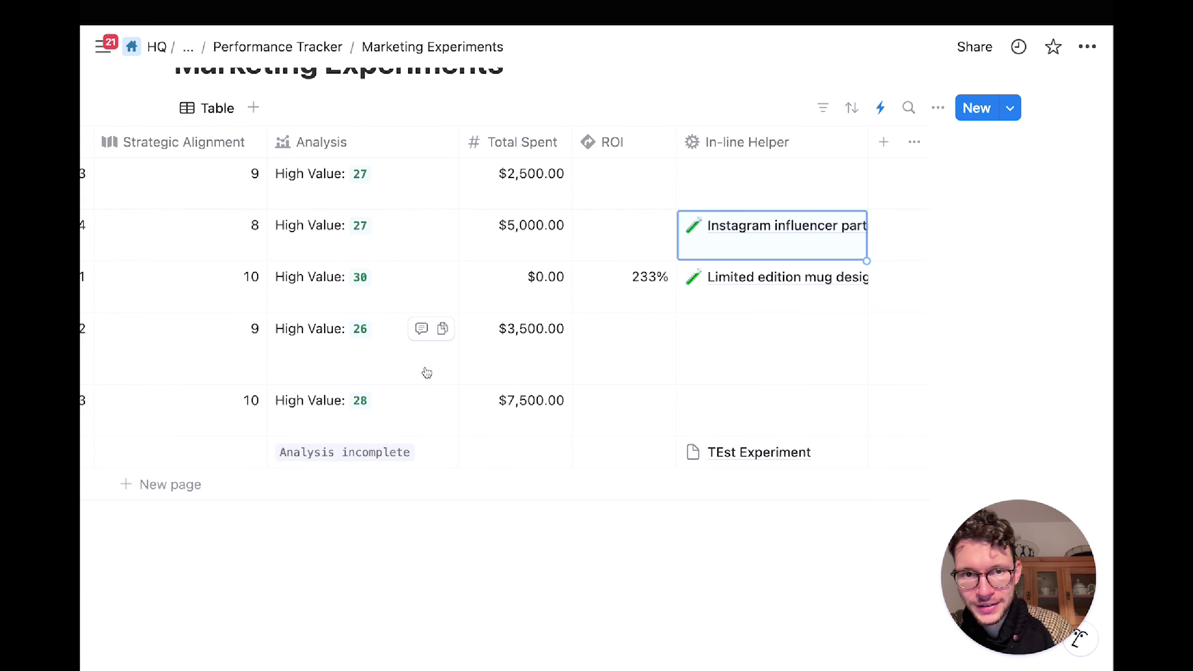
# Step: Open the Instagram influencer partnerships experiment and check the linked Hypothesis table under its Pre-Experiment Planning section
pyautogui.hscroll(-15, 402, 329)
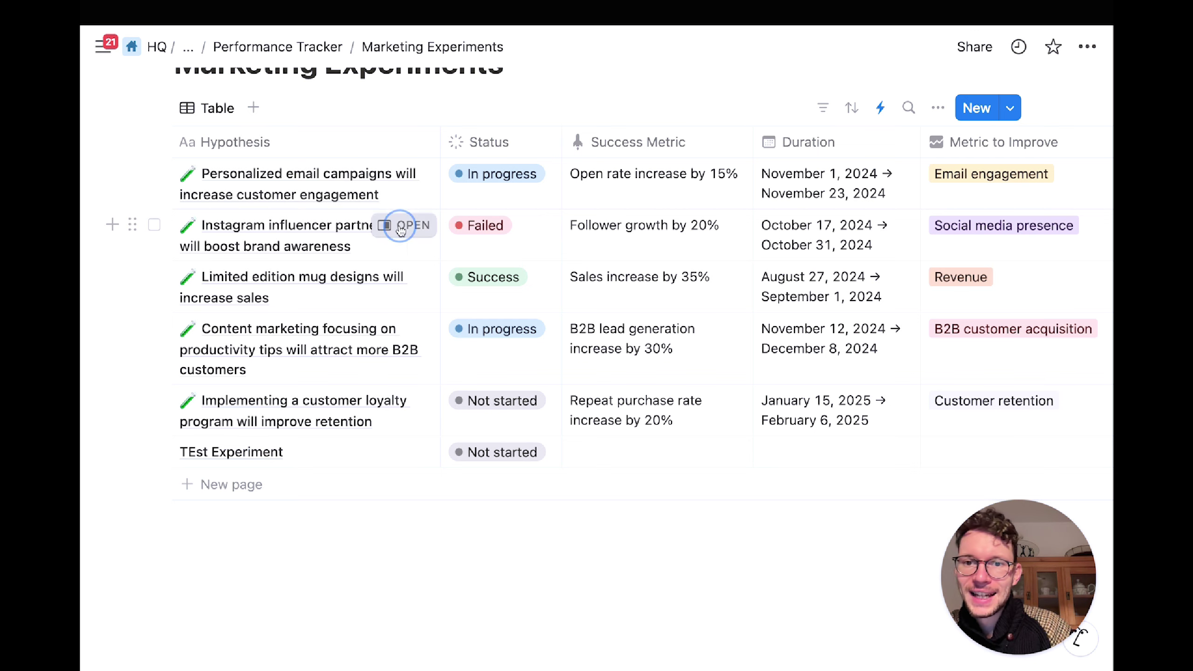
pyautogui.click(397, 224)
pyautogui.scroll(-5, 537, 412)
pyautogui.click(508, 418)
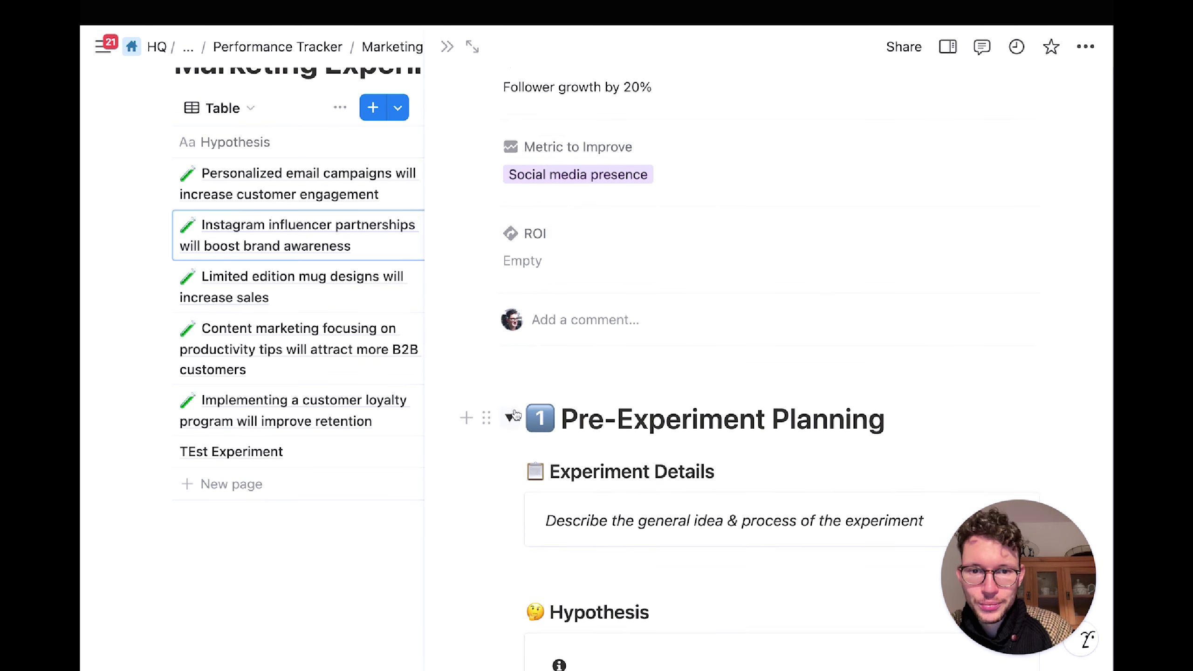
pyautogui.scroll(-8, 611, 376)
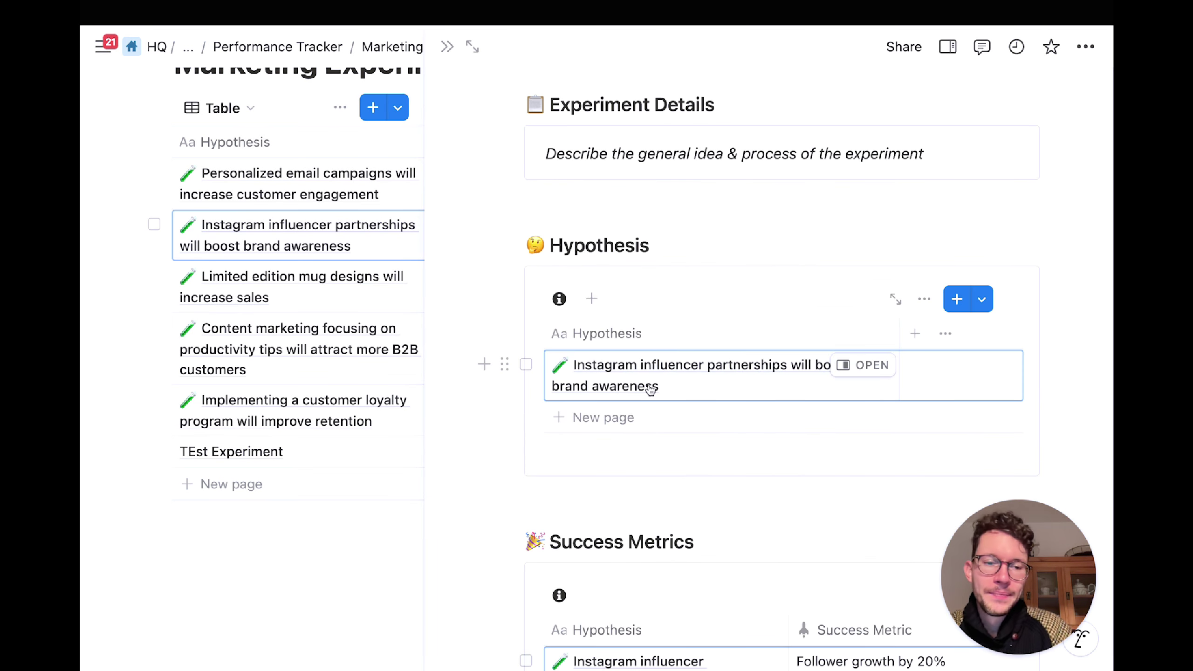
# Step: Open the Limited edition mug designs experiment and review its planning sections down to Red-Teaming and Pre-Launch Scoring
pyautogui.click(394, 277)
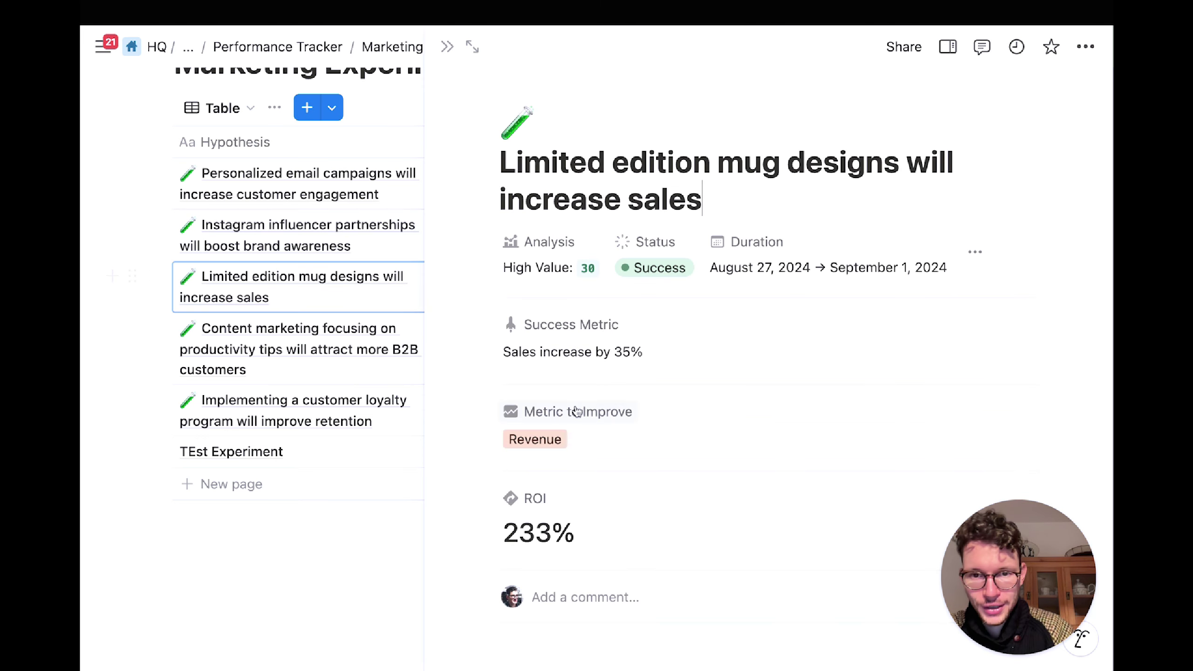
pyautogui.scroll(-6, 546, 407)
pyautogui.scroll(-10, 546, 406)
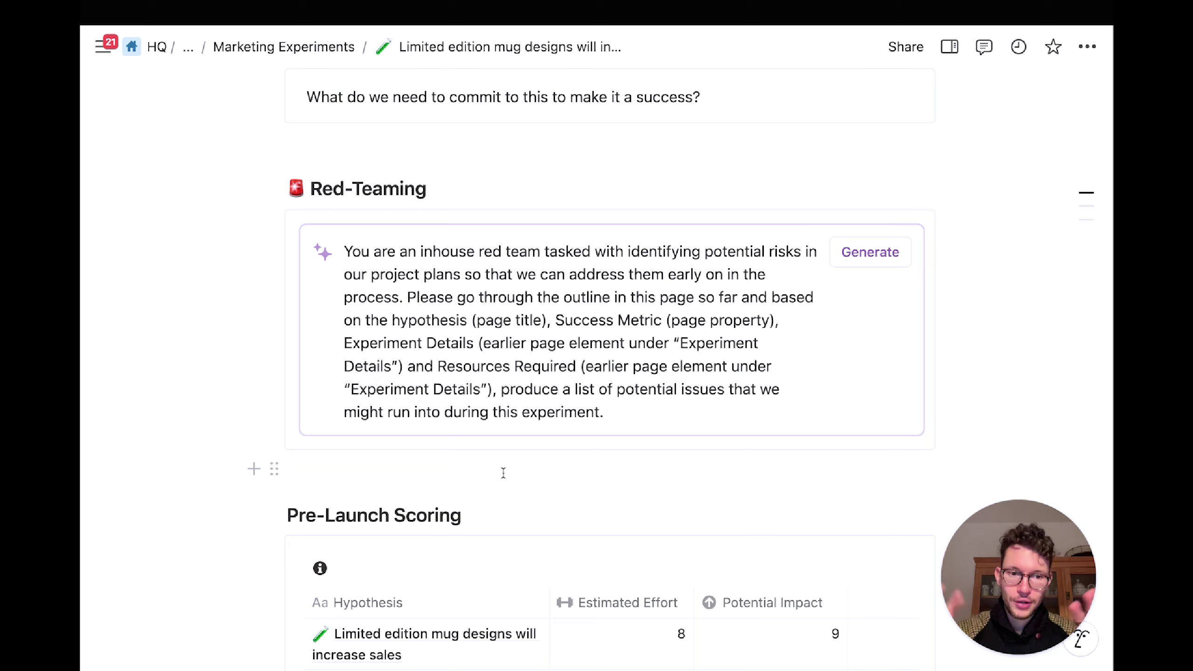
pyautogui.scroll(1, 583, 437)
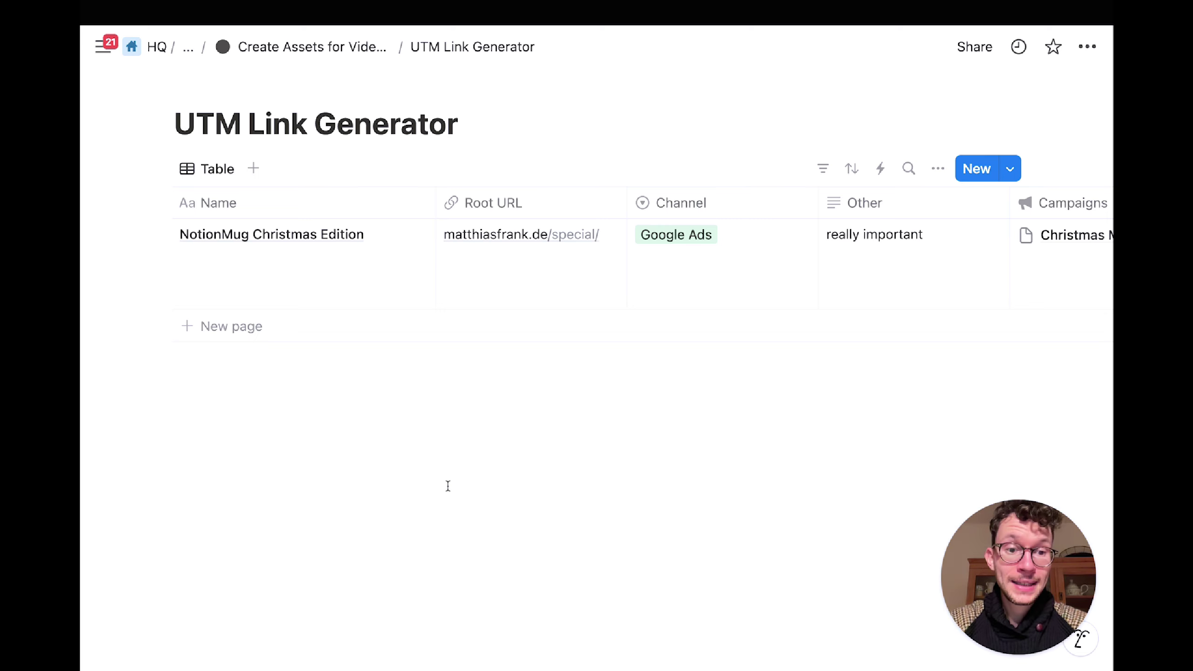
# Step: Narrow the Name, Channel, Other and Campaigns columns in the UTM Link Generator table
pyautogui.moveTo(437, 203); pyautogui.dragTo(393, 202)
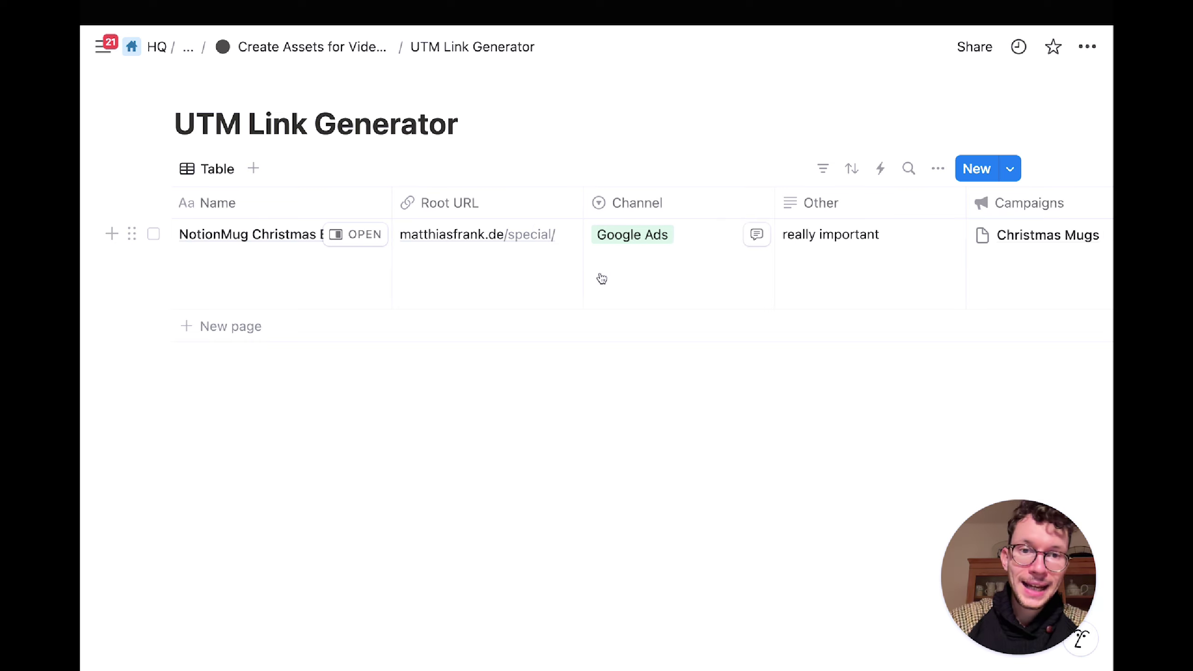
pyautogui.hscroll(2, 615, 263)
pyautogui.moveTo(734, 203); pyautogui.dragTo(654, 203)
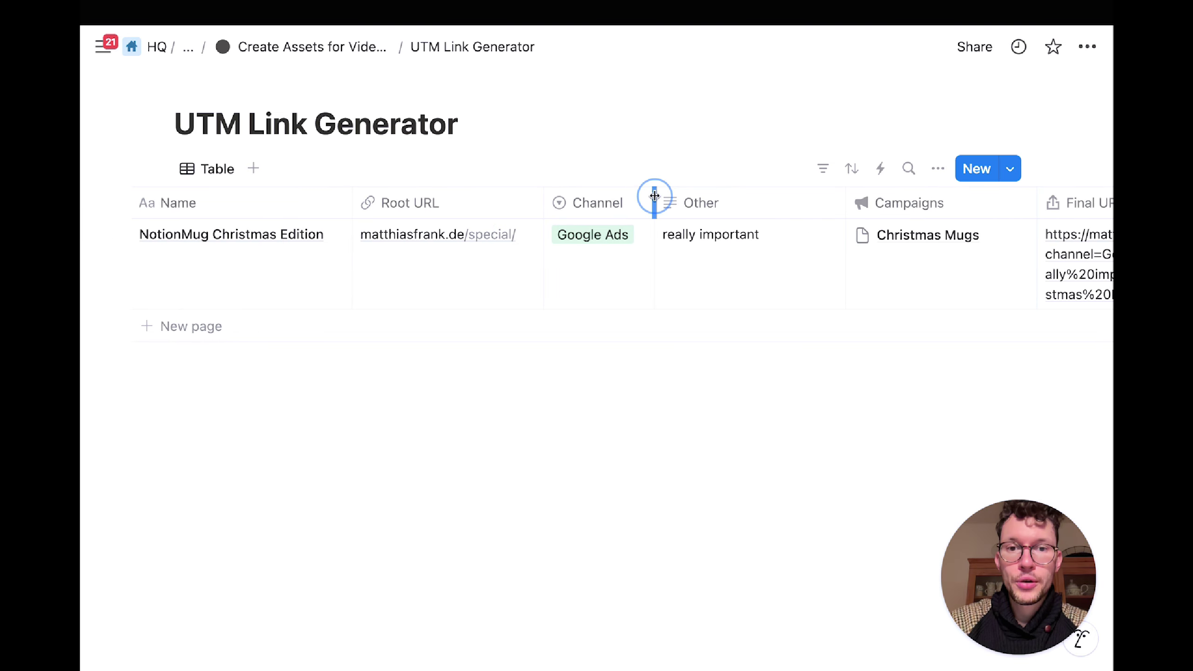
pyautogui.moveTo(850, 204); pyautogui.dragTo(780, 203)
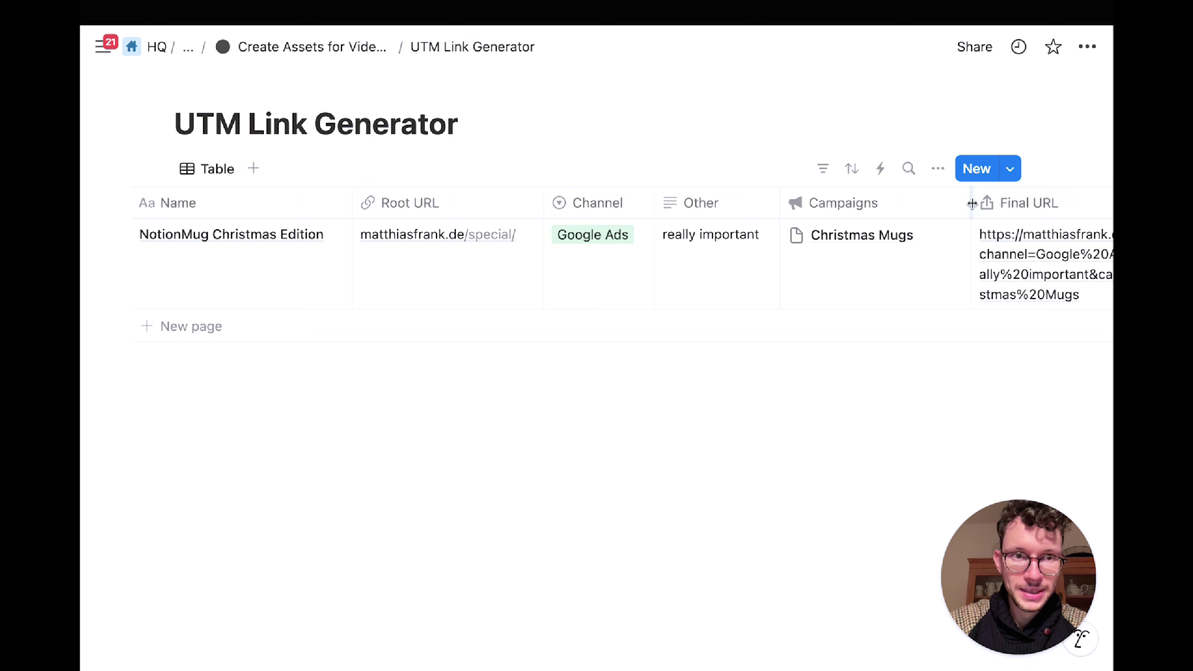
pyautogui.moveTo(971, 202); pyautogui.dragTo(932, 199)
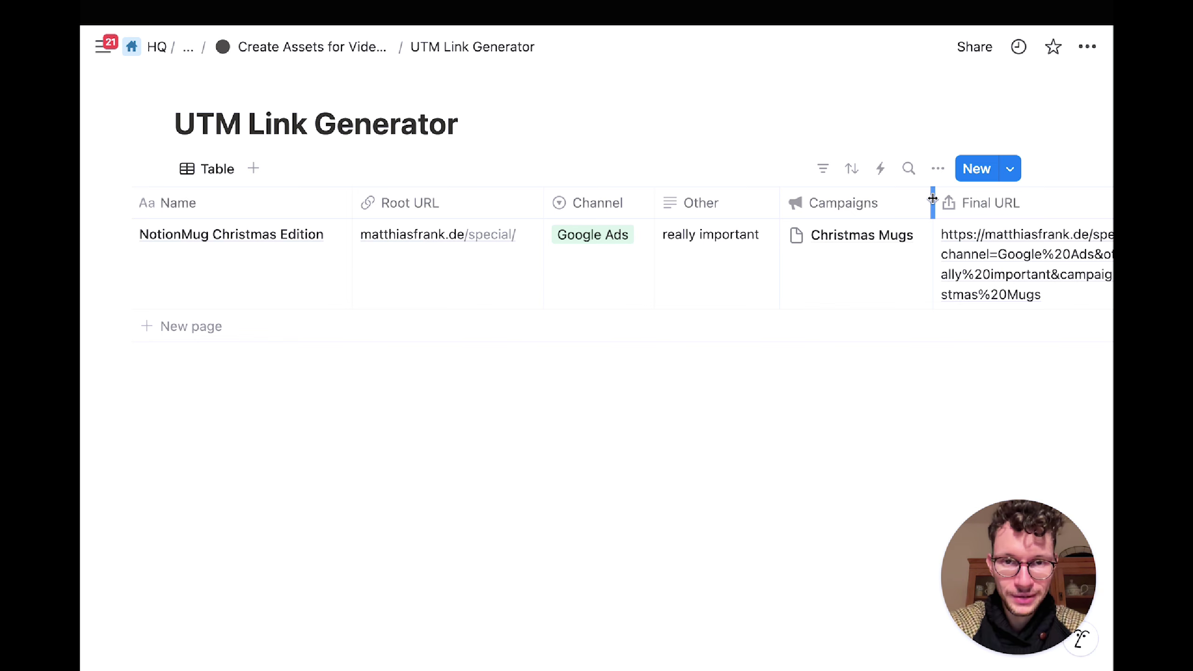
# Step: Copy the Final URL value of the NotionMug Christmas Edition entry and widen the Final URL column
pyautogui.hscroll(2, 721, 270)
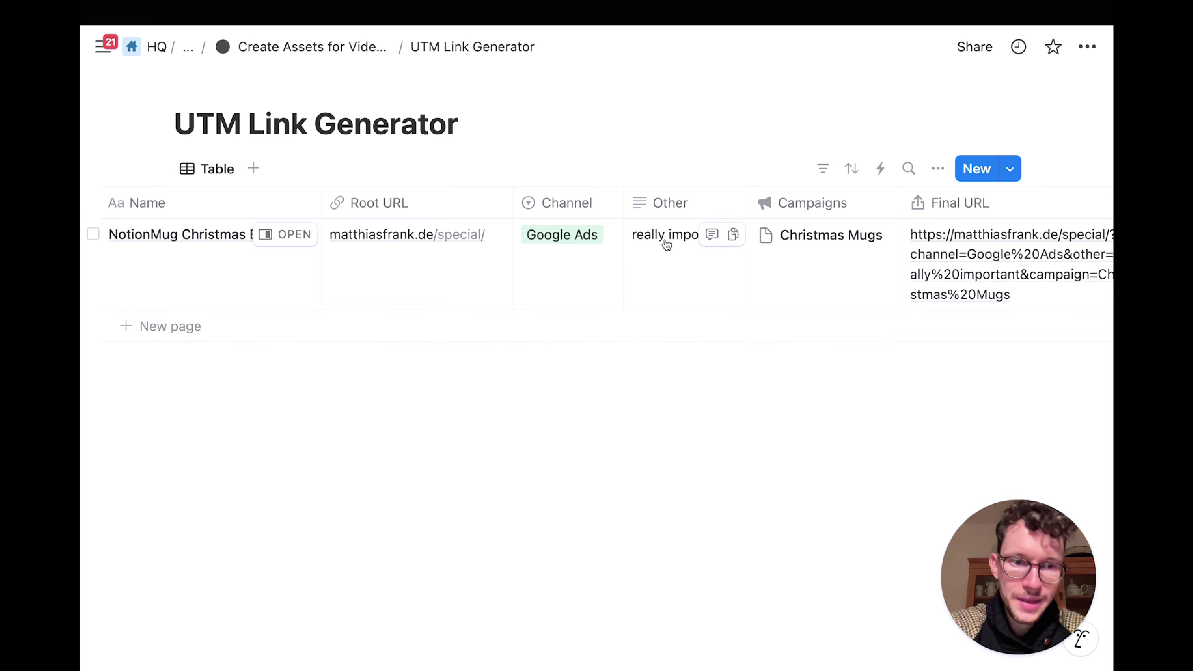
pyautogui.hscroll(2, 829, 257)
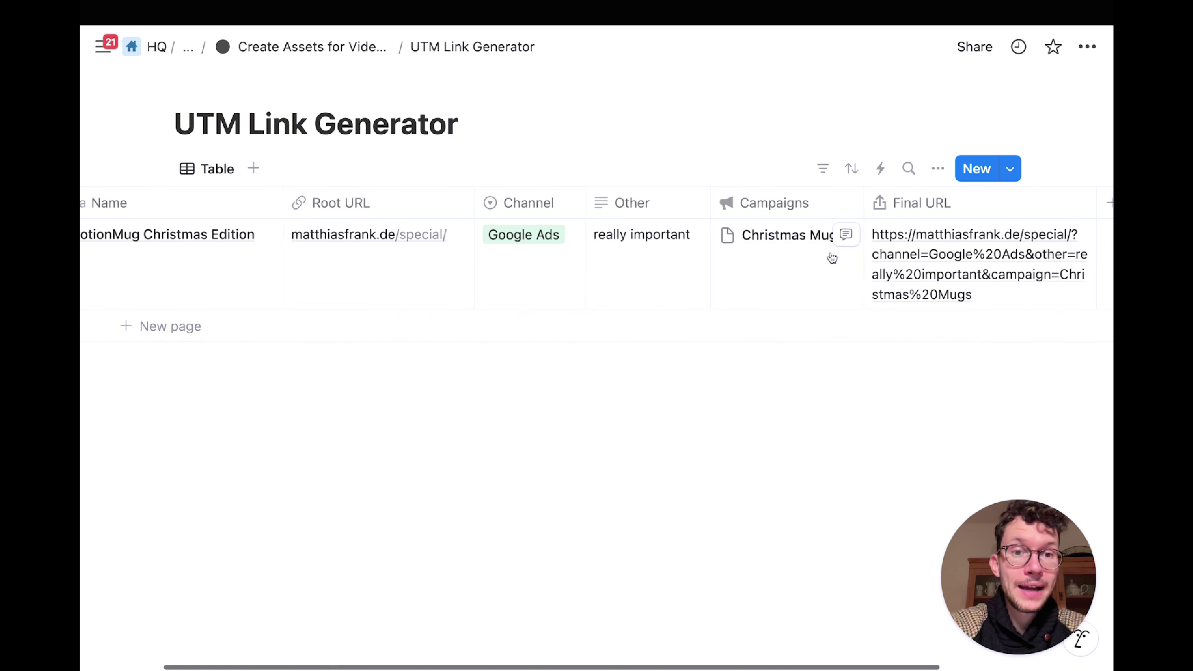
pyautogui.hscroll(-3, 799, 272)
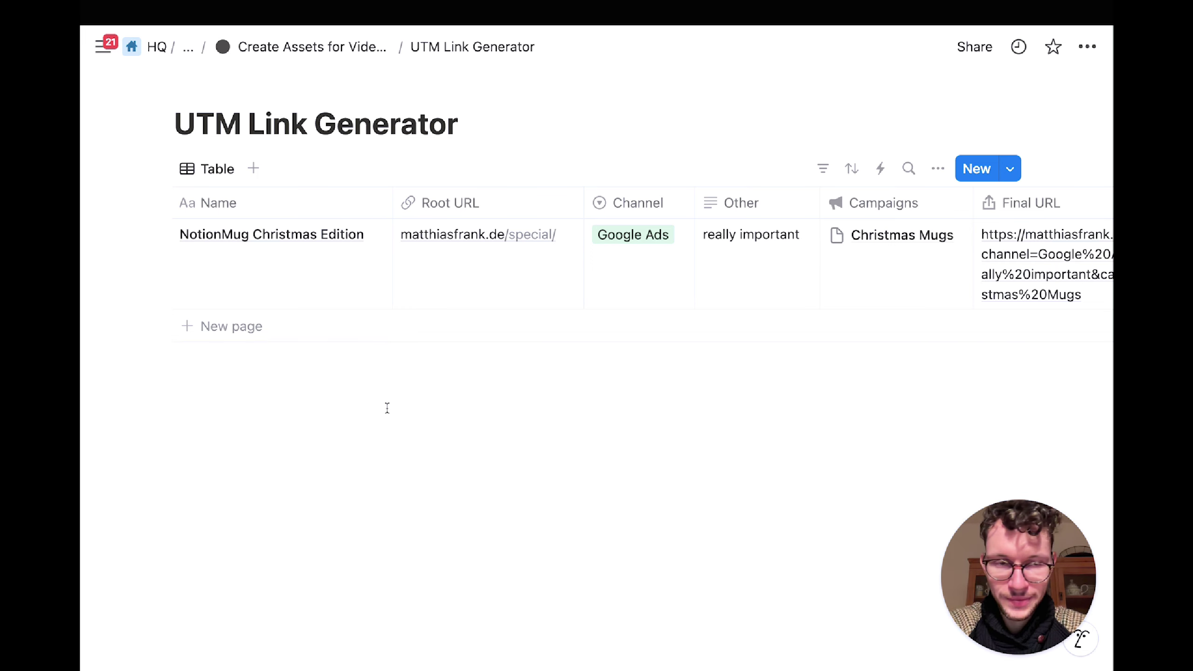
pyautogui.hscroll(5, 535, 270)
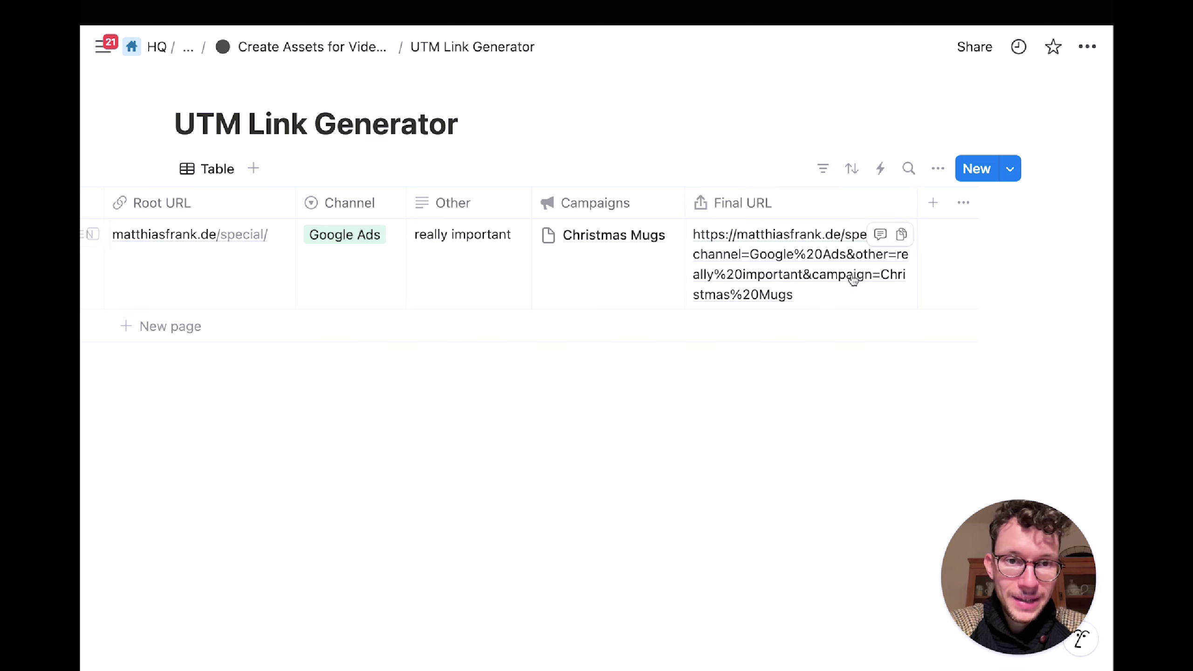
pyautogui.doubleClick(900, 236)
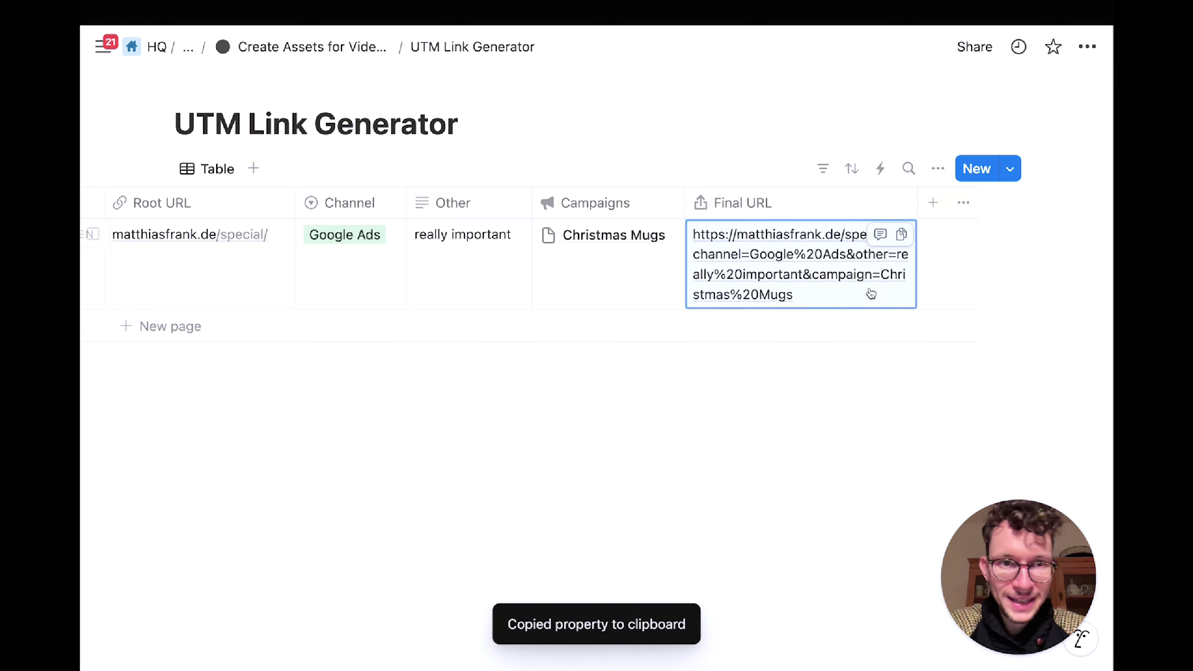
pyautogui.moveTo(917, 200); pyautogui.dragTo(1004, 198)
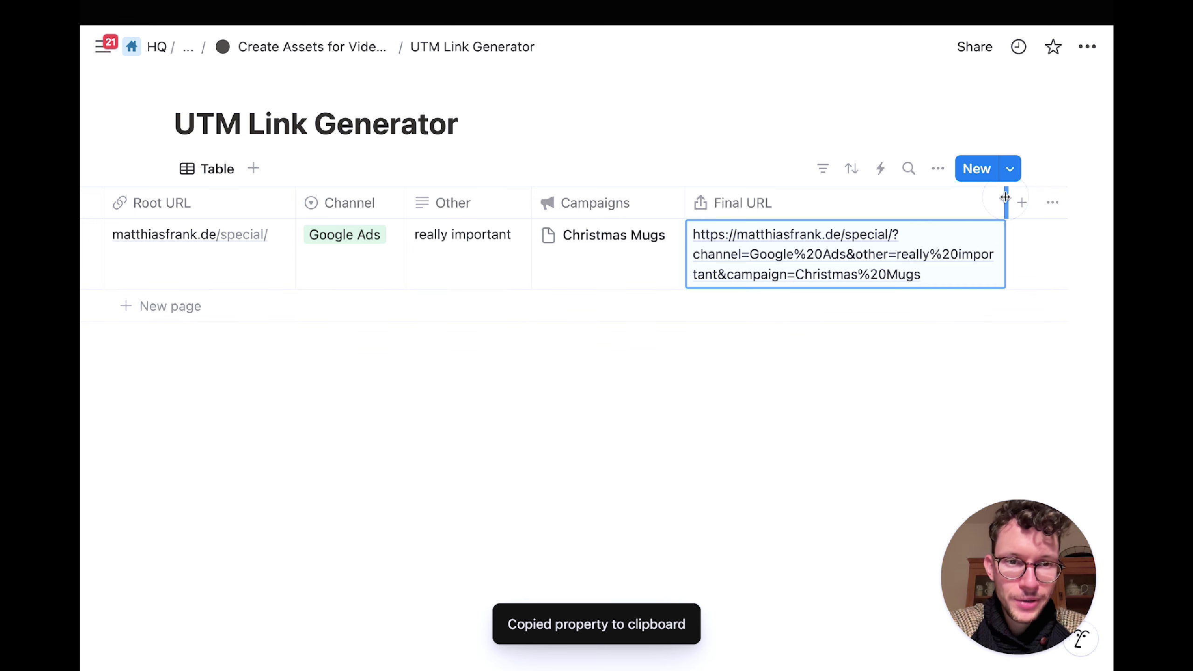
# Step: Examine the Final URL formula's "?" separator, its if() conditions and the replaceAll of spaces with "%20", then save it unmodified
pyautogui.click(956, 284)
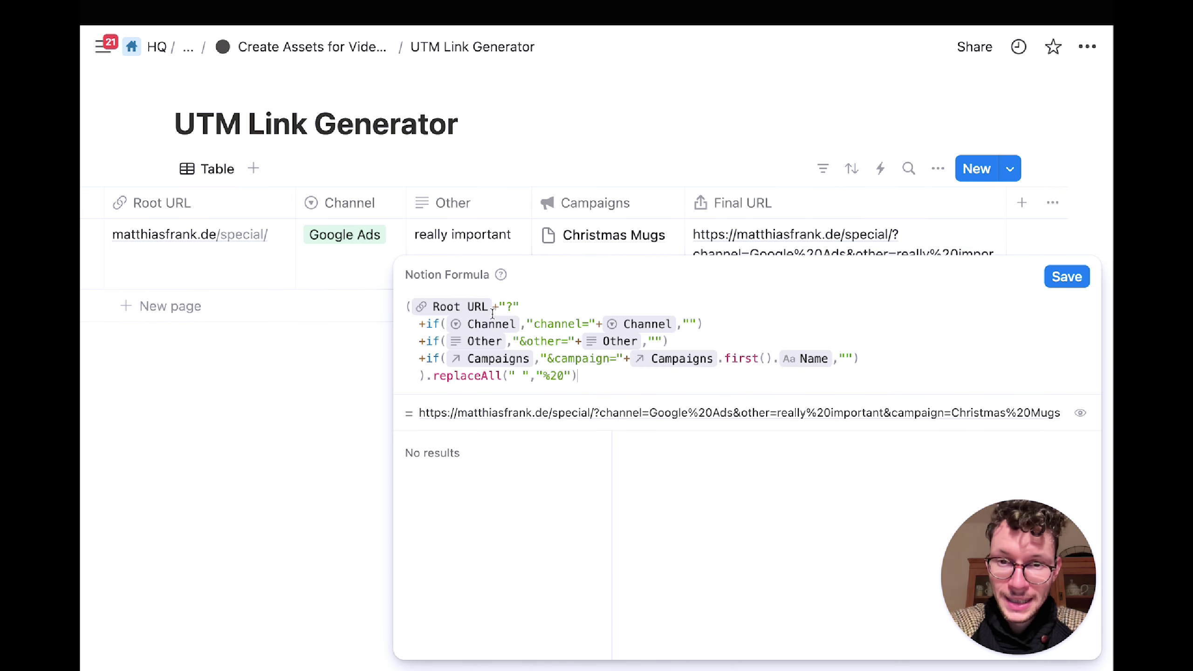
pyautogui.moveTo(505, 308); pyautogui.dragTo(511, 308)
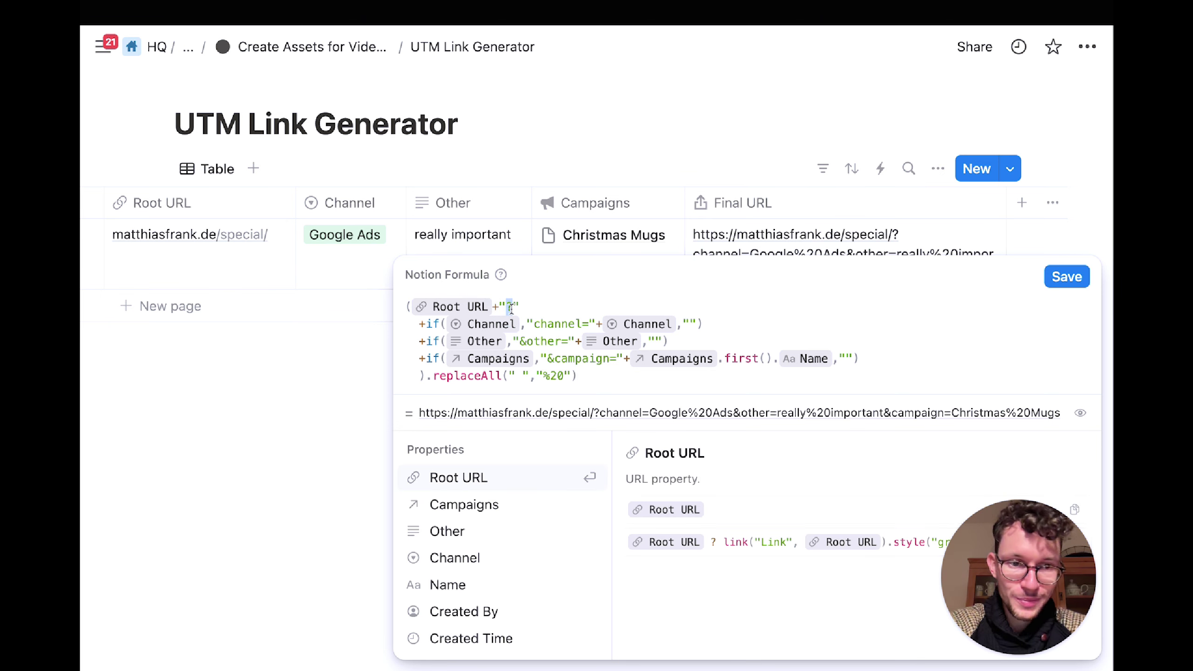
pyautogui.click(519, 306)
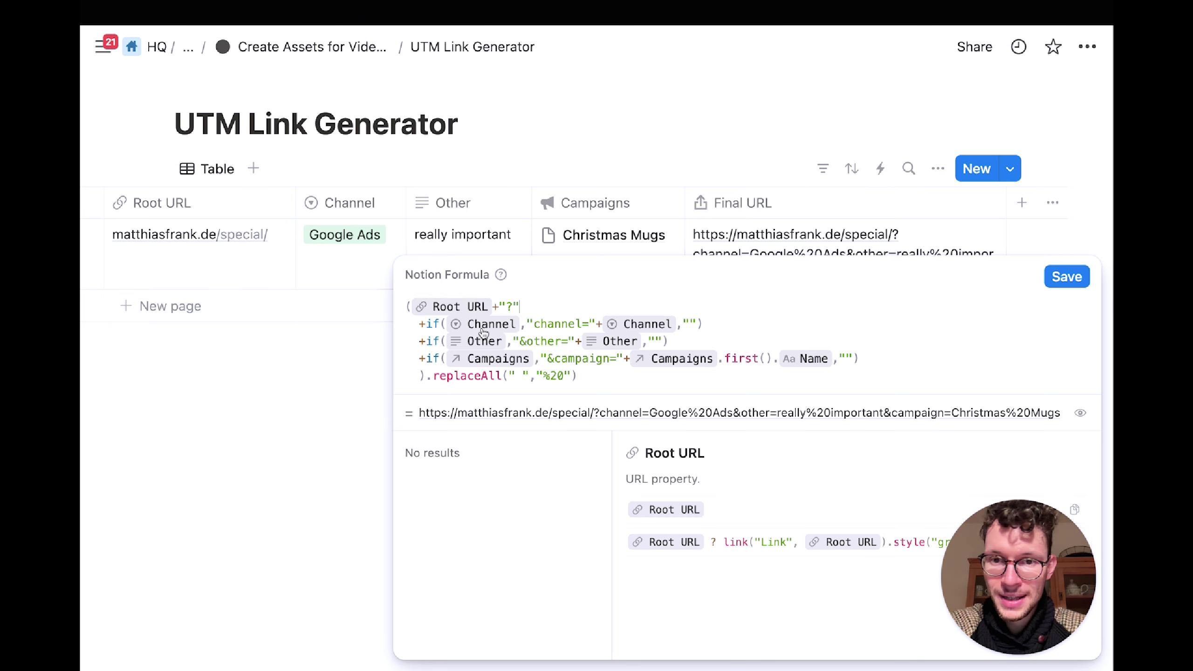
pyautogui.moveTo(428, 322); pyautogui.dragTo(443, 358)
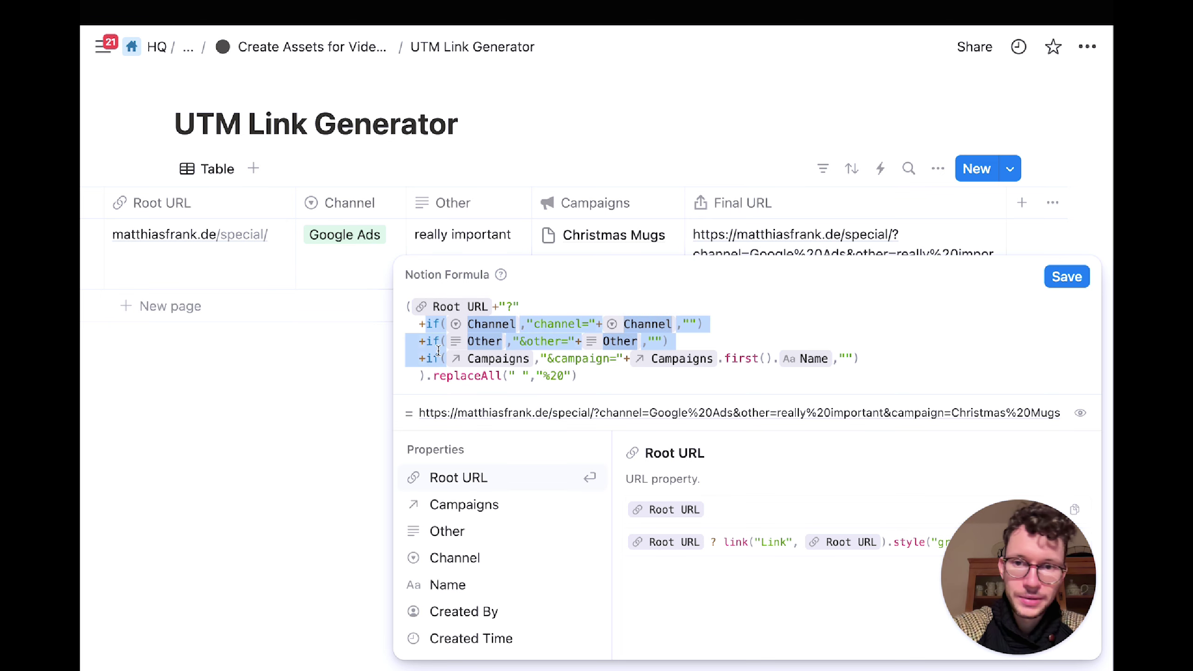
pyautogui.click(435, 330)
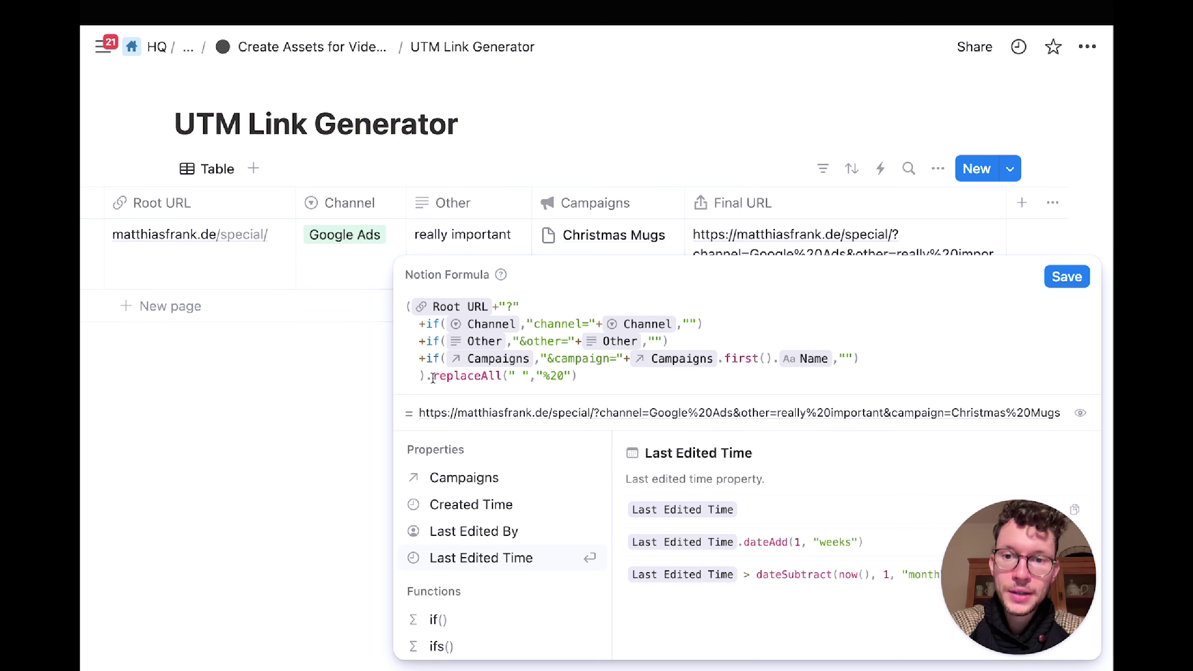
pyautogui.click(473, 377)
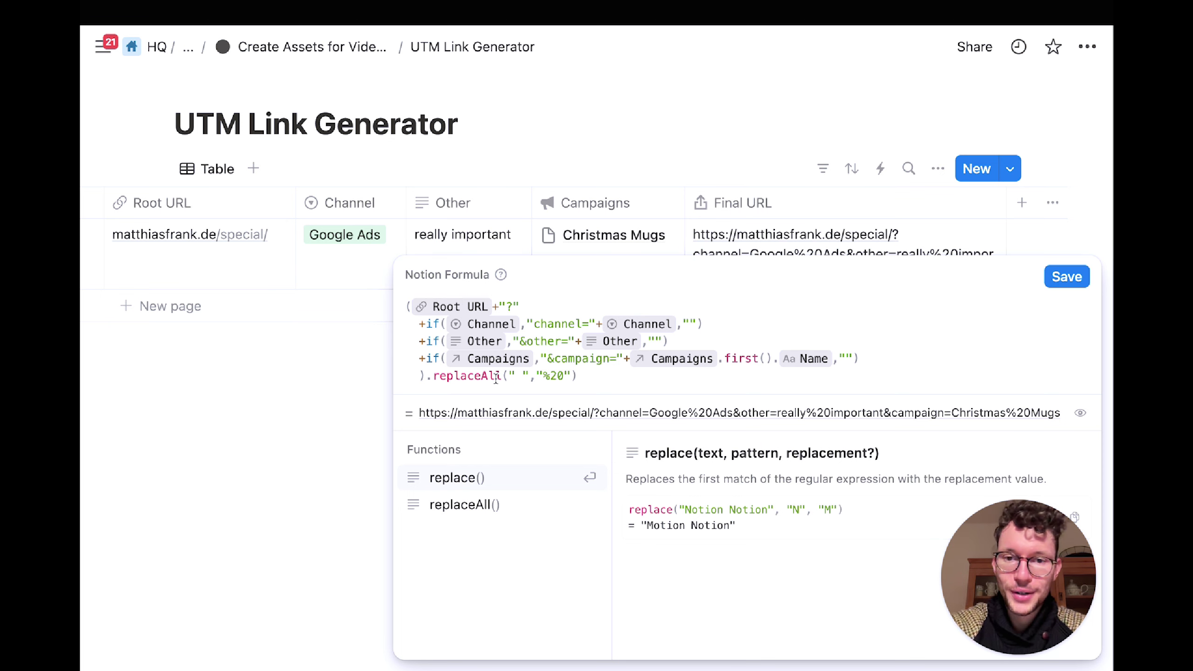
pyautogui.moveTo(516, 375); pyautogui.dragTo(560, 378)
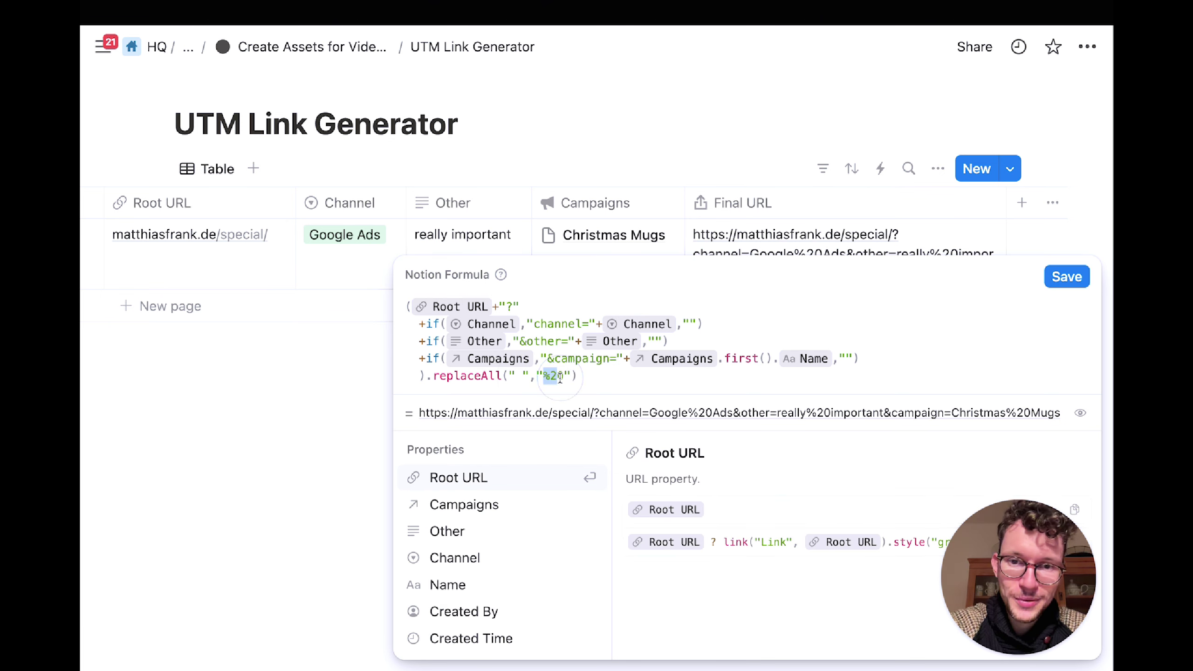
pyautogui.click(560, 378)
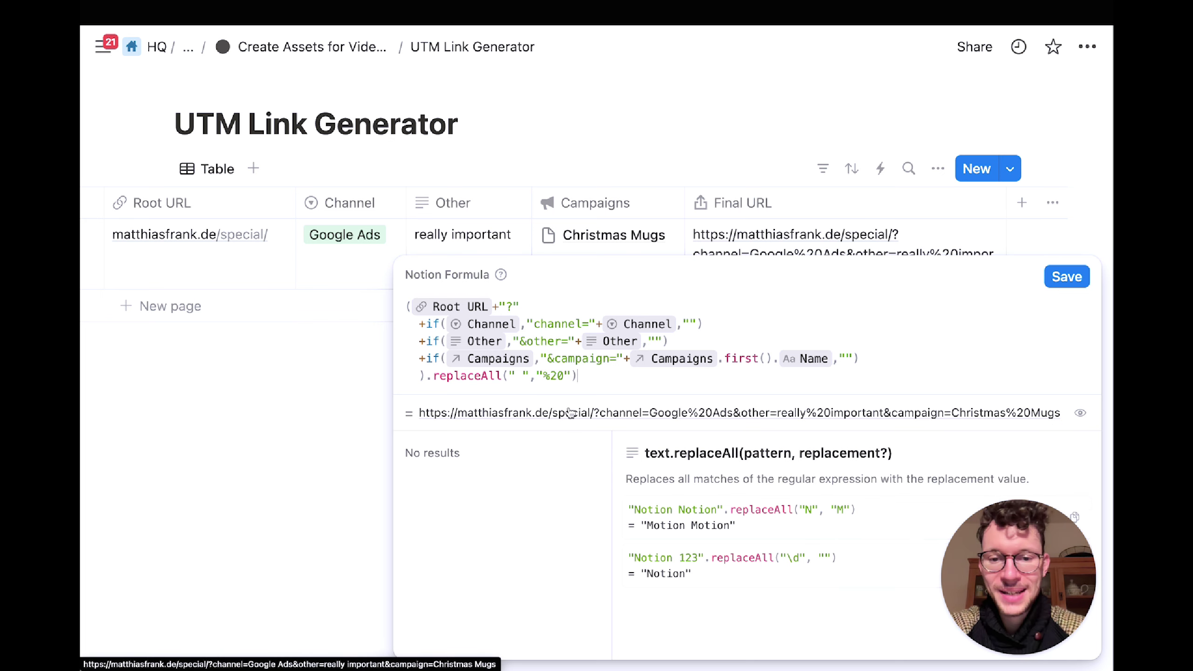
pyautogui.click(1062, 278)
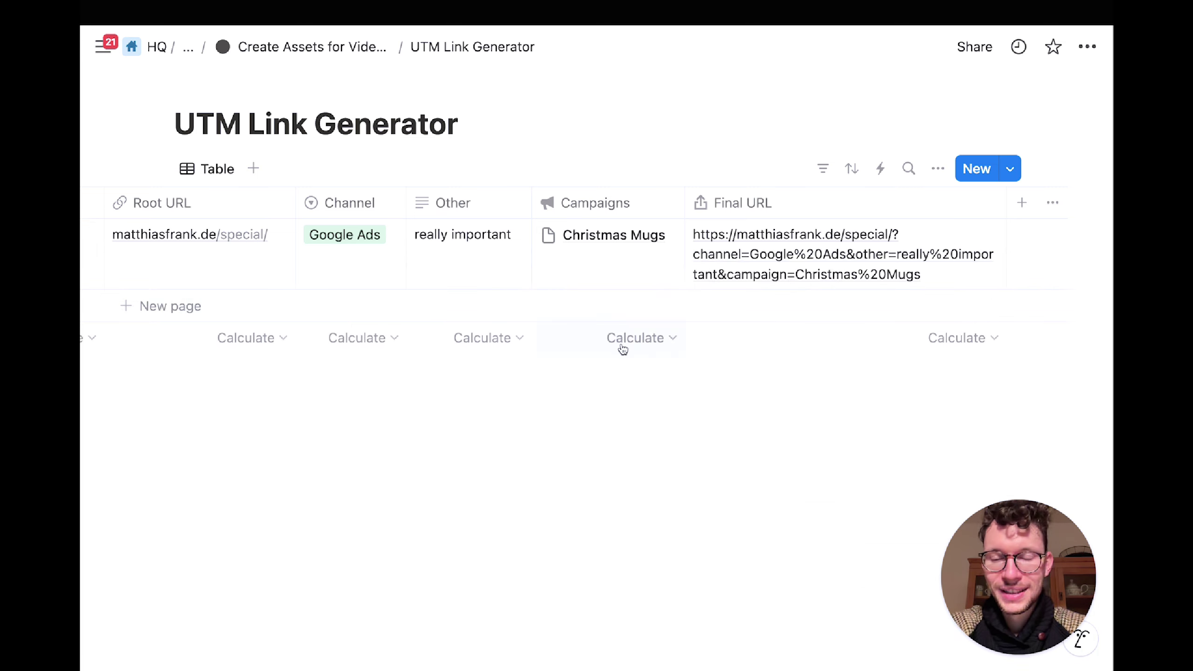
# Step: Add a new entry named "NotionMug Black Friday Special" to the UTM Link Generator table
pyautogui.hscroll(-5, 517, 340)
pyautogui.click(266, 314)
pyautogui.write('No')
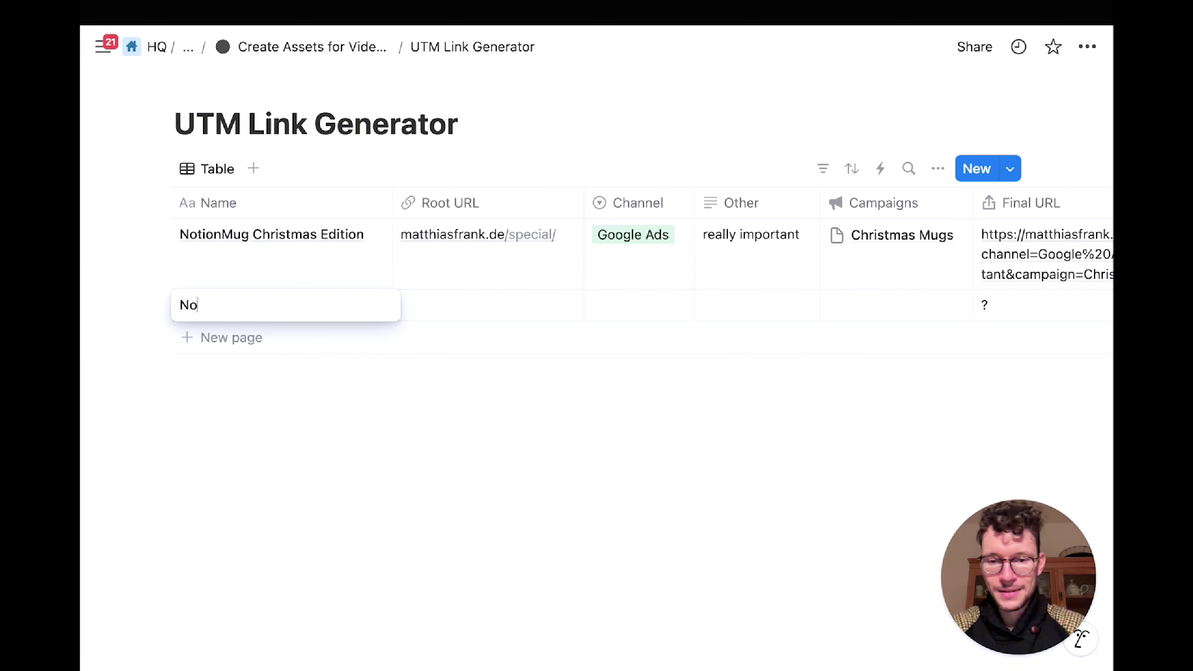
pyautogui.write('tionMu')
pyautogui.press('BackSpace')
pyautogui.write('Mu')
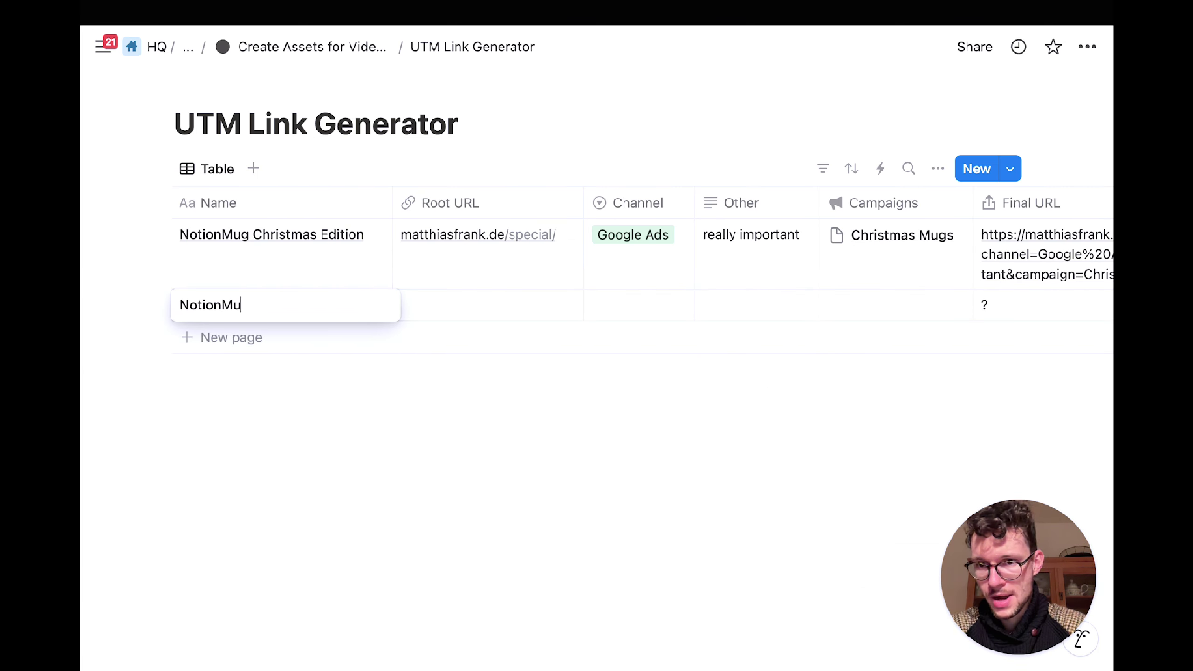
pyautogui.write('g Black Friday Special')
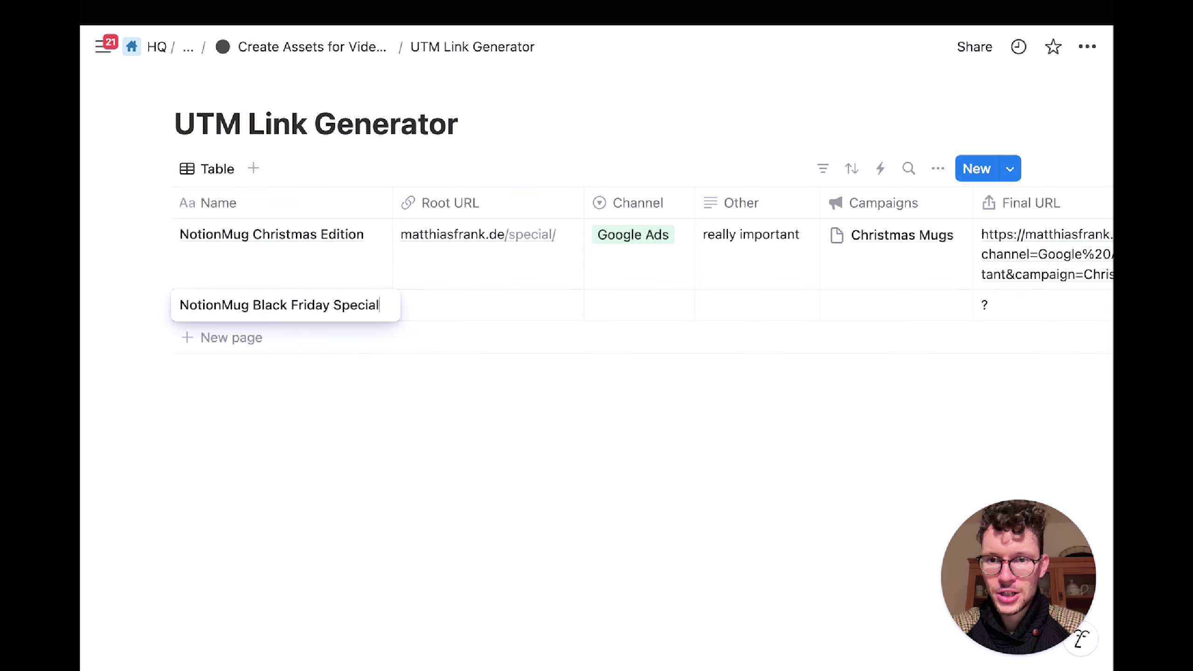
pyautogui.press('Tab')
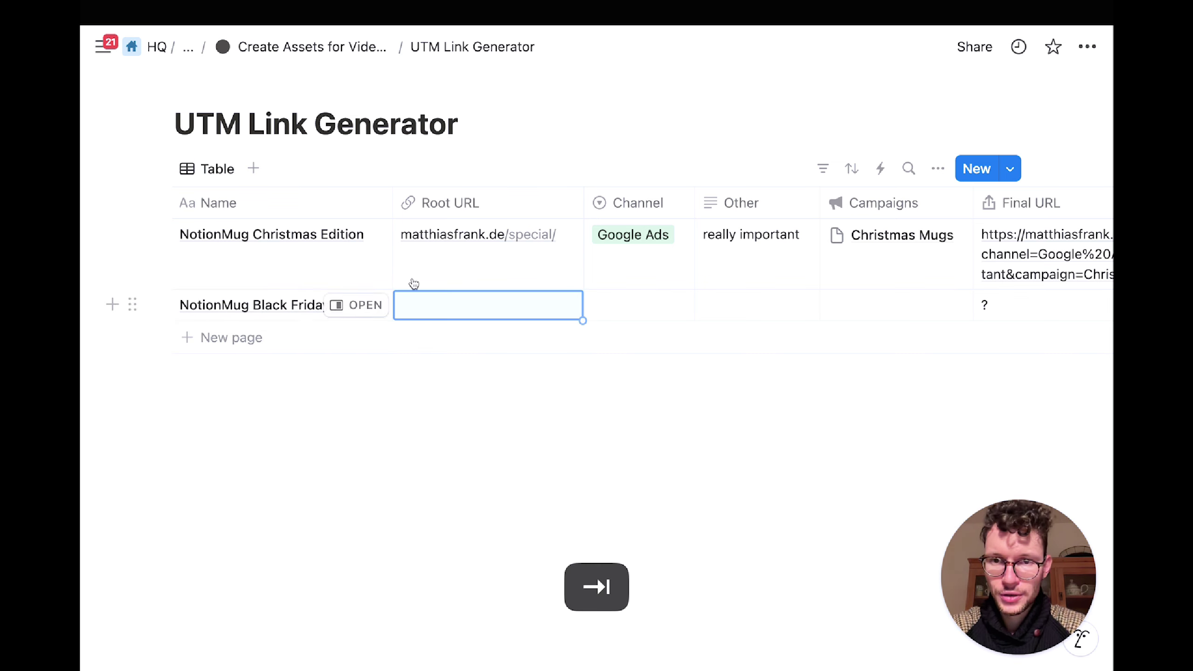
# Step: Copy the Root URL of the NotionMug Christmas Edition entry into the Black Friday Special entry's Root URL
pyautogui.click(568, 234)
pyautogui.click(498, 306)
pyautogui.press('super+v')
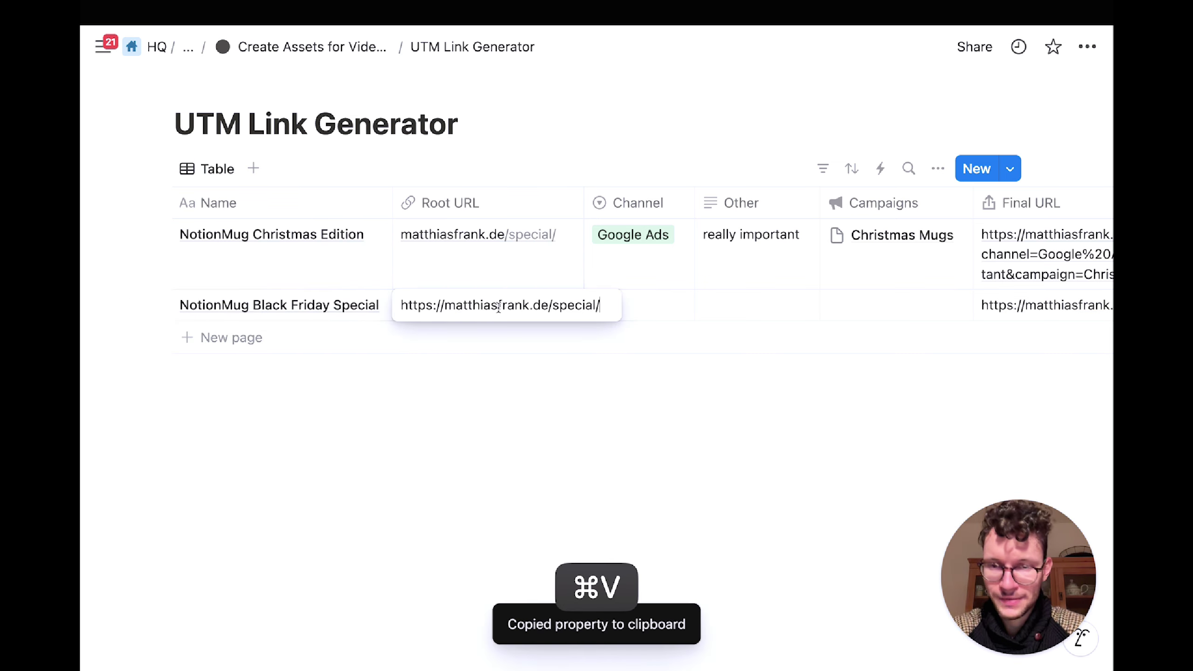
pyautogui.press('Tab')
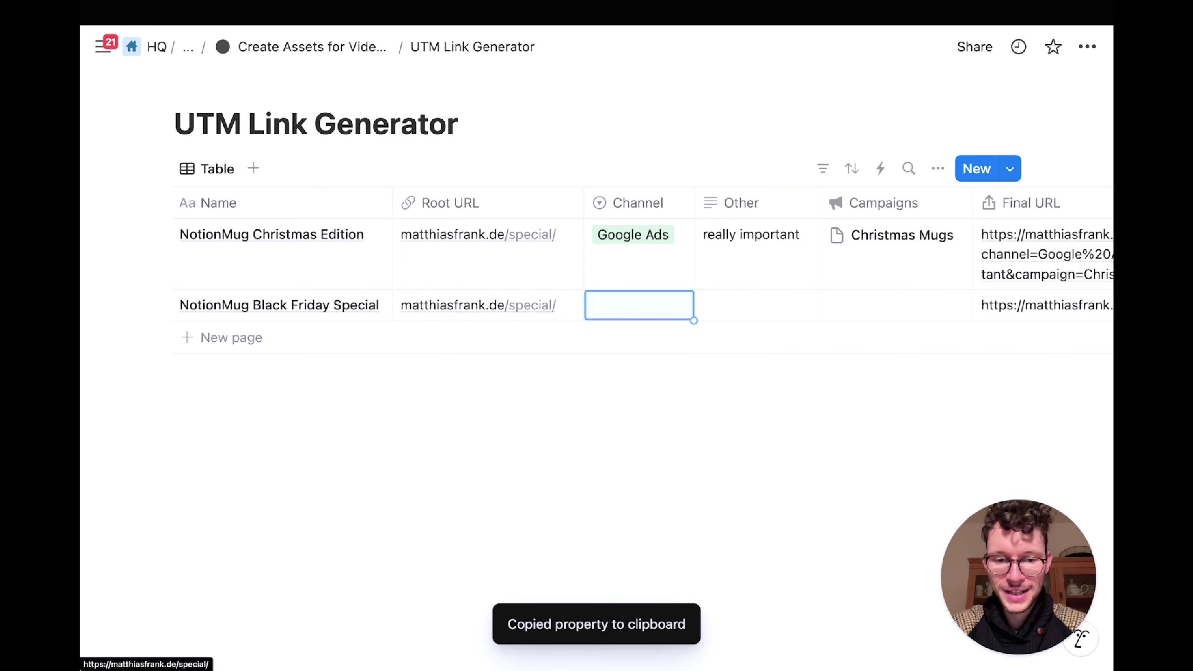
# Step: For the Black Friday Special entry, create and assign the Channel option "Something else" and set Other to "even better"
pyautogui.press('Return')
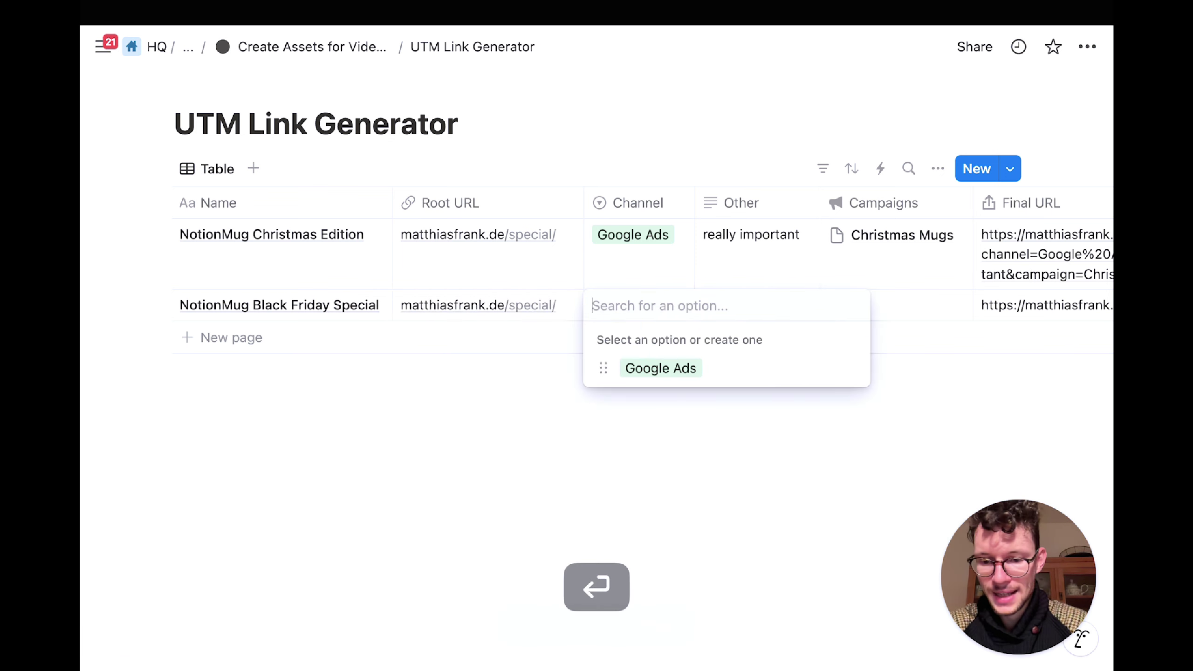
pyautogui.write('Something else')
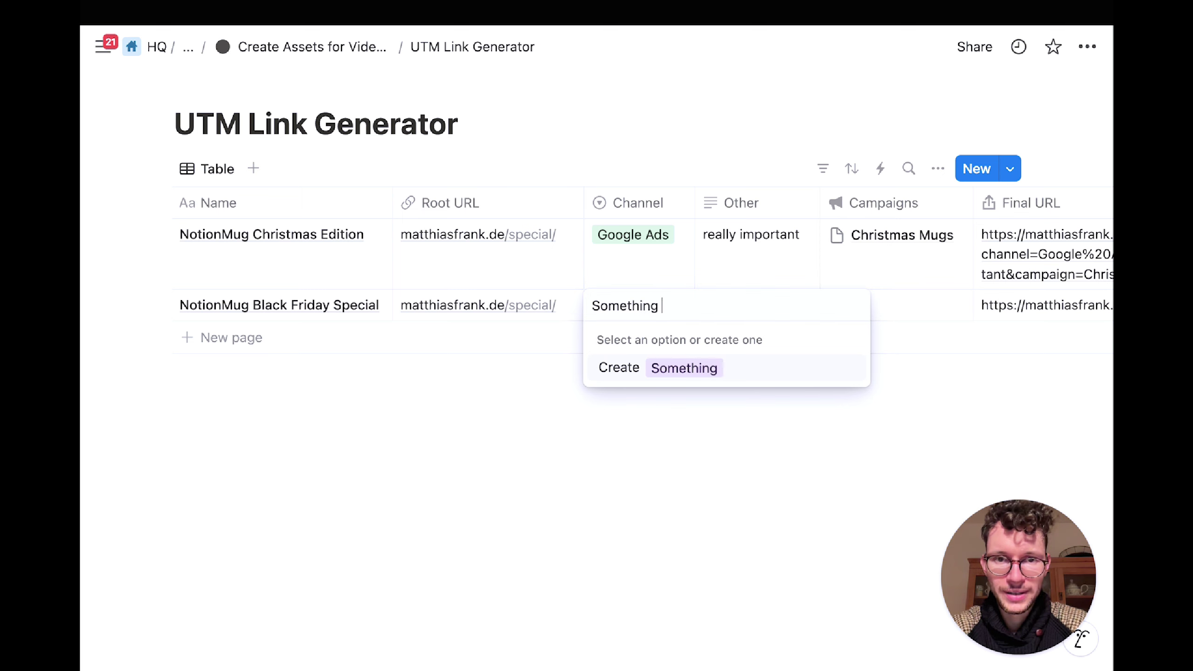
pyautogui.press('Return')
pyautogui.click(732, 303)
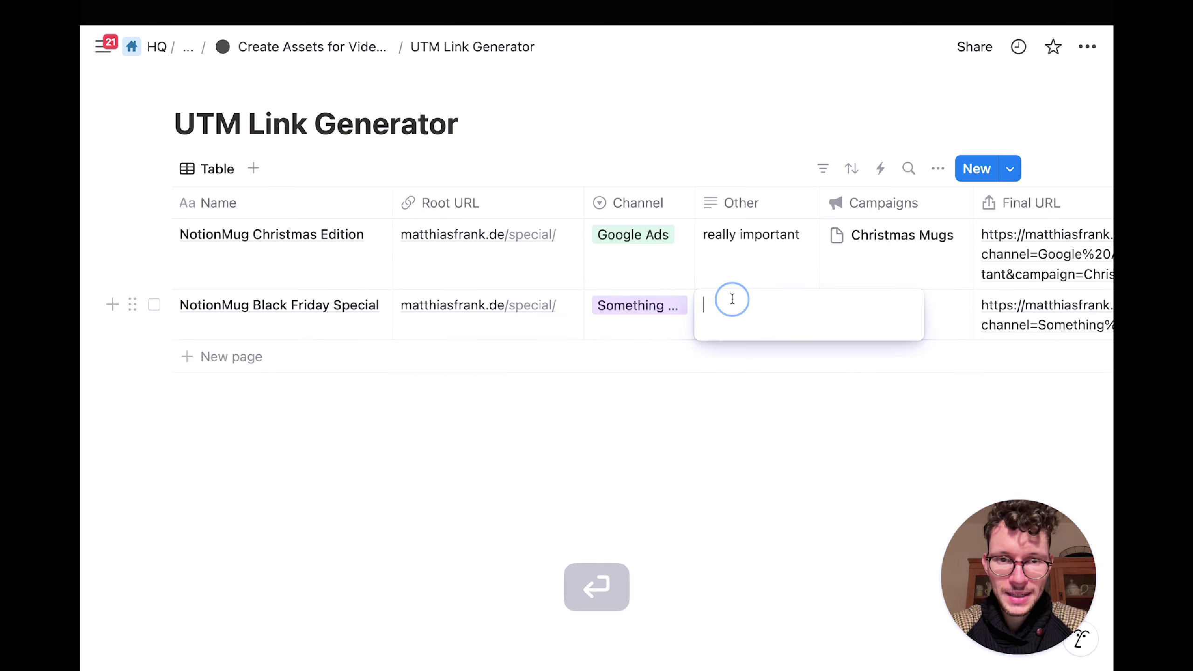
pyautogui.write('even better')
pyautogui.press('Tab')
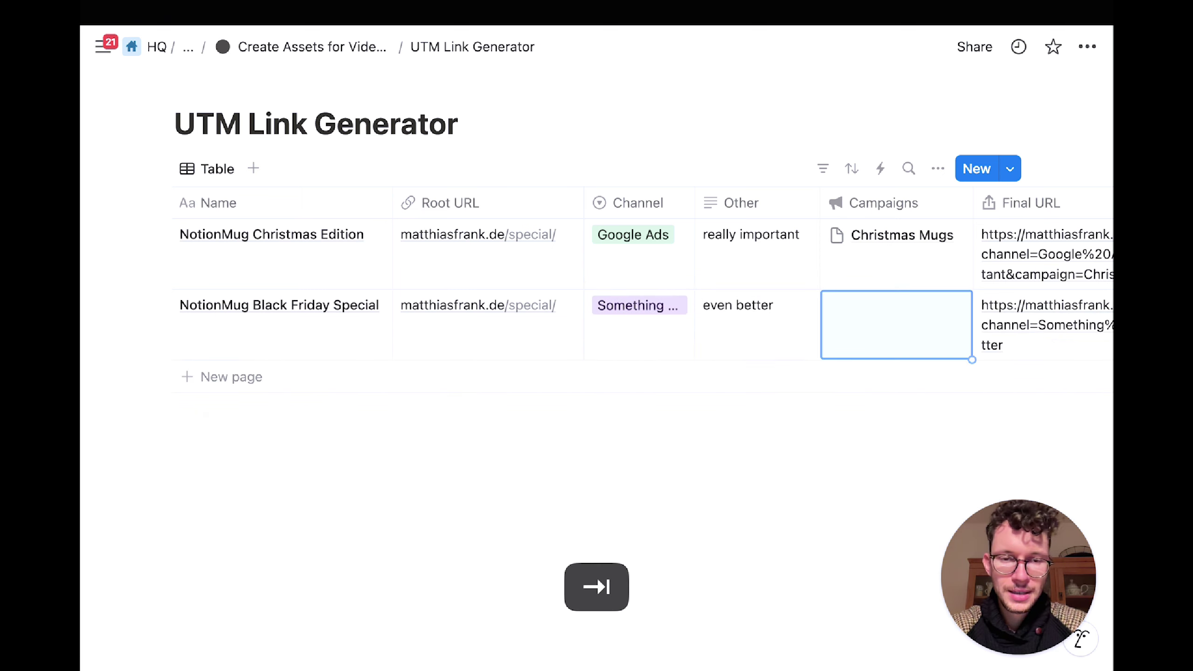
# Step: Link the existing interview campaign to the Black Friday Special entry and check its Final URL
pyautogui.click(865, 310)
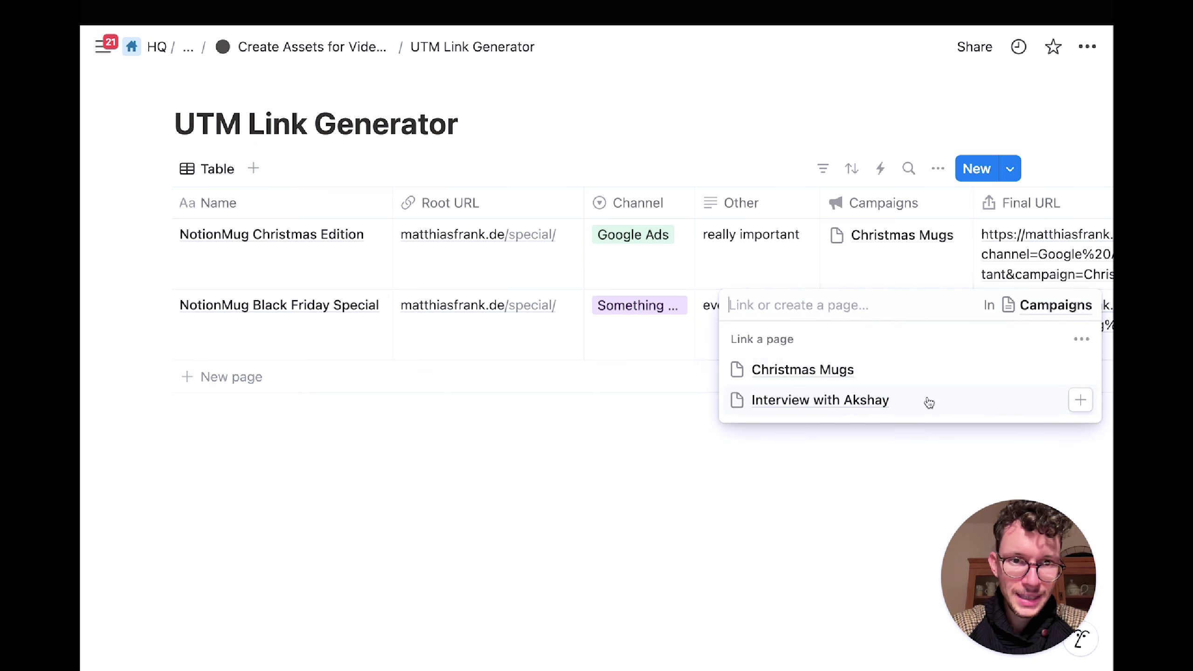
pyautogui.click(1081, 403)
pyautogui.click(579, 442)
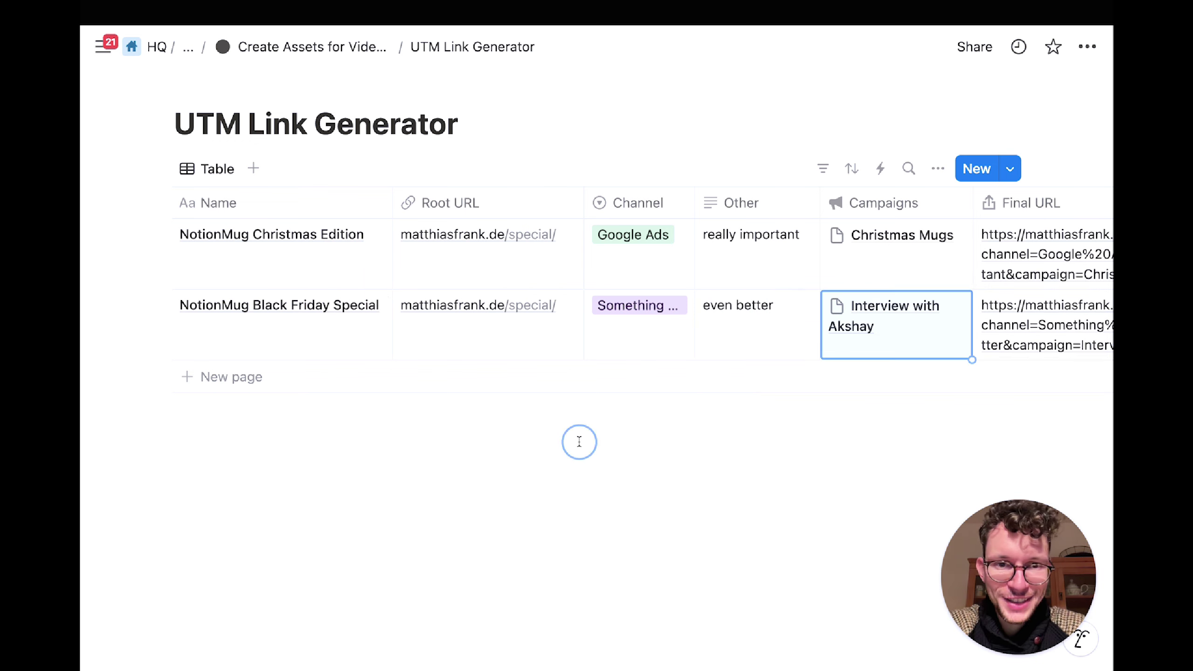
pyautogui.hscroll(10, 670, 408)
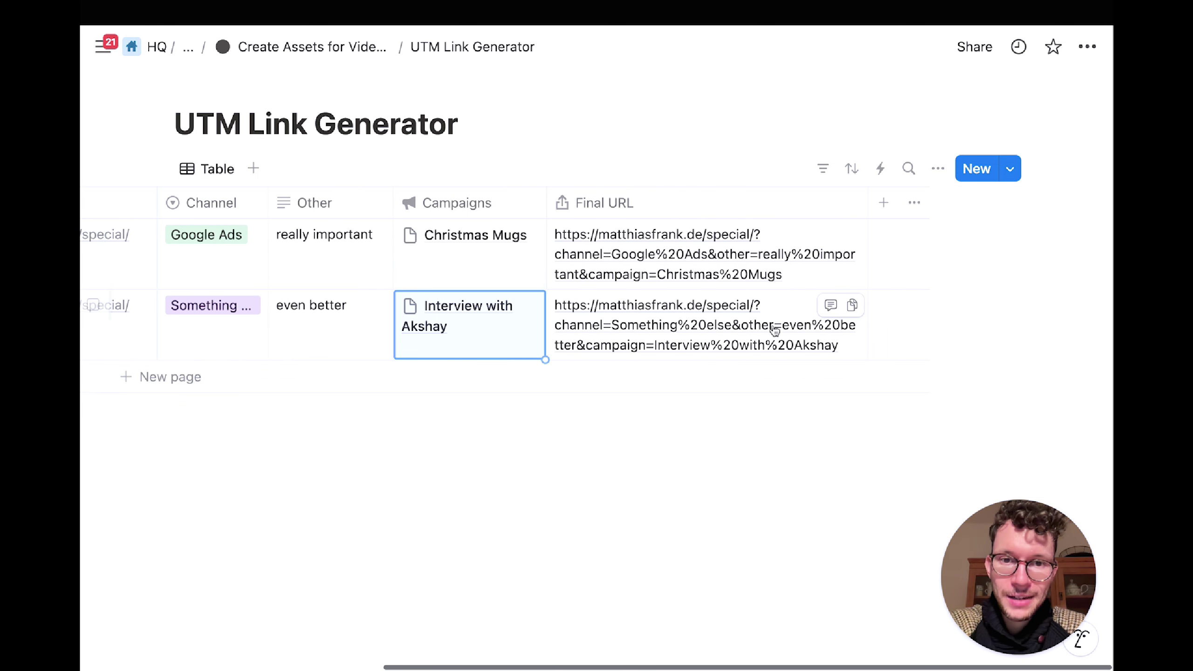